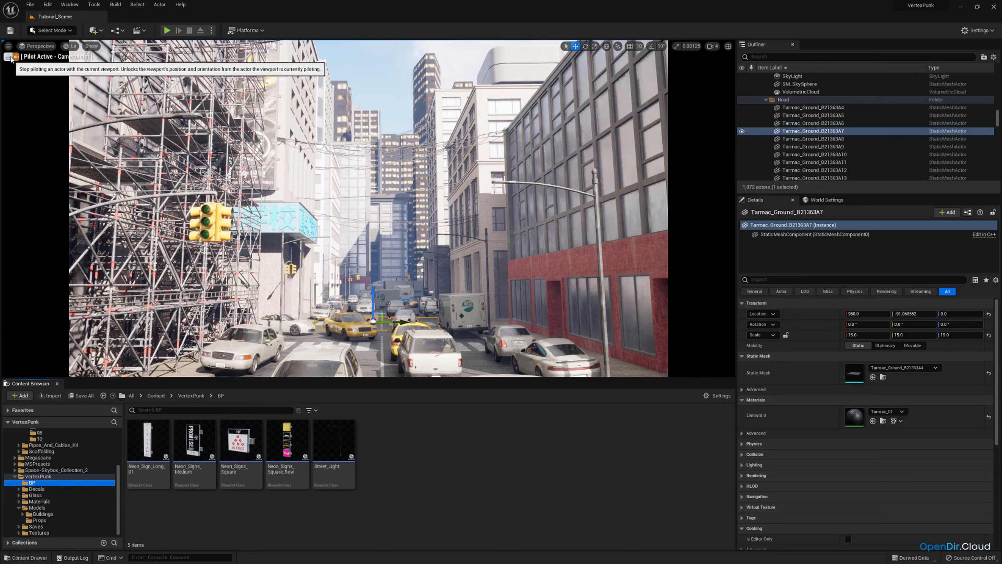
Step: Stop piloting the camera actor and fly the free viewport to an elevated view over the street
left_click(11, 58)
right_click_drag(338, 140, 339, 174)
key("q")
key("e")
key("w")
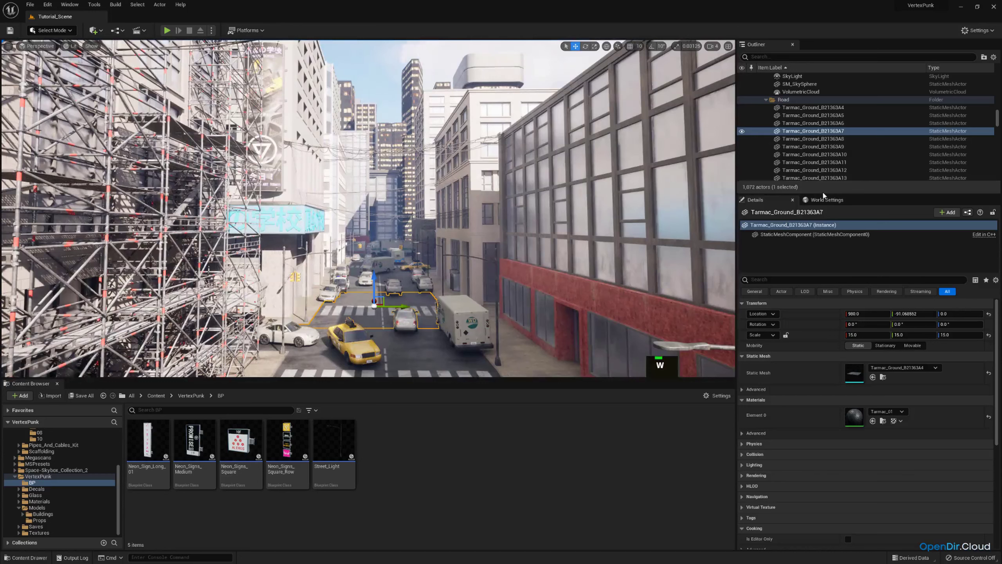
Step: Enlarge the Outliner and collapse its Building_06, Curb_03, Lighting and Road folders
left_click_drag(823, 193, 825, 254)
left_click_drag(997, 142, 996, 73)
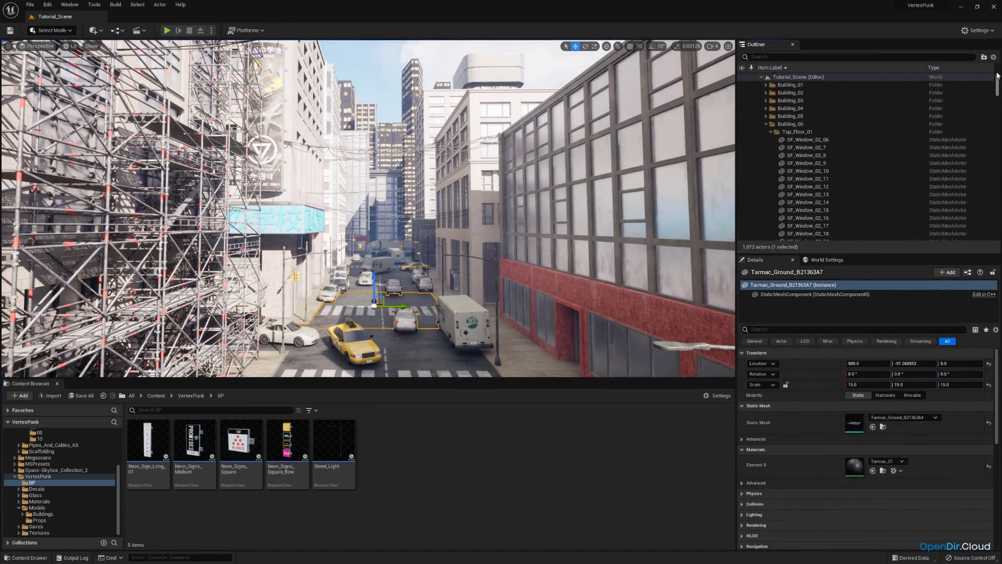
left_click(766, 125)
left_click(766, 155)
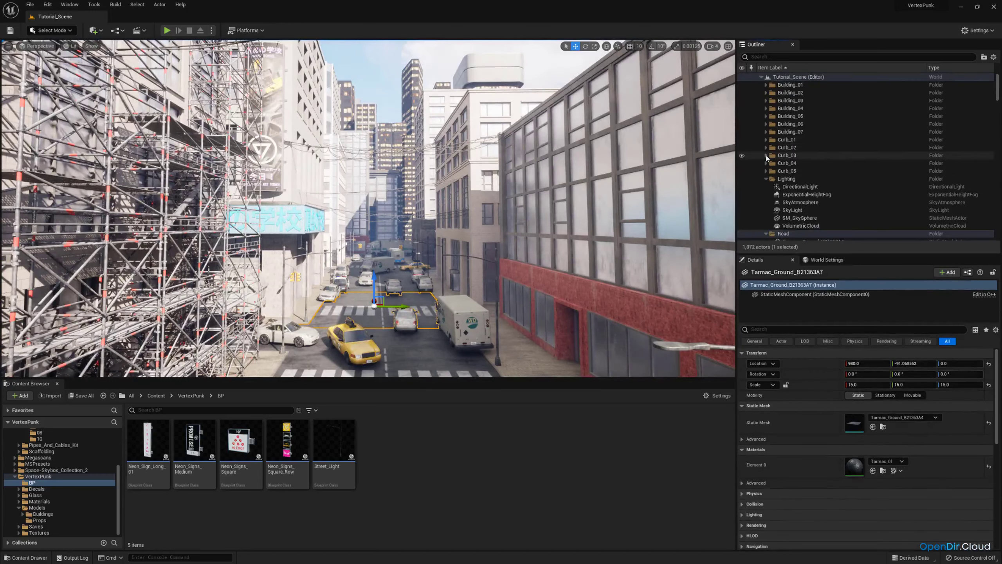
left_click(766, 179)
scroll(767, 178, "down", 1)
left_click(767, 174)
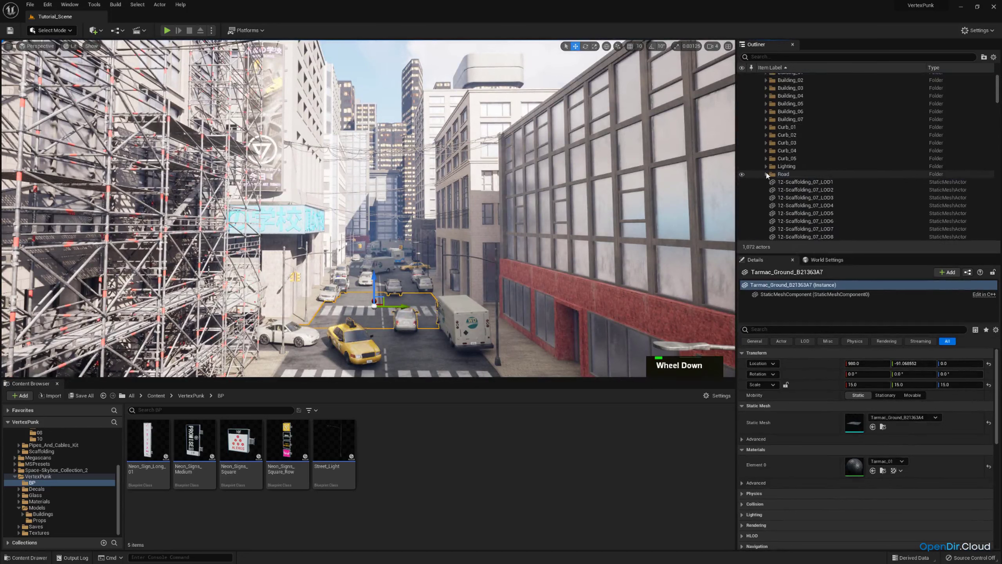
Step: Group the actors from 12-Scaffolding_07_LOD1 through 12-Scaffolding_07_V3 into a new folder named Scaffolding and collapse it
scroll(773, 173, "down", 2)
left_click(801, 157)
scroll(836, 178, "down", 12)
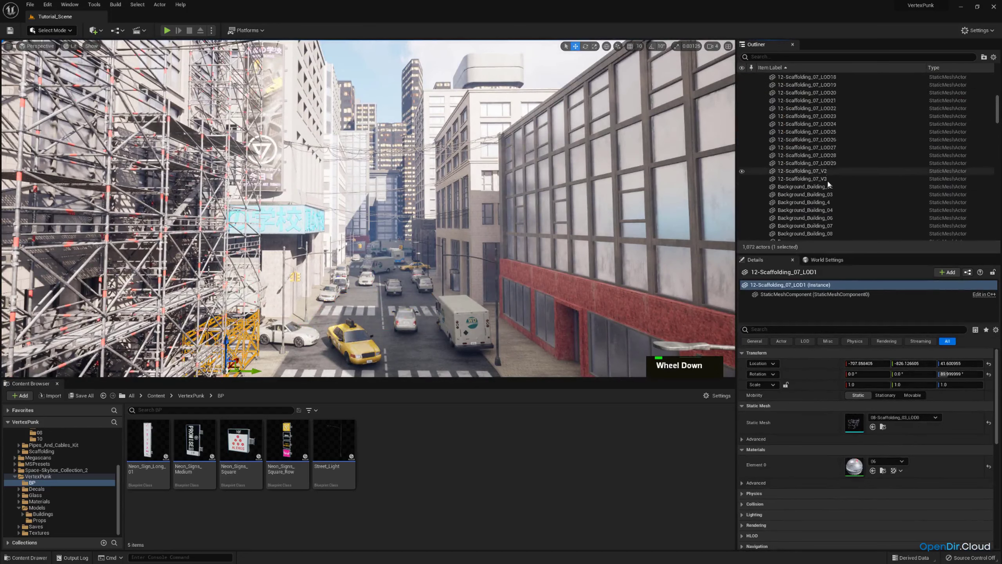
scroll(829, 182, "up", 1)
scroll(829, 180, "up", 5)
left_click(829, 176, "shift")
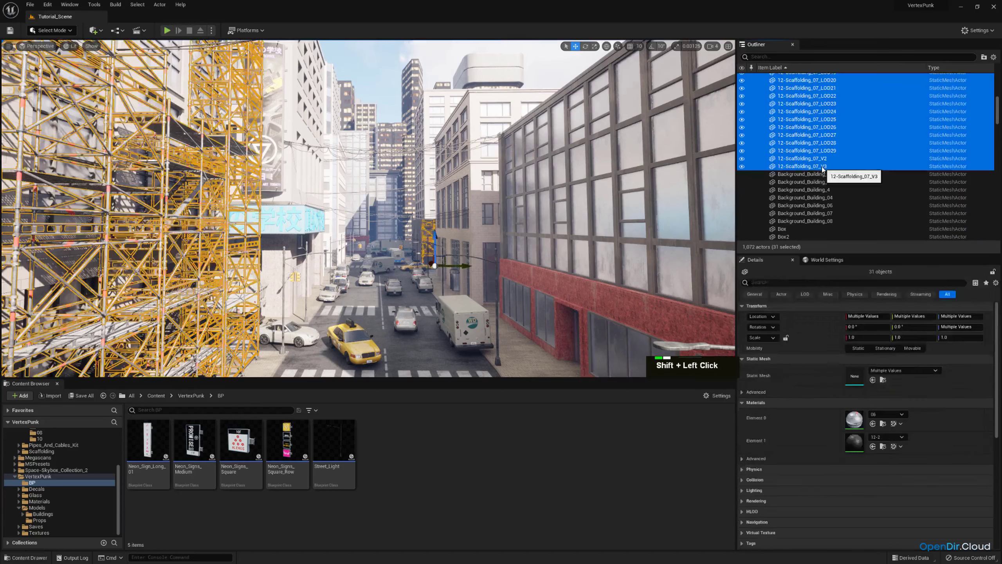
scroll(847, 154, "up", 3)
scroll(848, 152, "up", 4)
left_click(984, 57)
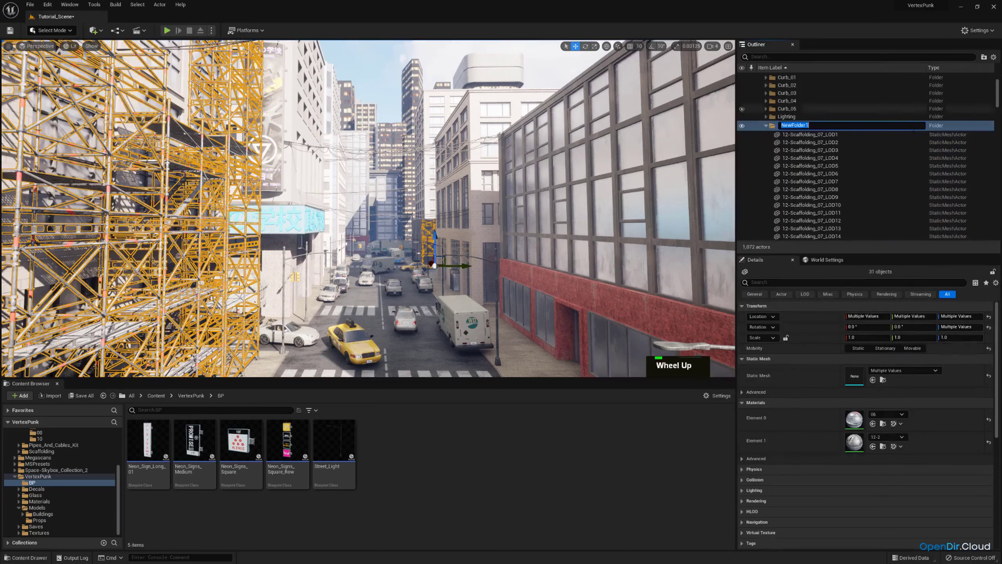
type("Scaffoldin")
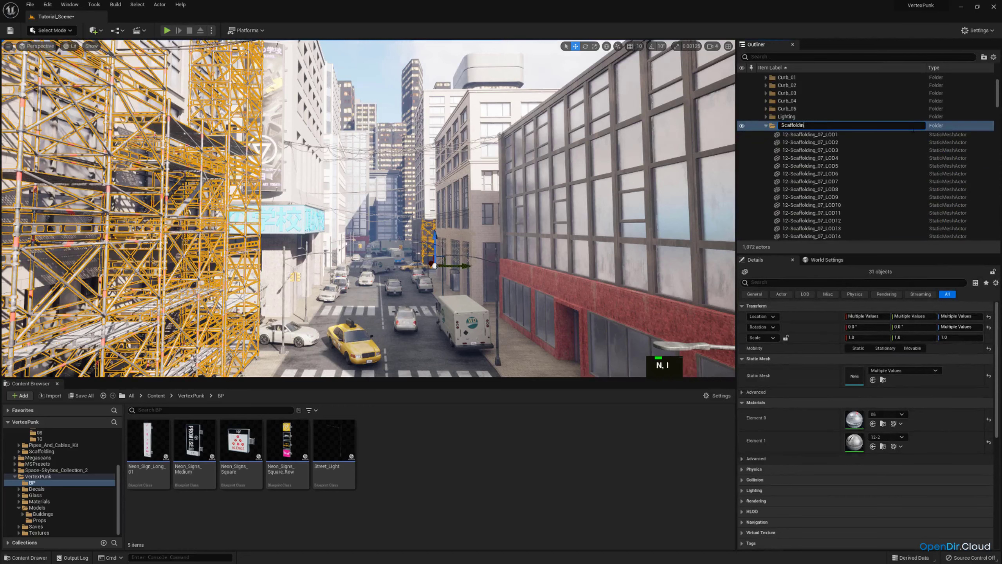
type("g")
key("Return")
left_click(767, 133)
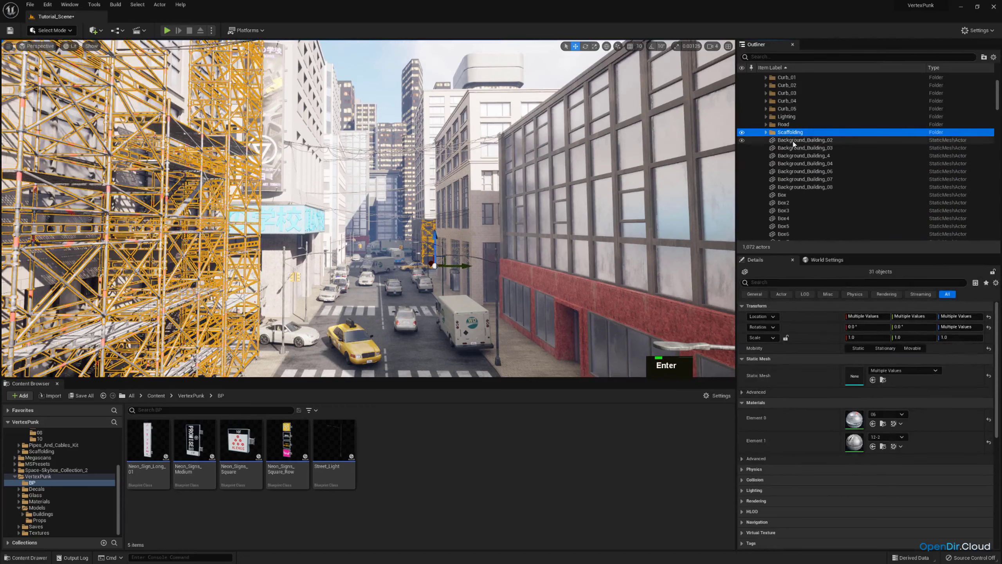
Step: Group Background_Building_02 through Background_Building_08 into a new folder named BG_Buildings and collapse it
left_click(794, 140)
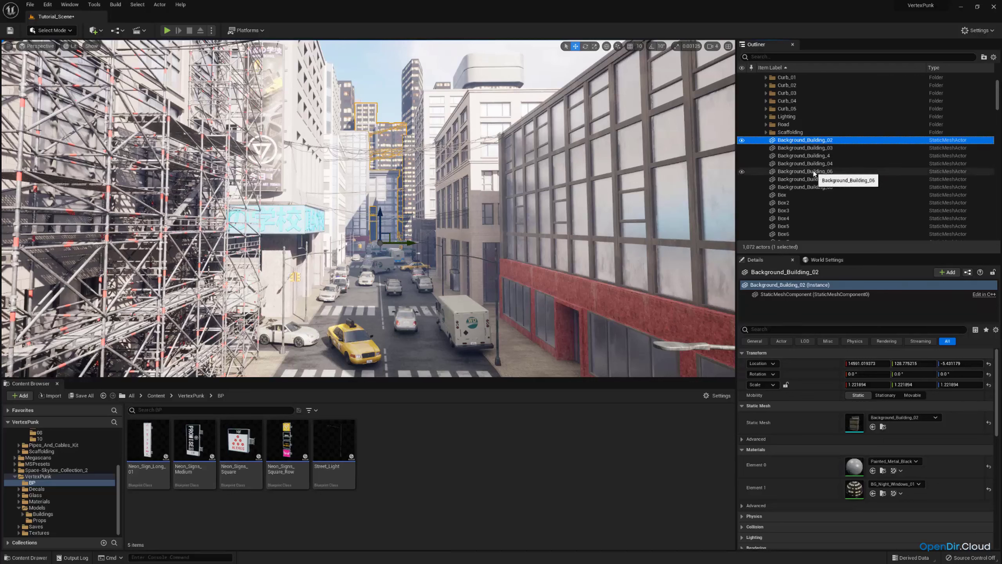
left_click(815, 186, "shift")
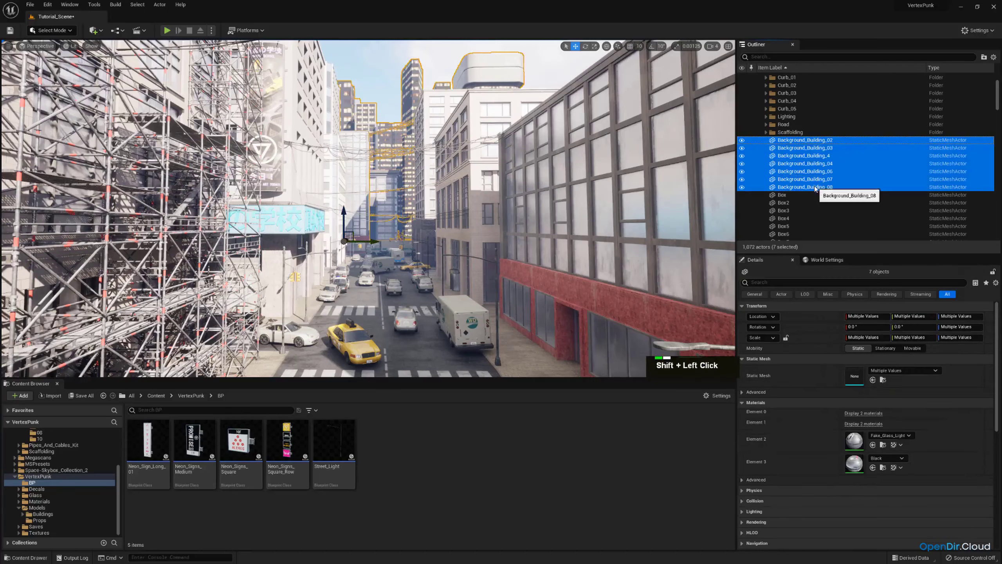
left_click(985, 56)
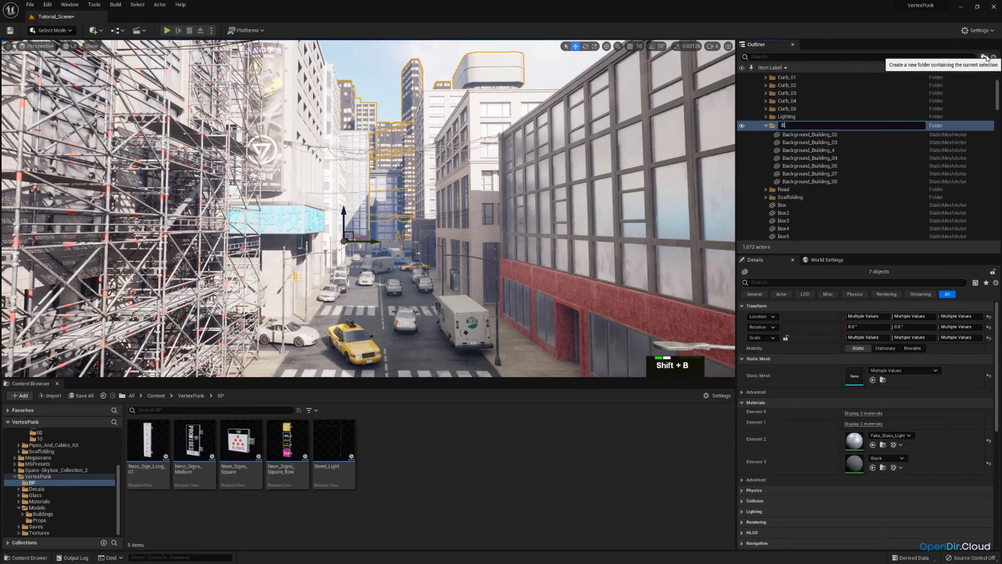
type("BG_Buildin")
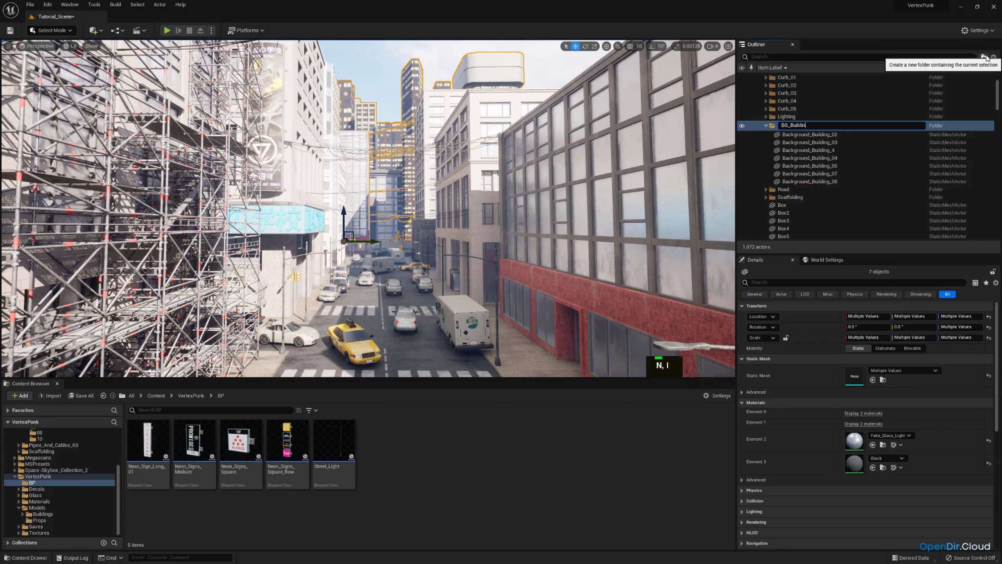
type("gs")
key("Return")
scroll(883, 184, "up", 5)
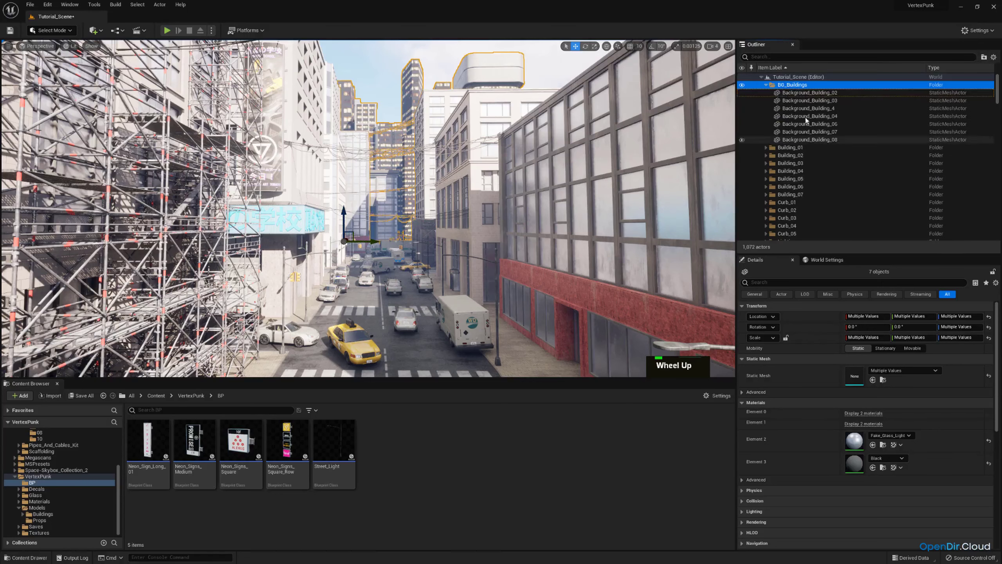
left_click(767, 85)
Step: Group the actors Box through Box11 into a new Outliner folder named RoofTops
scroll(793, 157, "down", 3)
left_click(791, 149)
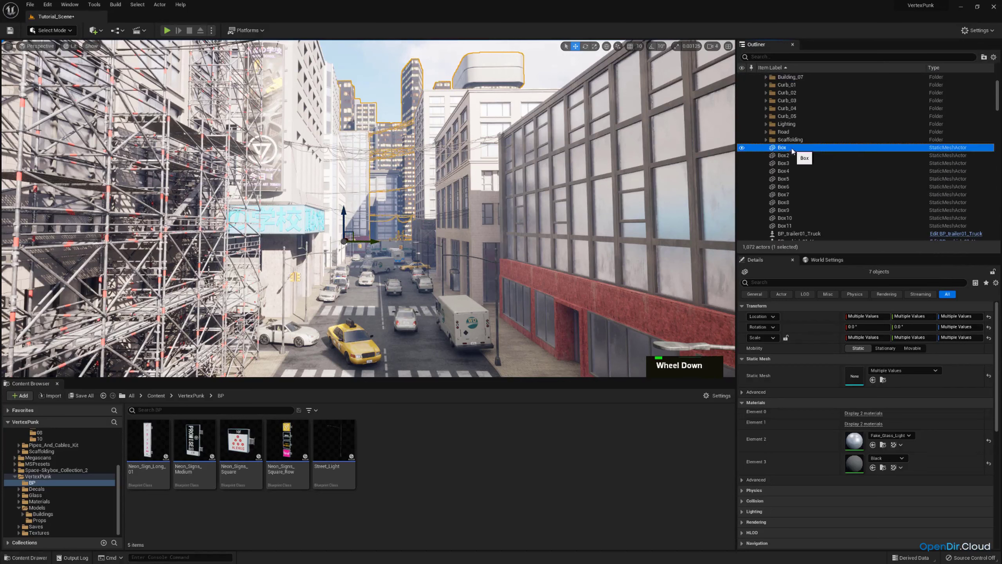
left_click(796, 227, "shift")
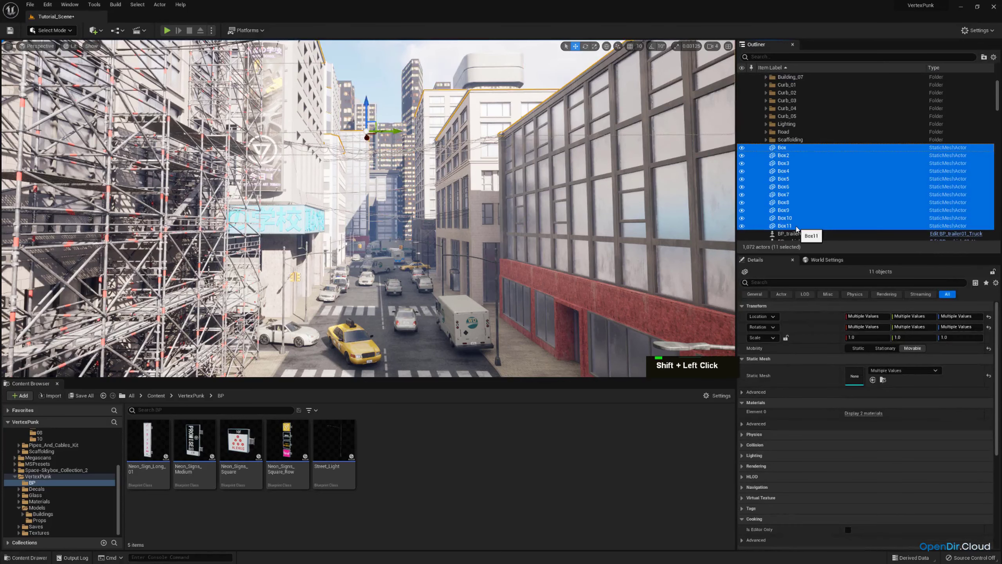
left_click(985, 57)
type("RoofT")
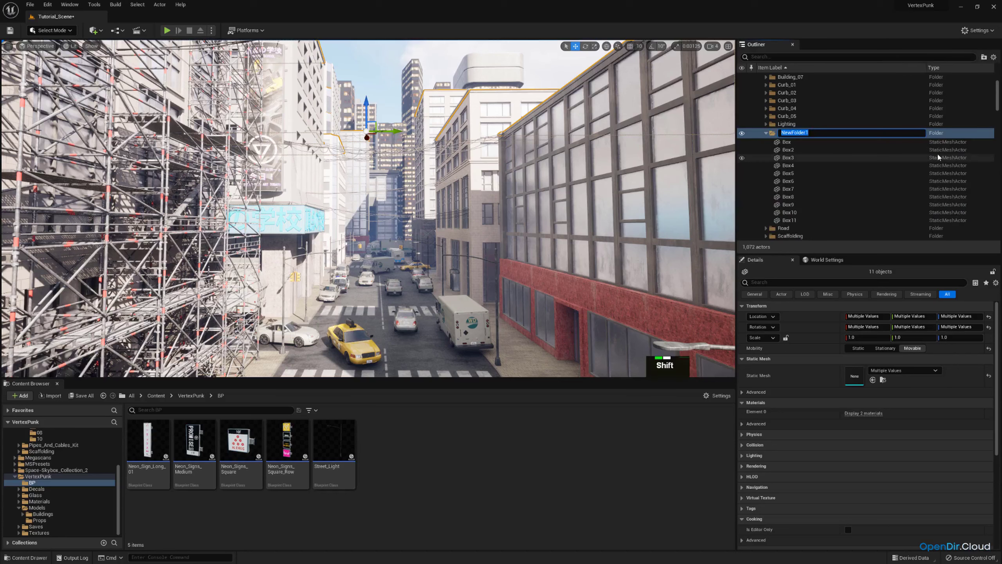
type("ops")
key("Return")
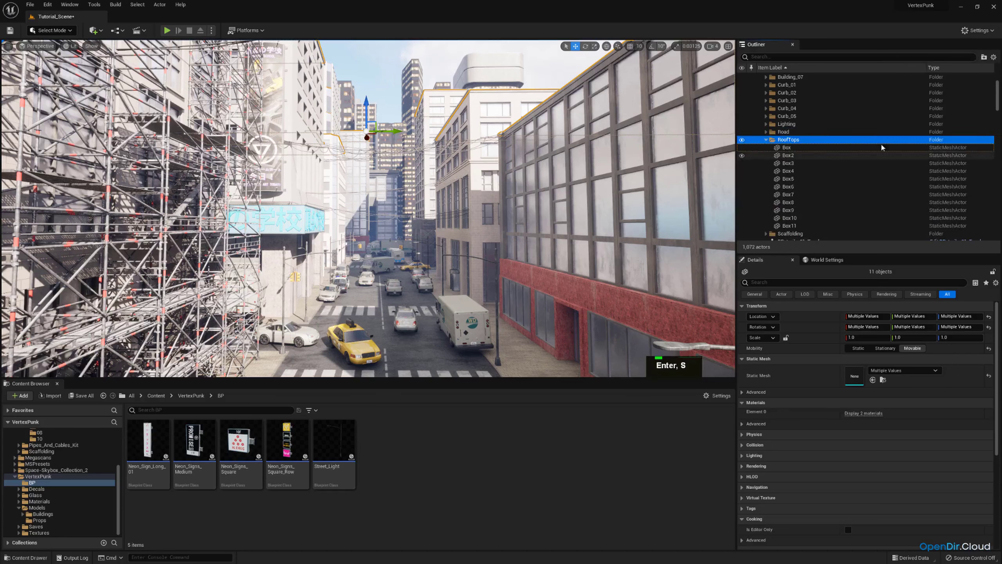
Step: Group all vehicles from BP_trailer01_Truck through BP_vehicle13_Car into a new folder named Cars and collapse it
left_click(785, 155)
scroll(805, 166, "down", 10)
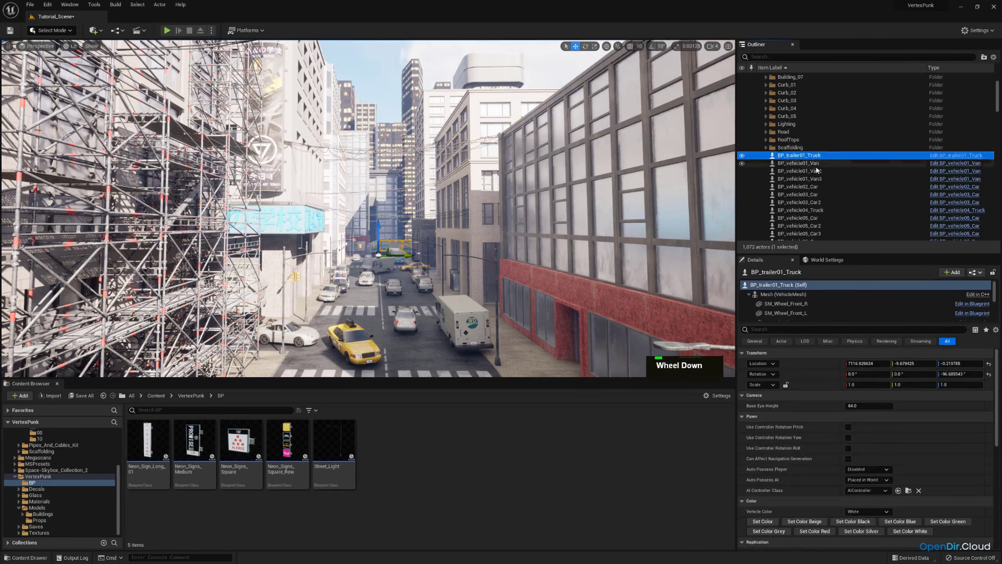
scroll(807, 169, "up", 2)
scroll(807, 168, "up", 4)
left_click(812, 158, "shift")
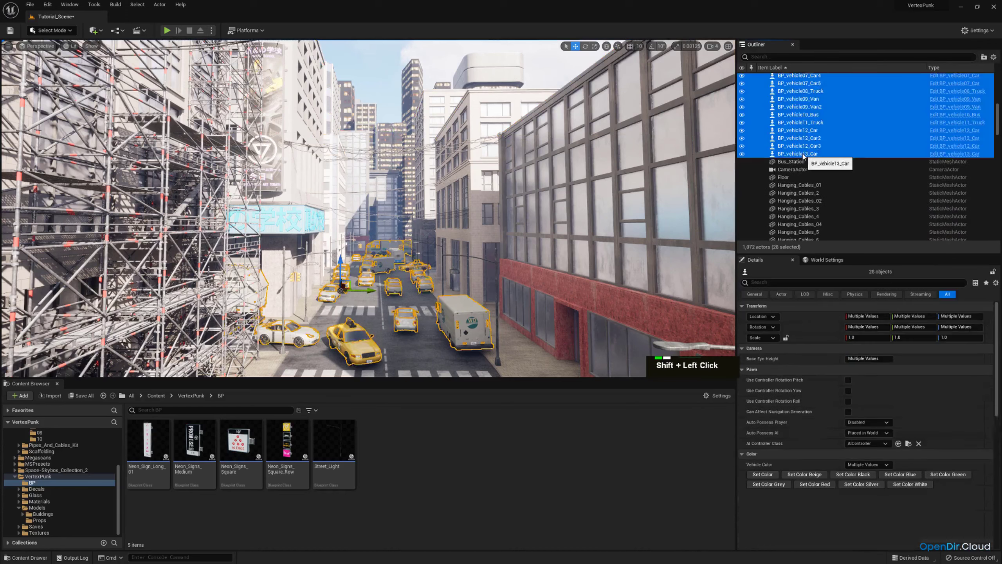
scroll(812, 157, "up", 5)
scroll(892, 145, "up", 4)
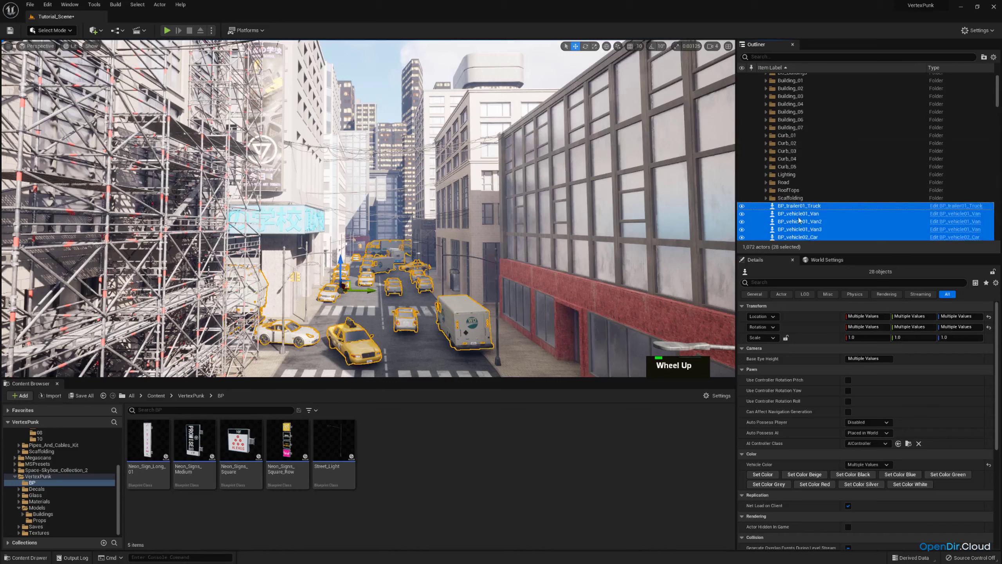
scroll(793, 156, "down", 13)
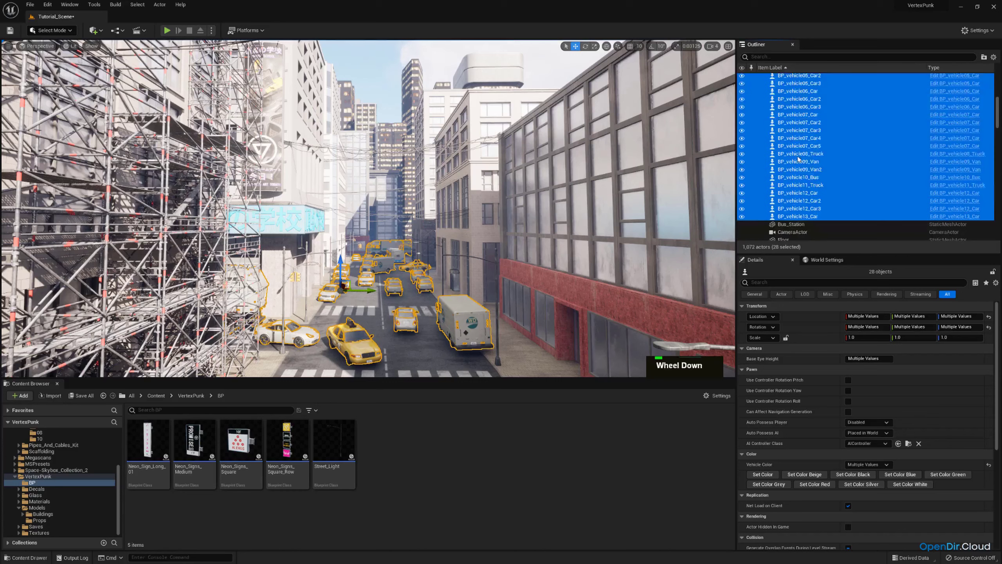
scroll(798, 158, "down", 20)
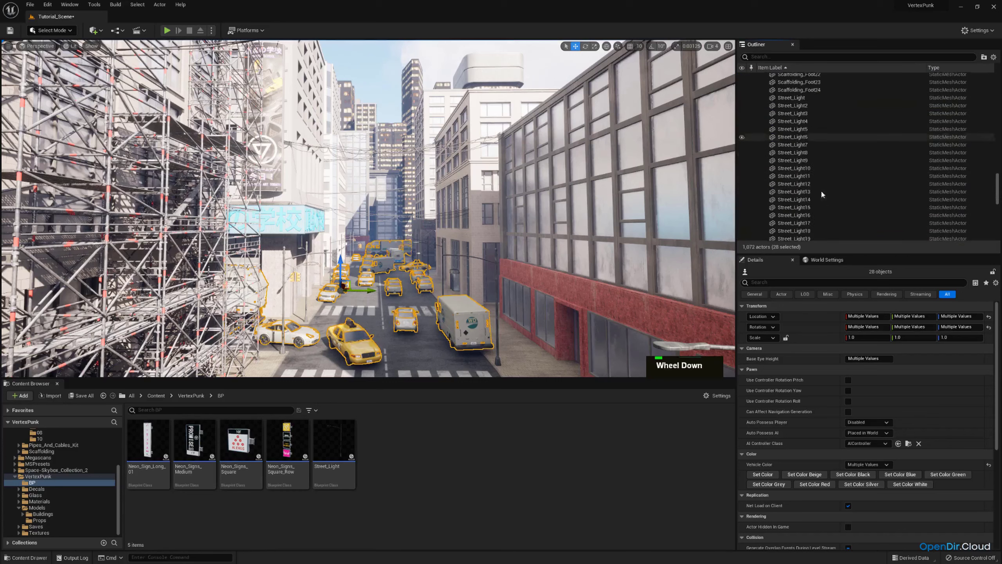
left_click(984, 57)
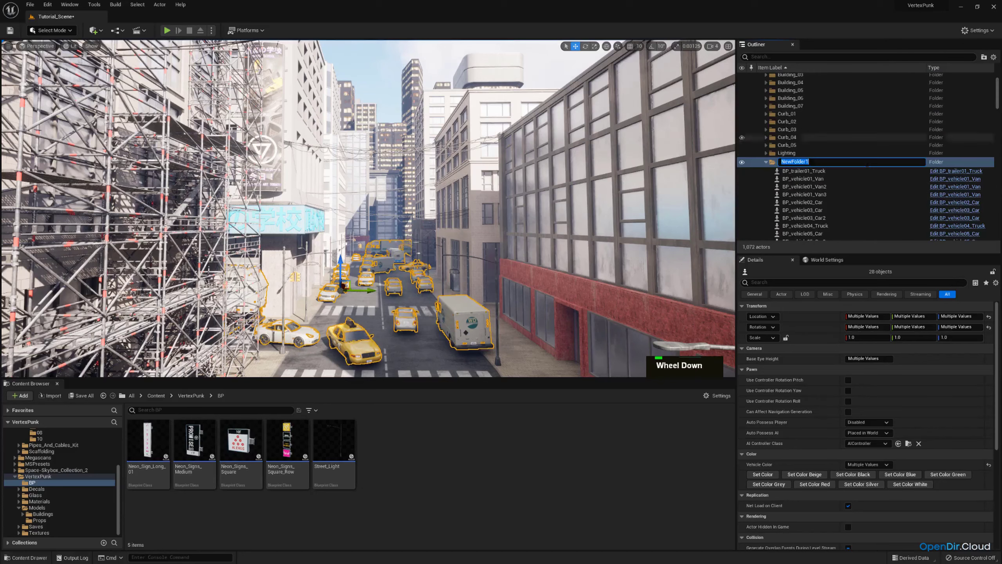
type("Cars")
key("Return")
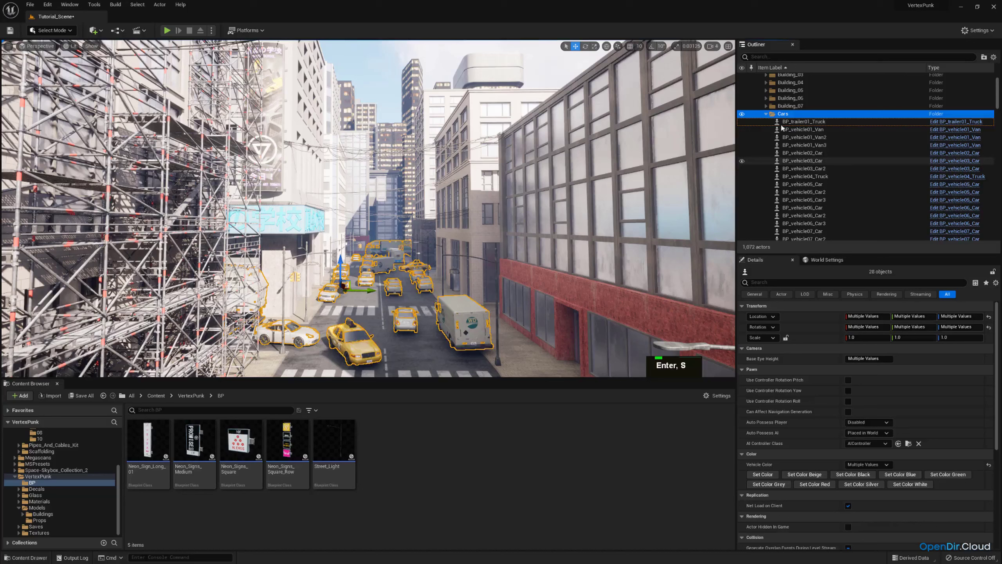
left_click(766, 113)
Step: Group Hanging_Cables_01 through Hanging_Cables_6 into a new Outliner folder named Cables
left_click(791, 193)
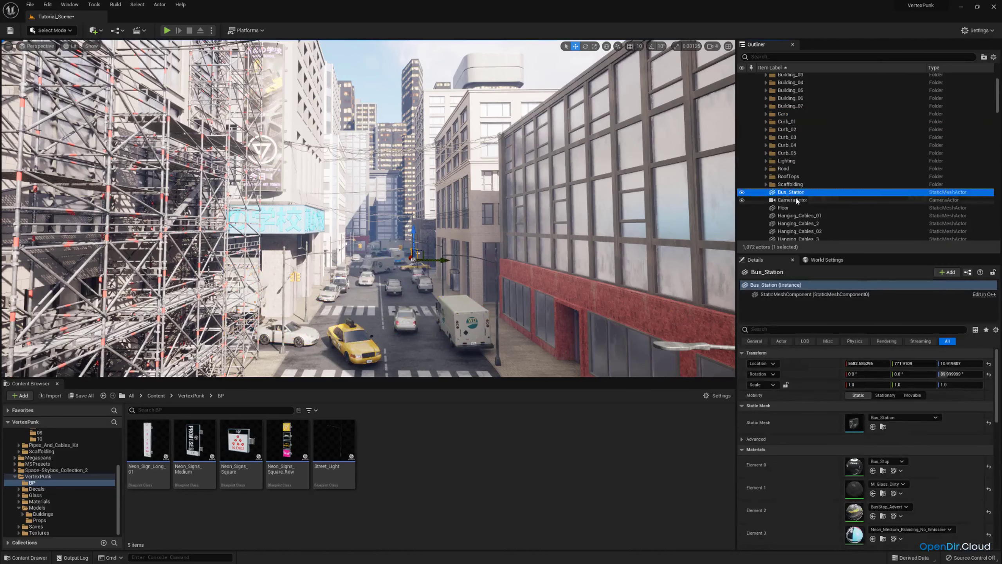
scroll(792, 181, "down", 3)
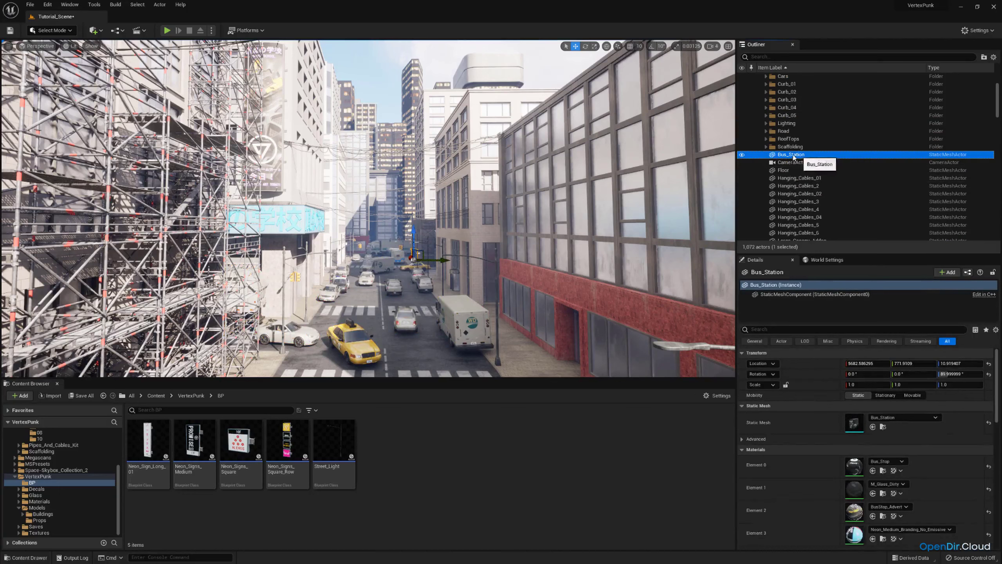
left_click(799, 178)
scroll(802, 144, "down", 6)
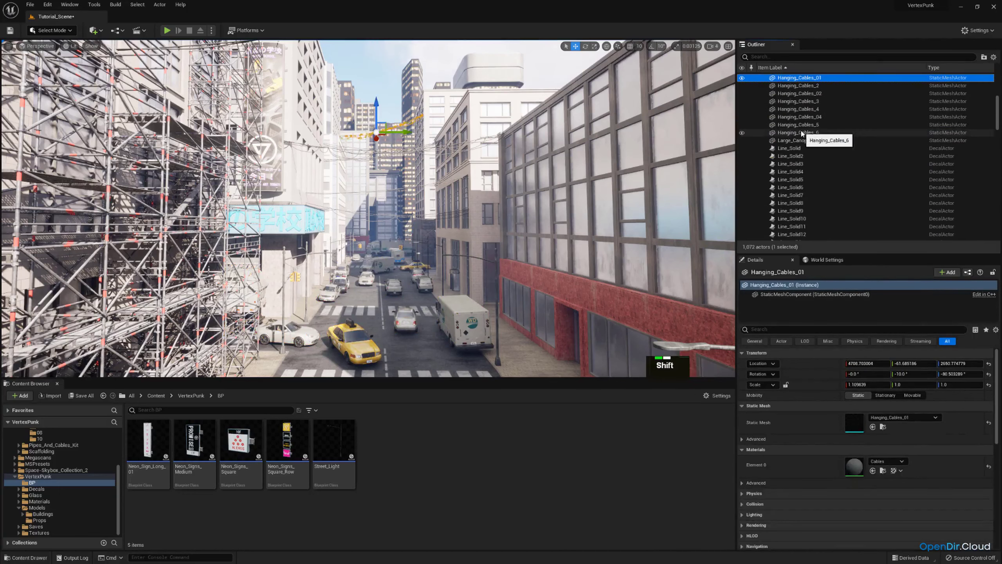
left_click(800, 133, "shift")
left_click(983, 58)
type("Cables")
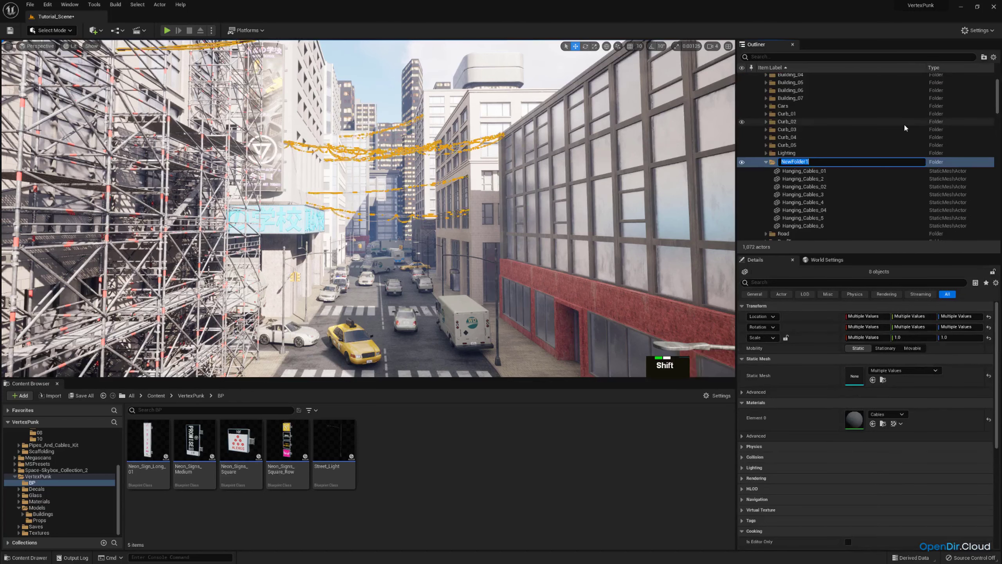
key("Return")
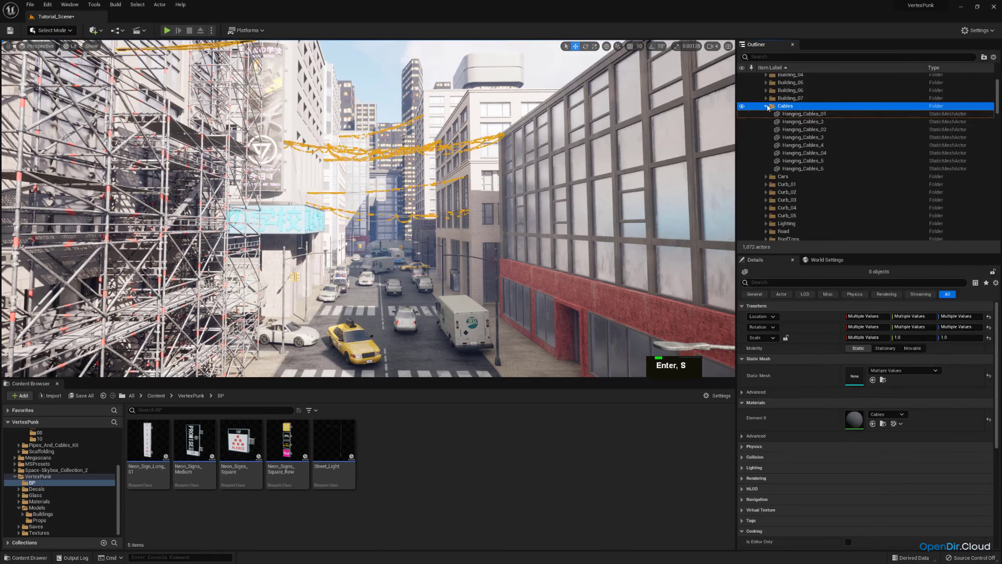
Step: Group the road line decals Line_Solid through Line_Solid27 into a new folder named Decals and collapse it
scroll(799, 137, "down", 8)
left_click(792, 149)
scroll(797, 134, "down", 12)
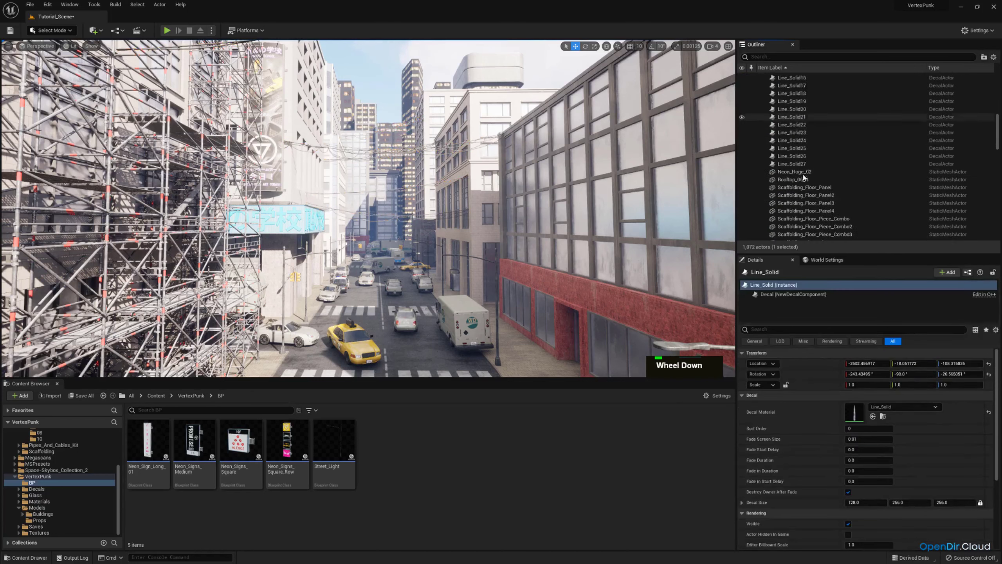
left_click(801, 115, "shift")
left_click(983, 58)
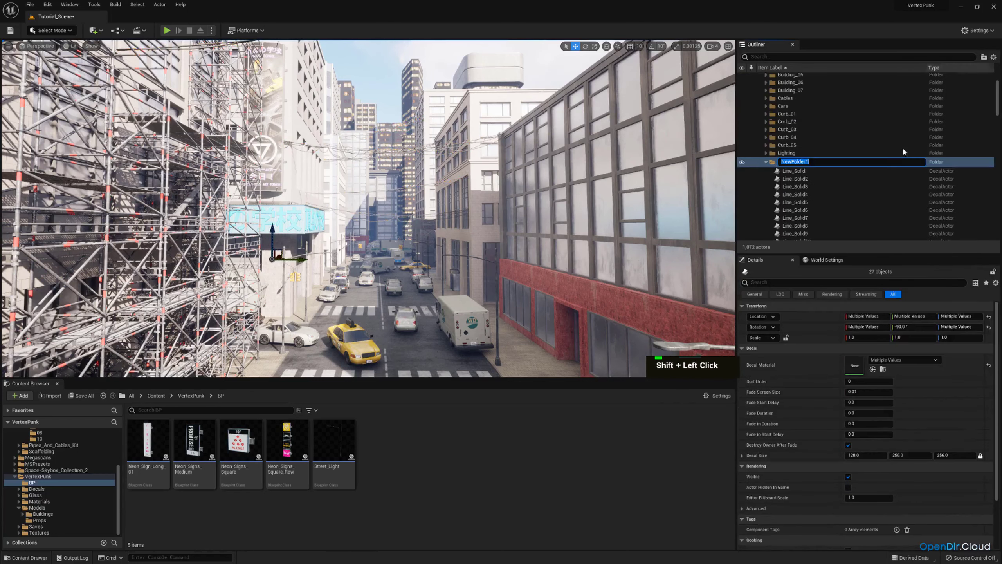
type("Deca")
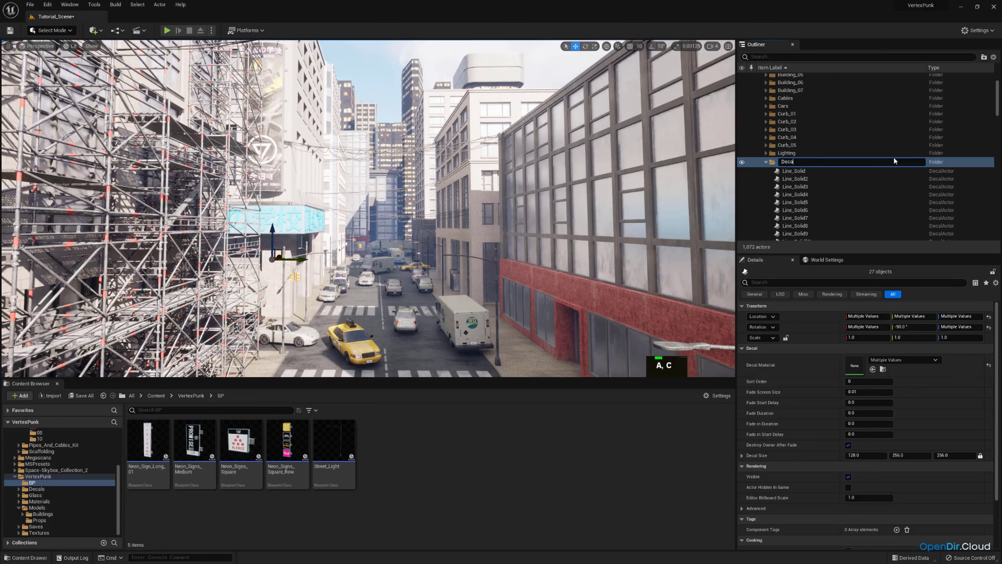
type("ls")
key("Return")
left_click(766, 153)
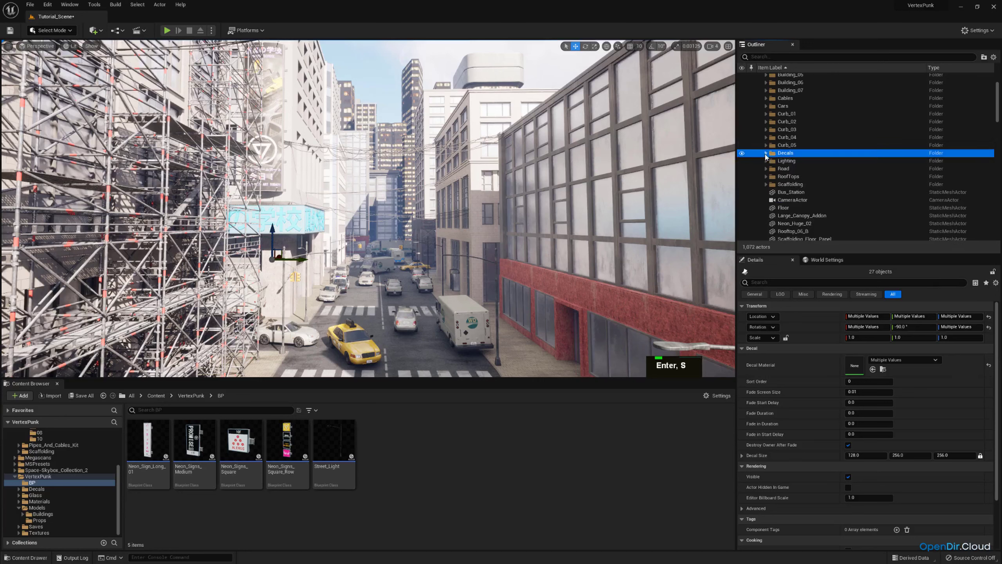
scroll(796, 173, "down", 6)
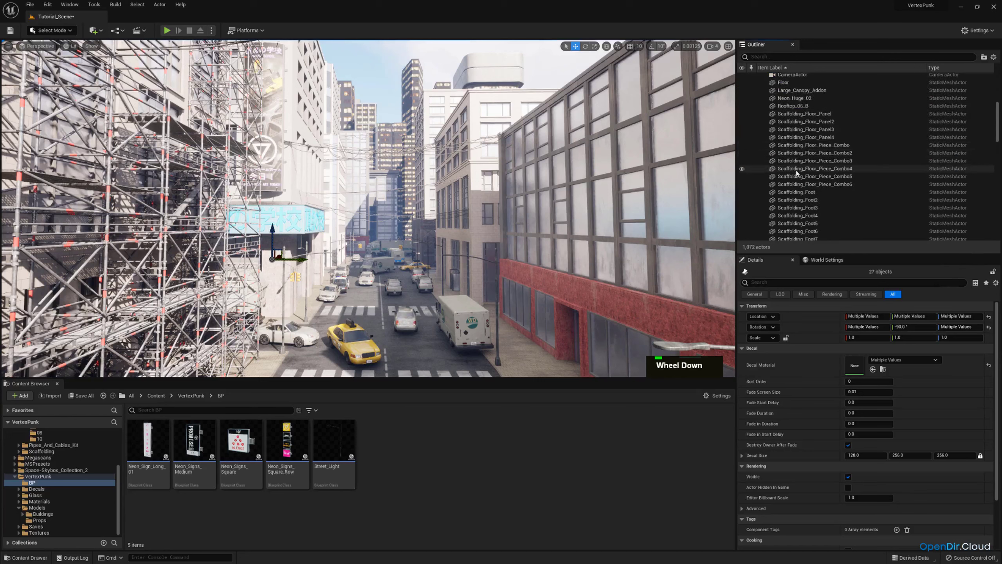
Step: Move the actors from Scaffolding_Floor_Panel through Scaffolding_Foot24 into the existing Scaffolding folder
left_click(804, 114)
scroll(803, 174, "down", 12)
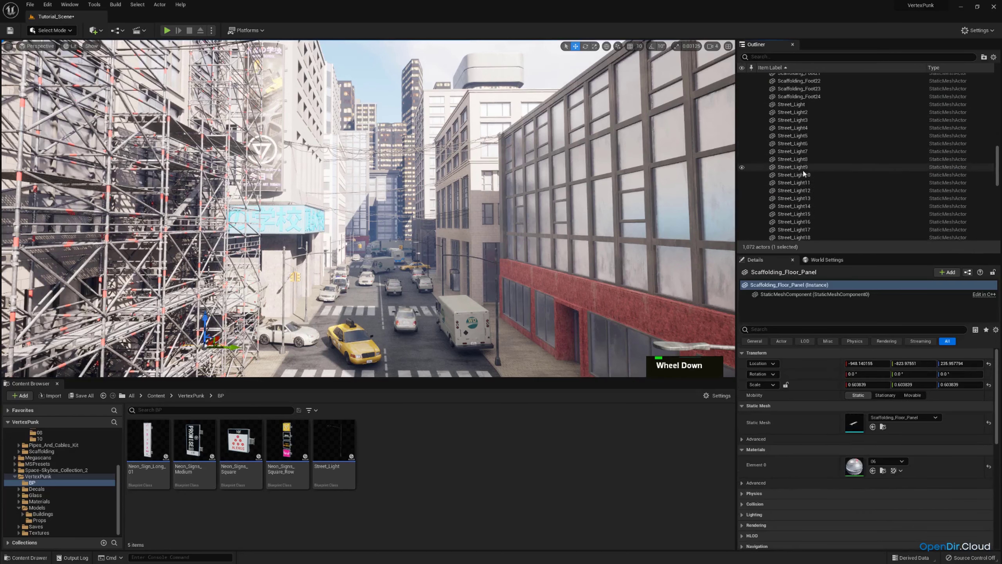
left_click(808, 97, "shift")
scroll(821, 170, "up", 10)
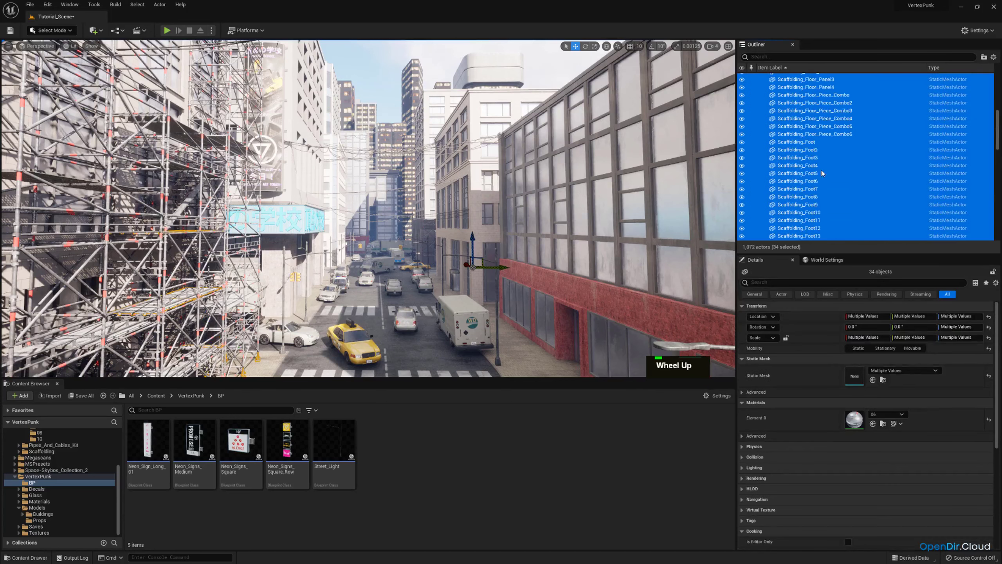
scroll(821, 174, "up", 8)
scroll(810, 220, "down", 1)
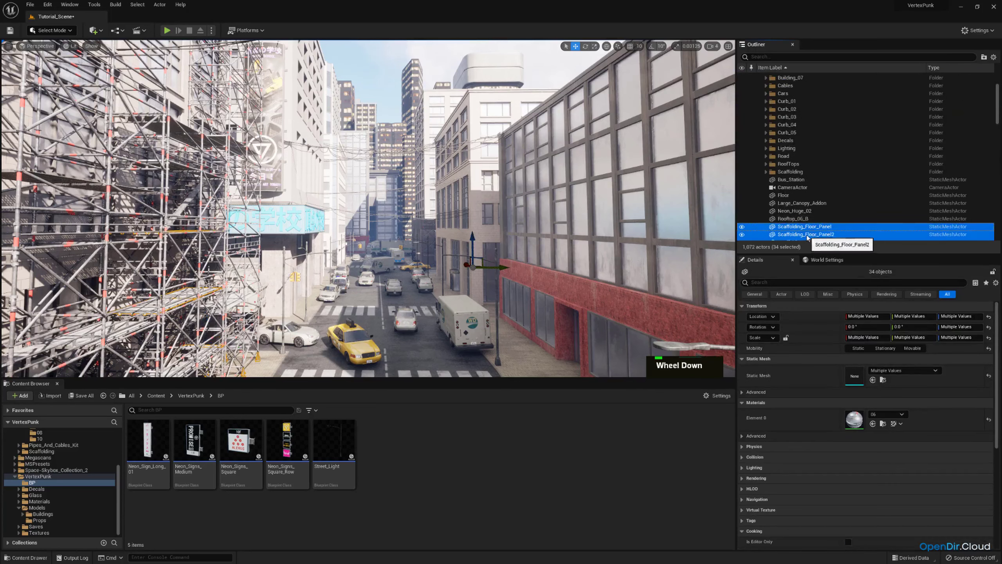
left_click_drag(808, 237, 801, 113)
left_click_drag(791, 173, 792, 173)
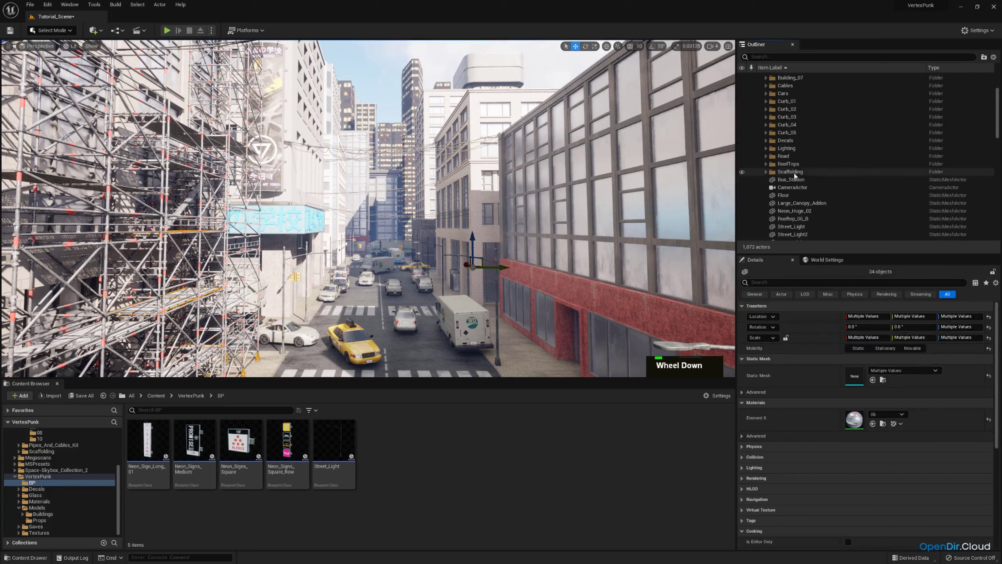
Step: Group Street_Light through Street_Light27, Trash_Can and Bus_Station into a new folder named Street_Assets and collapse it
scroll(796, 181, "down", 3)
left_click(796, 178)
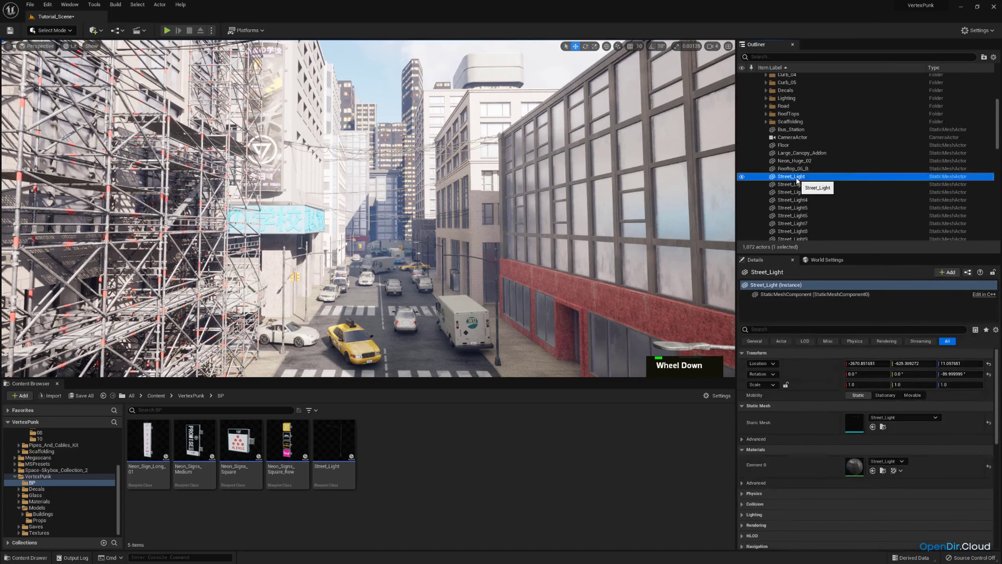
scroll(797, 181, "down", 3)
scroll(796, 181, "down", 9)
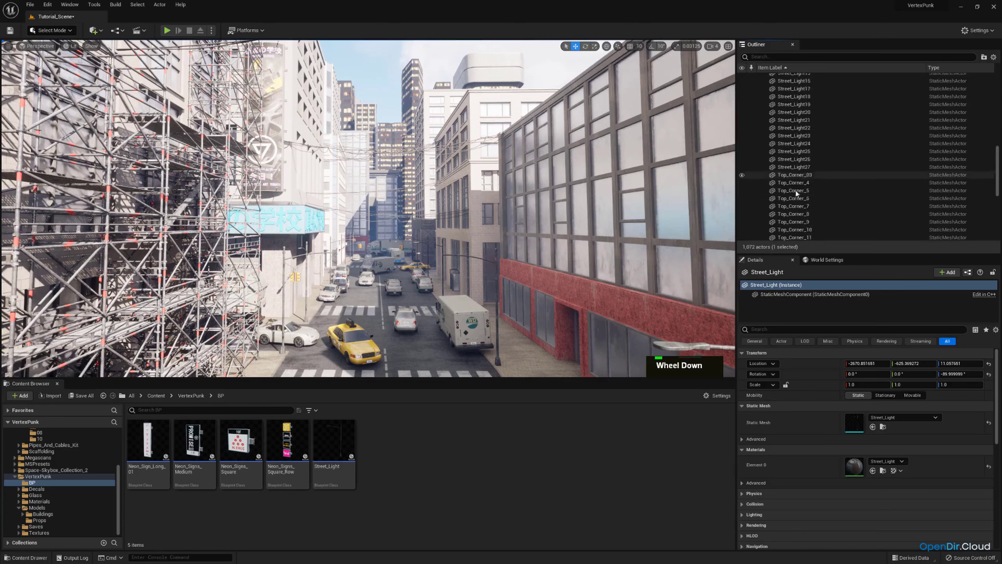
left_click(801, 106, "shift")
scroll(825, 152, "down", 5)
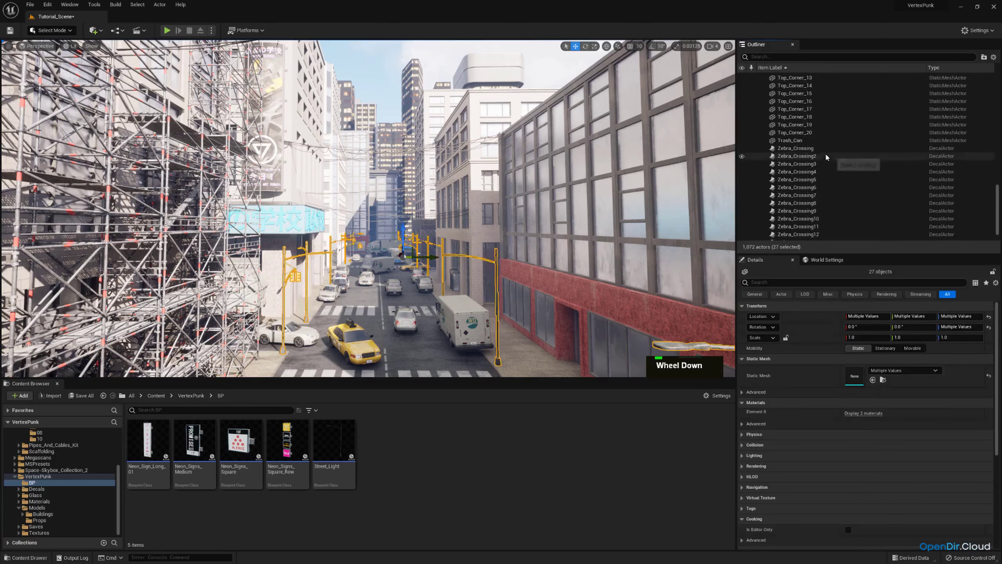
left_click(799, 120, "ctrl")
scroll(825, 135, "up", 18)
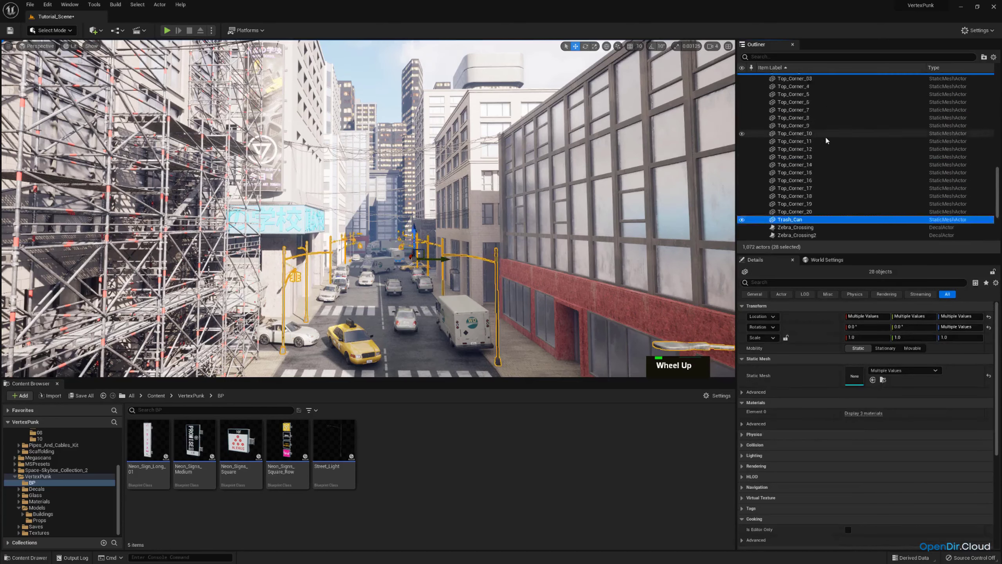
scroll(787, 231, "down", 1)
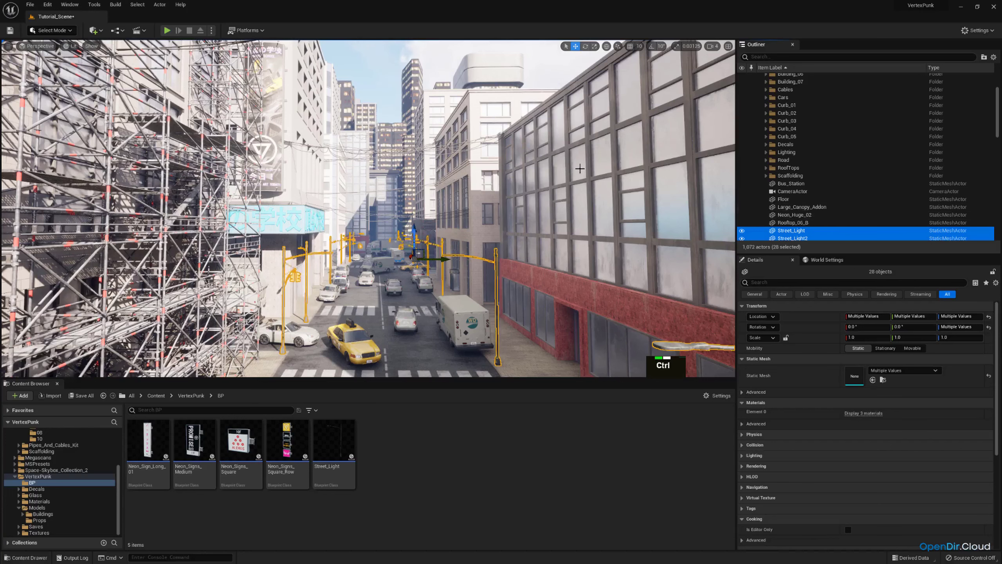
left_click(788, 184, "ctrl")
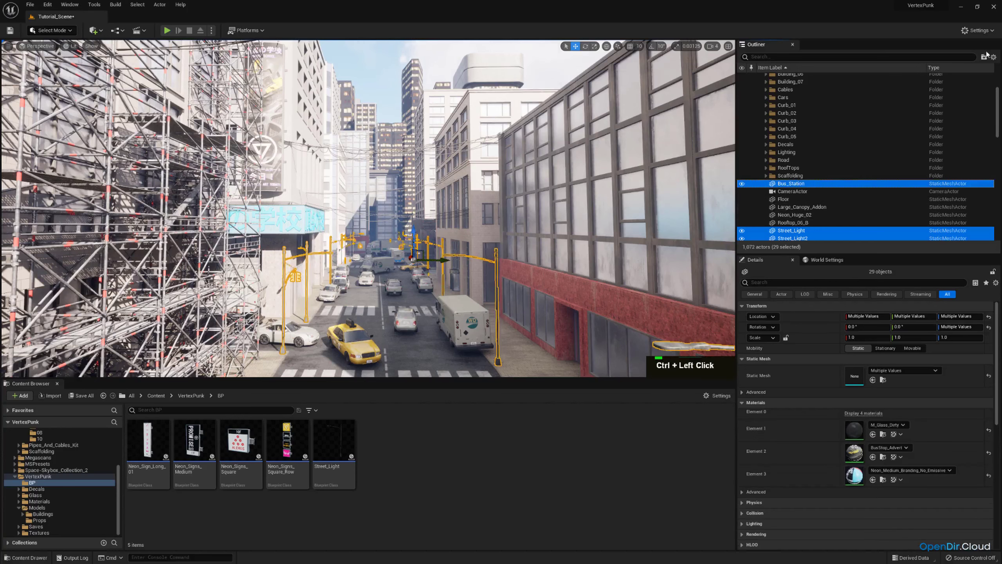
left_click(984, 57)
type("Stree")
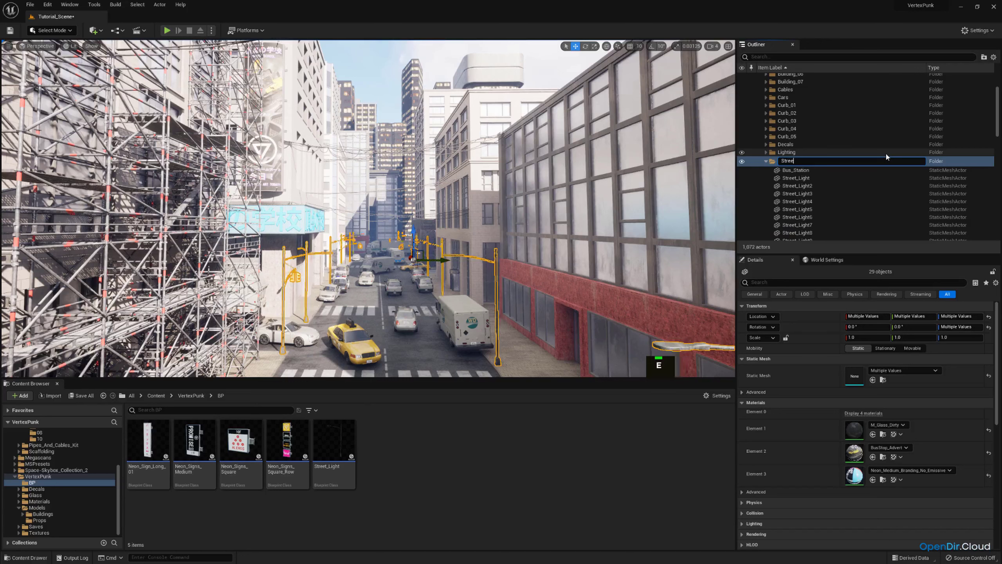
type("t_Assets")
key("Return")
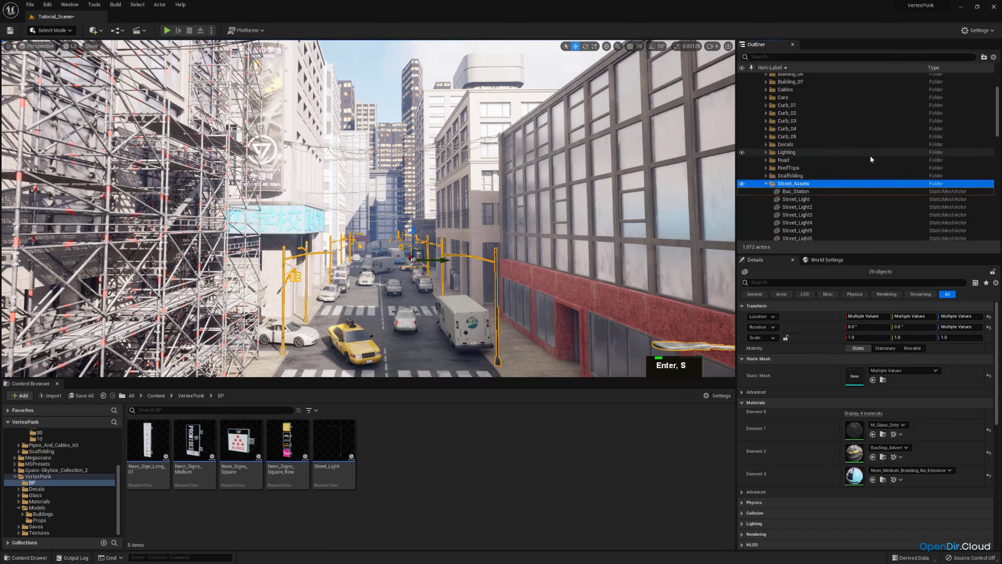
left_click(766, 183)
Step: Toggle the building folders' visibility and pick the building beside the neon sign in the viewport to identify its folder
scroll(770, 178, "up", 3)
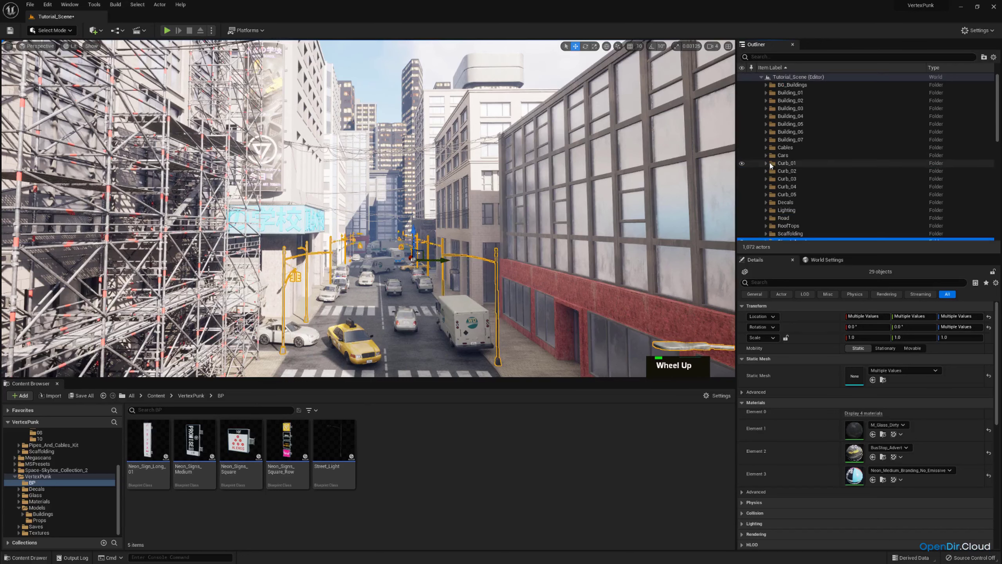
double_click(743, 108)
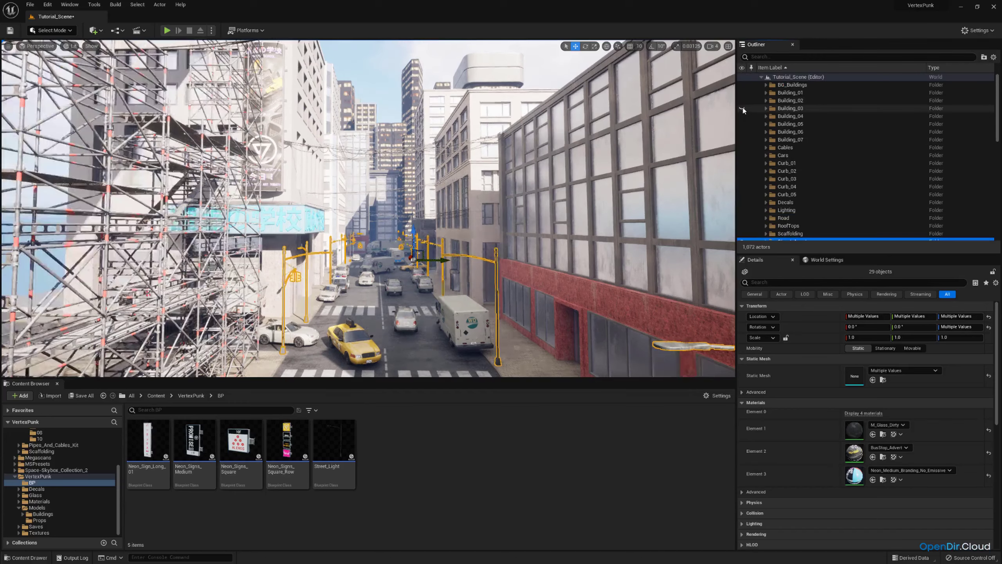
left_click(742, 117)
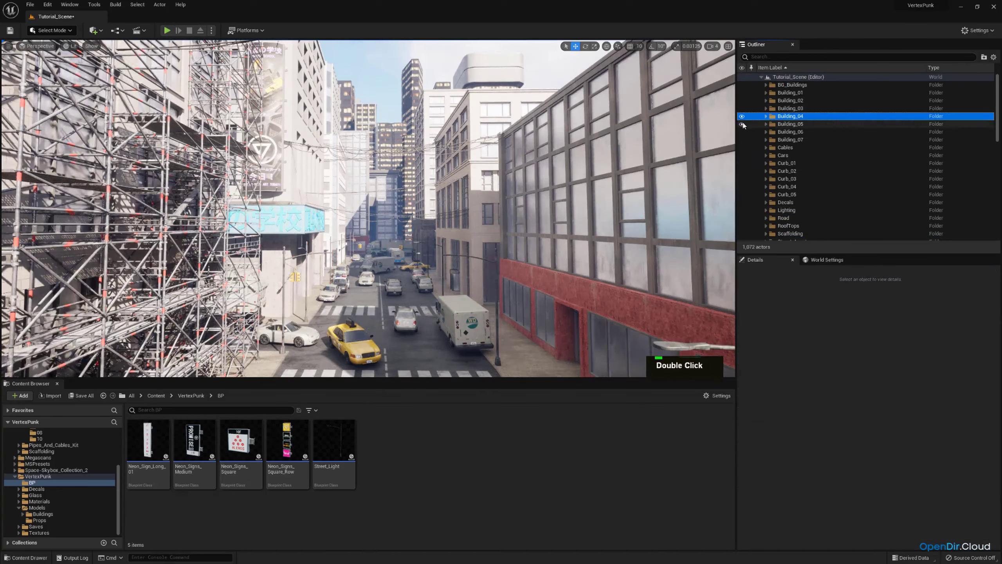
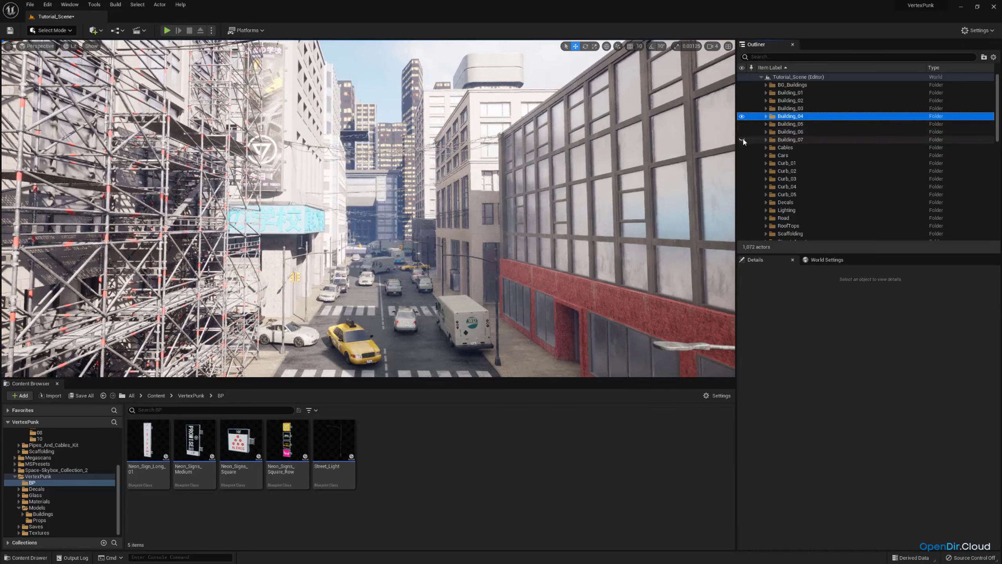
left_click(287, 266)
scroll(802, 145, "down", 5)
scroll(809, 155, "up", 10)
scroll(807, 154, "up", 2)
left_click(765, 116)
Step: Move Large_Canopy_Addon and Neon_Huge_02 into the Building_06 folder
scroll(788, 158, "down", 1)
scroll(789, 159, "down", 4)
left_click(793, 152)
left_click(794, 160, "ctrl")
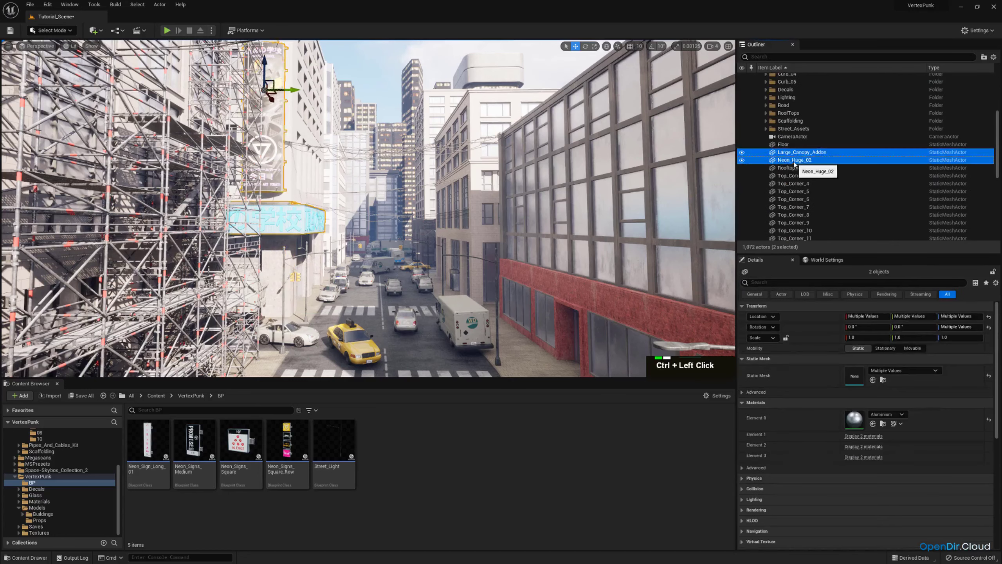
scroll(795, 164, "up", 2)
scroll(812, 125, "up", 2)
left_click_drag(813, 217, 815, 130)
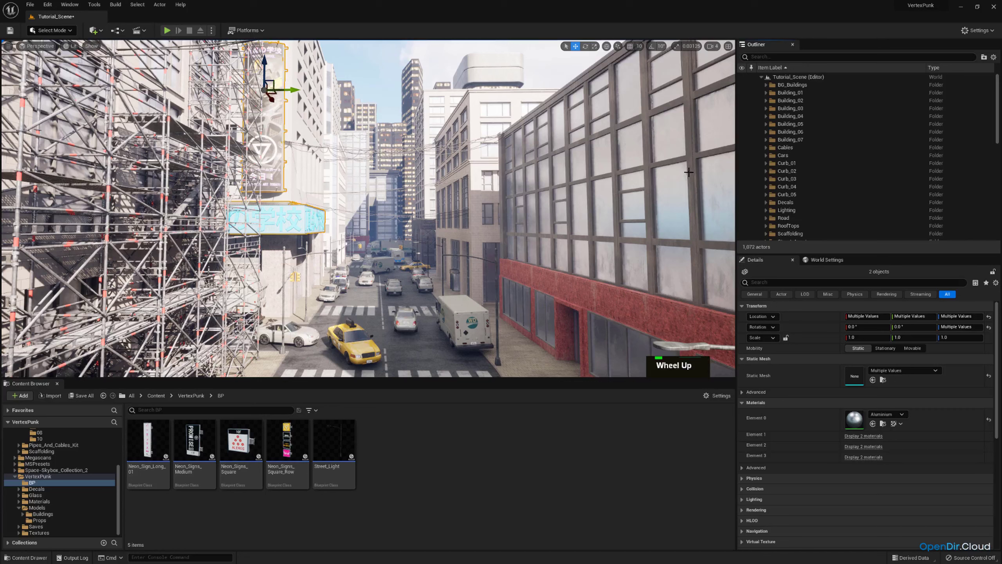
Step: Move the loose Rooftop_06_B actor into the RoofTops folder
scroll(843, 129, "down", 4)
left_click(802, 157)
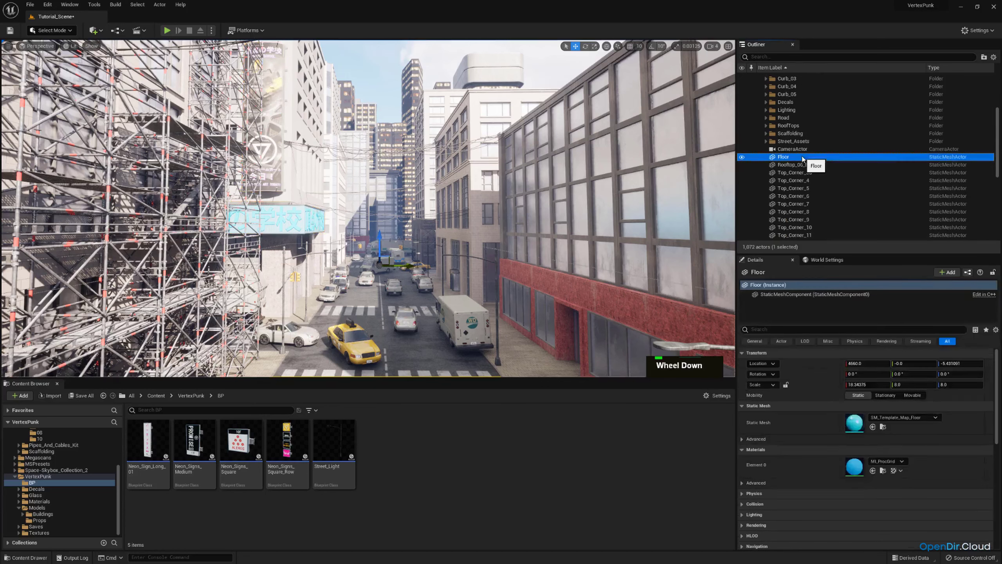
left_click(800, 166)
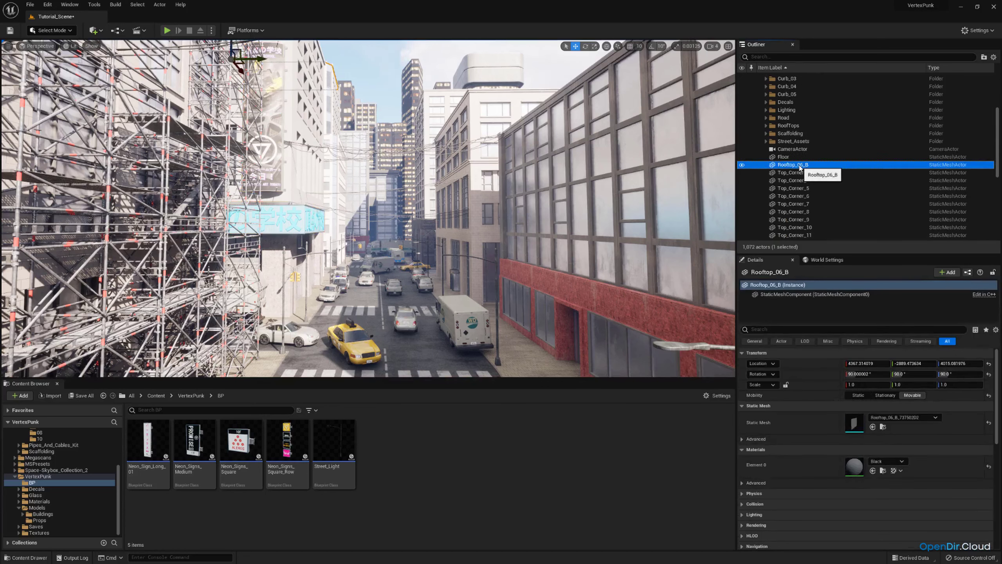
scroll(791, 204, "up", 2)
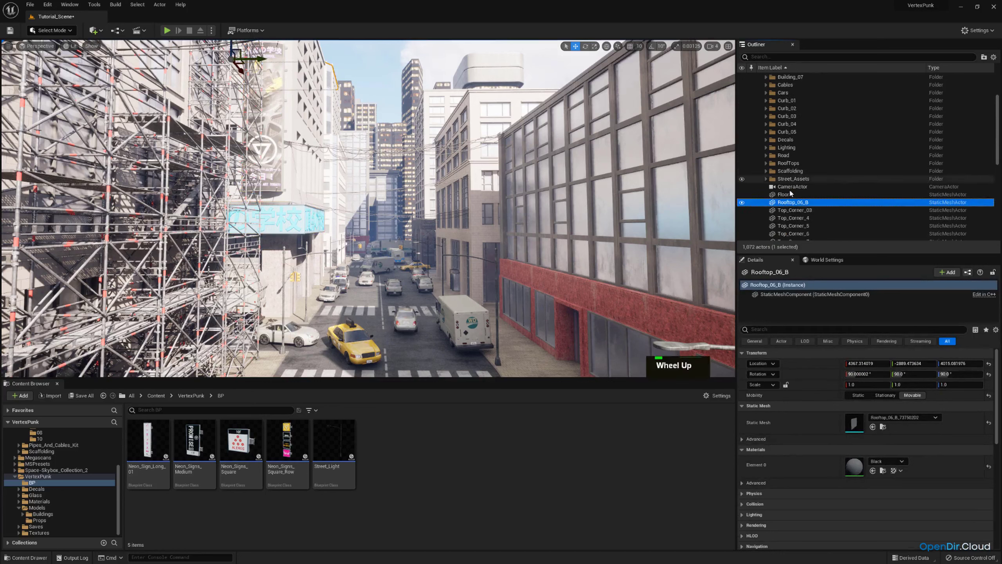
left_click_drag(791, 203, 793, 167)
Step: Examine Top_Corner_03 and Top_Corner_10 in the viewport to see which building the corner pieces belong to
left_click(795, 202)
scroll(813, 187, "down", 5)
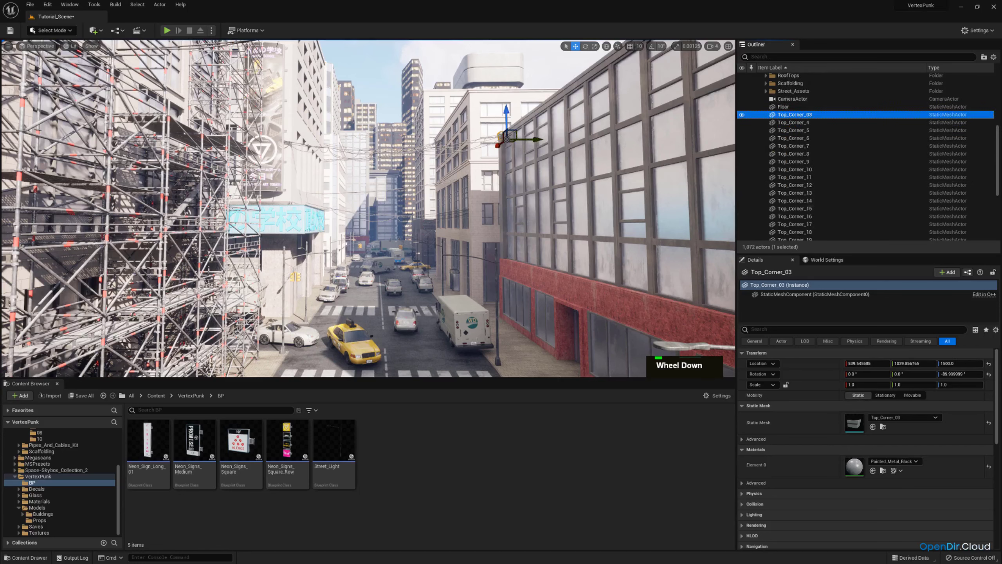
left_click(853, 169)
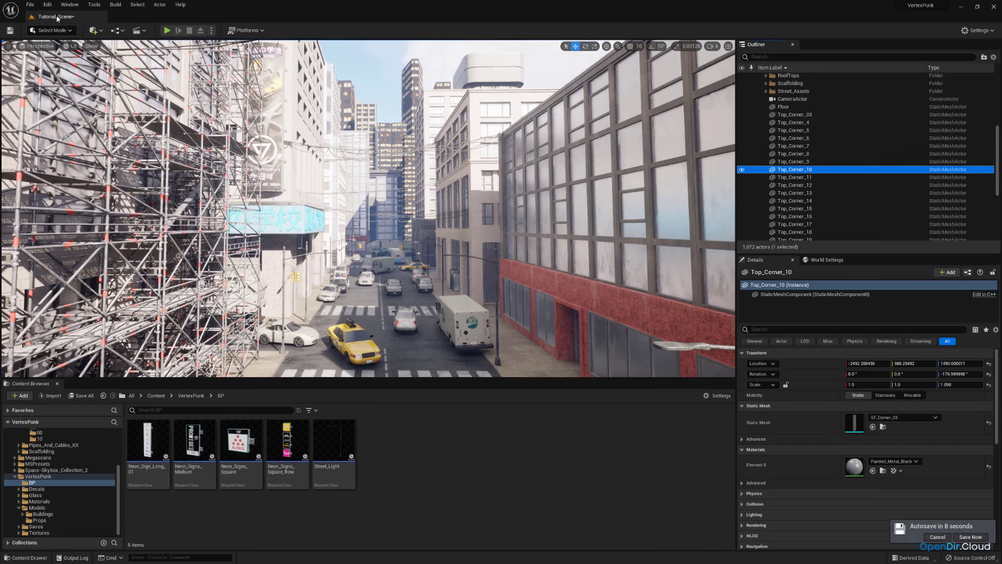
mouse_move(415, 131)
right_mouse_down()
mouse_move(544, 136)
mouse_move(561, 198)
mouse_move(418, 135)
right_mouse_up()
key("d")
key("e")
scroll(415, 131, "up", 1)
key("q")
Step: Move the corner pieces Top_Corner_03 through Top_Corner_20 into the Building_04 folder
left_click(795, 114)
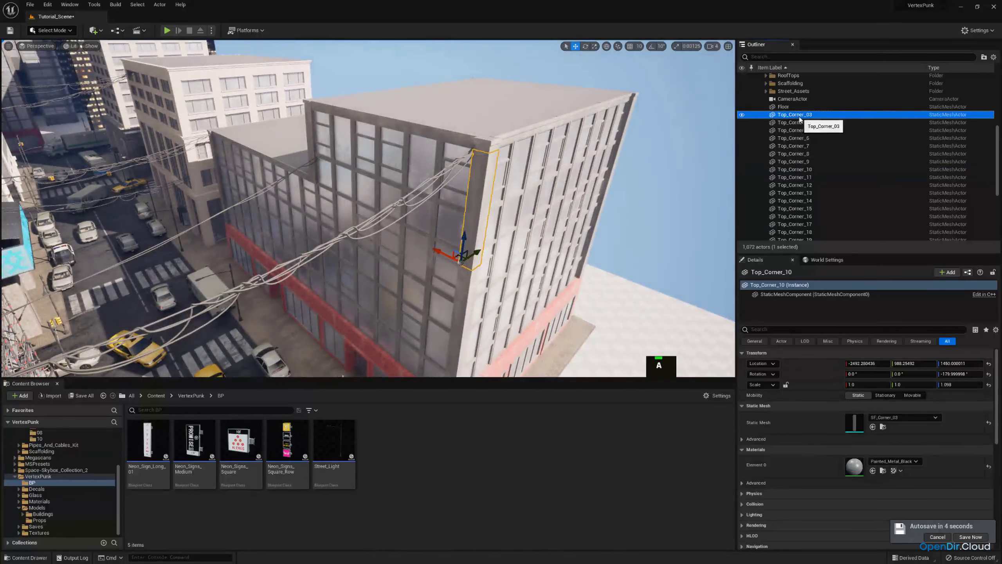
scroll(798, 237, "down", 5)
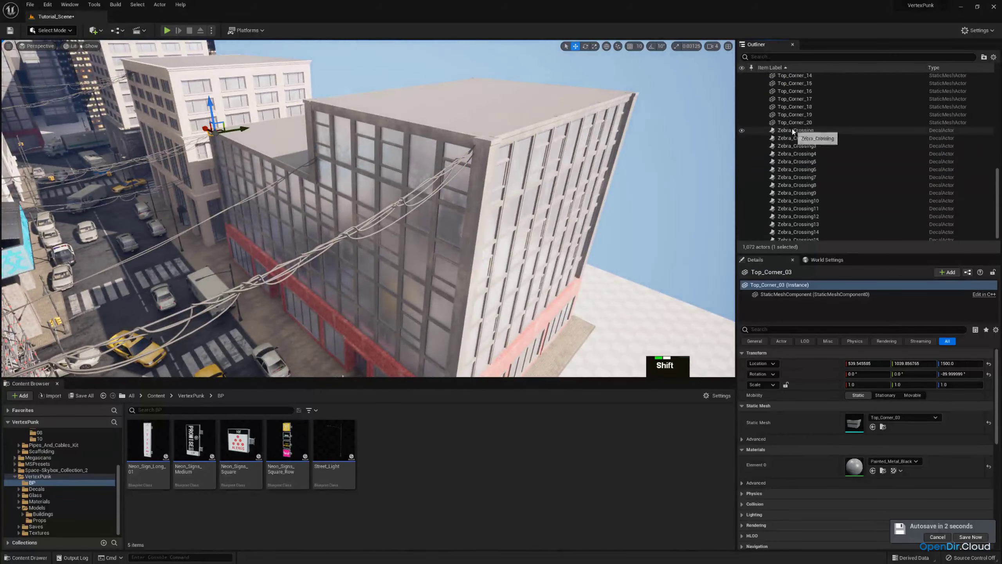
left_click(793, 125, "shift")
scroll(797, 118, "up", 6)
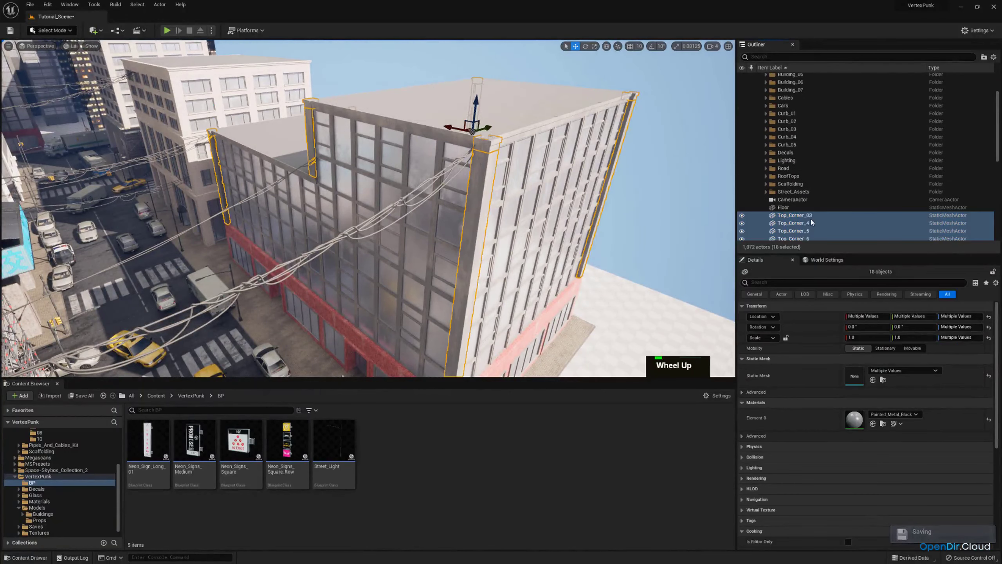
scroll(805, 121, "up", 3)
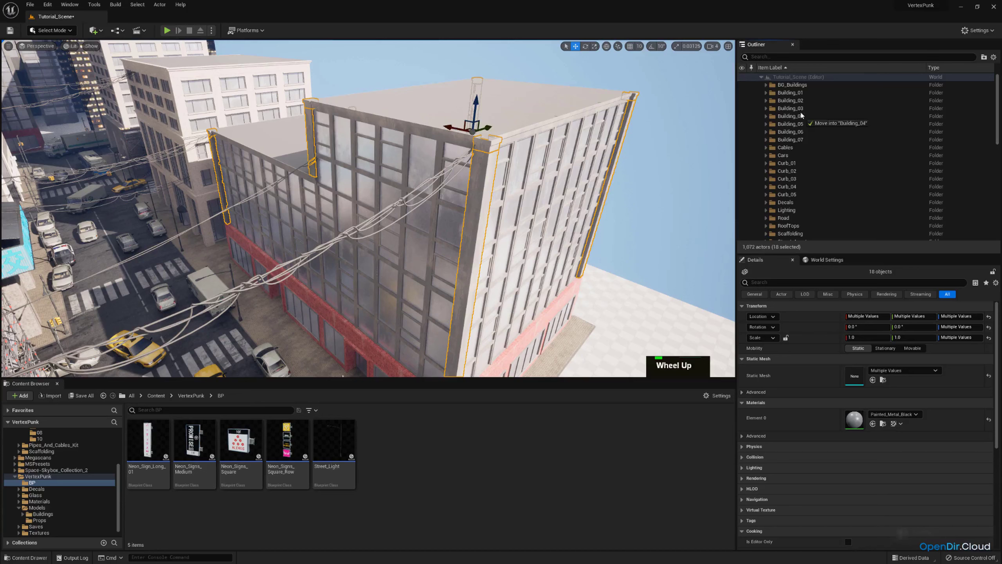
Step: Move the crosswalk decals Zebra_Crossing through Zebra_Crossing15 into the Decals folder
scroll(799, 132, "down", 6)
left_click(796, 135)
scroll(801, 158, "down", 1)
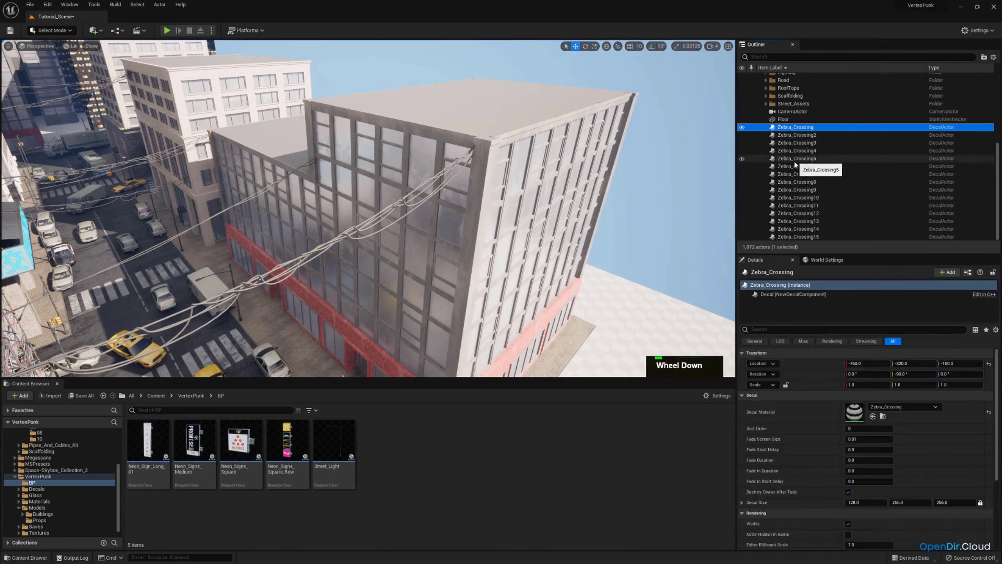
left_click(798, 236, "shift")
scroll(798, 233, "up", 3)
left_click_drag(798, 237, 788, 141)
Step: Enlarge the Outliner to fit the whole folder list and fly the viewport back over the street
scroll(797, 191, "down", 2)
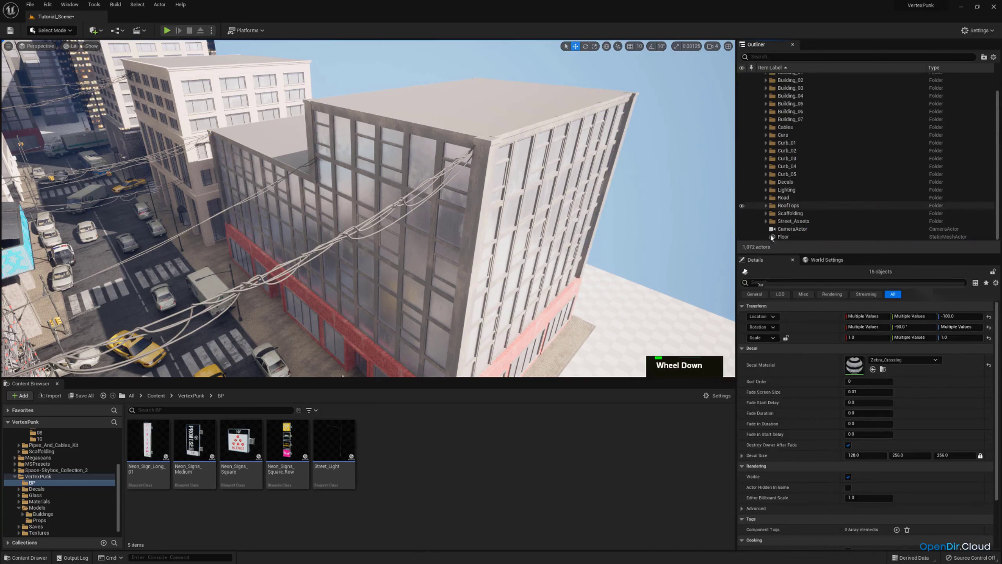
left_click_drag(771, 253, 771, 289)
right_click_drag(570, 148, 570, 148)
key("d")
key("a")
key("w")
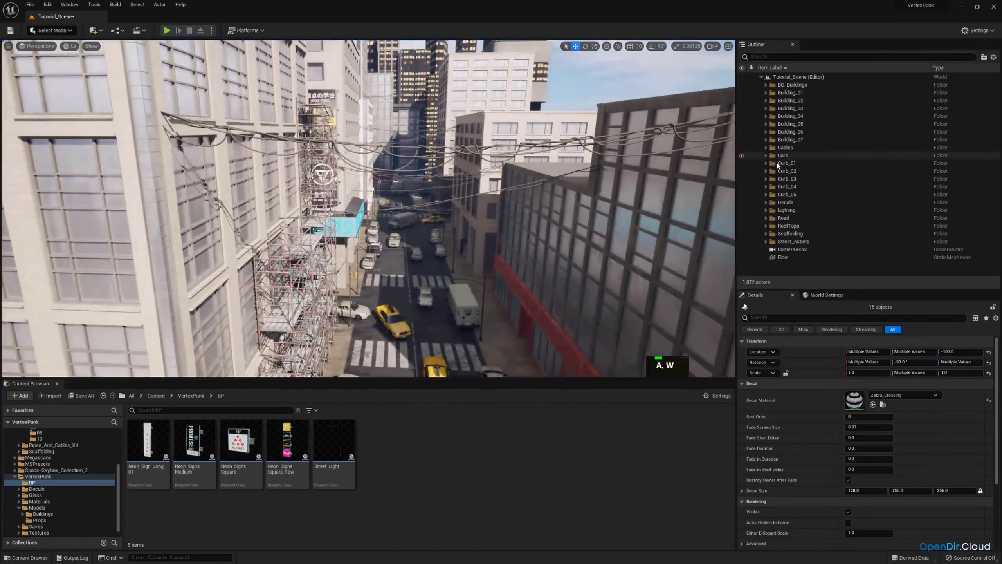
Step: Expand the Lighting folder and inspect VolumetricCloud, SkyLight, SkyAtmosphere, ExponentialHeightFog and DirectionalLight one after another
left_click(766, 210)
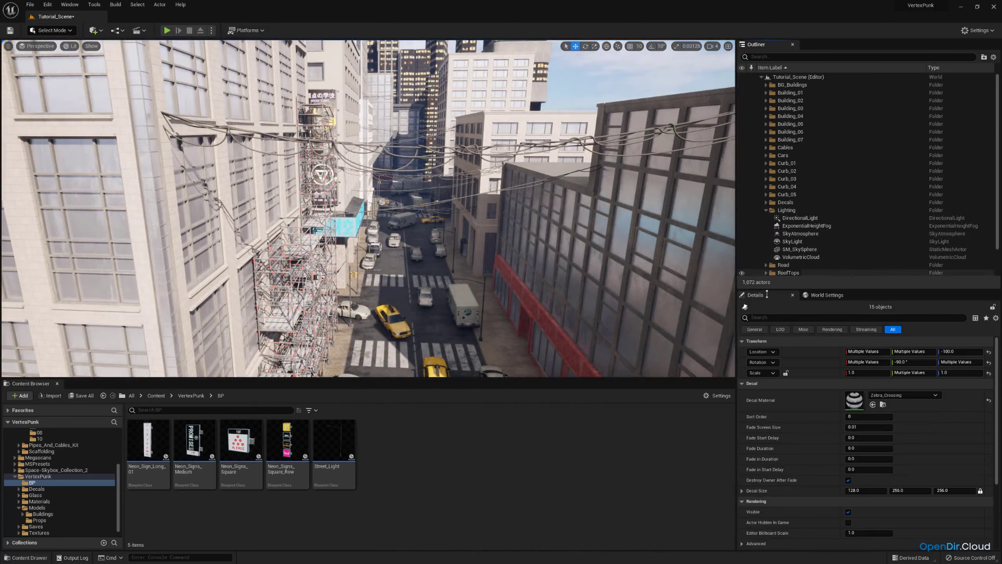
left_click_drag(772, 295, 772, 311)
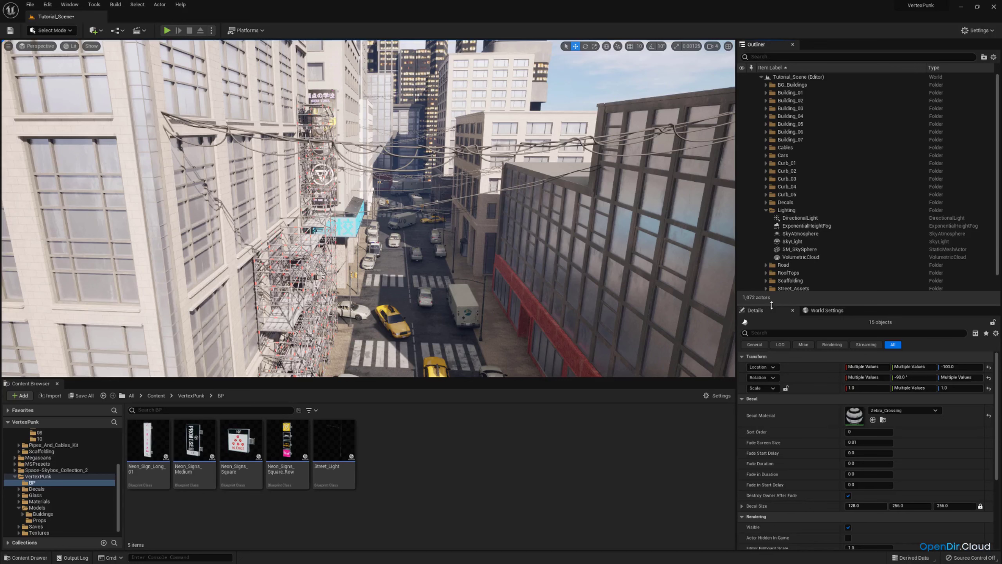
left_click(794, 257)
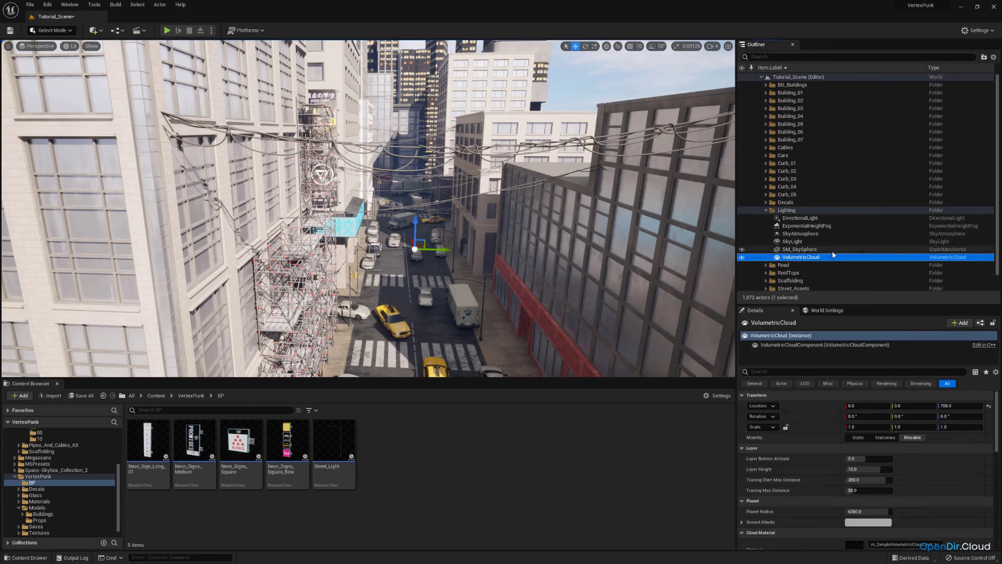
left_click(793, 241)
left_click(806, 234)
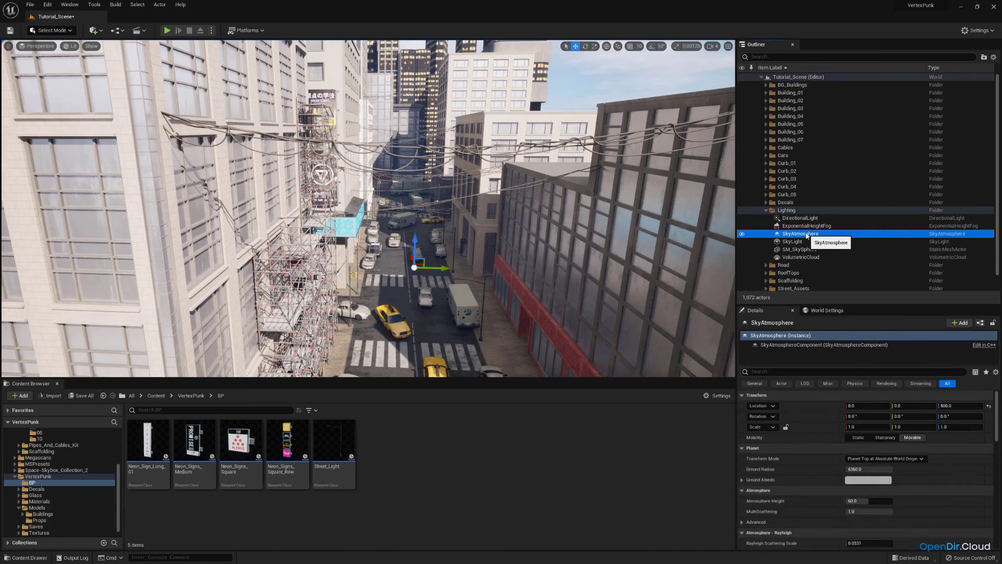
left_click(801, 225)
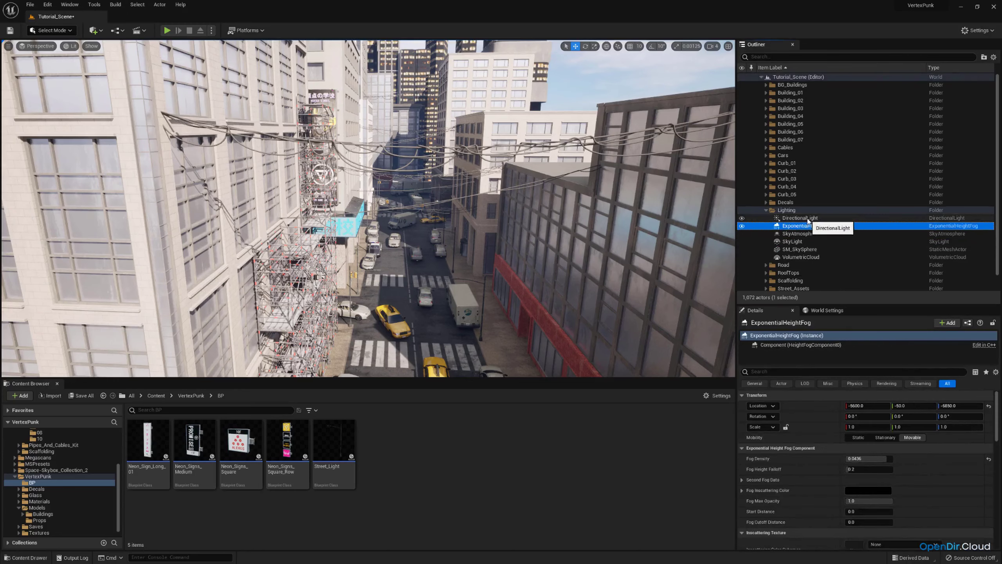
left_click(801, 218)
Step: Examine the street, building facades and sky in the viewport under the current daytime lighting
right_click_drag(671, 185, 671, 131)
key("s")
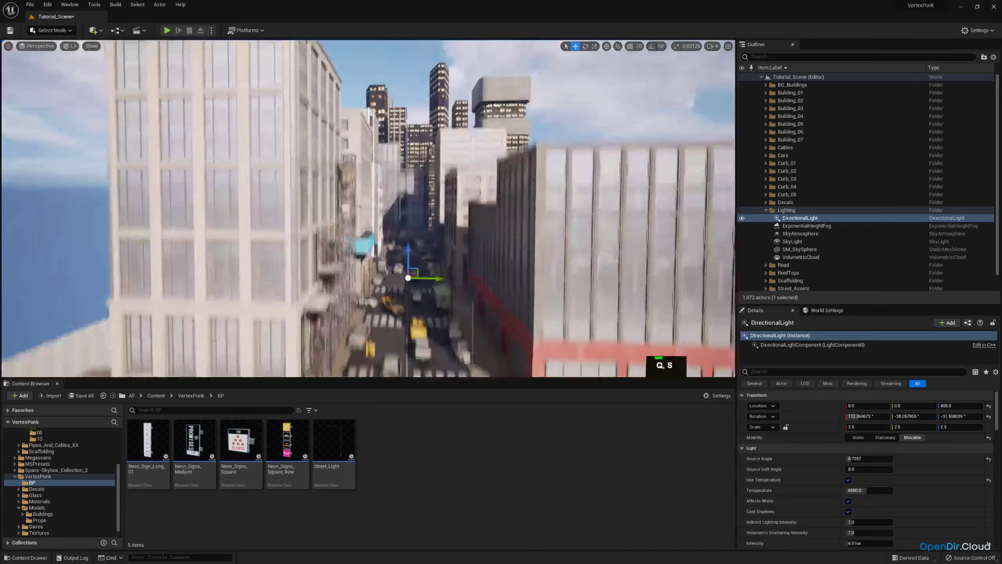
scroll(368, 207, "down", 3)
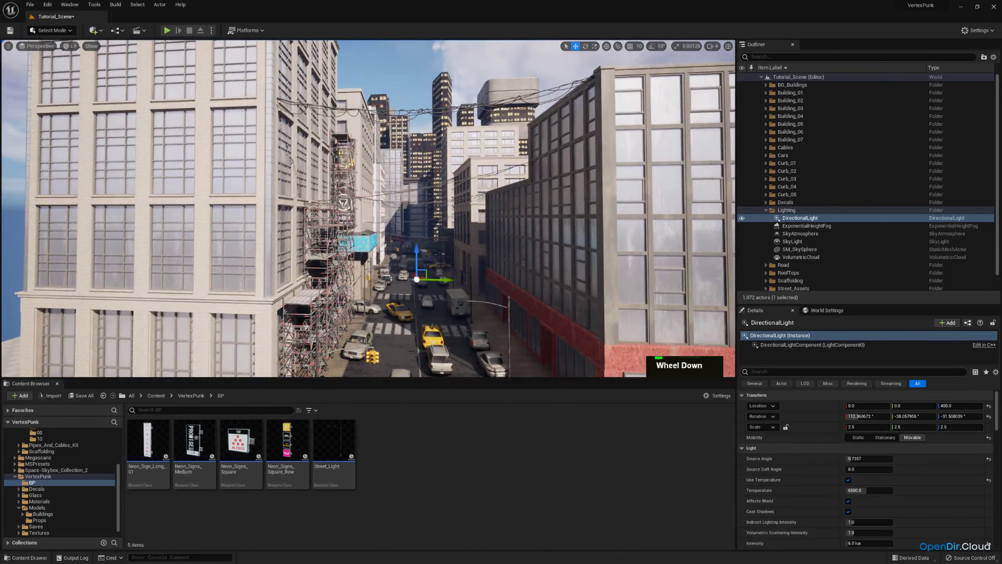
key("w")
mouse_move(679, 181)
right_mouse_down()
mouse_move(706, 211)
mouse_move(679, 181)
right_mouse_up()
key("d")
key("q")
key("w")
key("a")
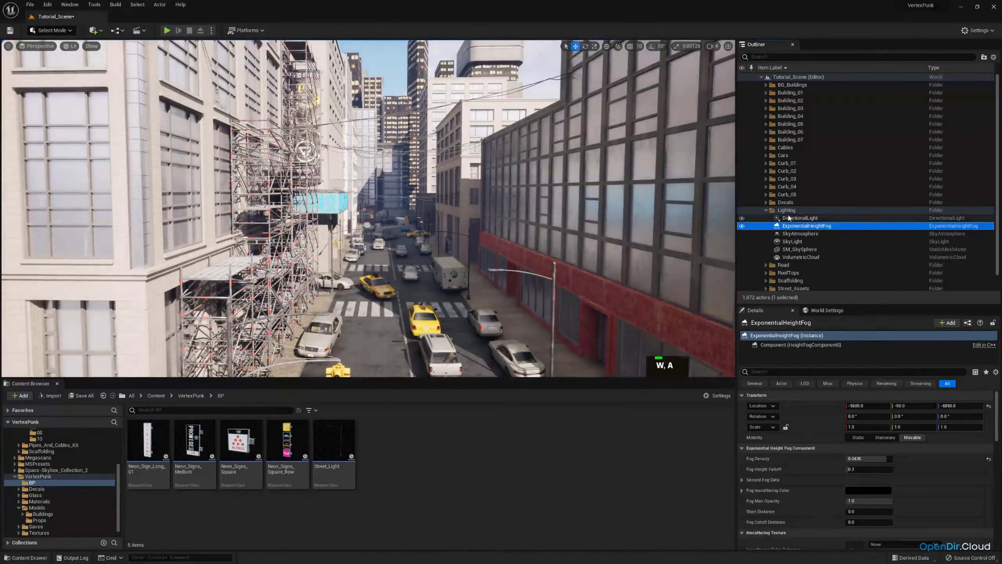
Step: Try deleting the DirectionalLight from the Lighting folder, and undo the deletion
double_click(788, 218)
key("Delete")
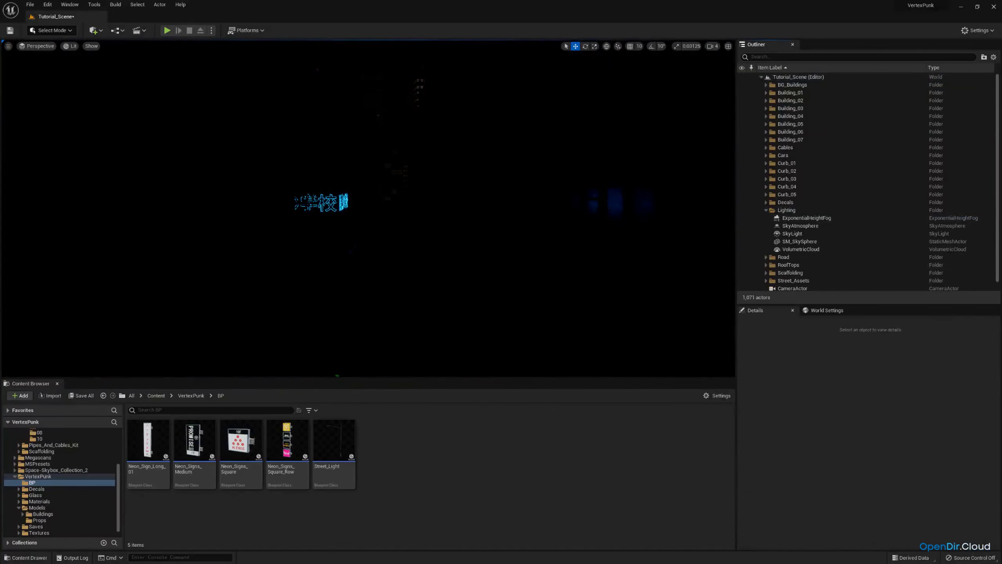
left_click(781, 233)
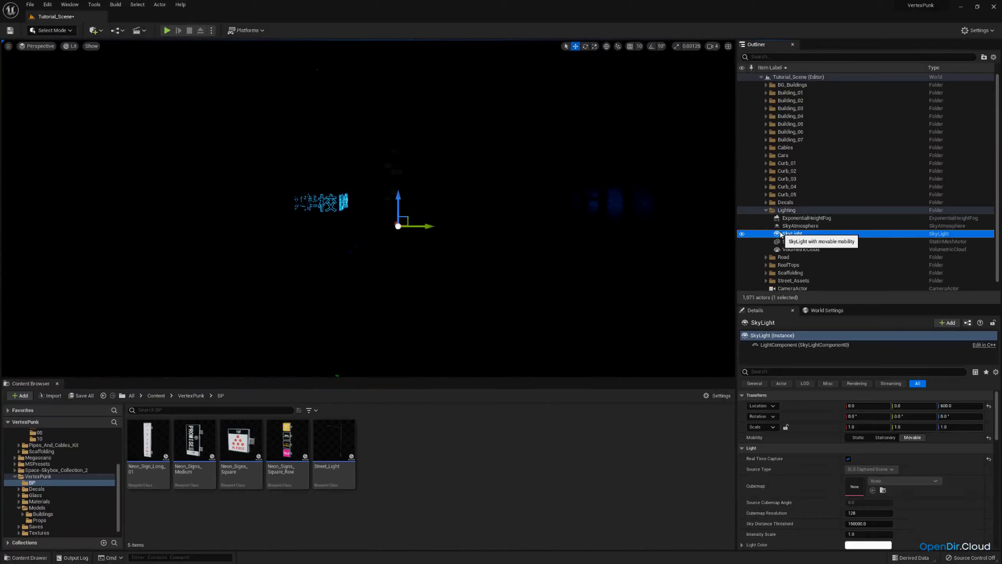
key("ctrl+z")
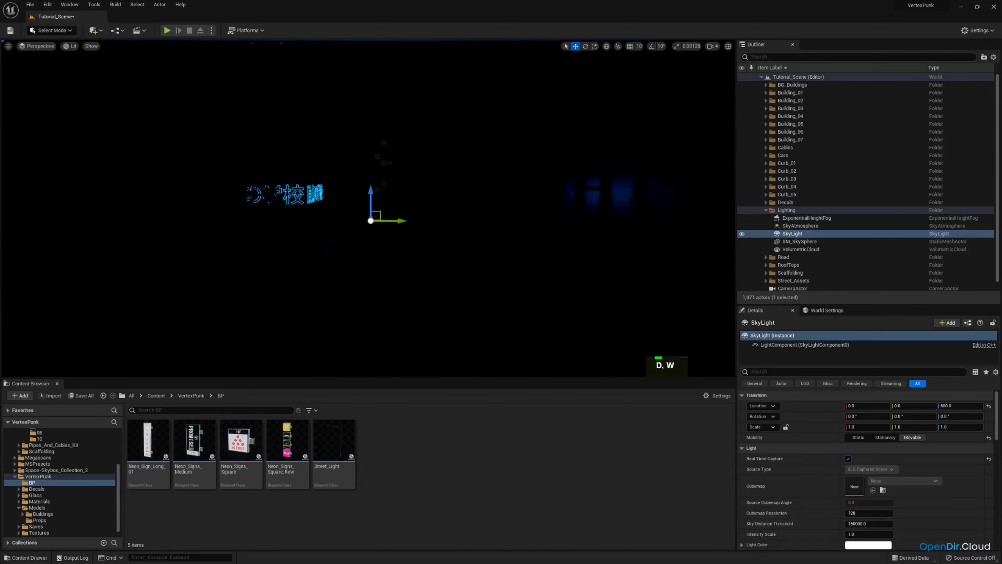
key("ctrl+z")
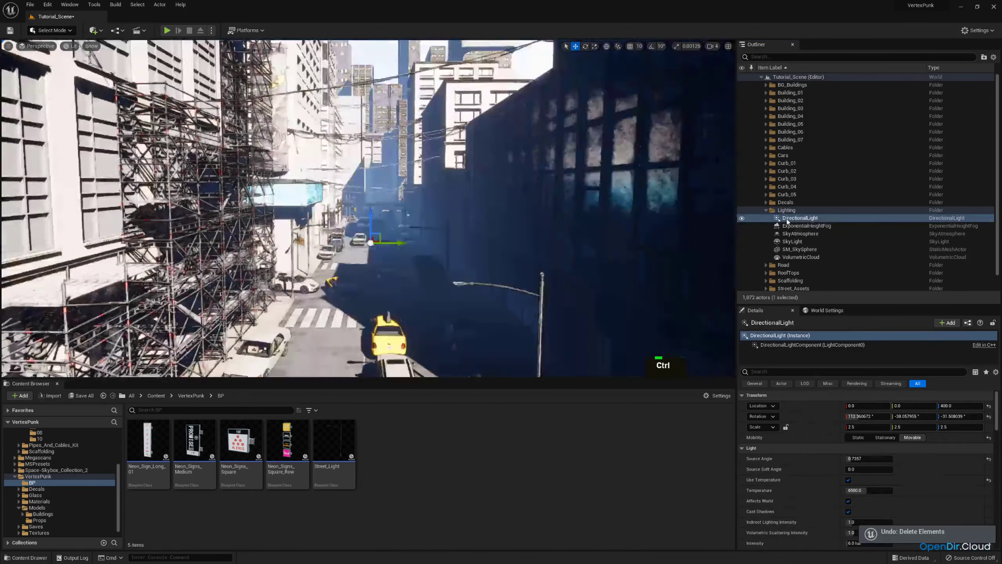
Step: Set the DirectionalLight's intensity to 1.0 lux and rotate the light to change the direction of its rays
key("s")
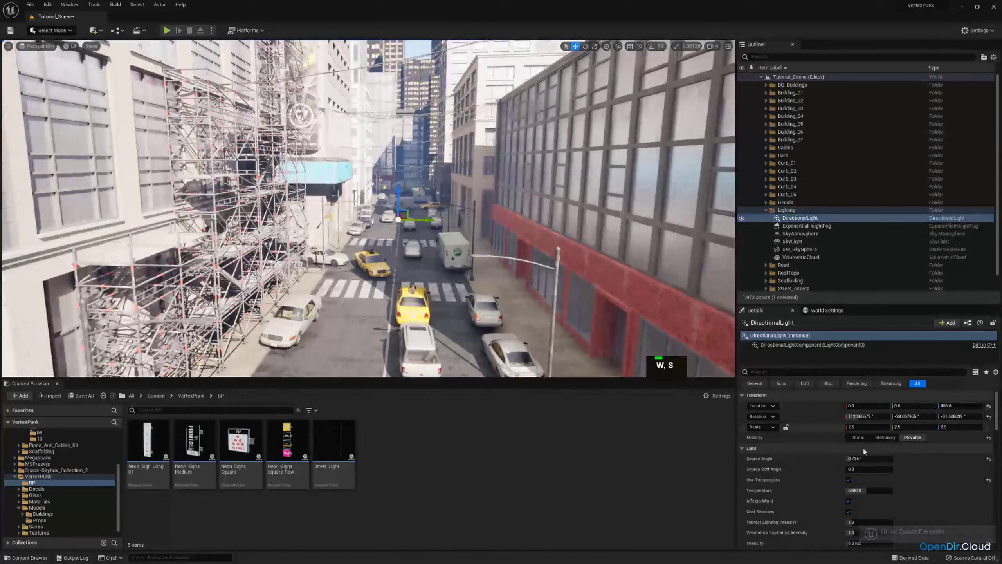
scroll(879, 481, "down", 3)
type("1")
key("Return")
key("w")
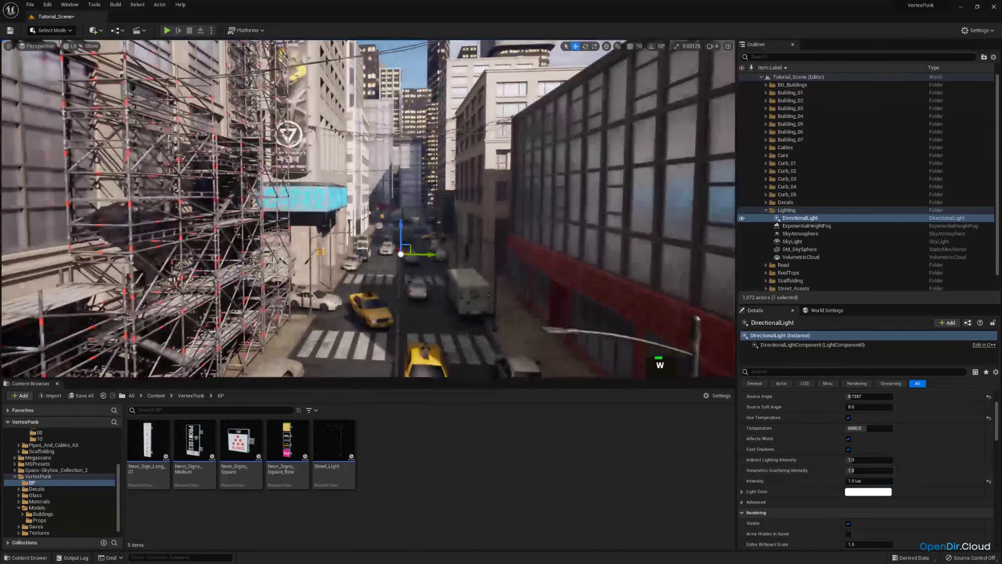
key("e")
left_click_drag(427, 224, 445, 238)
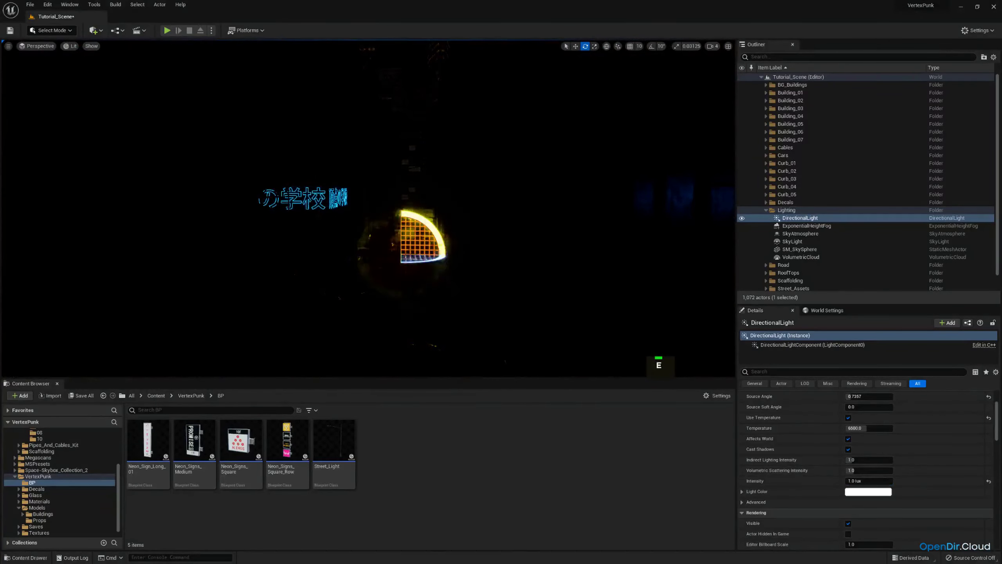
key("a")
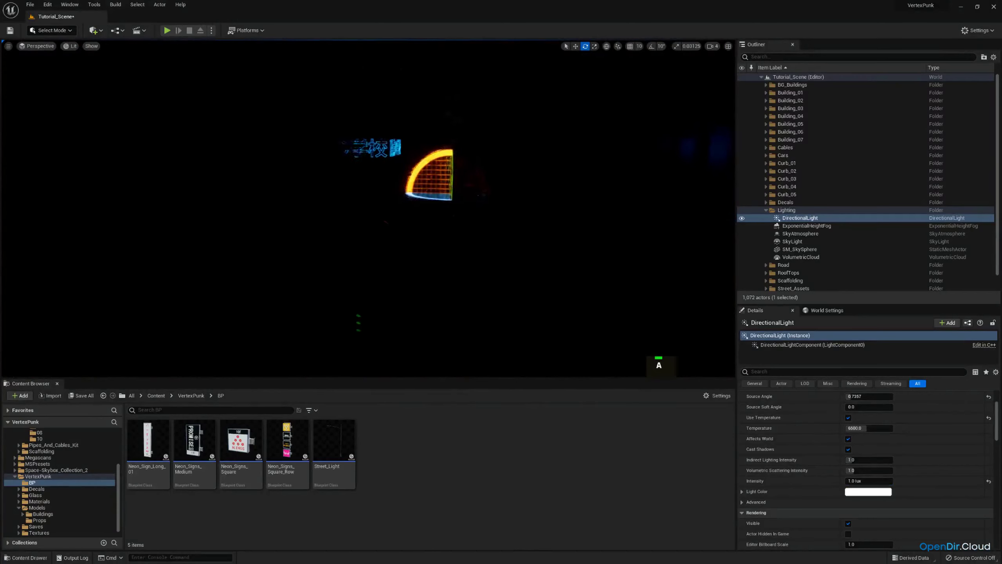
Step: Delete the DirectionalLight from the Lighting folder
key("w")
key("Delete")
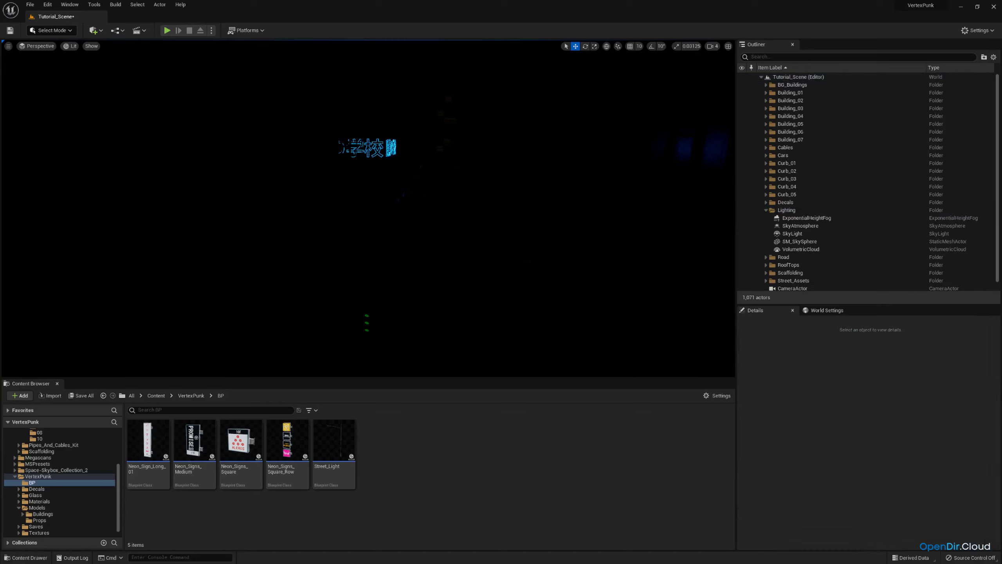
Step: Turn off Real Time Capture on the SkyLight and set its Source Type to SLS Specified Cubemap
left_click(795, 234)
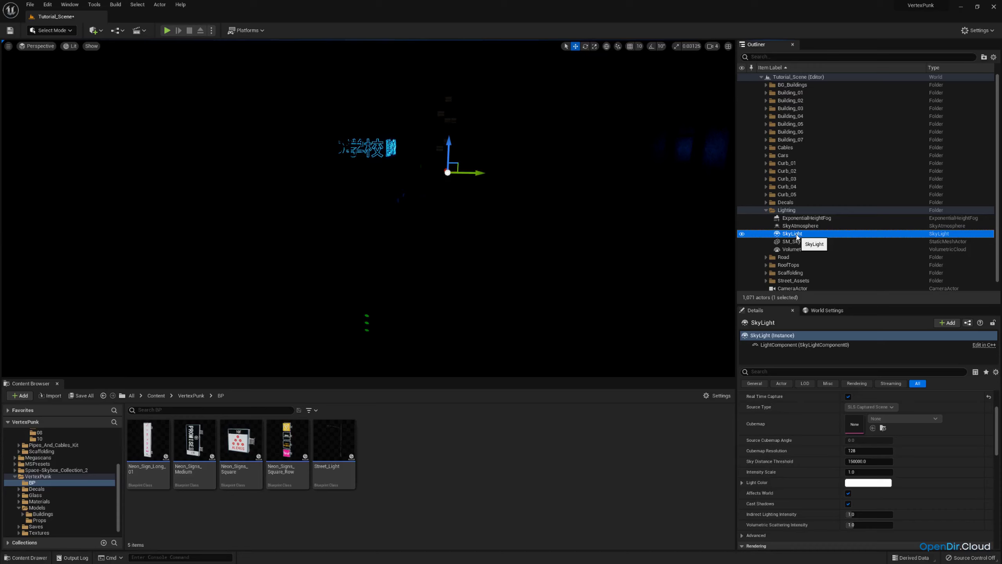
scroll(817, 421, "up", 3)
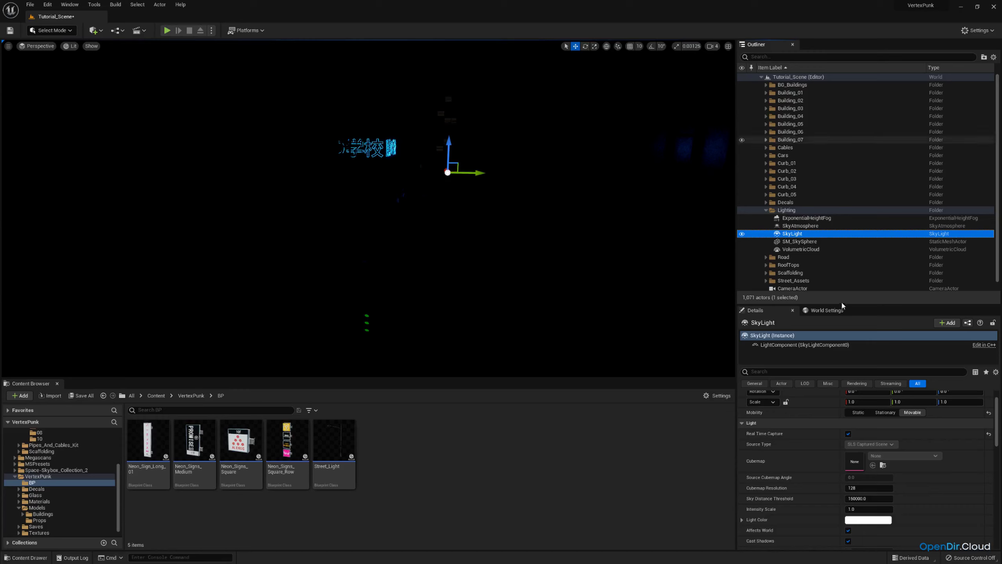
left_click_drag(839, 306, 837, 236)
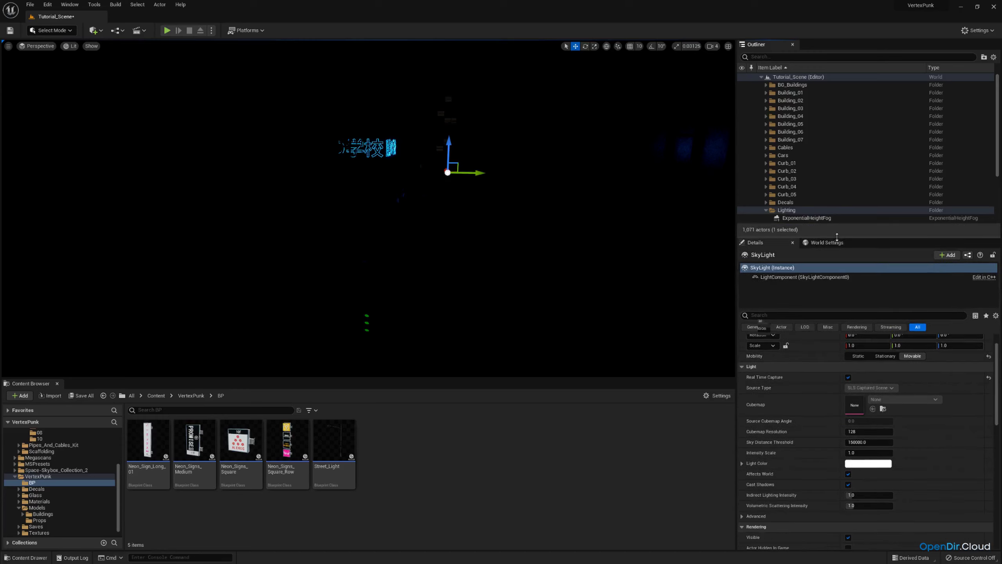
left_click(848, 378)
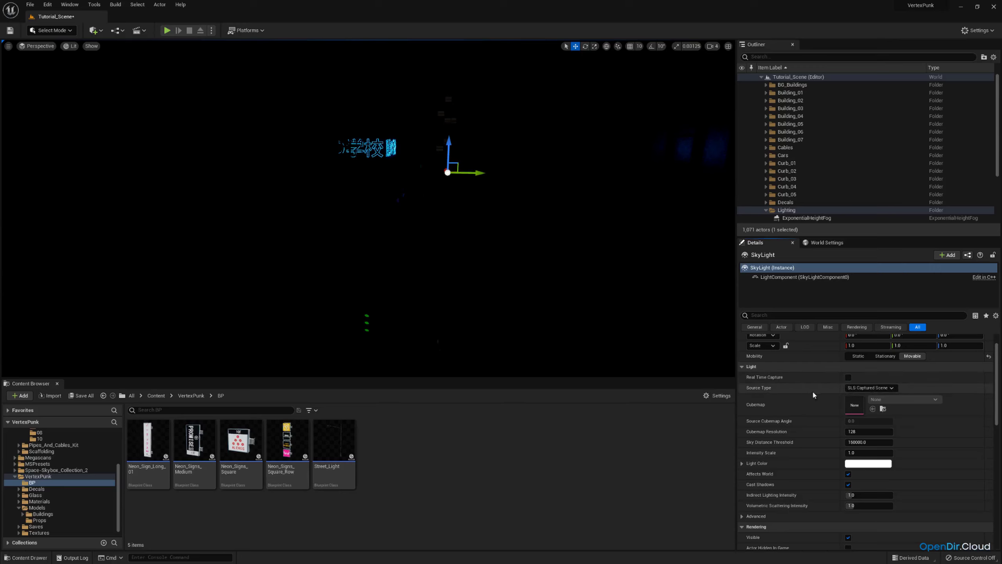
left_click(870, 388)
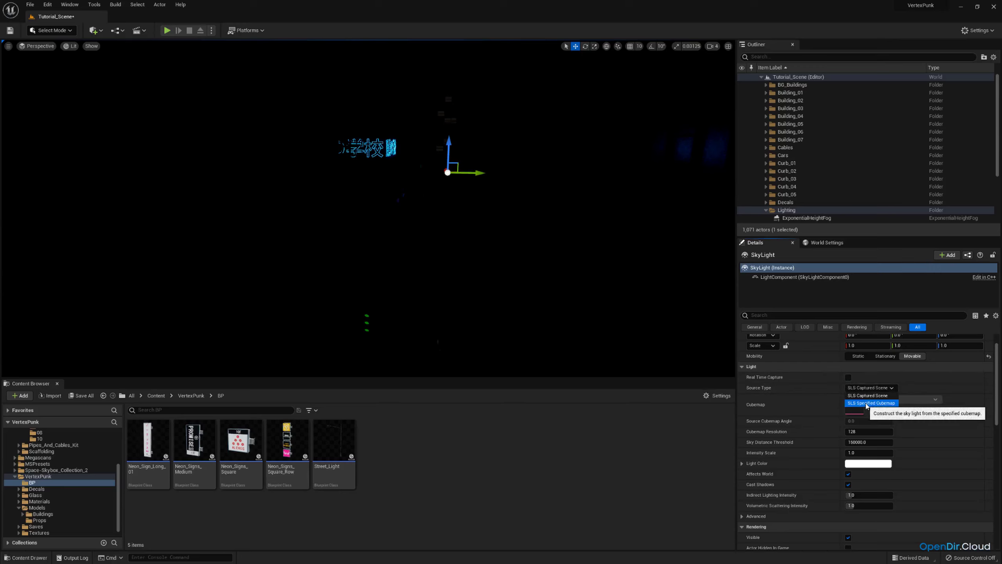
left_click(867, 404)
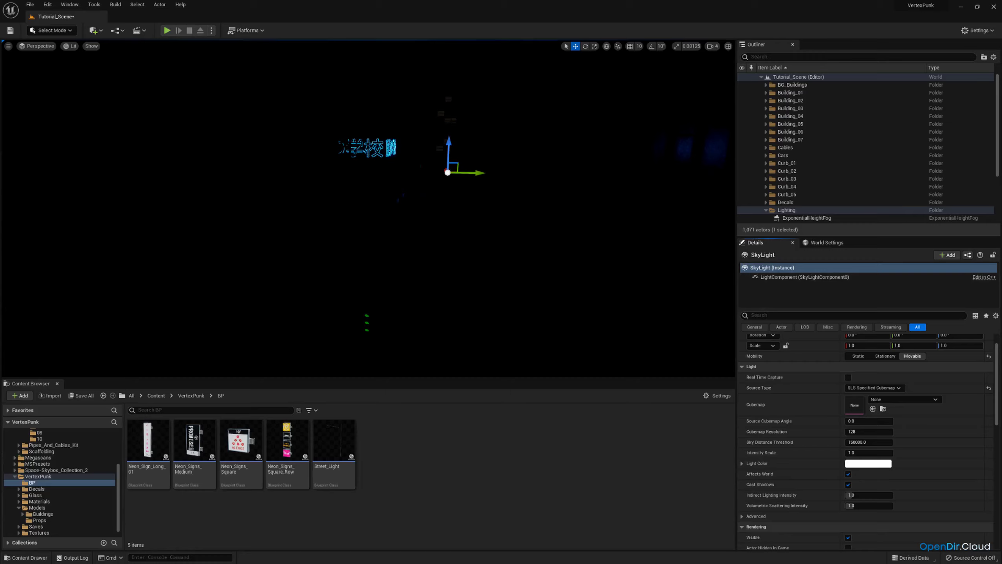
Step: Switch to the Poly Haven website in the browser and look through its full HDRI collection
key("d")
key("h")
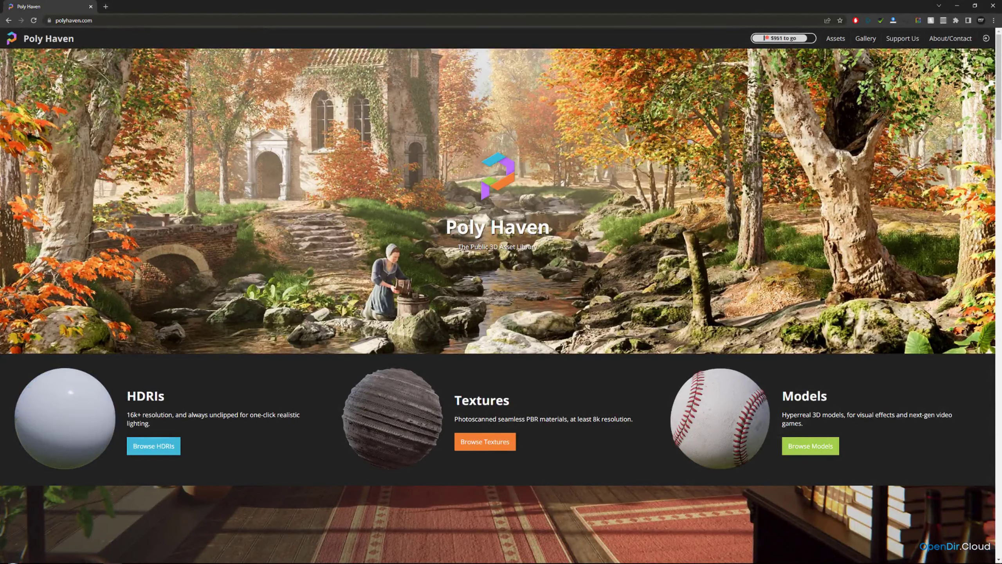
left_click(160, 442)
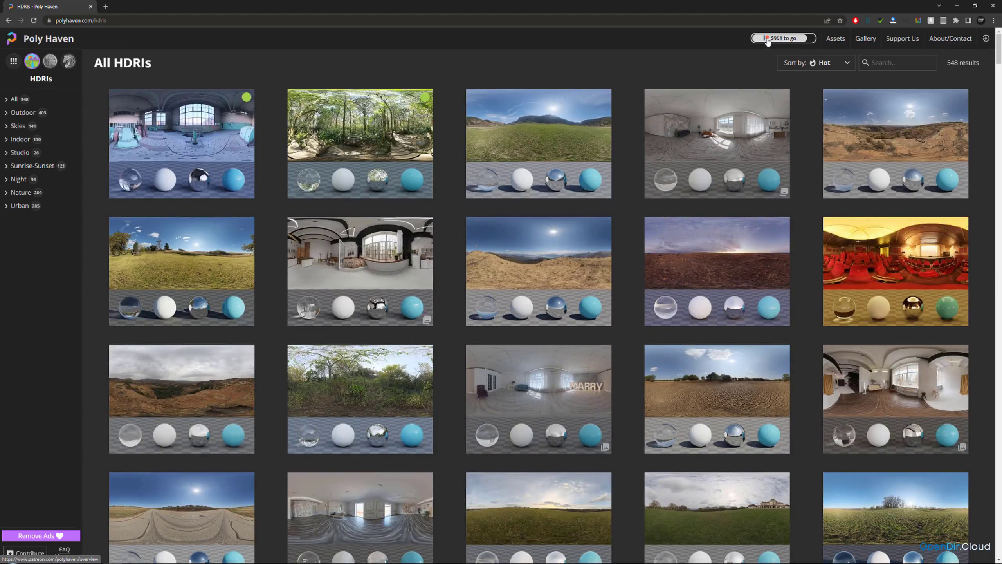
scroll(538, 158, "down", 3)
scroll(538, 158, "up", 3)
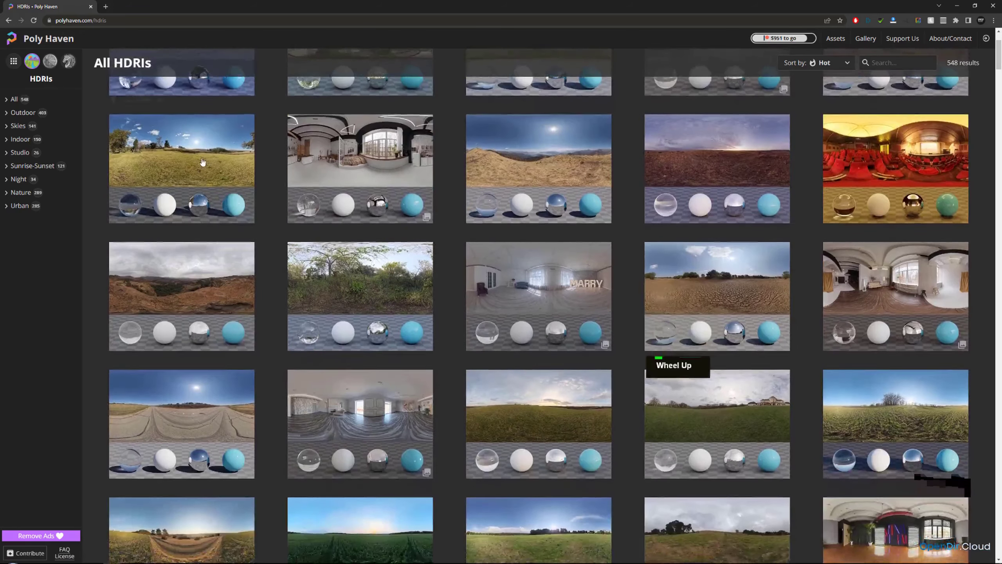
Step: Filter the Poly Haven HDRIs to the Night category and look through the available night skies
left_click(16, 183)
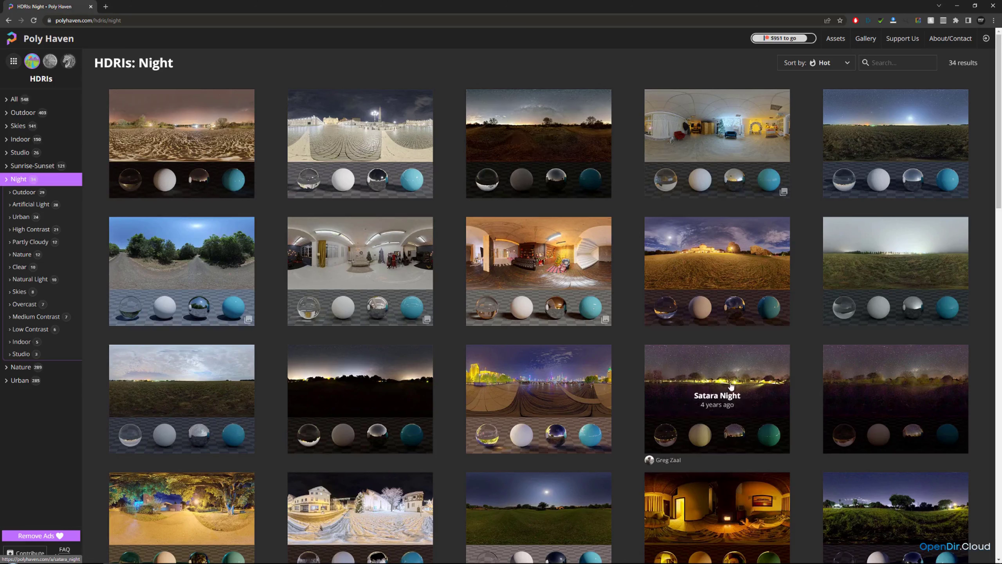
scroll(381, 313, "down", 3)
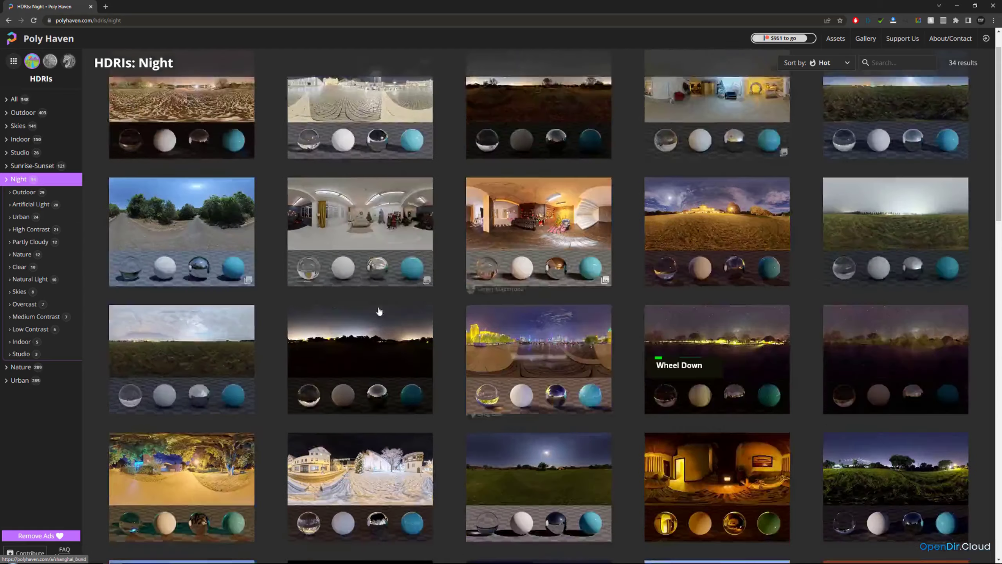
scroll(368, 247, "down", 5)
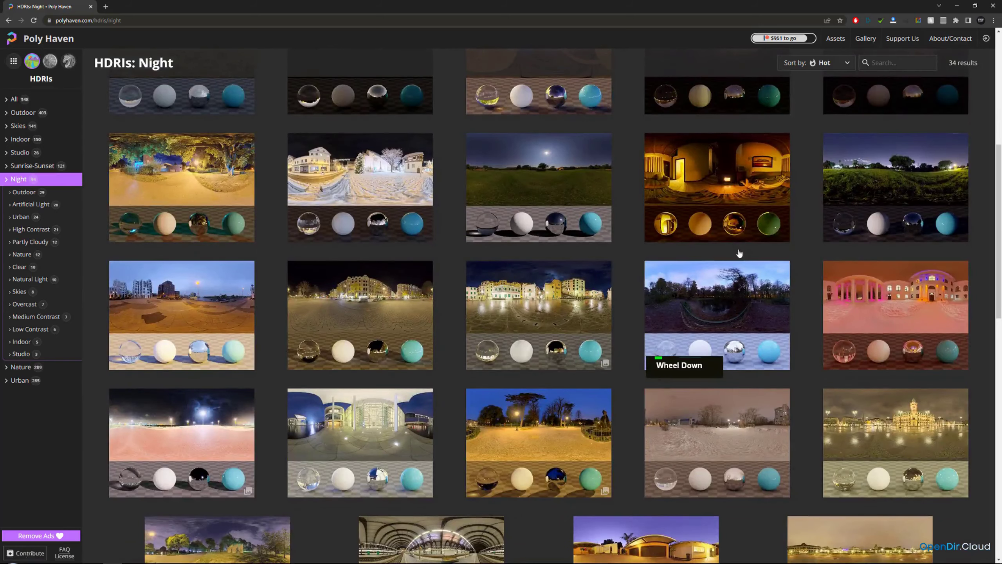
scroll(739, 253, "up", 8)
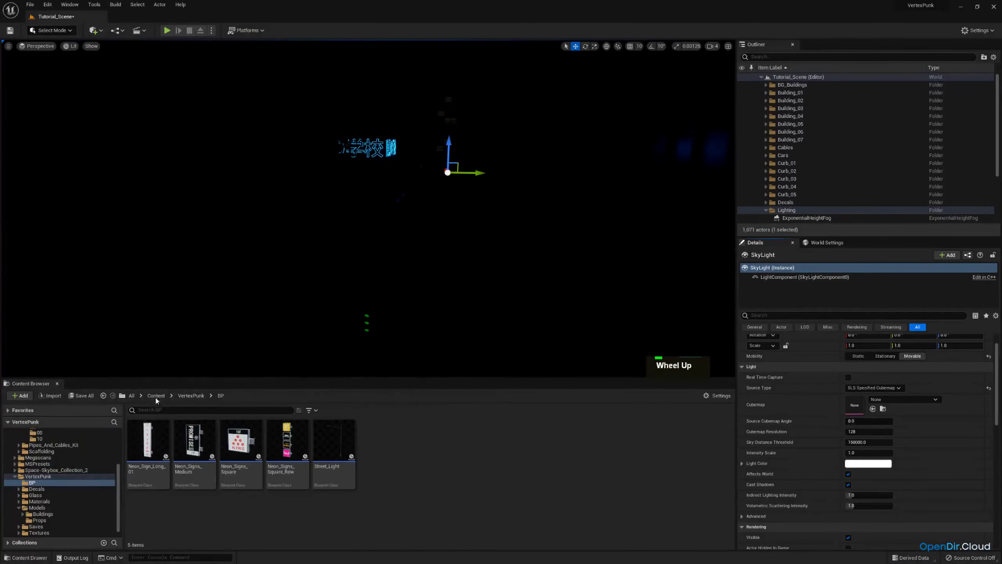
Step: Switch back to Unreal Editor and open the hdri folder inside VertexPunk's Textures folder
left_click(35, 495)
scroll(54, 498, "down", 1)
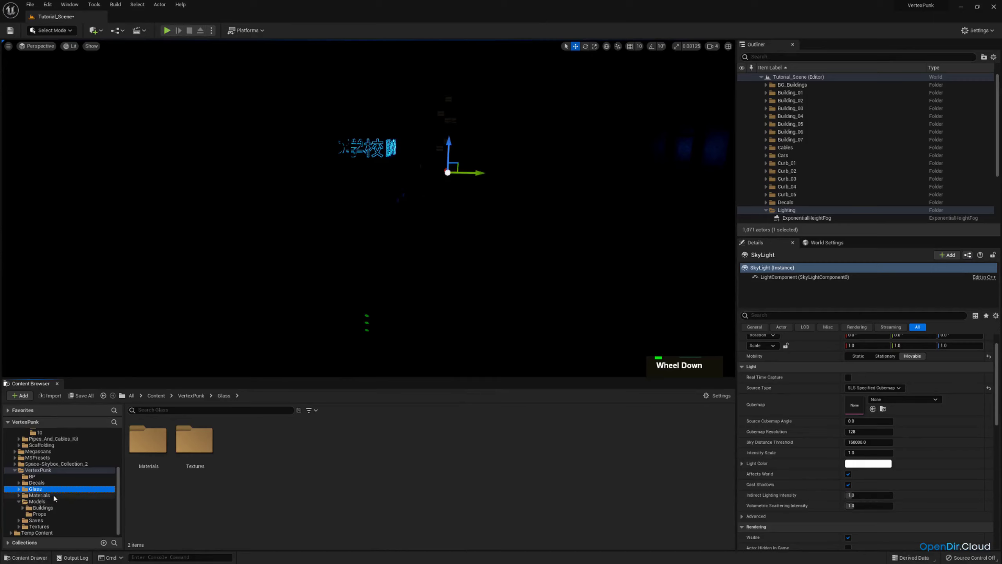
left_click(18, 526)
scroll(59, 509, "down", 3)
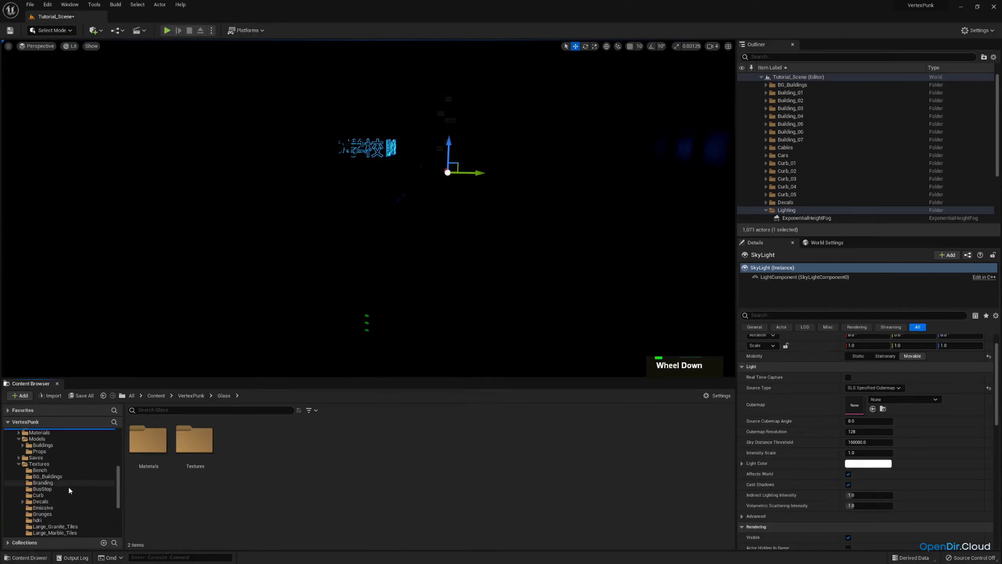
scroll(55, 494, "down", 1)
left_click(46, 508)
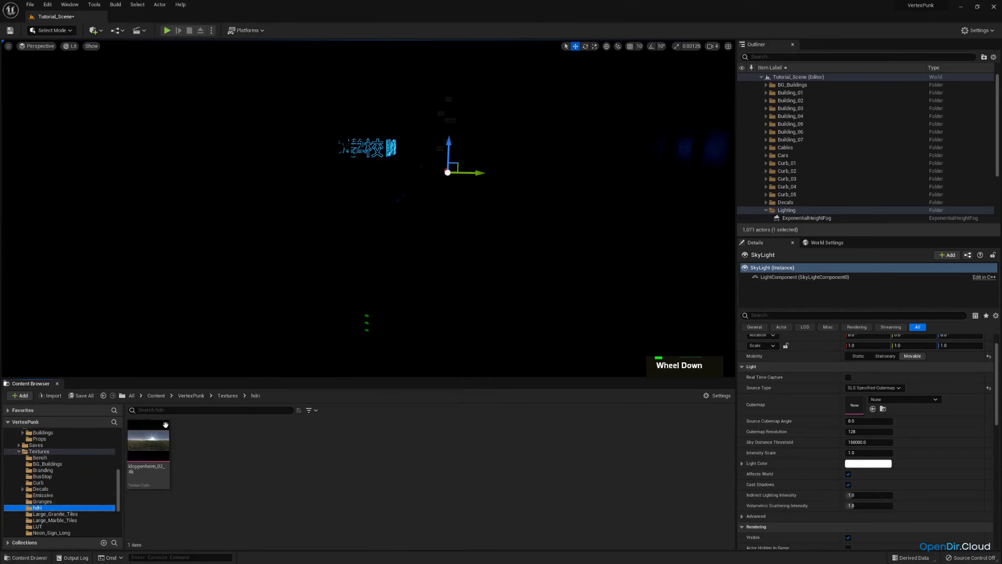
Step: Switch to Poly Haven in the browser and open the Kloppenheim 02 HDRI page to look at its preview images
mouse_move(165, 424)
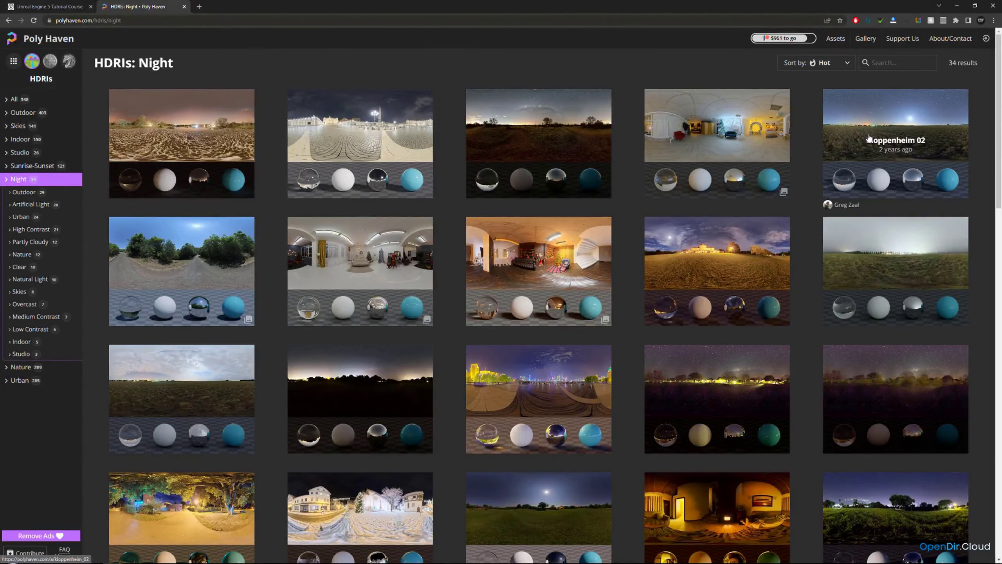
left_click_drag(662, 3, 442, 1)
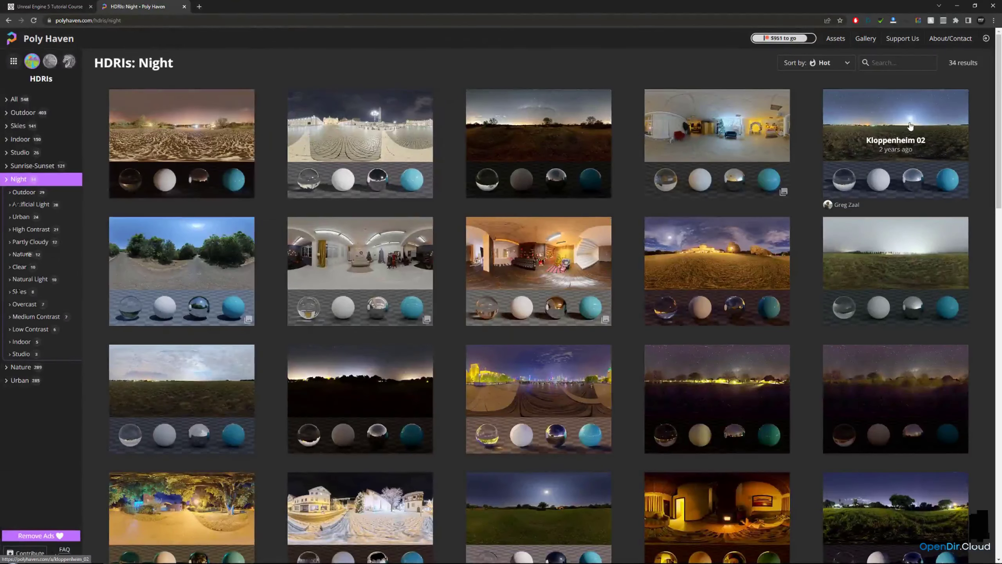
left_click(909, 137)
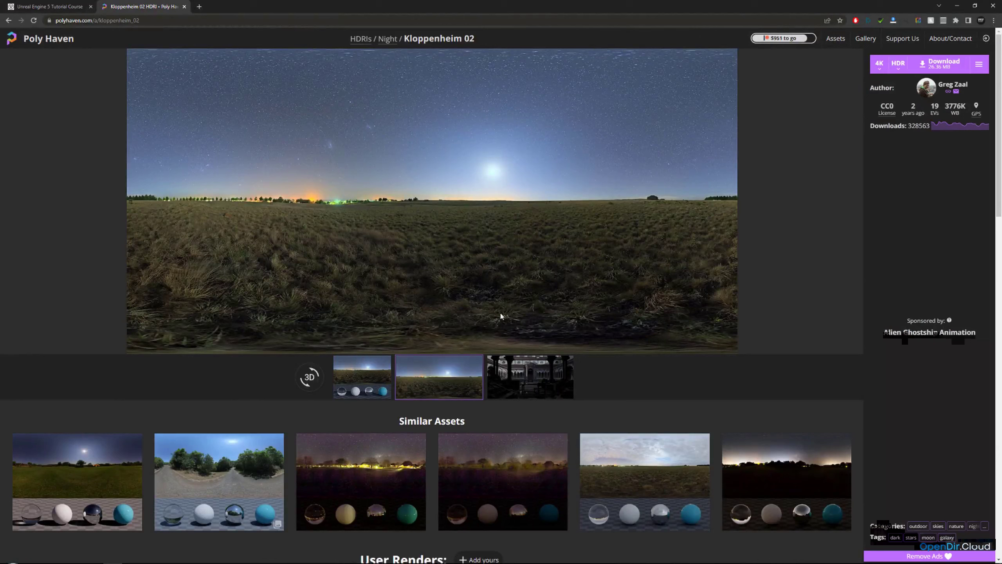
left_click(516, 365)
left_click(447, 369)
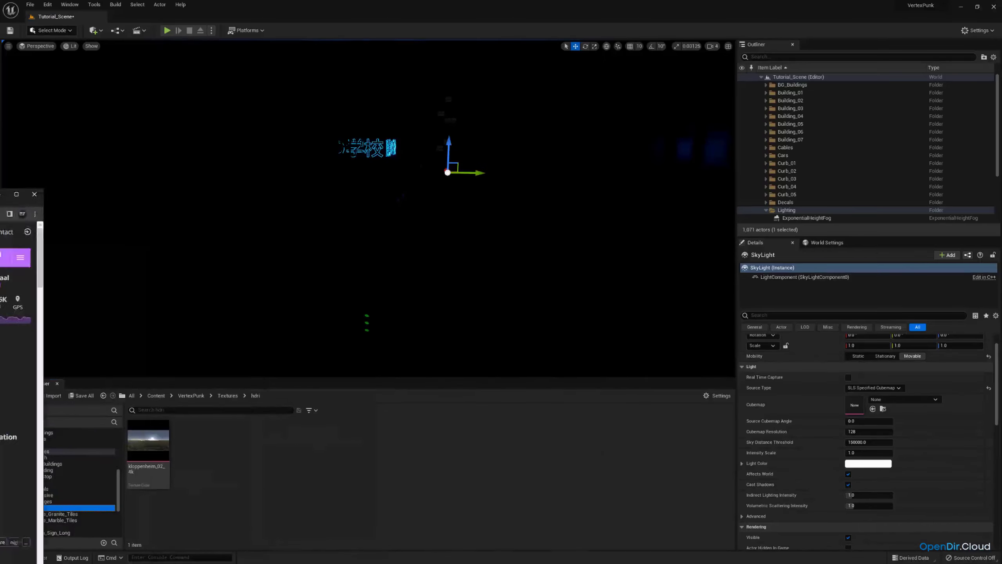
Step: Back in Unreal Editor, assign the kloppenheim_02_4k texture cube as the SkyLight's Cubemap
mouse_move(146, 442)
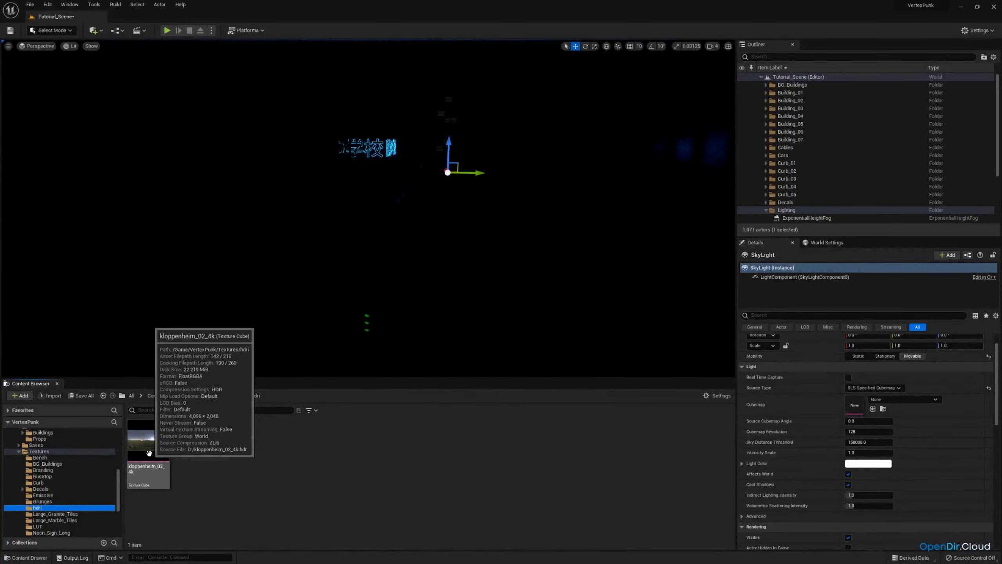
left_click_drag(146, 443, 849, 404)
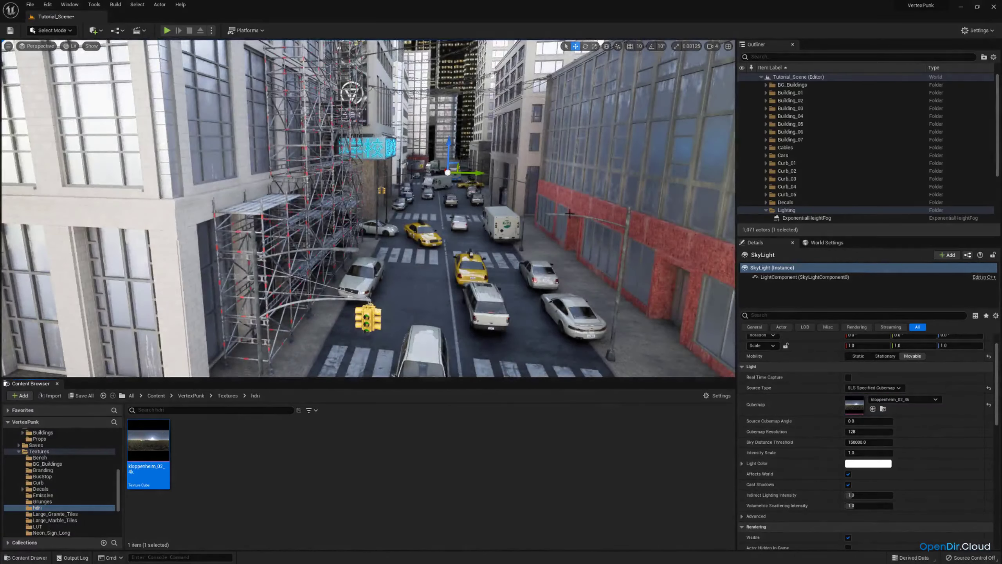
Step: Inspect the lit street and switch the viewport to the CameraActor's view
key("s")
right_click_drag(570, 214, 225, 225)
key("e")
scroll(576, 186, "up", 1)
key("d")
key("w")
scroll(225, 225, "down", 1)
key("q")
right_click_drag(529, 205, 524, 199)
key("d")
left_click(32, 47)
left_click(54, 133)
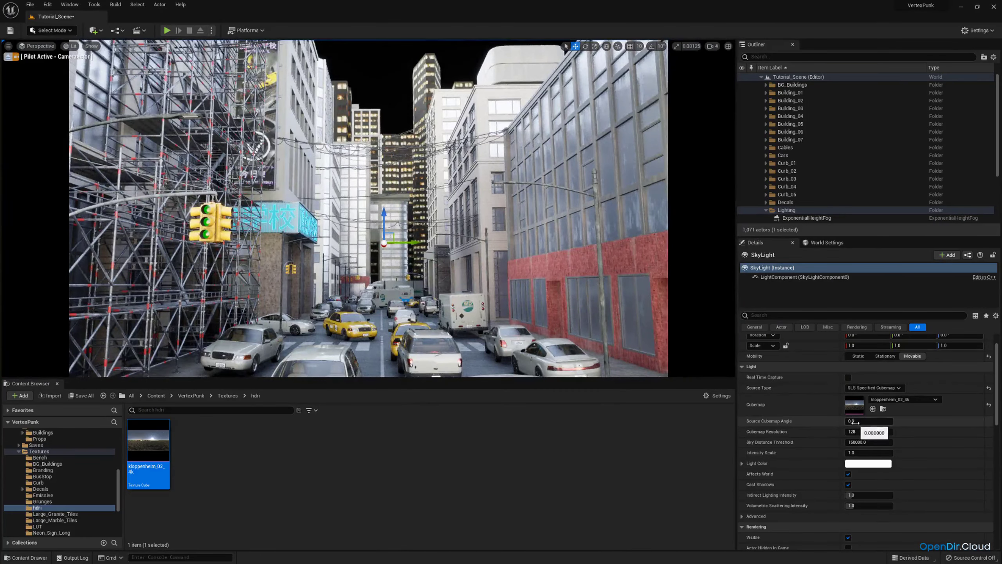
Step: Try different Source Cubemap Angle rotations on the SkyLight and reset the angle to 0
left_click_drag(856, 421, 947, 421)
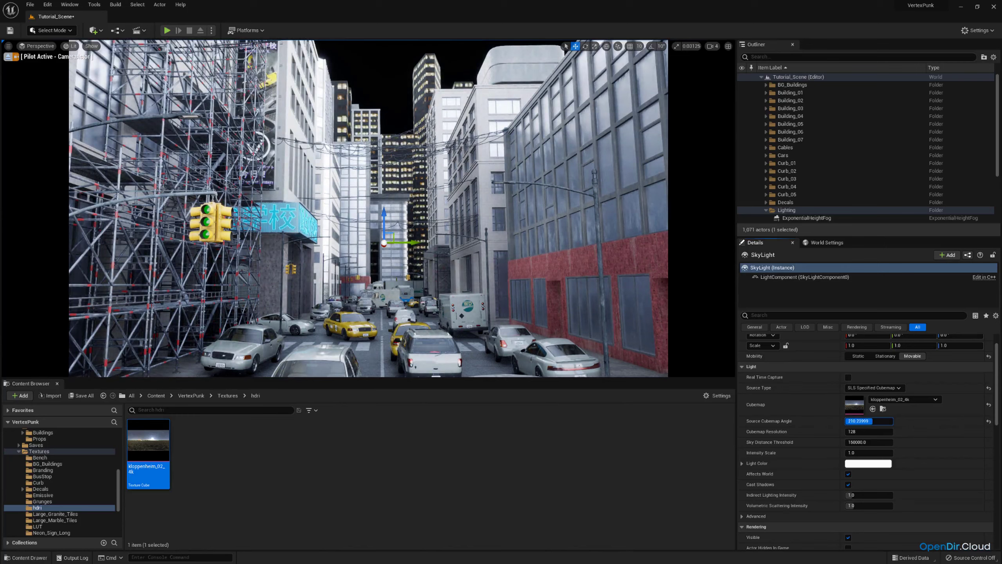
left_click_drag(948, 421, 899, 421)
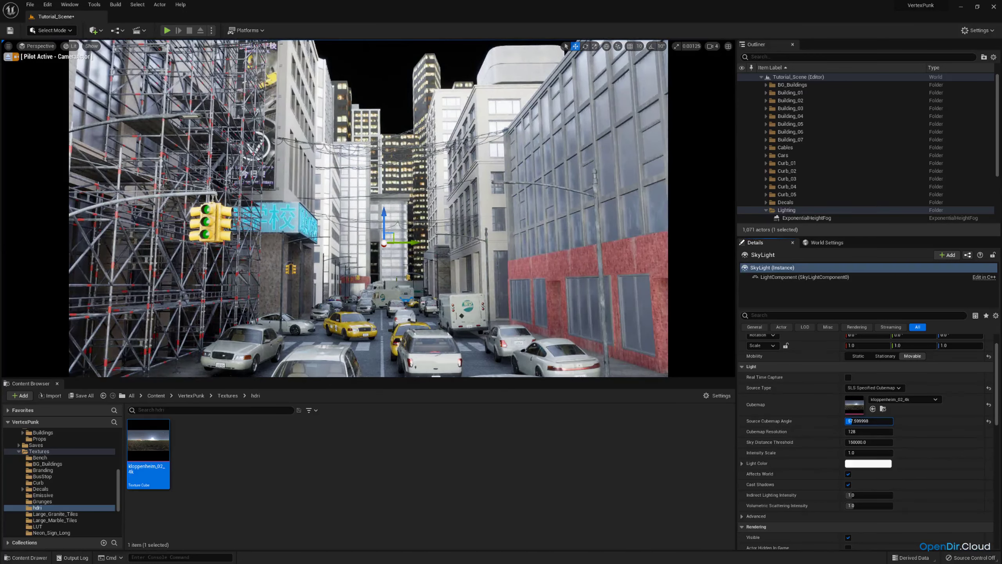
type("0")
key("Return")
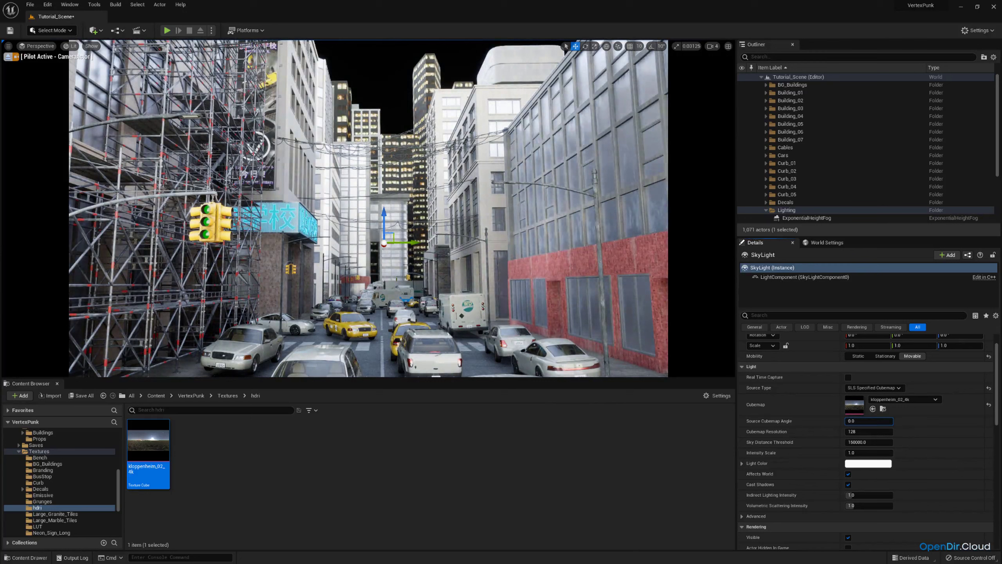
Step: Set the SkyLight's Source Cubemap Angle to 210
left_click(866, 421)
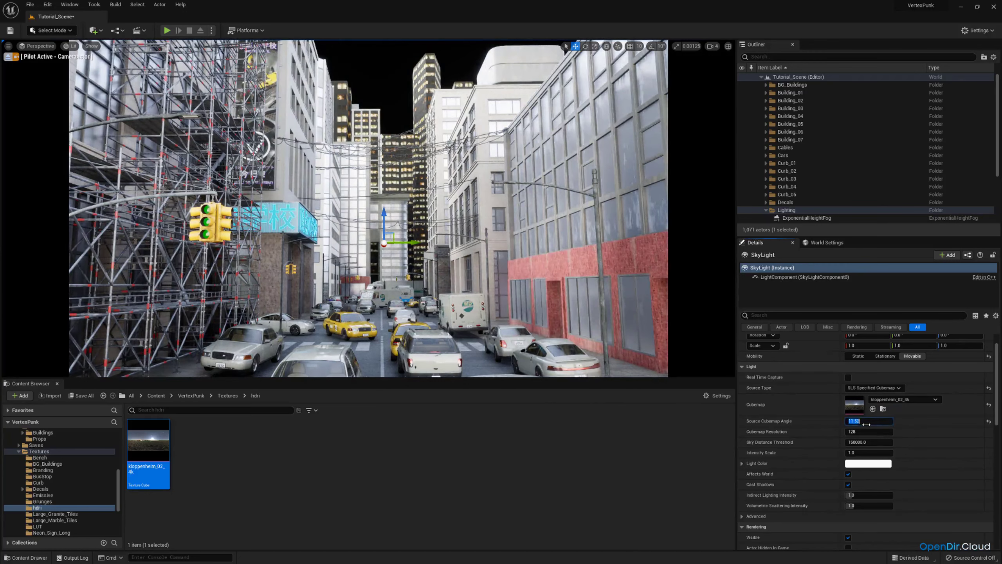
type("210")
key("Return")
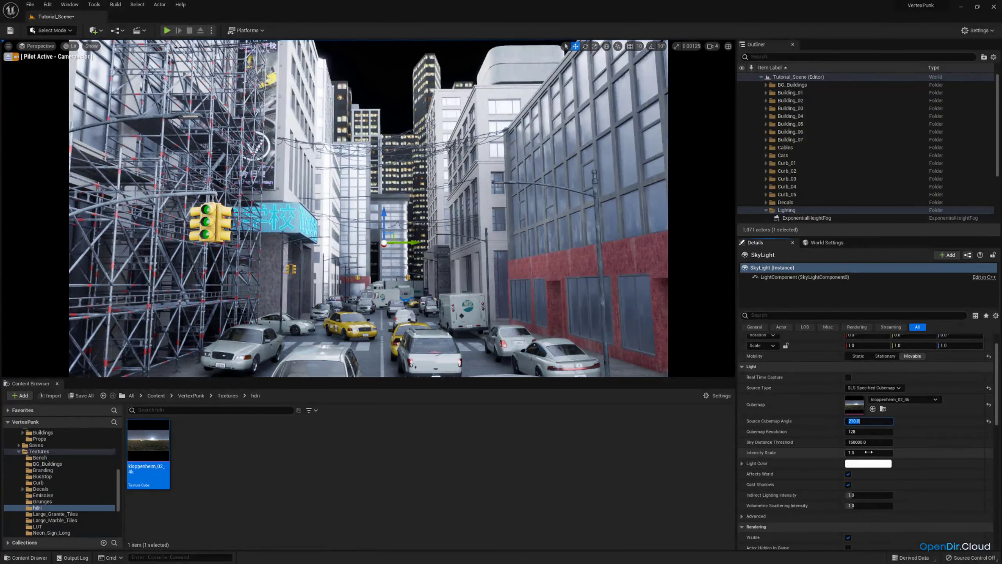
Step: Darken the SkyLight by trying an Intensity Scale of 0.1 and settling on 0.05
left_click(869, 453)
type("0.1")
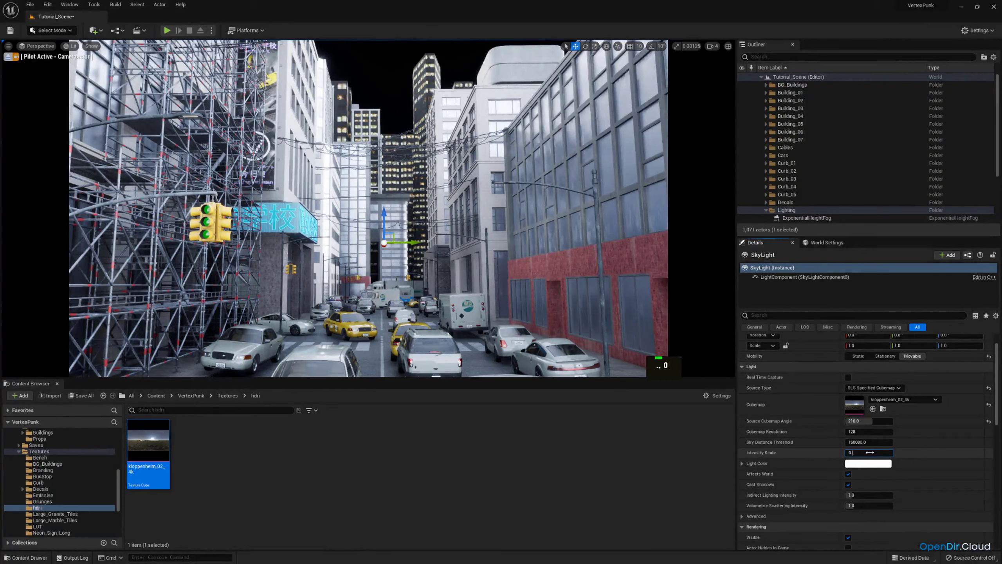
key("Return")
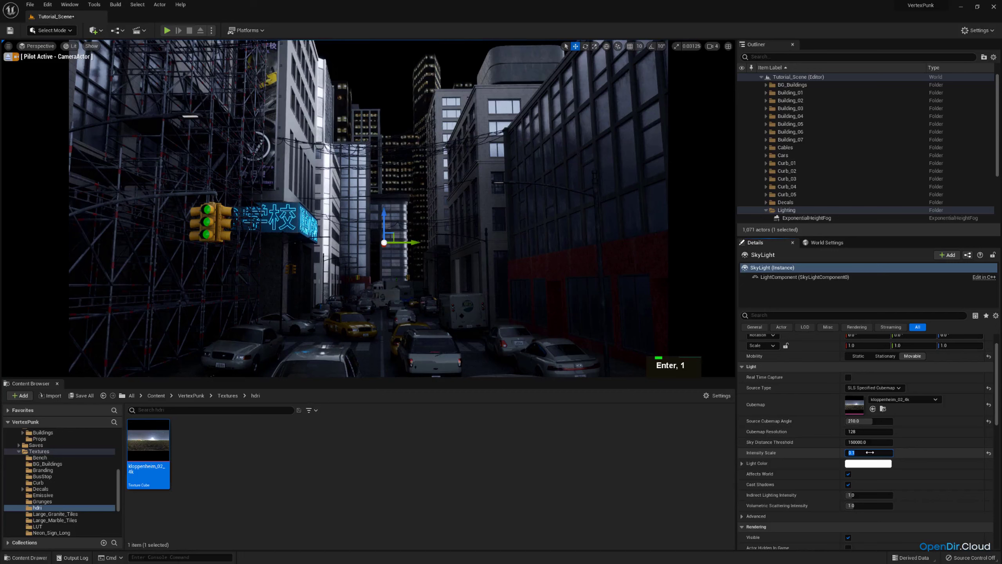
type("0.05")
key("Return")
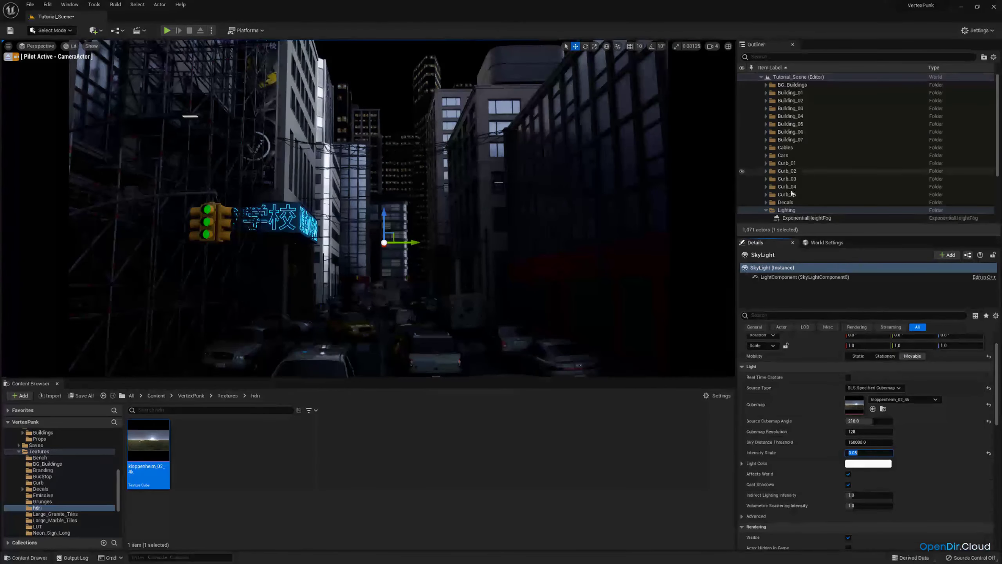
Step: Delete the VolumetricCloud actor from the Lighting folder
scroll(815, 181, "down", 5)
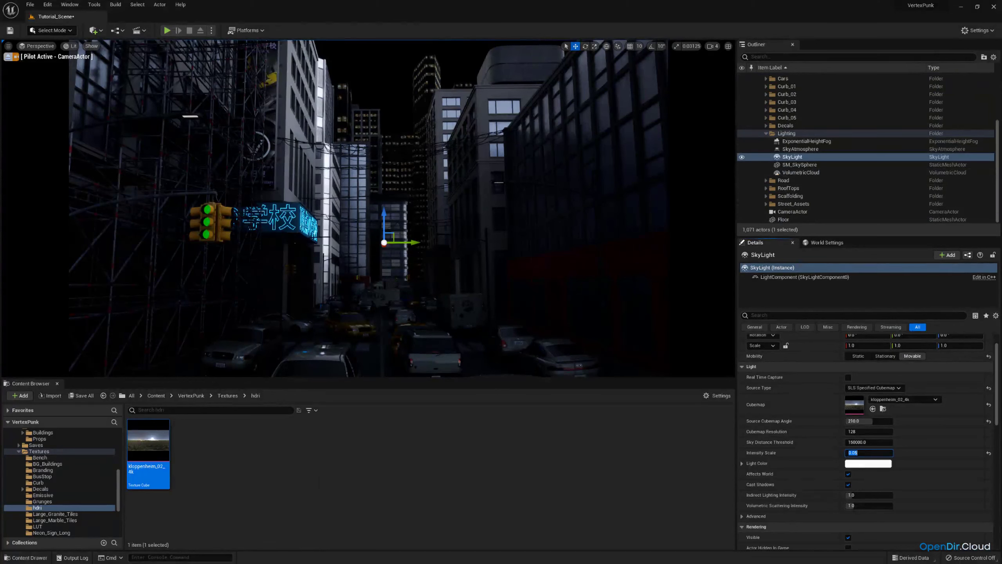
left_click(799, 173)
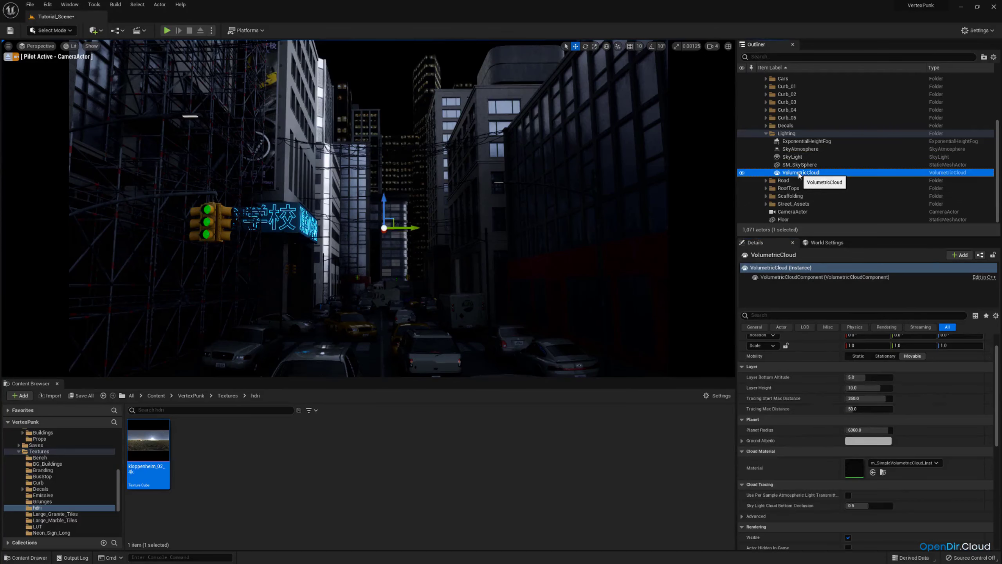
key("Delete")
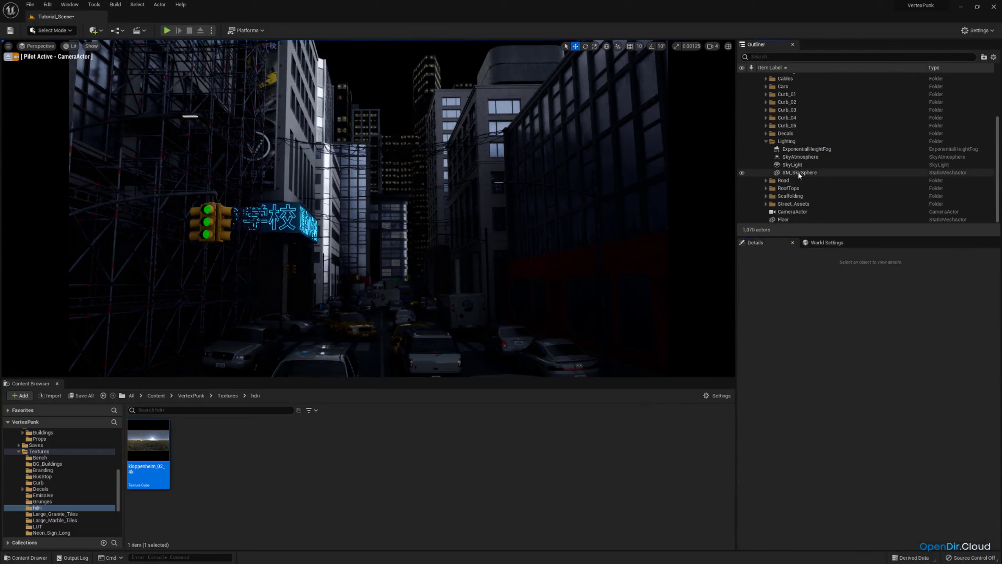
Step: Look through the settings of the ExponentialHeightFog and SkyAtmosphere actors in the Lighting folder
left_click(805, 149)
scroll(826, 419, "down", 5)
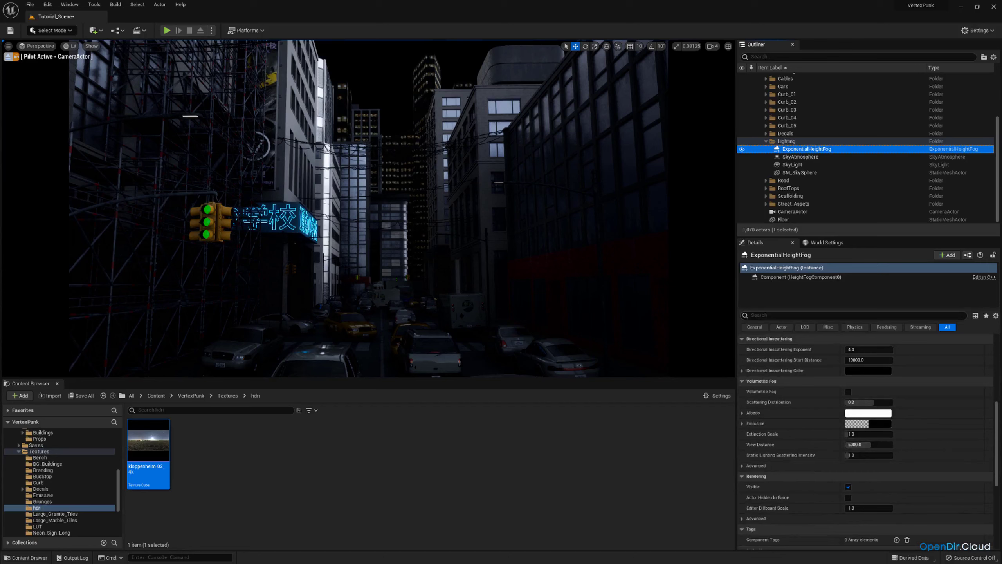
left_click(791, 152)
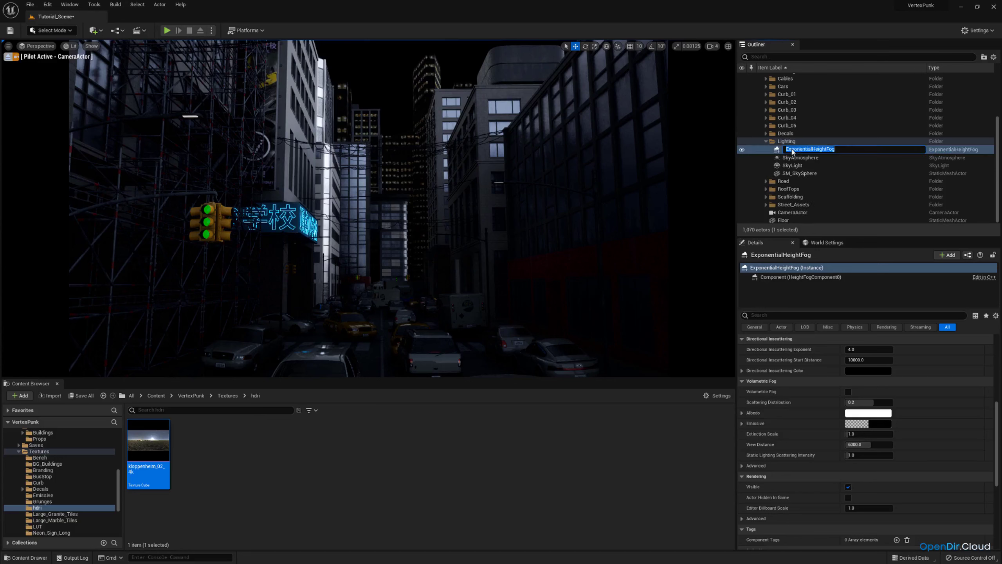
left_click(777, 157)
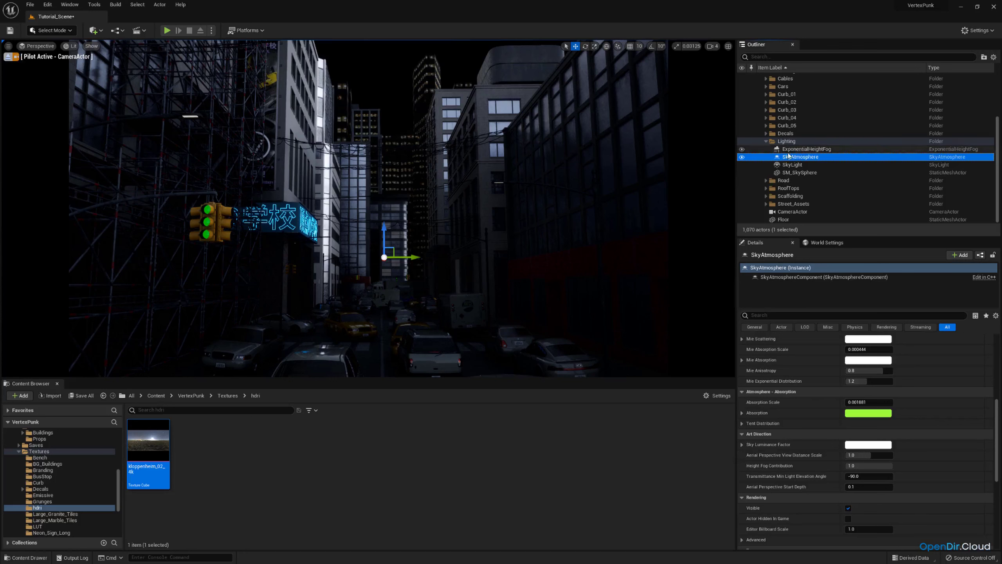
Step: Select the SkyLight and open its Intensity Scale for editing
left_click(791, 164)
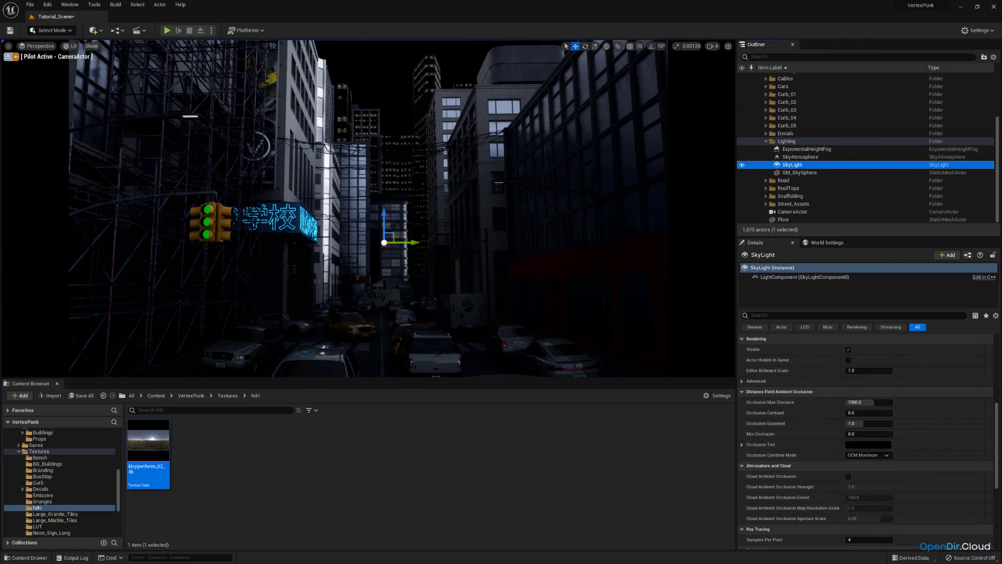
scroll(801, 370, "up", 5)
left_click(871, 471)
double_click(871, 470)
left_click(871, 470)
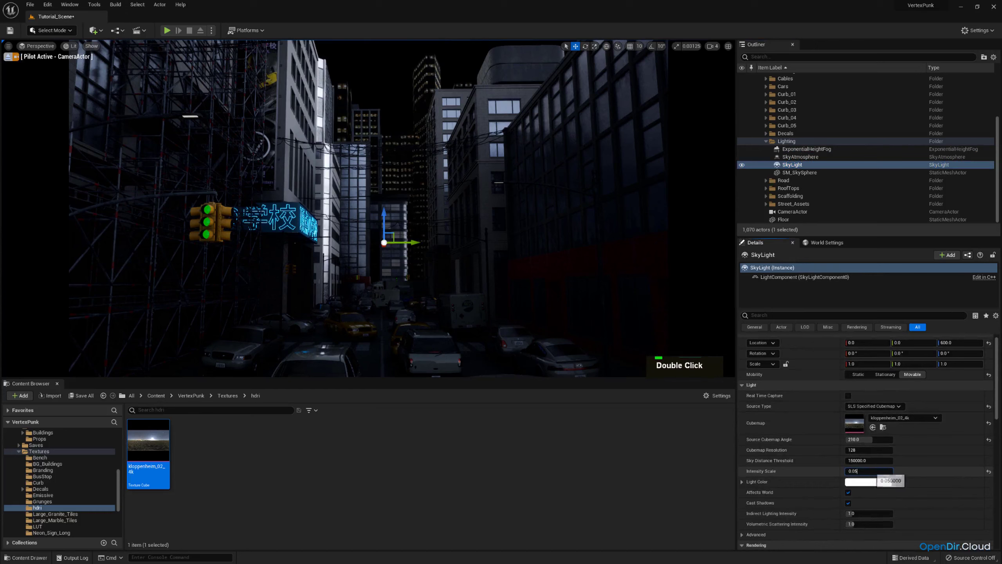
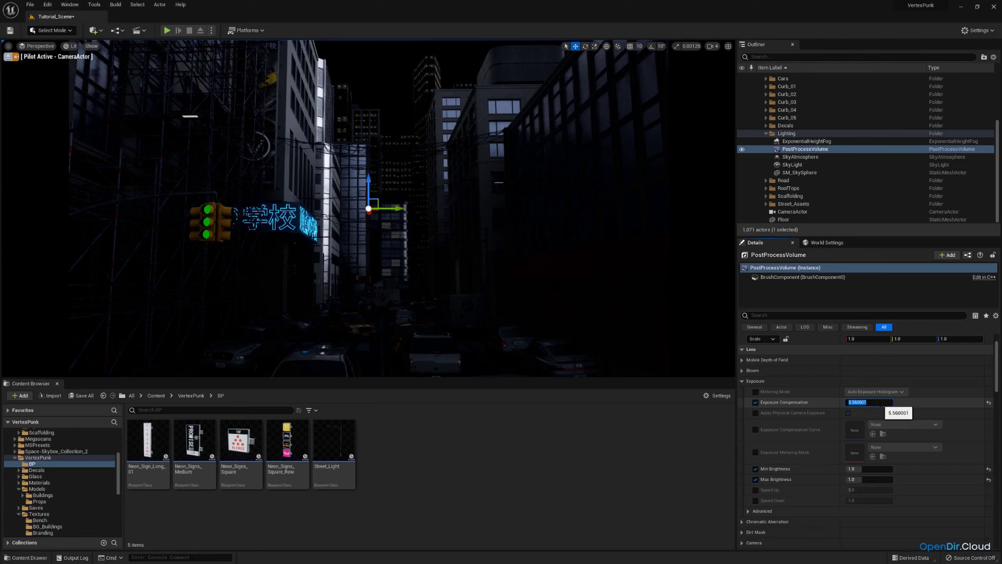
Step: Set the PostProcessVolume's Exposure Compensation to 5.5 and stop piloting the CameraActor
type("5.5")
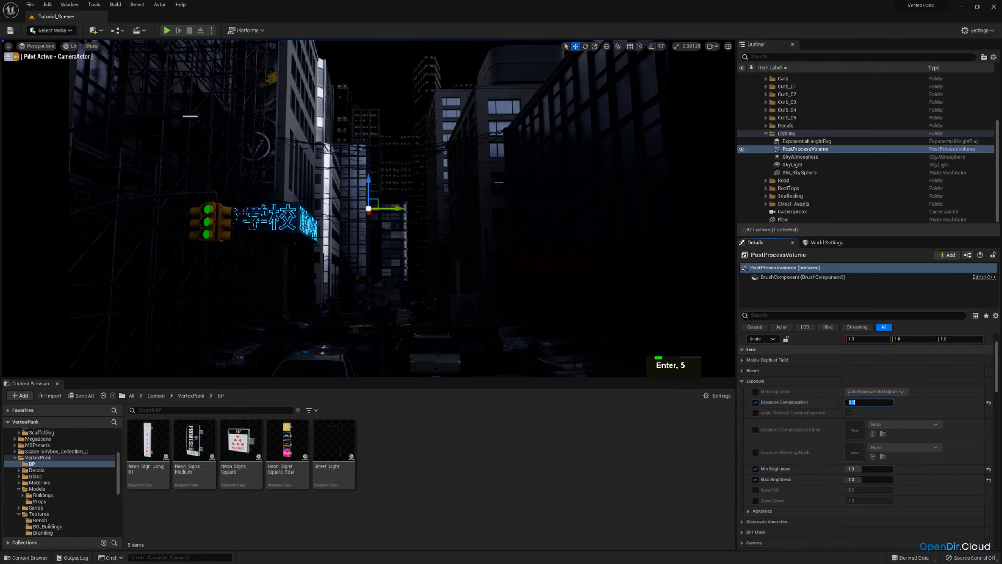
left_click(8, 56)
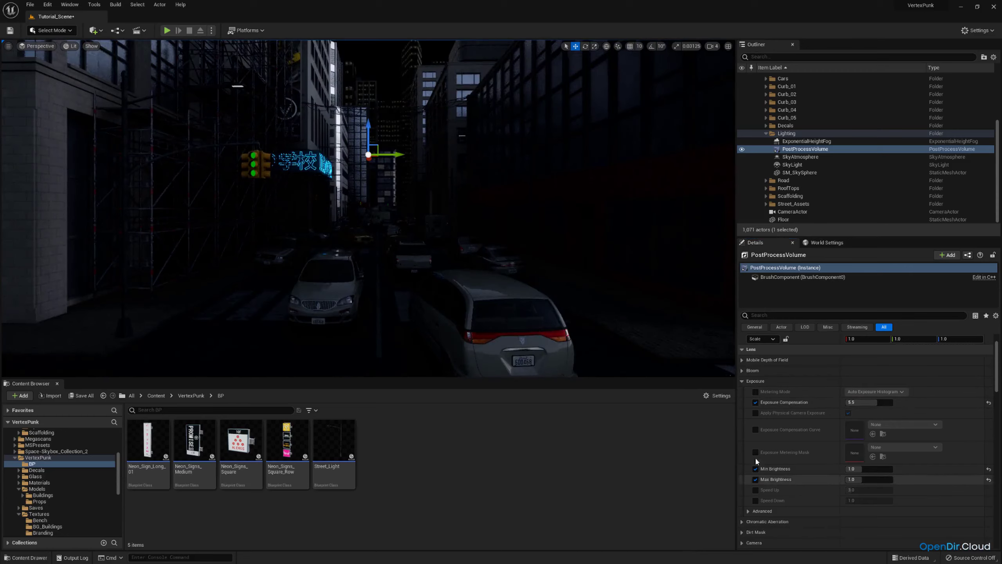
Step: Place the Neon_Sign_Long_01 blueprint from the BP folder in front of the windowed facade of the red-based building
right_click_drag(513, 277, 570, 241)
key("w")
key("a")
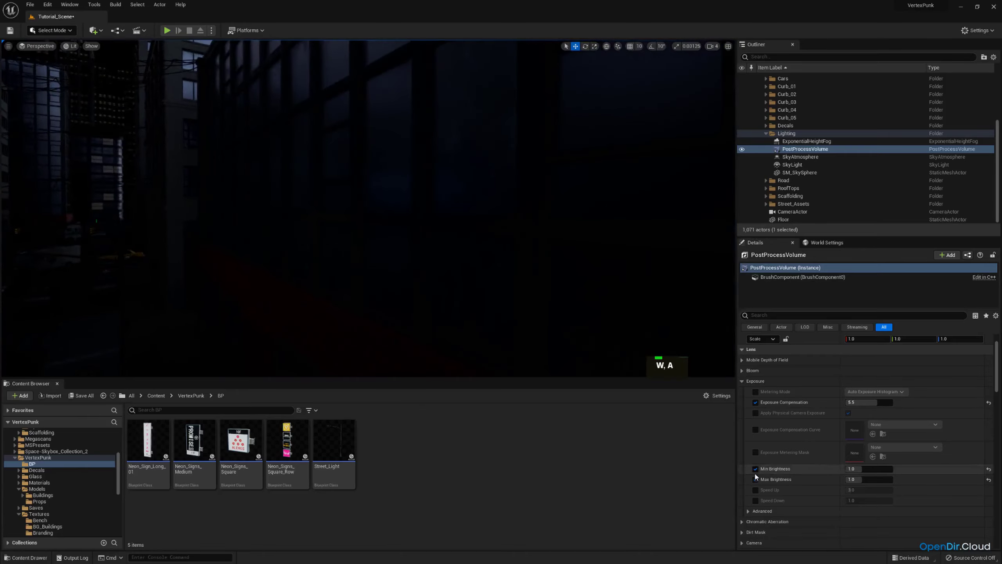
key("w")
key("w")
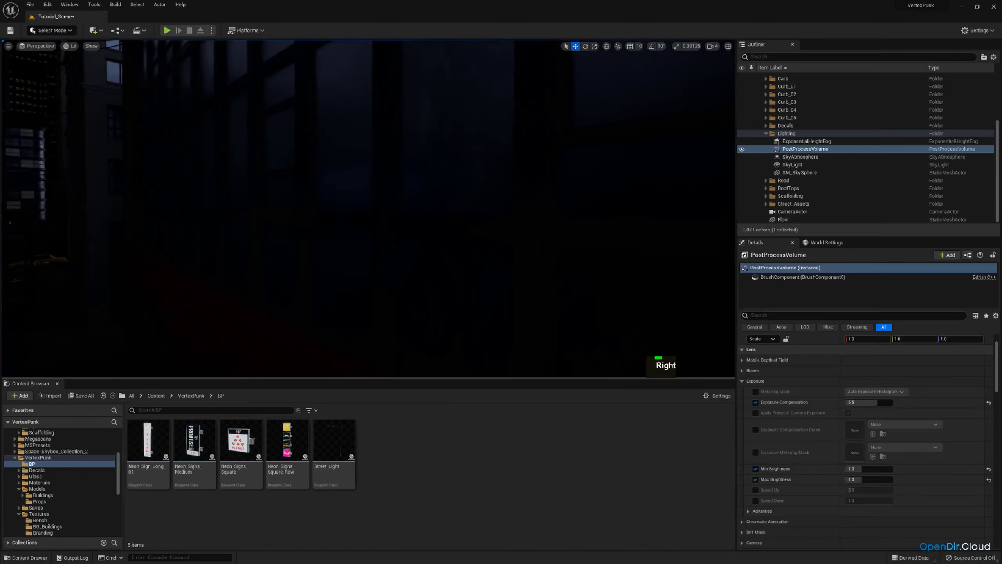
key("a")
key("w")
key("d")
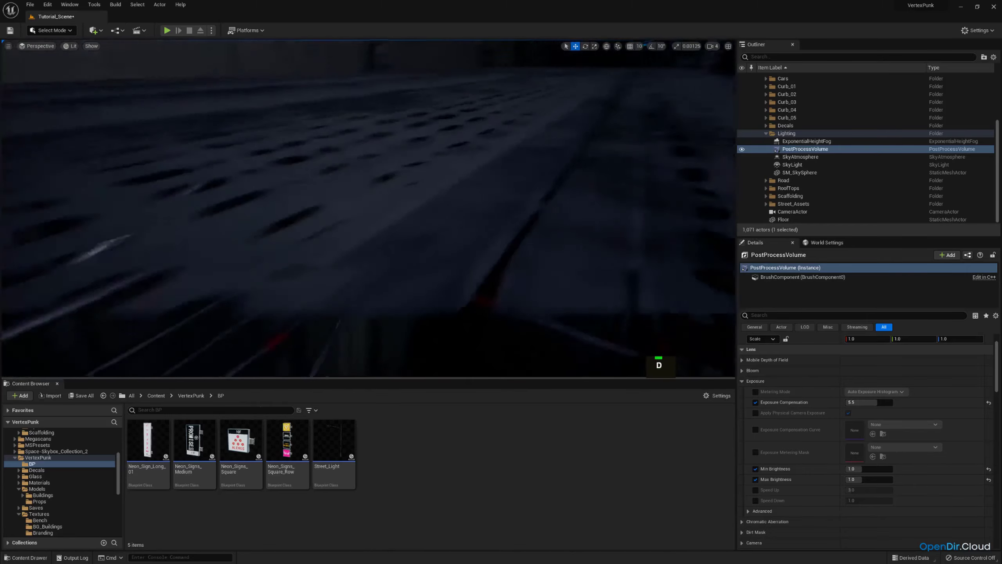
key("w")
key("a")
key("e")
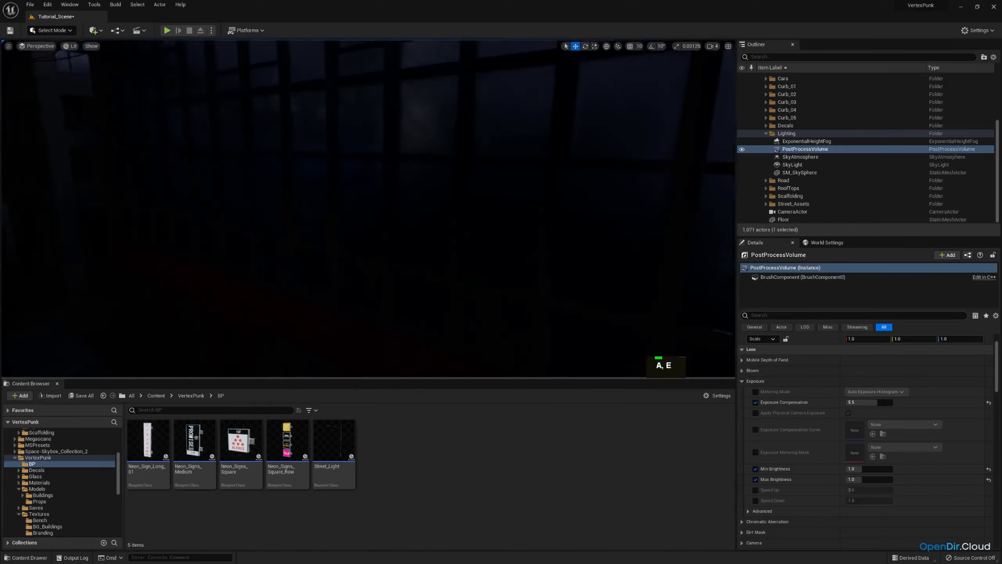
key("w")
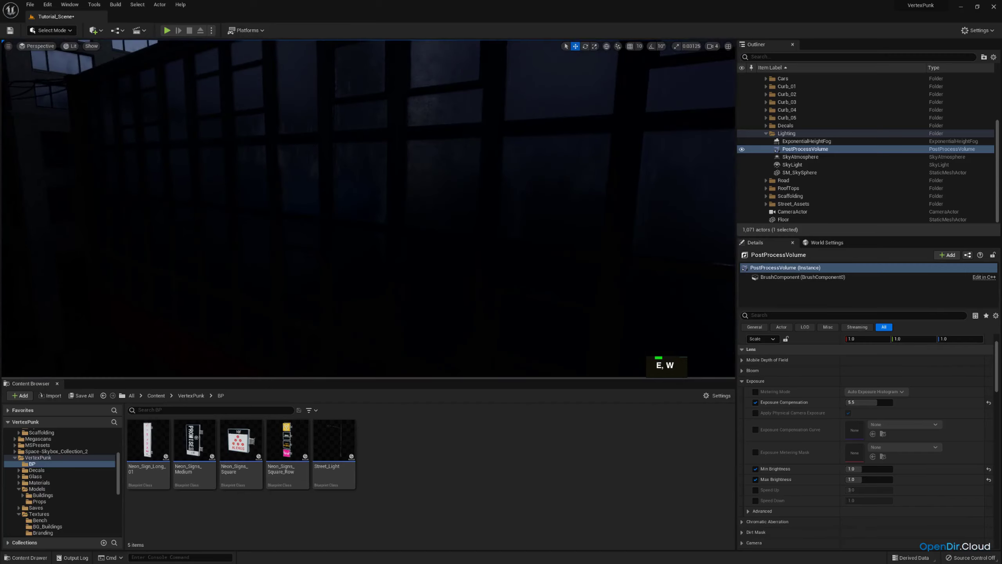
left_click(149, 450)
left_click_drag(148, 451, 392, 275)
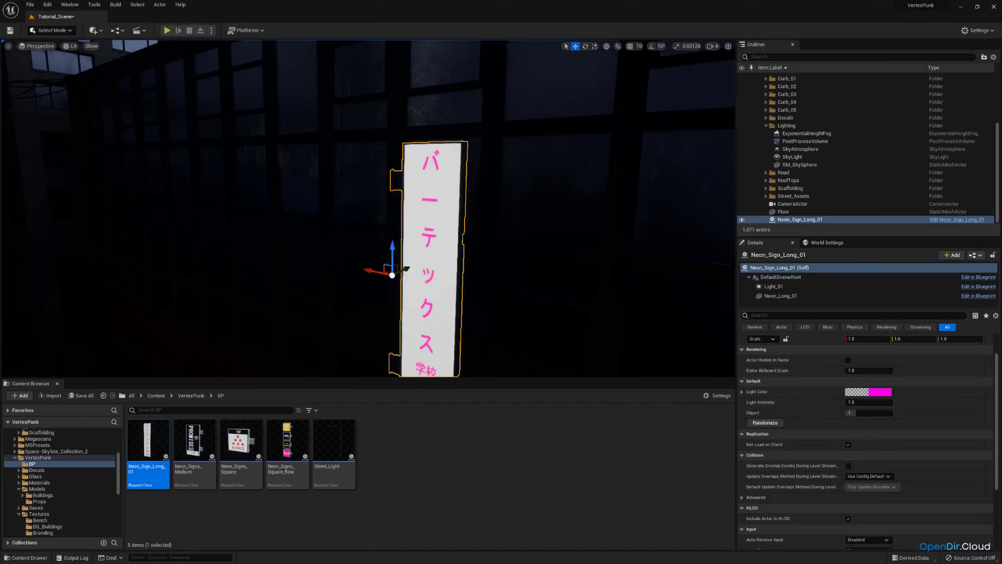
key("a")
right_click_drag(392, 275, 406, 328)
key("s")
key("e")
left_click_drag(391, 217, 430, 217)
key("ctrl+z")
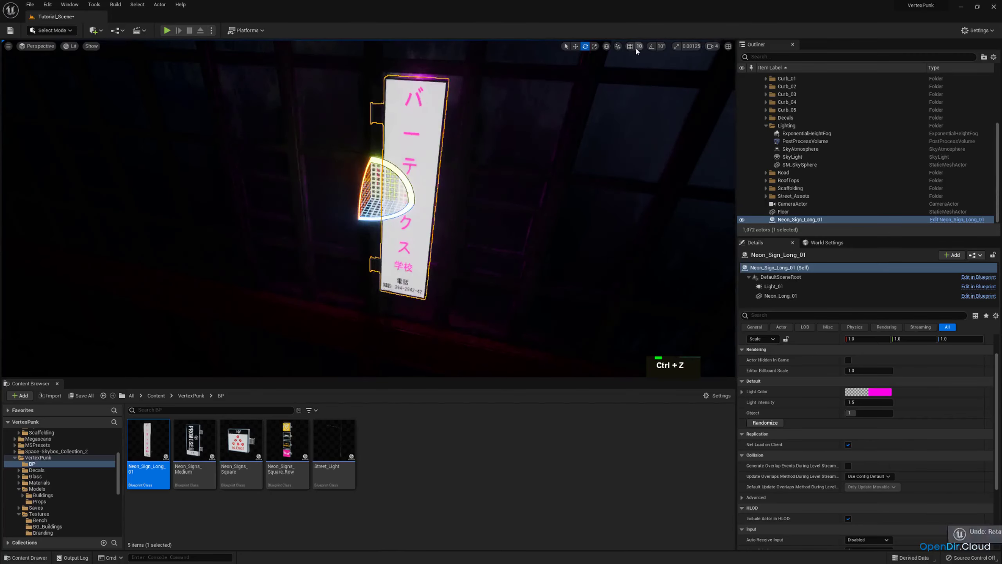
Step: Rotate the long neon sign with 10° rotation snapping enabled and move it to sit against the building's facade
left_click_drag(391, 215, 453, 216)
right_click_drag(453, 217, 511, 269)
key("w")
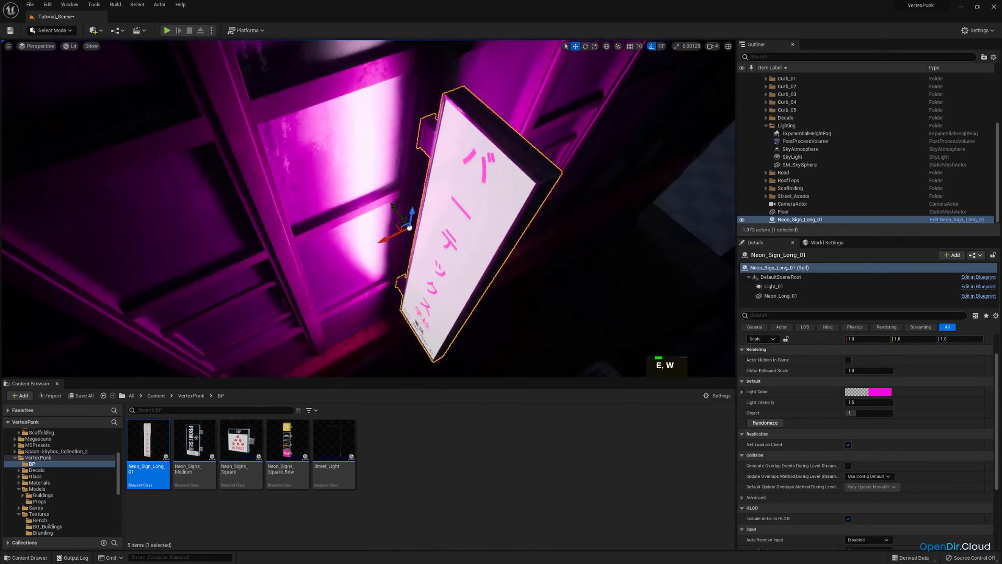
left_click_drag(388, 244, 392, 241)
right_click_drag(392, 242, 260, 185)
key("w")
key("a")
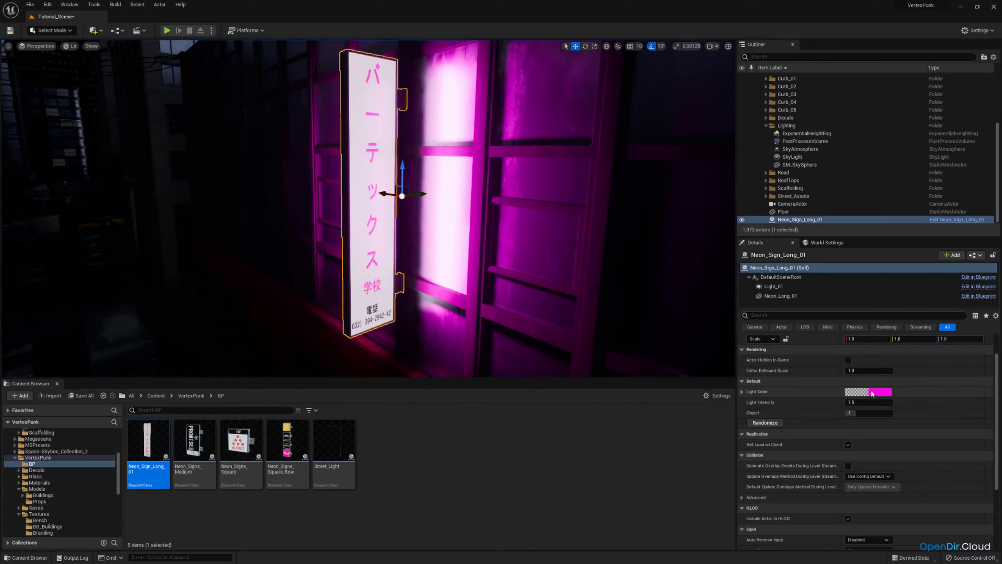
Step: Change the long neon sign's Light Color to a light blue with a hue of about 223 and saturation of about 0.8
left_click(873, 393)
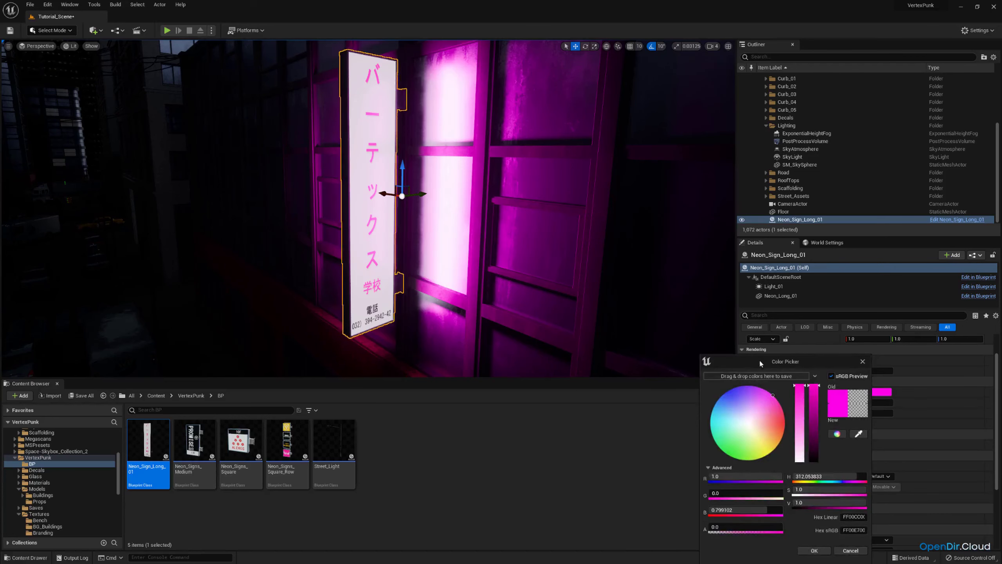
left_click_drag(760, 359, 599, 265)
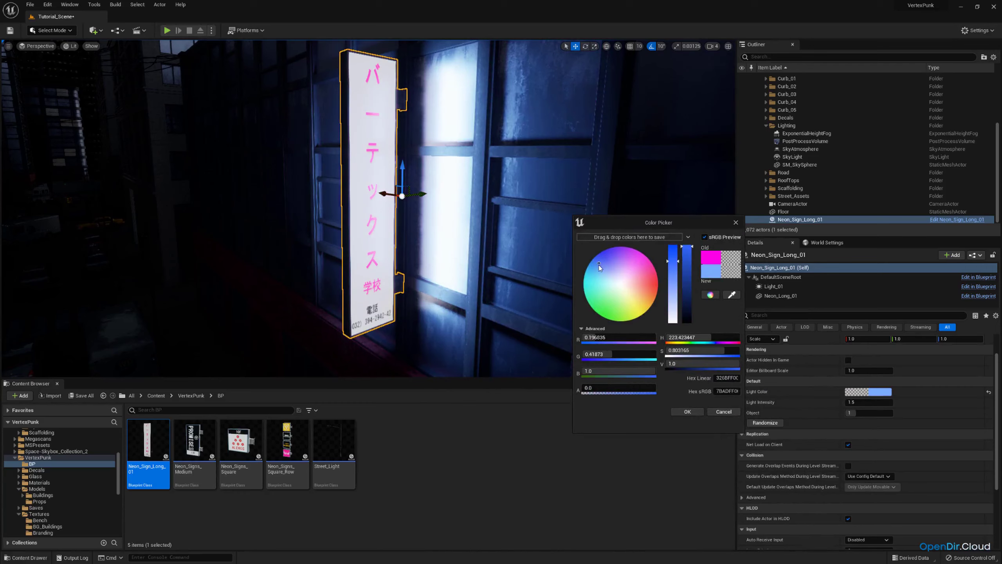
left_click(695, 413)
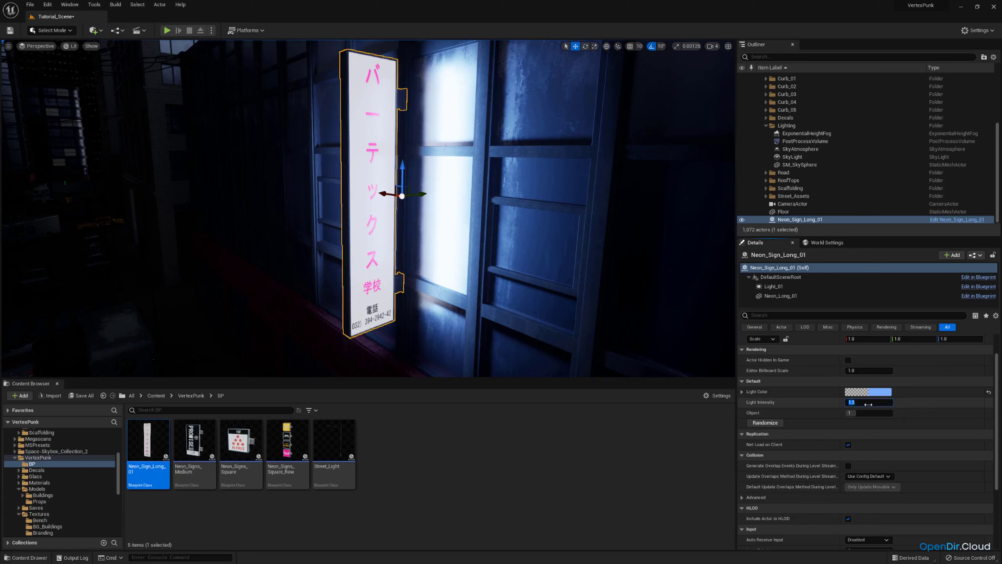
Step: Try Light Intensity values of 0.5 and 1 on the long neon sign and settle on 0.5
type("0.5")
key("Return")
type("1")
key("Return")
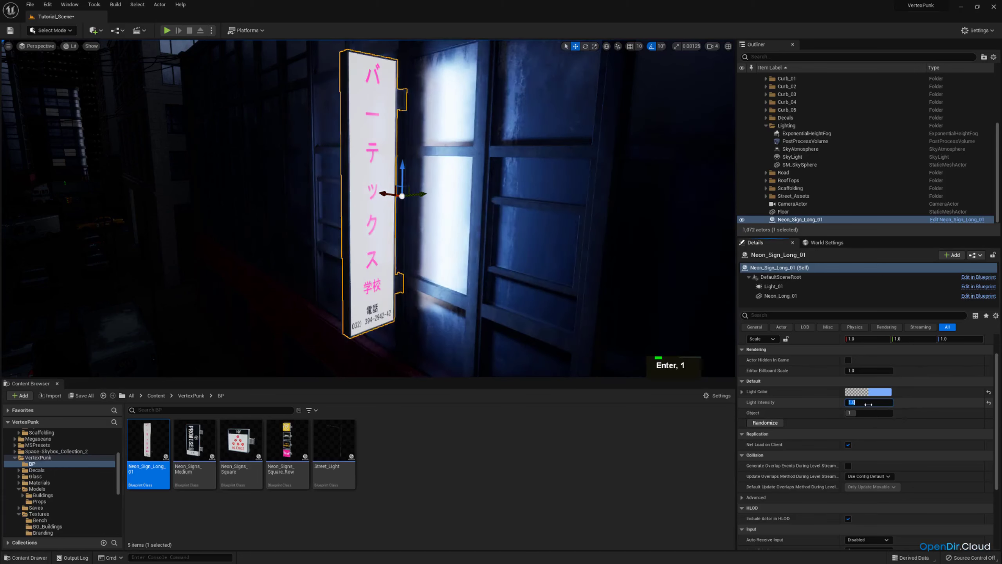
type("0.5")
key("Return")
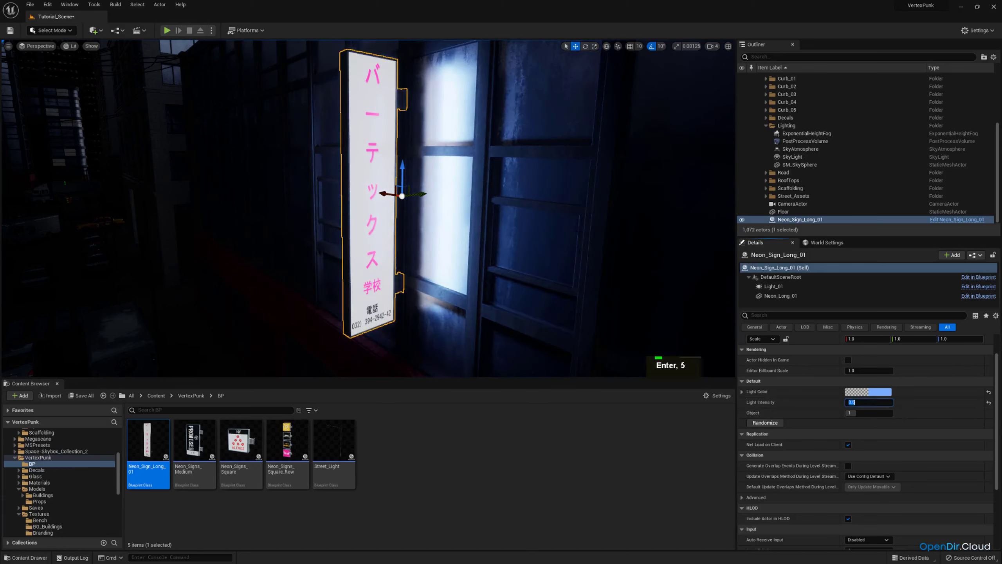
Step: Set the long neon sign's Object index to 0 and run its Randomize event several times
key("s")
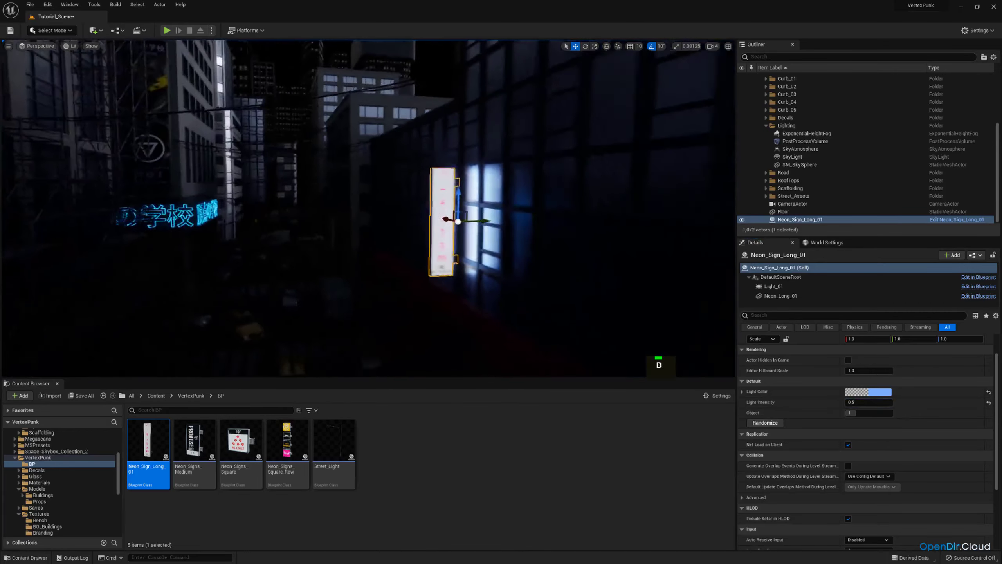
key("d")
key("a")
key("w")
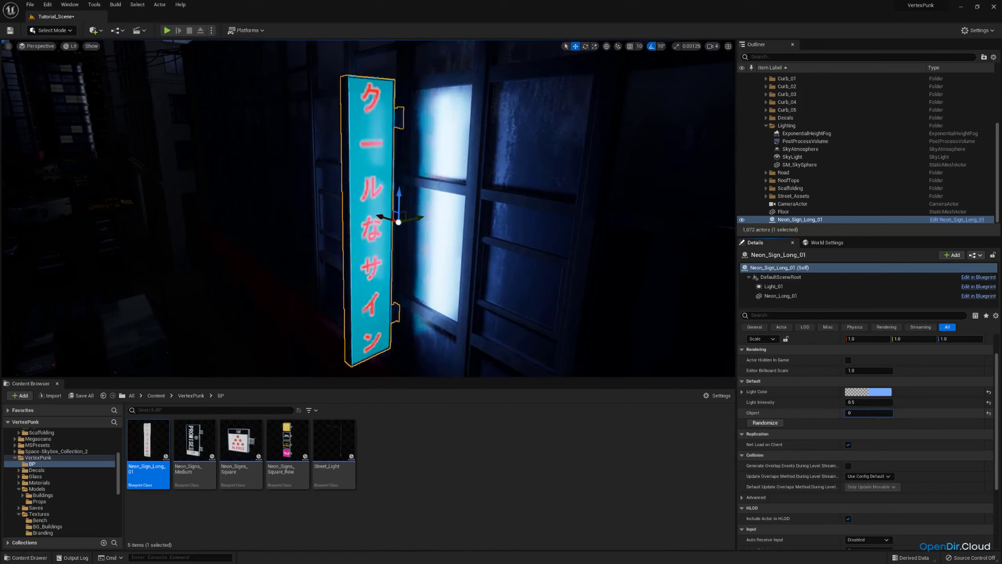
mouse_move(849, 413)
left_mouse_down()
mouse_move(893, 413)
mouse_move(847, 413)
left_mouse_up()
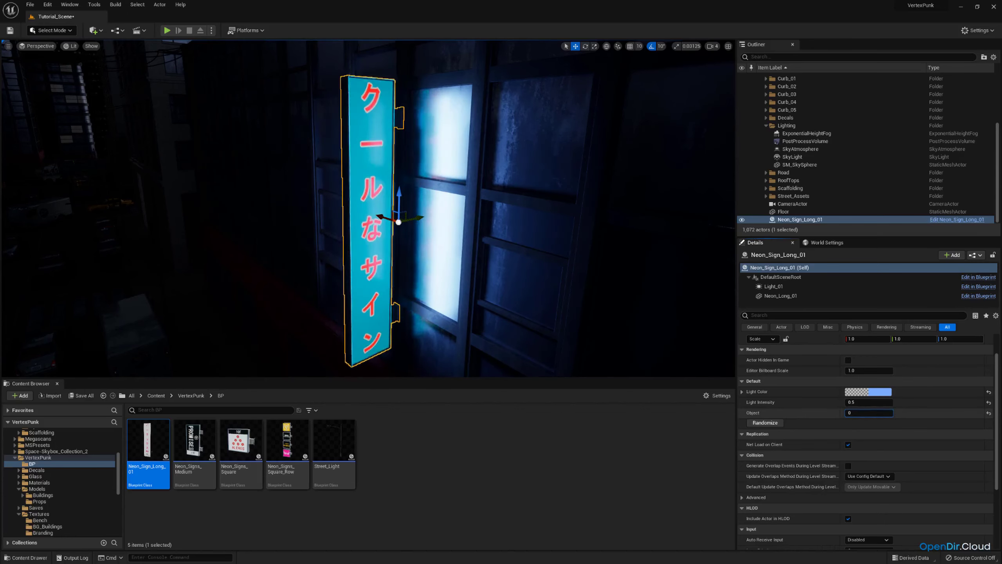
left_click(761, 422)
left_click(761, 423)
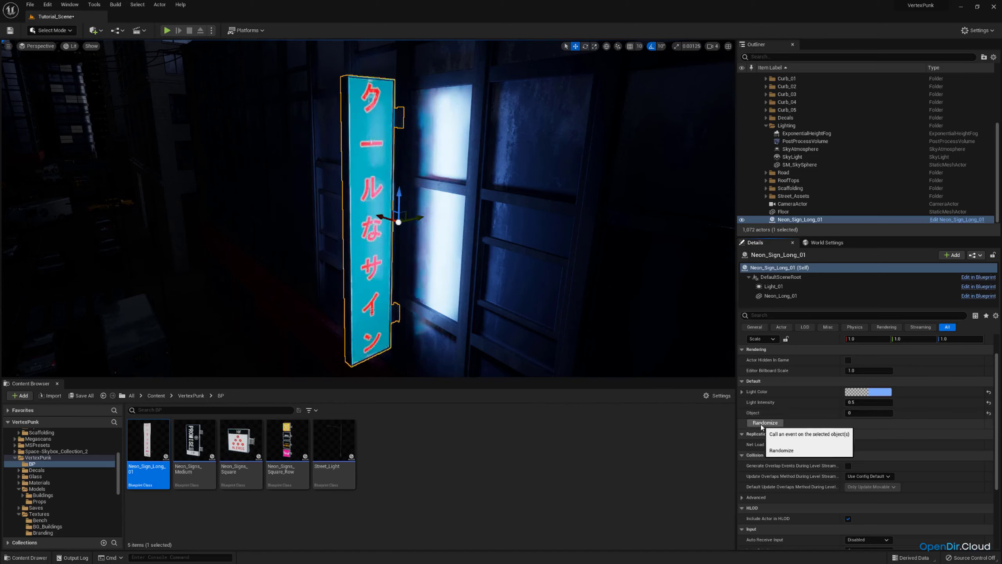
left_click(761, 425)
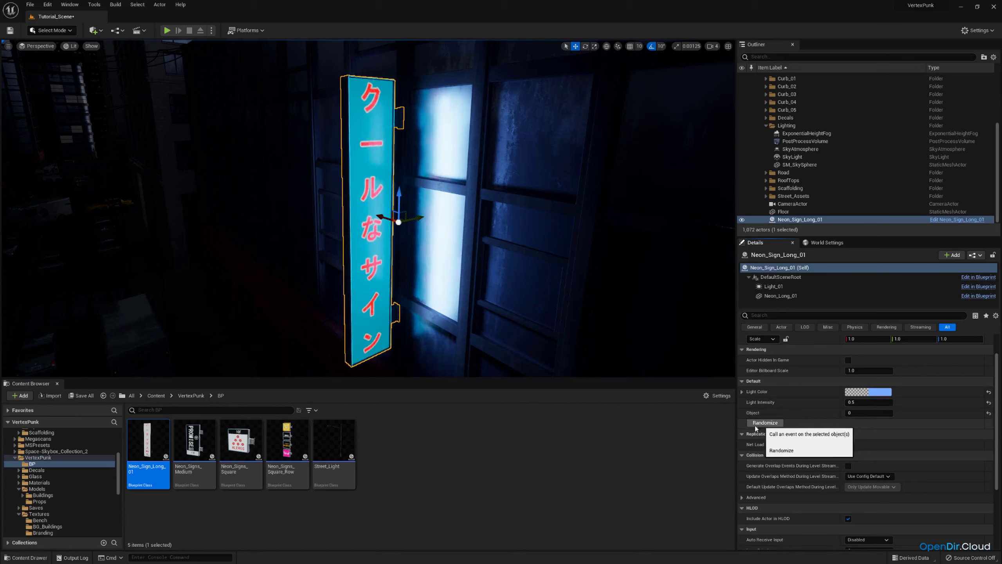
Step: Save all modified content, including the Tutorial_Scene level
right_click_drag(449, 215, 449, 215)
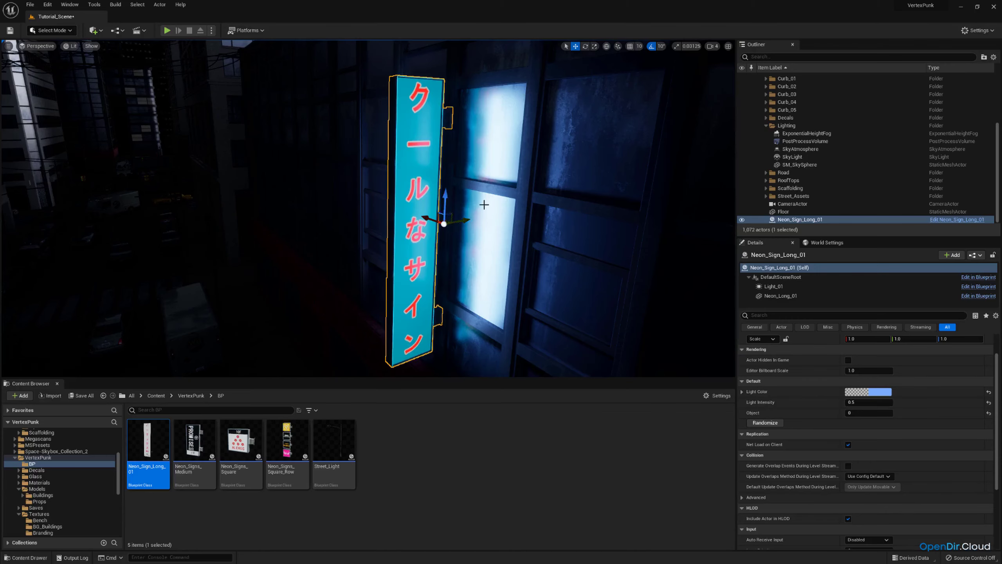
right_click_drag(368, 208, 438, 221)
key("w")
key("a")
key("e")
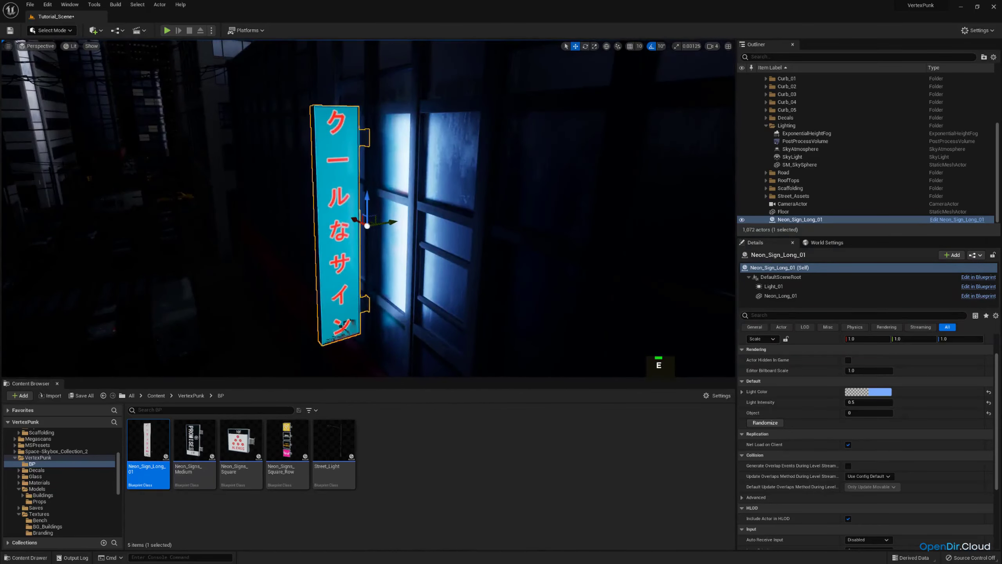
left_click(77, 396)
left_click(564, 374)
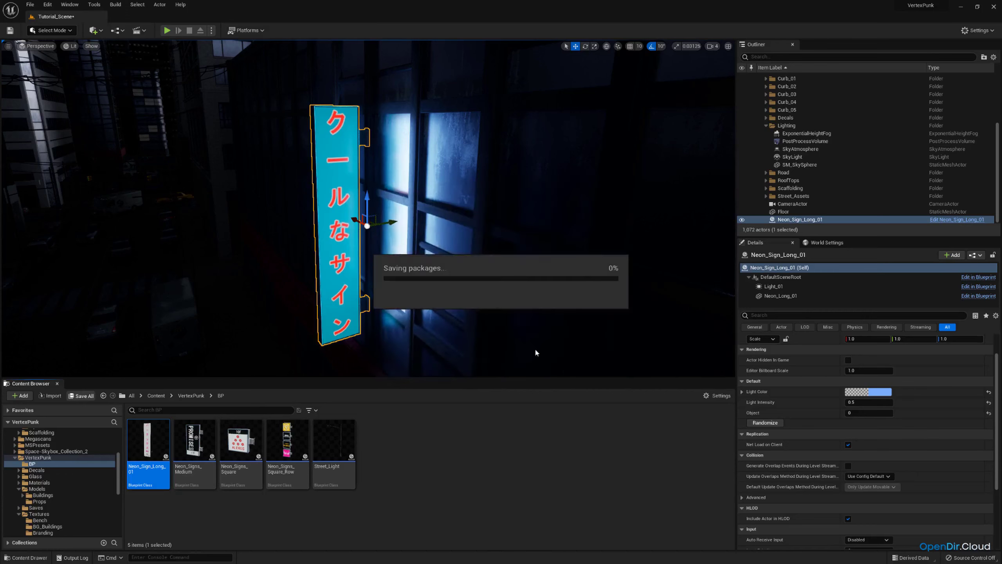
Step: Open the Neon_Sign_Long_01 blueprint for editing and dock its editor in the main window beside the Tutorial_Scene level
key("e+w")
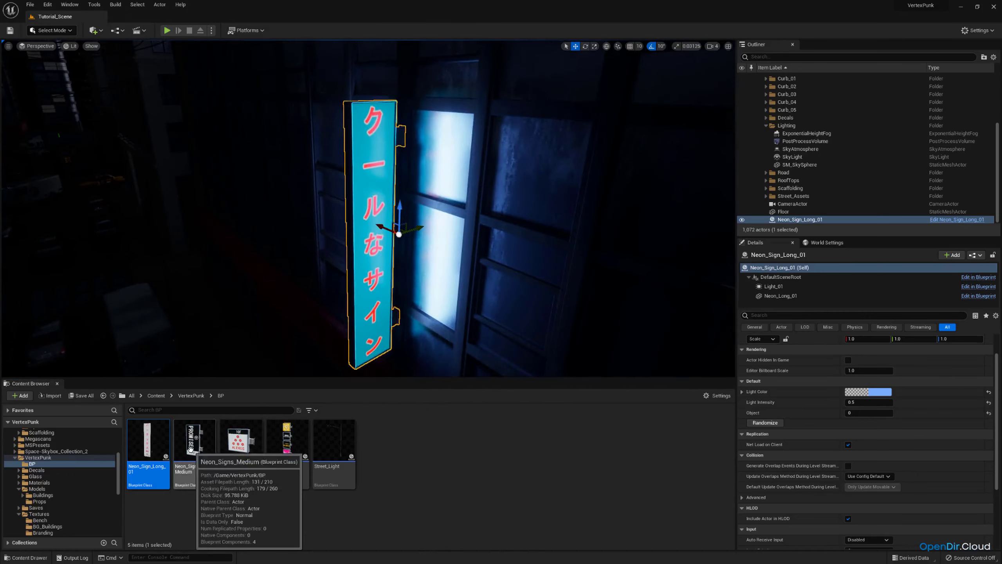
mouse_move(194, 441)
left_mouse_down()
mouse_move(395, 446)
mouse_move(193, 445)
left_mouse_up()
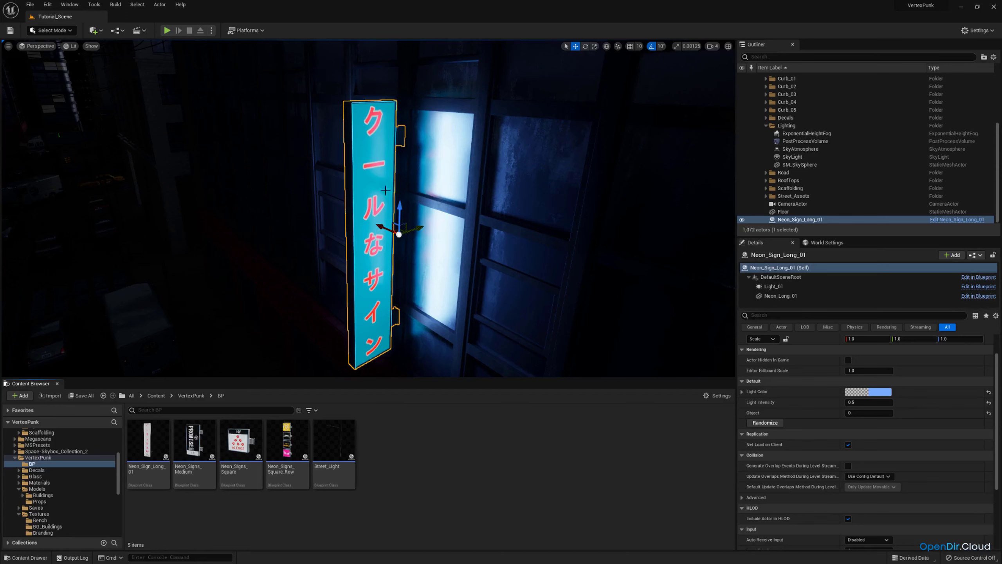
double_click(138, 436)
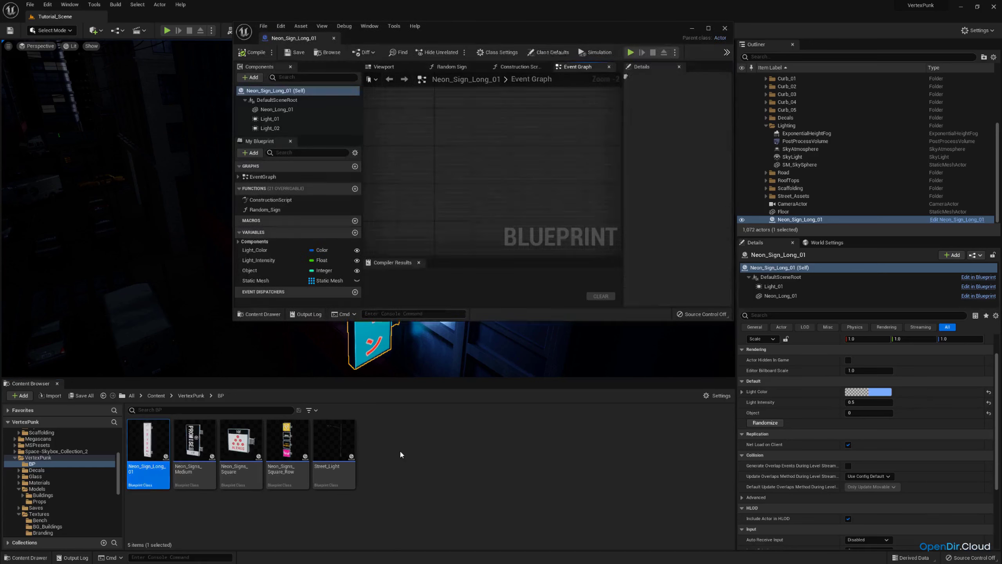
left_click_drag(244, 38, 222, 17)
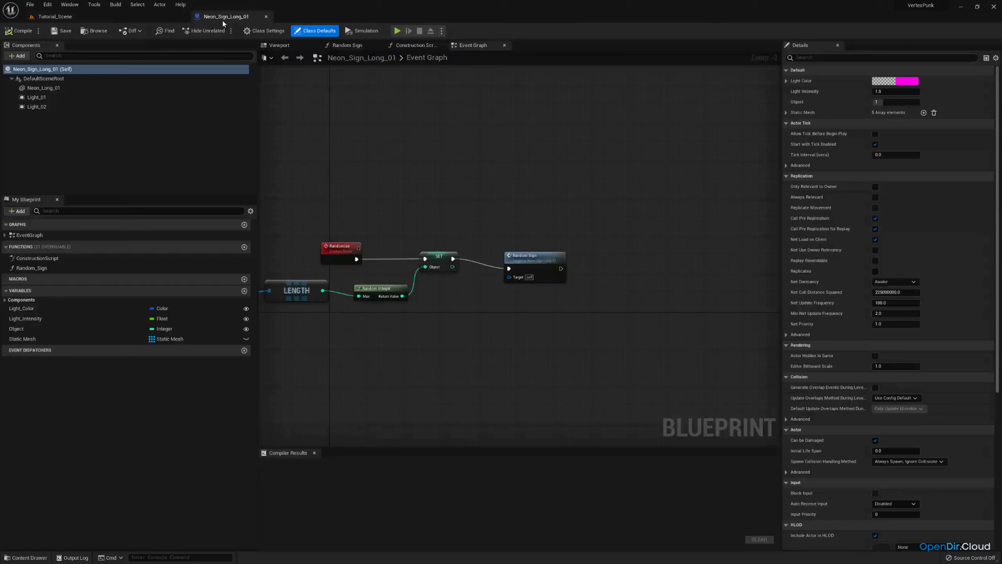
Step: Examine the sign blueprint's Event Graph and its 3D preview, selecting Light_02 to check its placement beside the sign mesh
right_click_drag(388, 185, 502, 179)
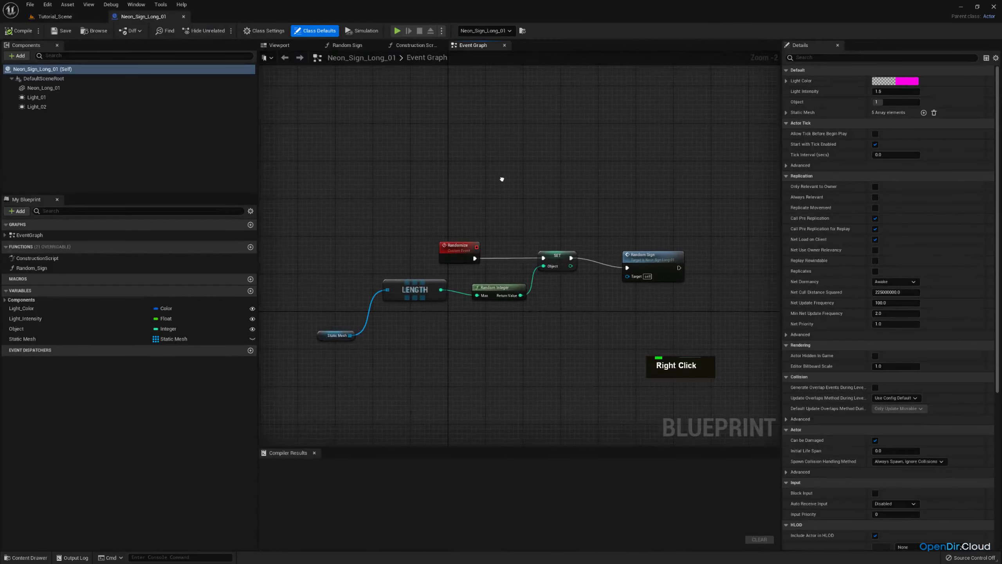
left_click(281, 47)
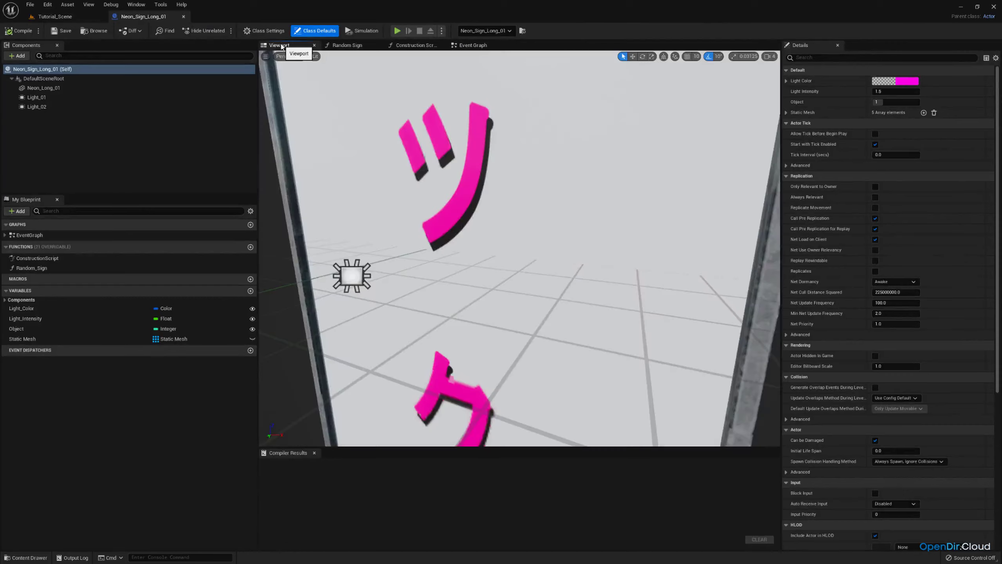
right_click_drag(519, 248, 489, 237)
scroll(489, 236, "down", 4)
key("w")
right_click_drag(508, 283, 472, 300)
left_click(486, 304)
key("a")
key("s")
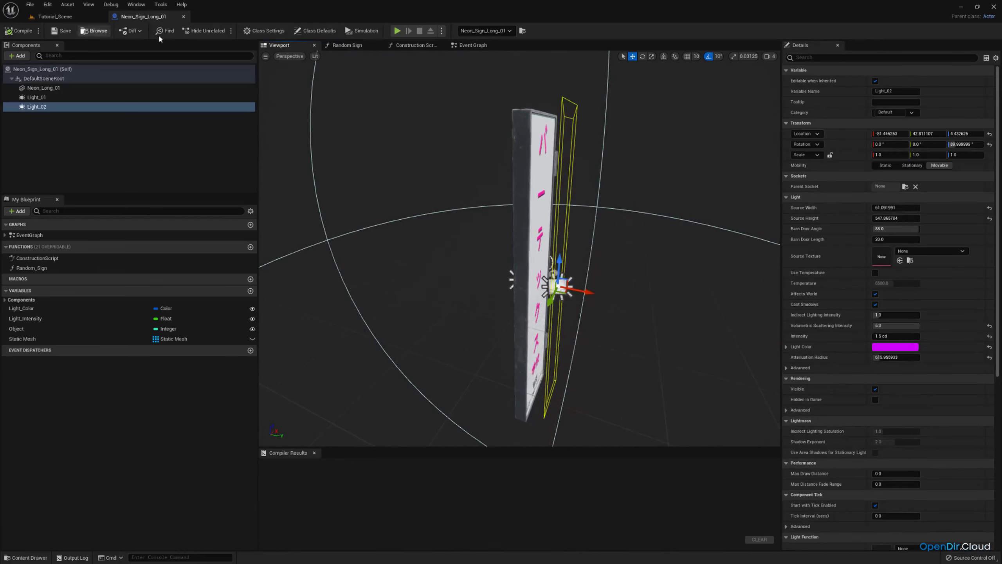
Step: Return to the Tutorial_Scene level and place the Neon_Long_02 static mesh from the Models/Props folder beside the lit long neon sign
left_click(63, 16)
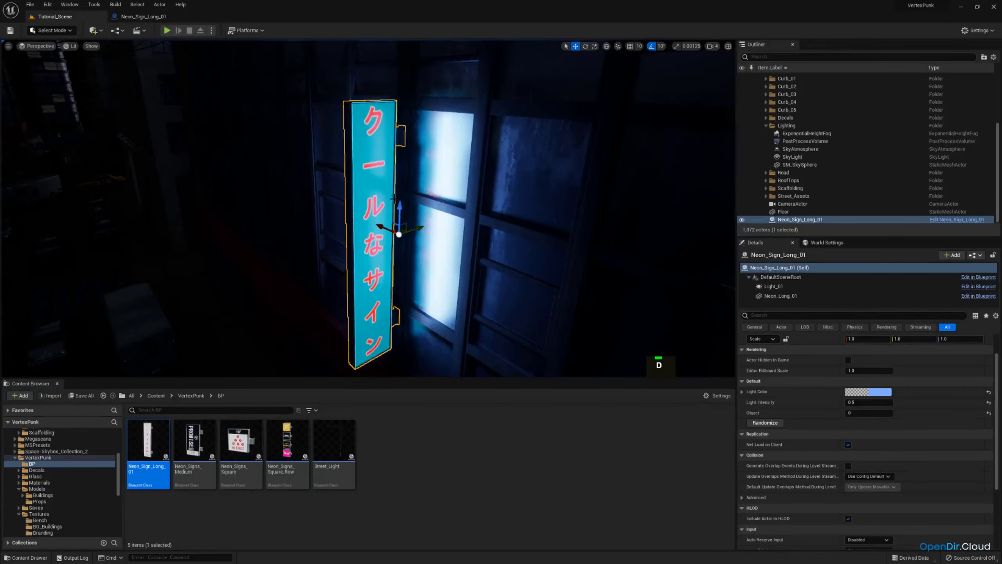
key("a")
right_click_drag(438, 166, 351, 130)
key("w")
key("e")
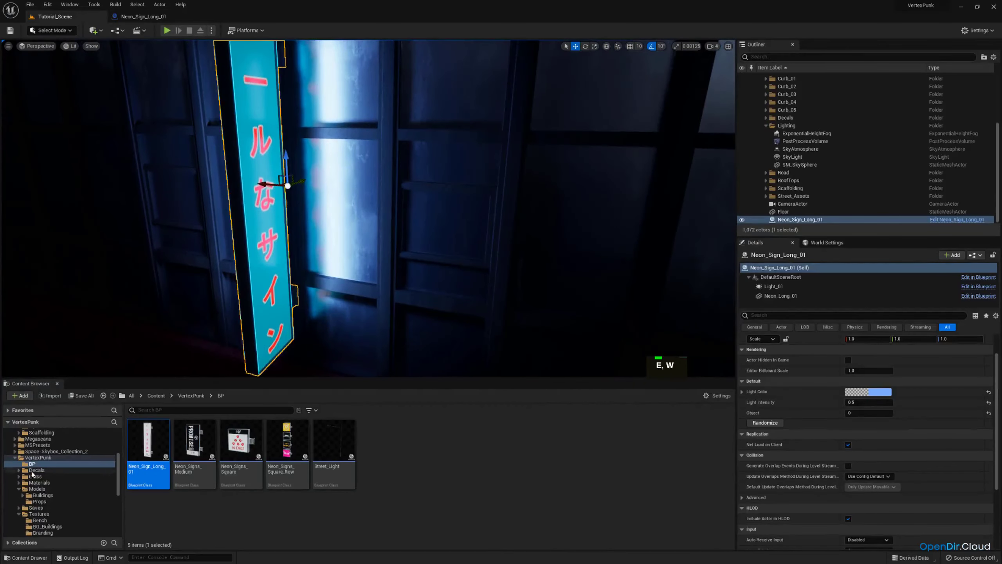
left_click(52, 509)
left_click(40, 501)
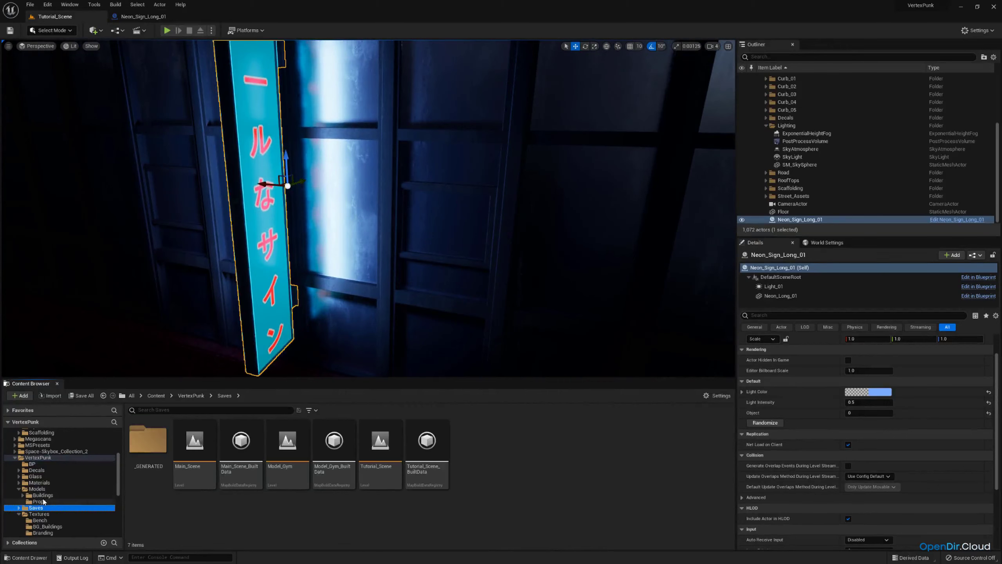
key("d")
right_click_drag(294, 365, 293, 365)
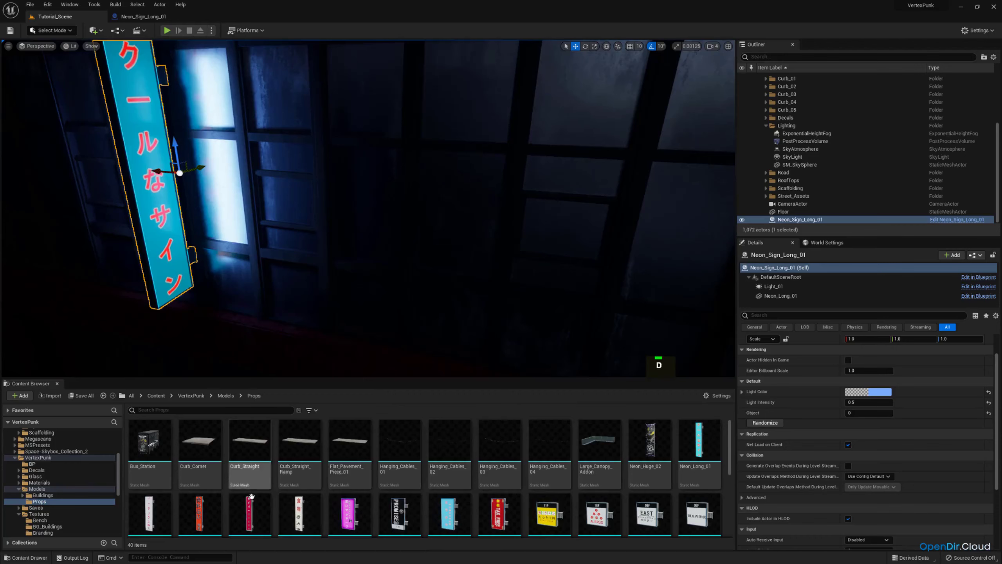
left_click_drag(150, 513, 272, 273)
key("e")
key("w")
right_click_drag(311, 258, 268, 255)
Step: Look up the Rect Light among the placeable light actors, and delete the placed Neon_Long_02 mesh from the level
left_click(97, 32)
mouse_move(121, 105)
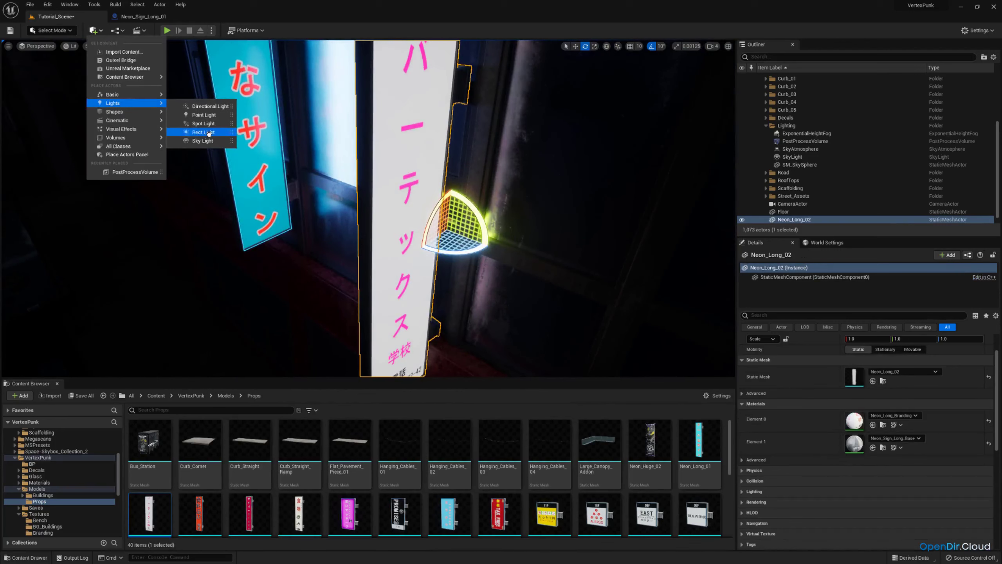
right_click_drag(251, 136, 256, 118)
key("s")
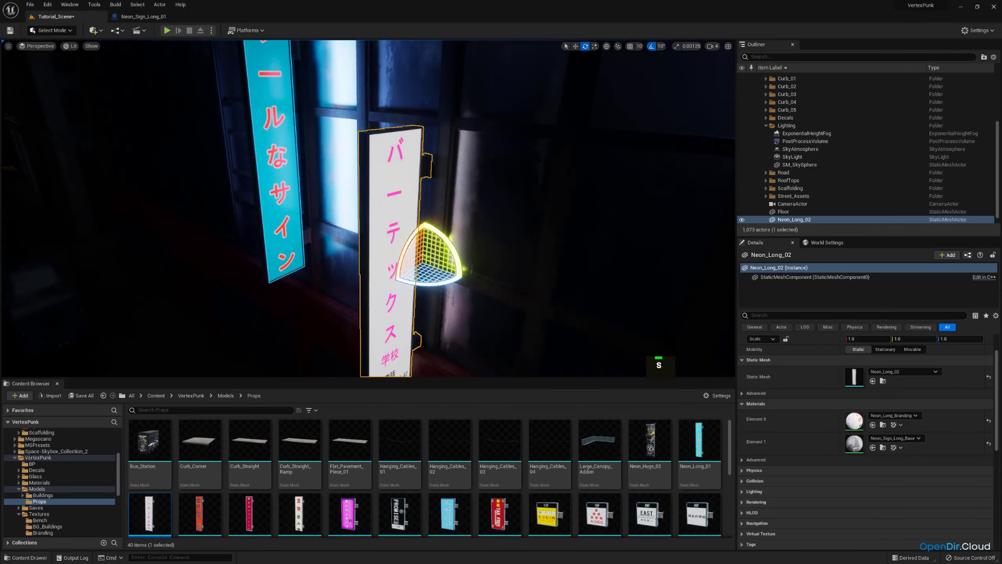
key("Delete")
Step: Inspect the Neon_Sign_Long_01 blueprint's 3D preview from several sides, checking how its rect lights are positioned around the sign mesh
left_click(152, 17)
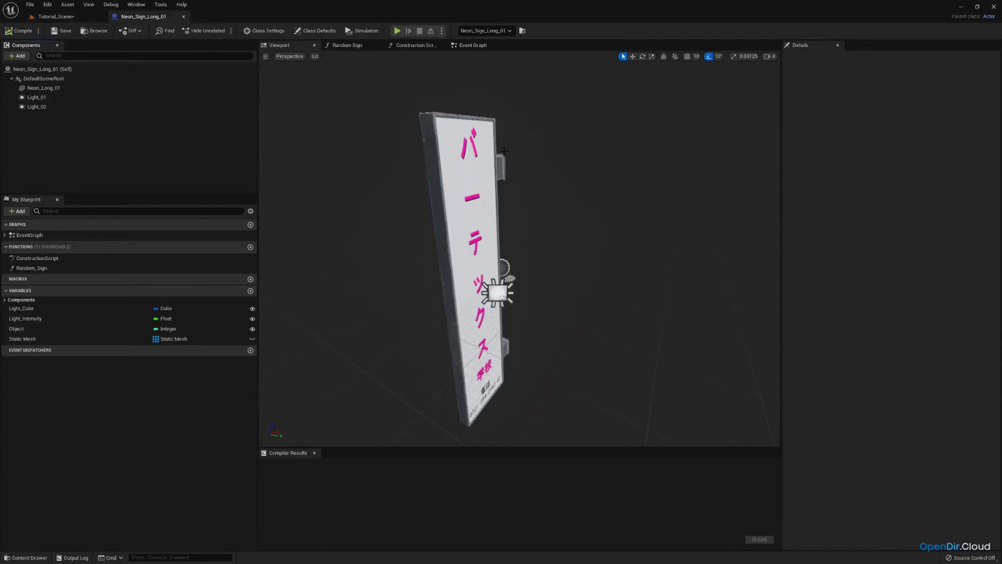
key("a")
right_click_drag(469, 178, 496, 211)
key("d")
key("w")
left_click(505, 294)
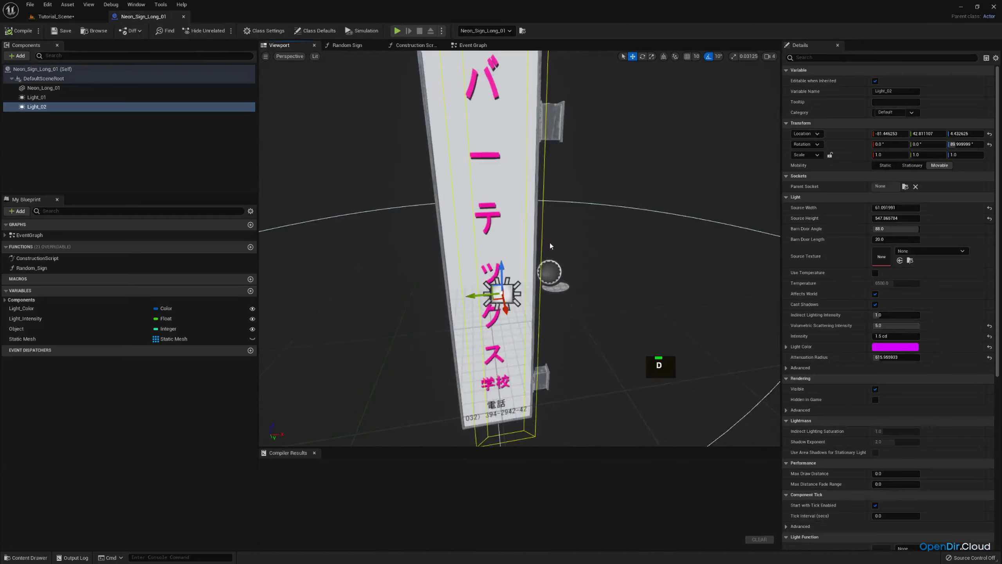
key("a")
mouse_move(550, 246)
right_mouse_down()
mouse_move(576, 221)
mouse_move(555, 243)
right_mouse_up()
key("s")
key("a")
right_click_drag(629, 241, 584, 303)
key("w")
left_click(528, 305)
key("a")
key("s")
key("e")
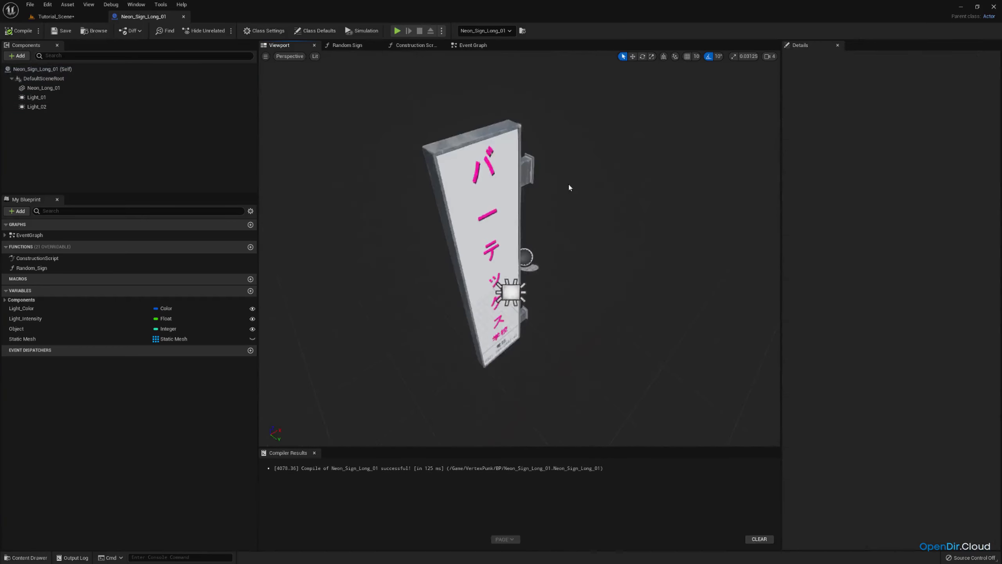
key("w")
right_click_drag(568, 188, 588, 170)
key("s")
key("q")
key("a")
key("s")
key("w")
key("d")
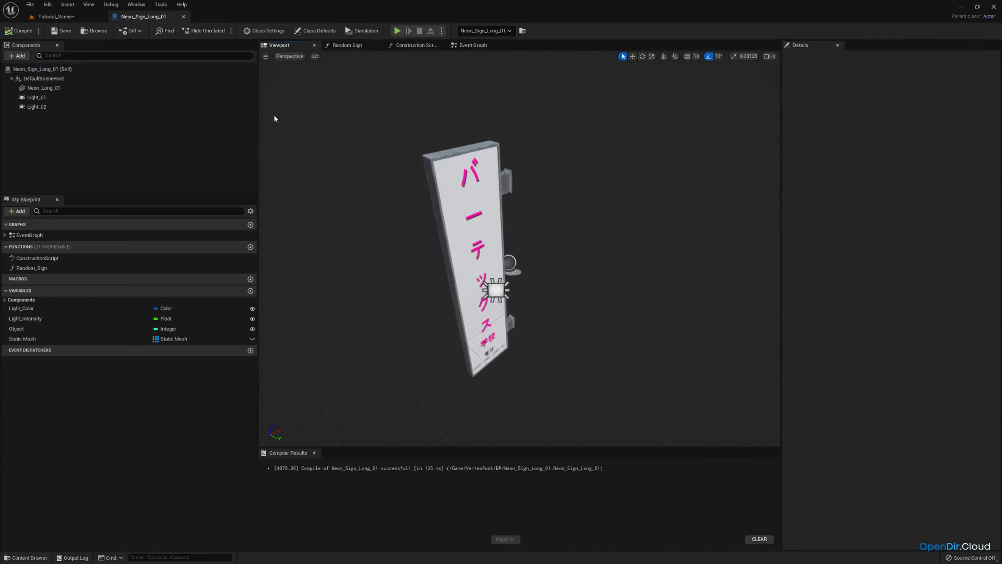
Step: Go back to the Tutorial_Scene level and select the placed long neon sign to review its exposed light and object properties
left_click(78, 16)
right_click_drag(512, 221, 336, 177)
key("w")
key("s")
scroll(367, 208, "up", 1)
key("w")
left_click(451, 221)
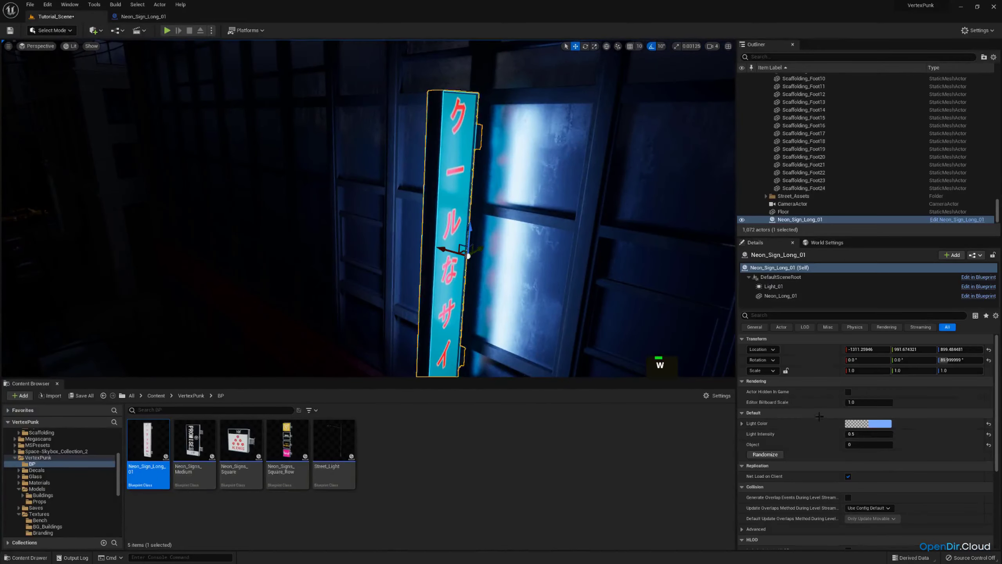
Step: Examine the Random Sign function, the Construction Script and the Event Graph of the Neon_Sign_Long_01 blueprint
left_click(153, 19)
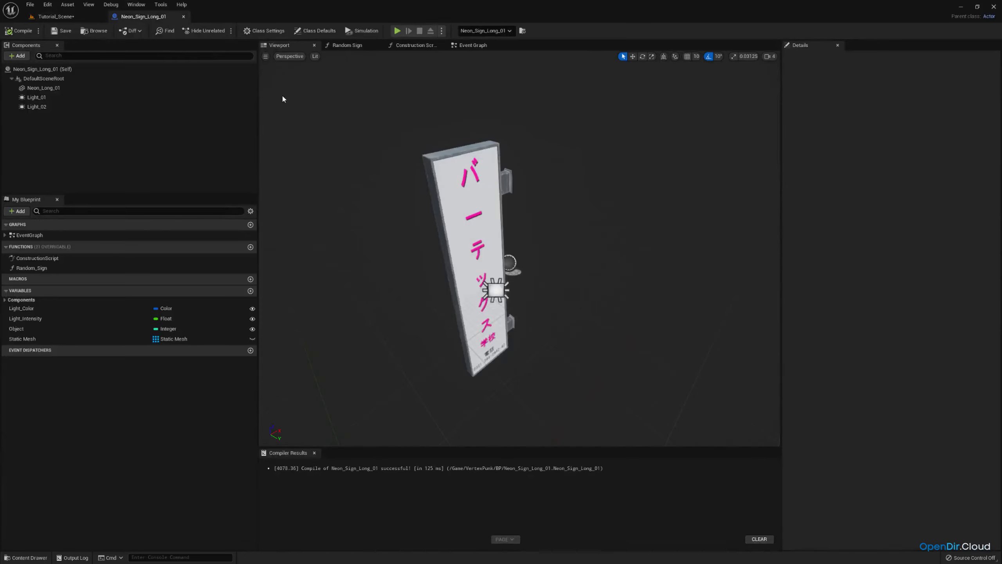
left_click(352, 47)
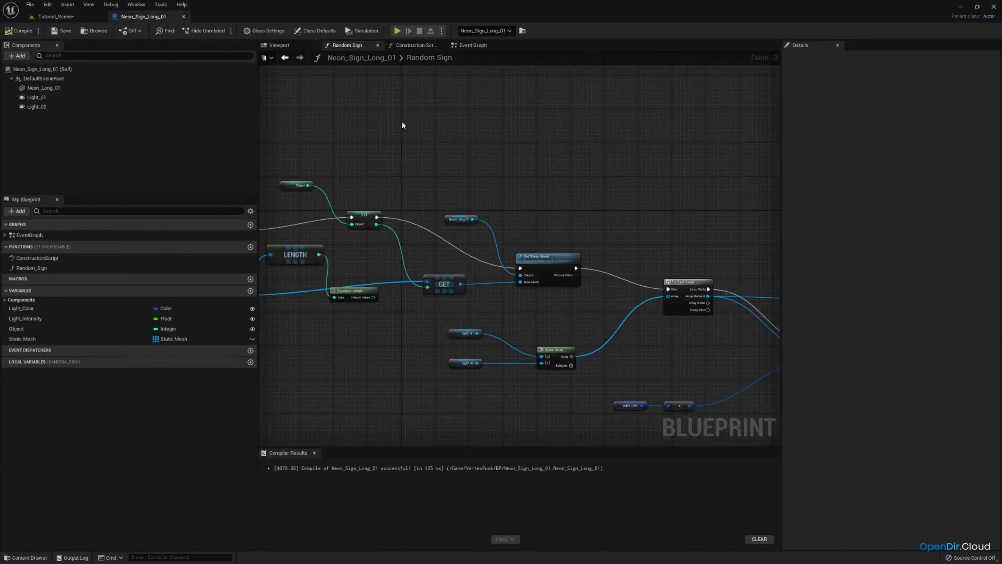
right_click_drag(440, 157, 307, 103)
right_click_drag(595, 158, 307, 122)
right_click_drag(381, 127, 558, 186)
left_click(421, 46)
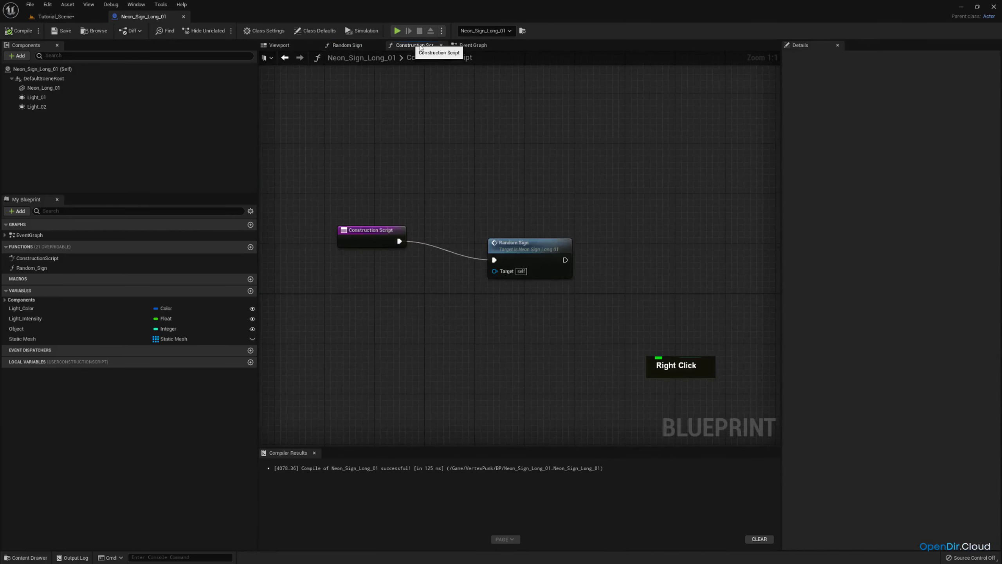
left_click(459, 48)
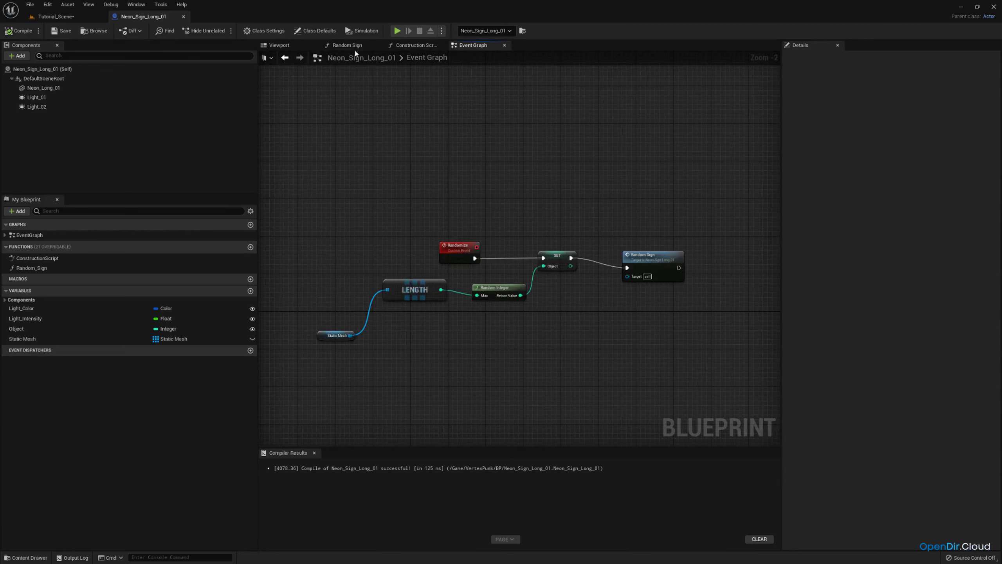
Step: Review the Construction Script and Event Graph of the blueprint, and return to the start of the Random Sign function graph
left_click(414, 45)
left_click(475, 45)
left_click(418, 46)
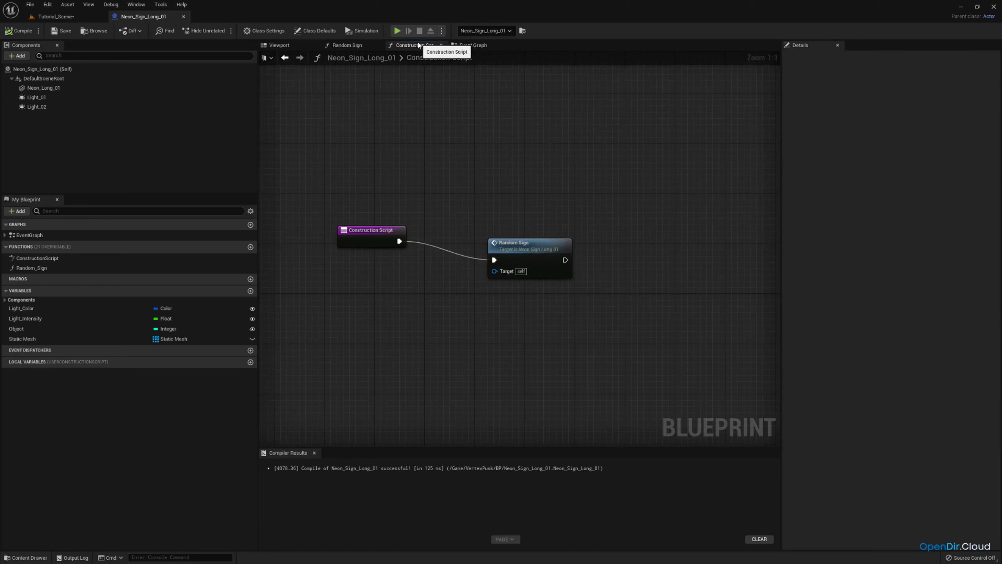
left_click(361, 46)
right_click_drag(374, 205, 720, 238)
right_click_drag(433, 153, 545, 175)
scroll(484, 217, "up", 3)
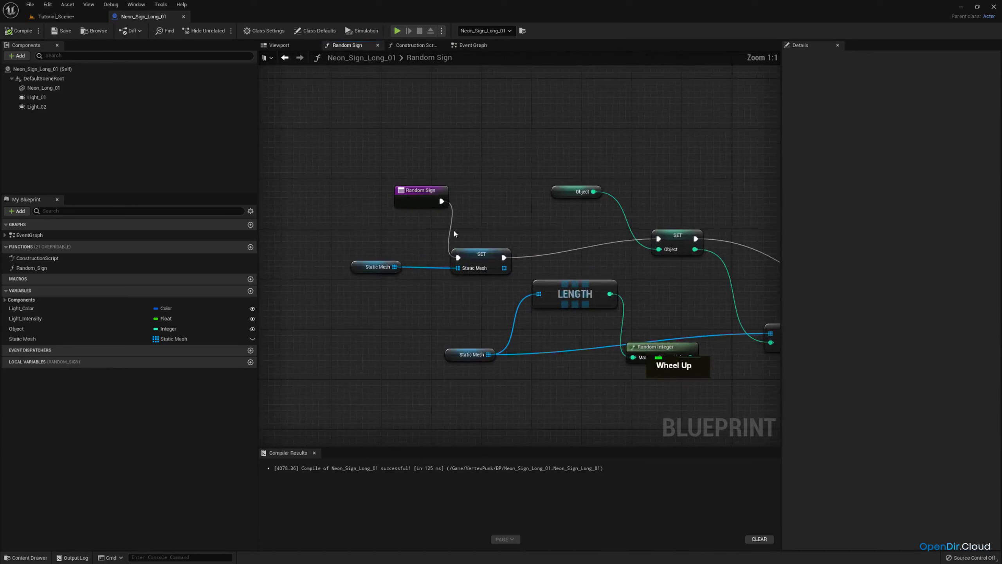
Step: Inspect the Static Mesh variable's array of long sign meshes and follow the graph to the Set Object and Get nodes
left_click(361, 269)
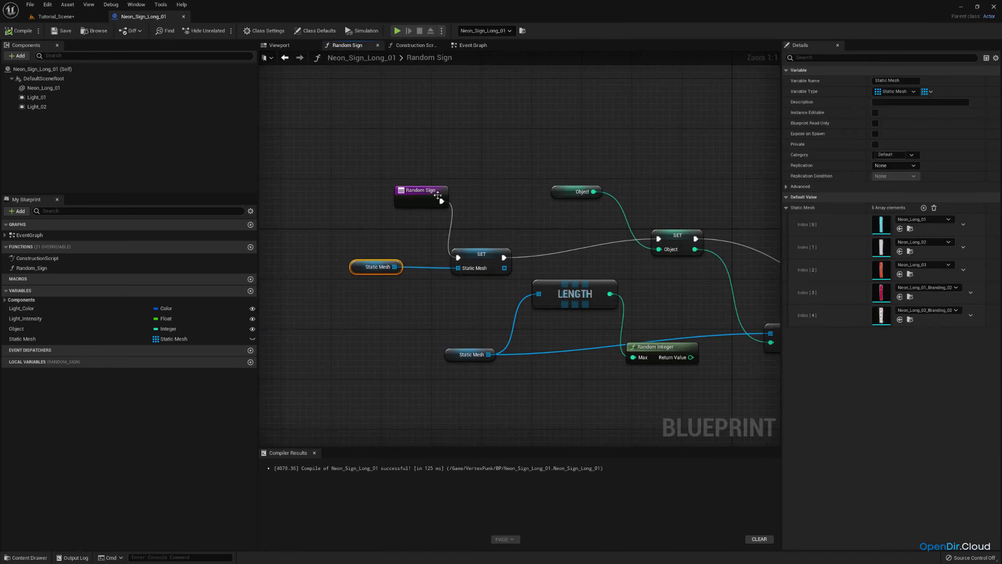
right_click_drag(379, 261, 426, 273)
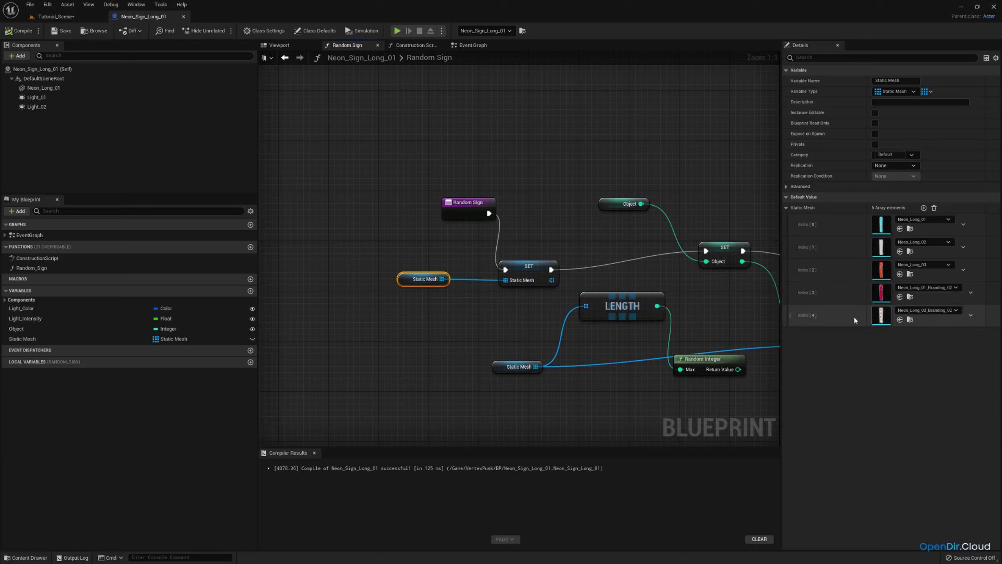
right_click_drag(630, 243, 456, 251)
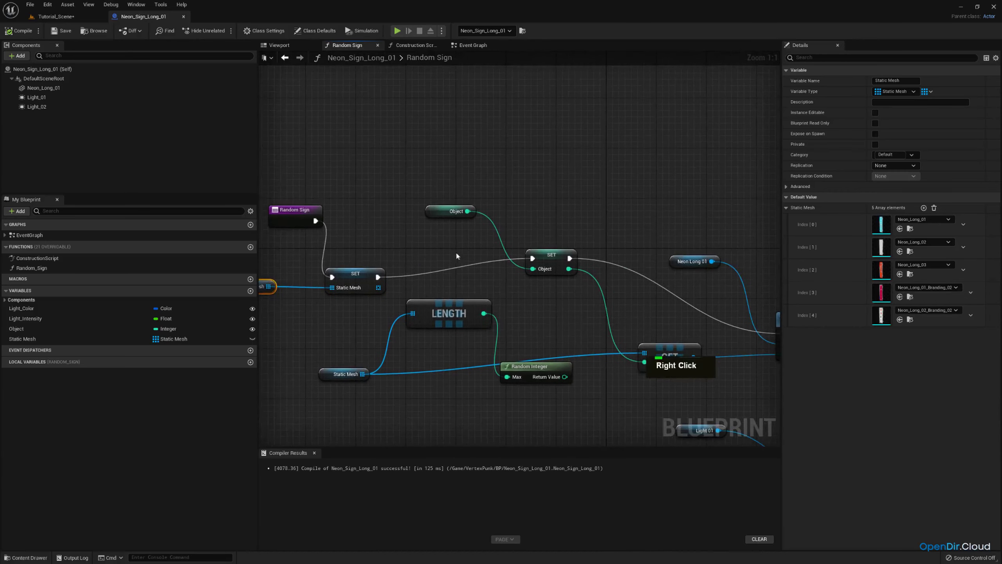
right_click_drag(551, 235, 487, 220)
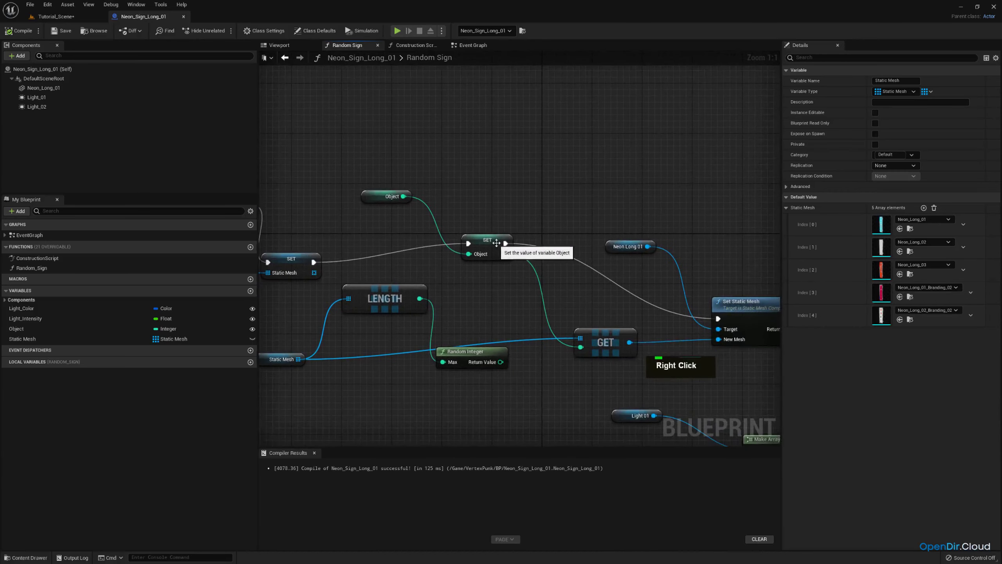
left_click(499, 241)
right_click_drag(664, 261, 641, 237)
left_click(591, 307)
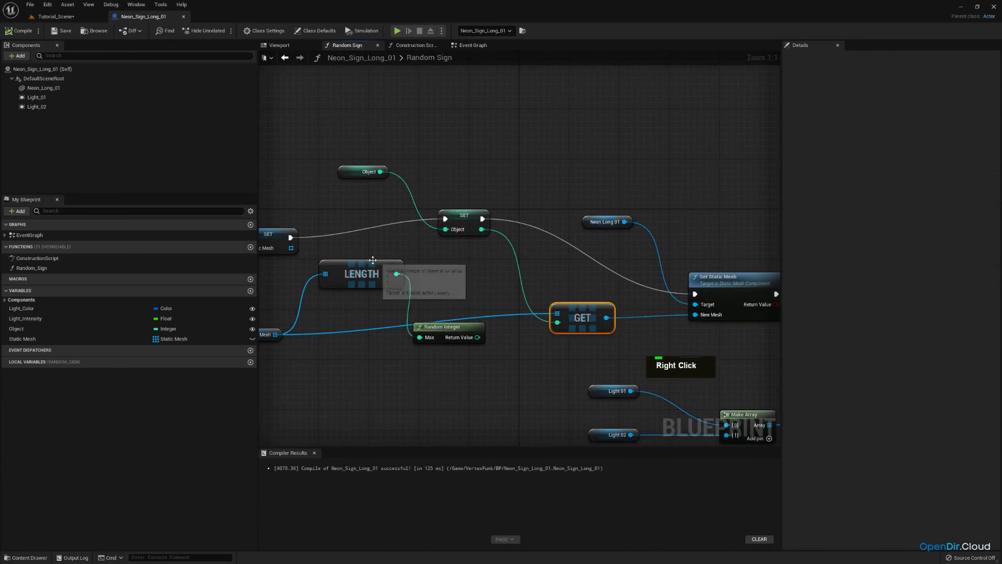
Step: Delete the unused Random Integer and Length nodes from the Random Sign function, and move the Static Mesh node closer to the Get node
left_click(373, 261)
left_click(452, 328)
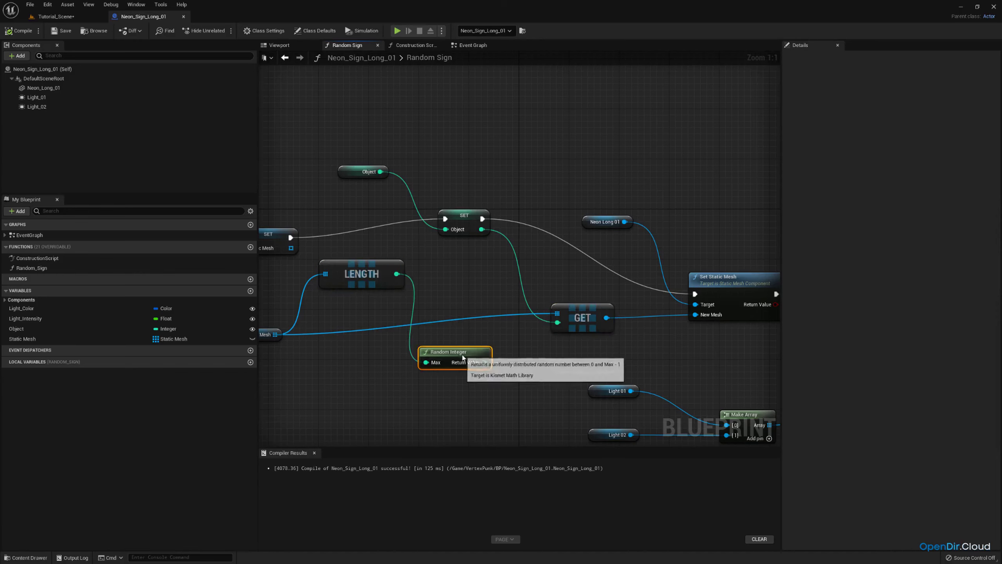
key("Delete")
left_click(381, 269)
right_click_drag(319, 320, 408, 325)
key("Delete")
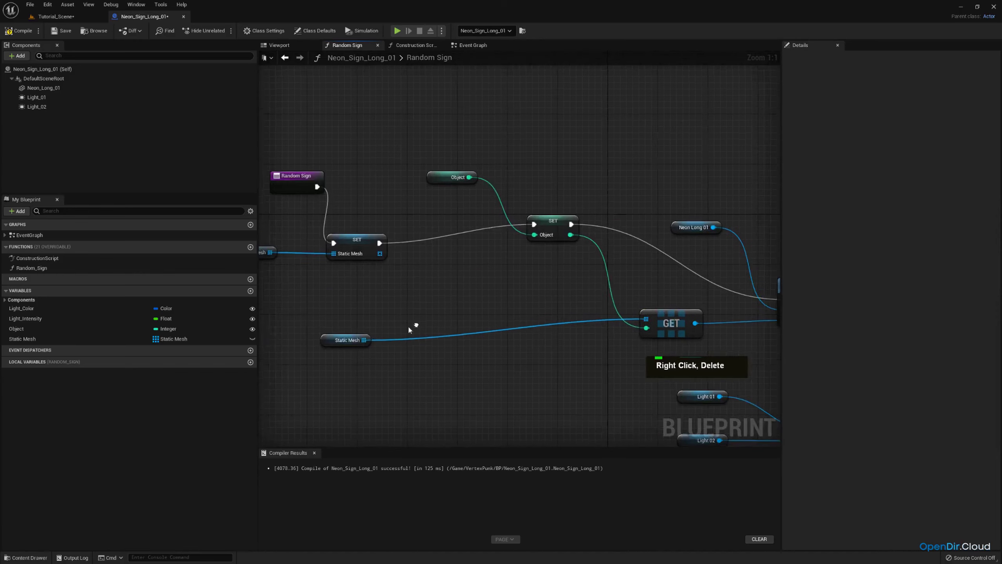
left_click_drag(345, 335, 466, 333)
Step: Inspect the Object variable's settings, the Get node, and the Set Static Mesh node with its Neon Long 01 target
right_click_drag(591, 291, 355, 283)
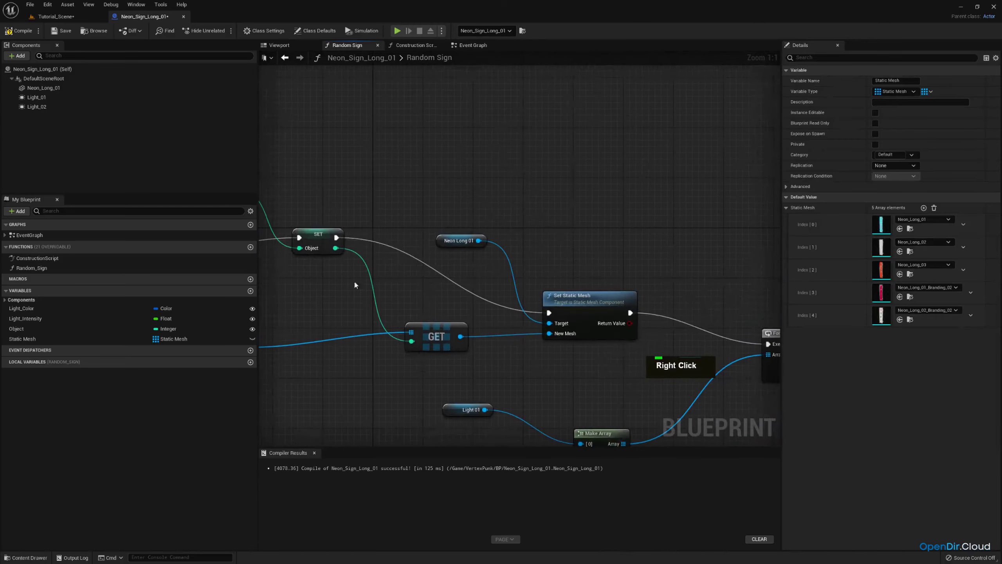
left_click(315, 238)
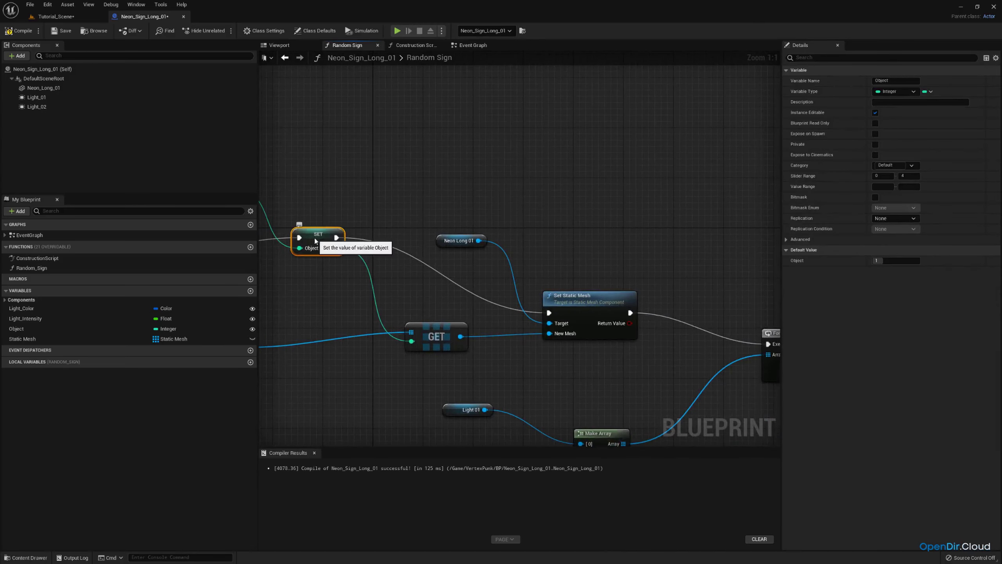
right_click_drag(436, 336, 658, 355)
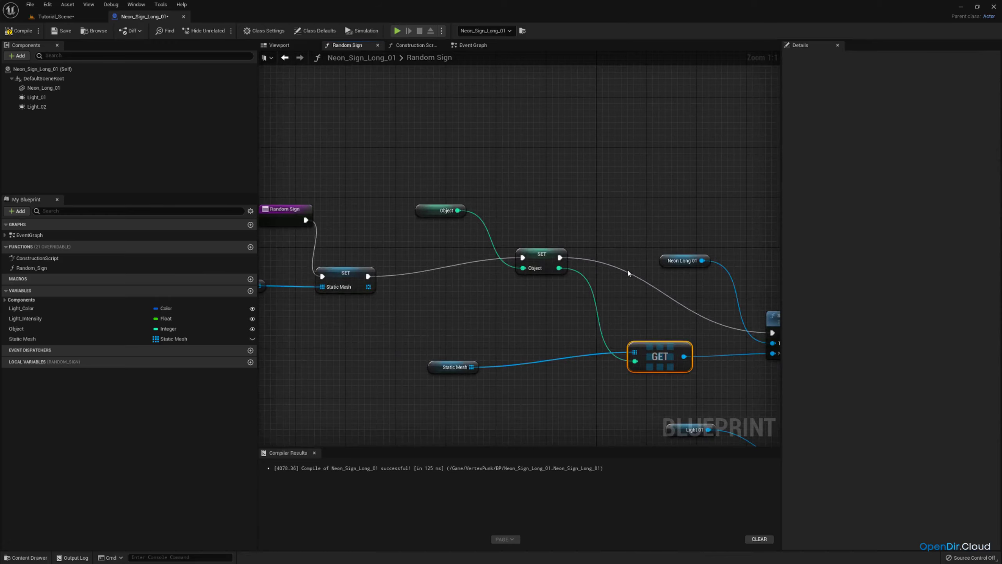
right_click_drag(629, 272, 413, 248)
left_click(494, 253)
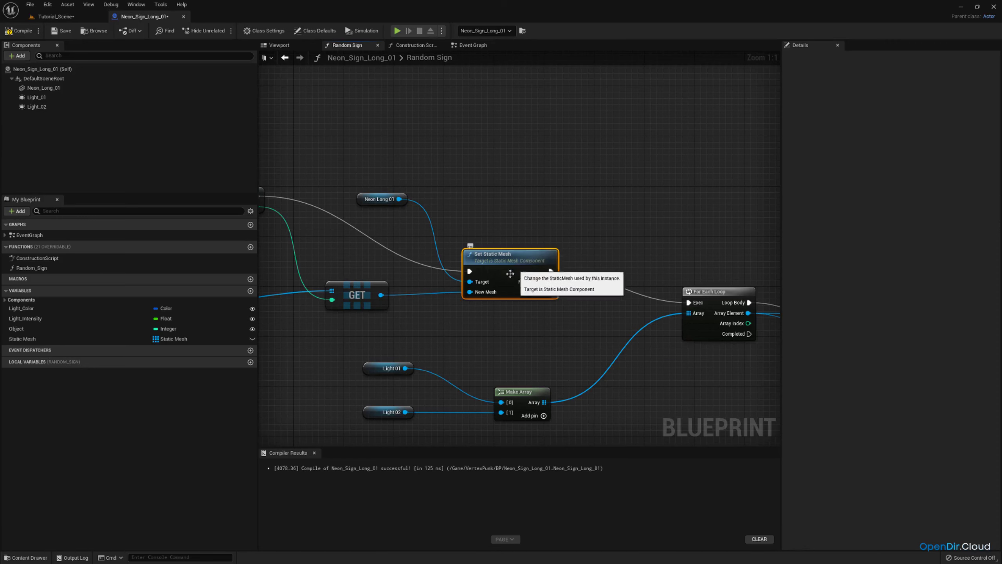
right_click_drag(478, 274, 564, 305)
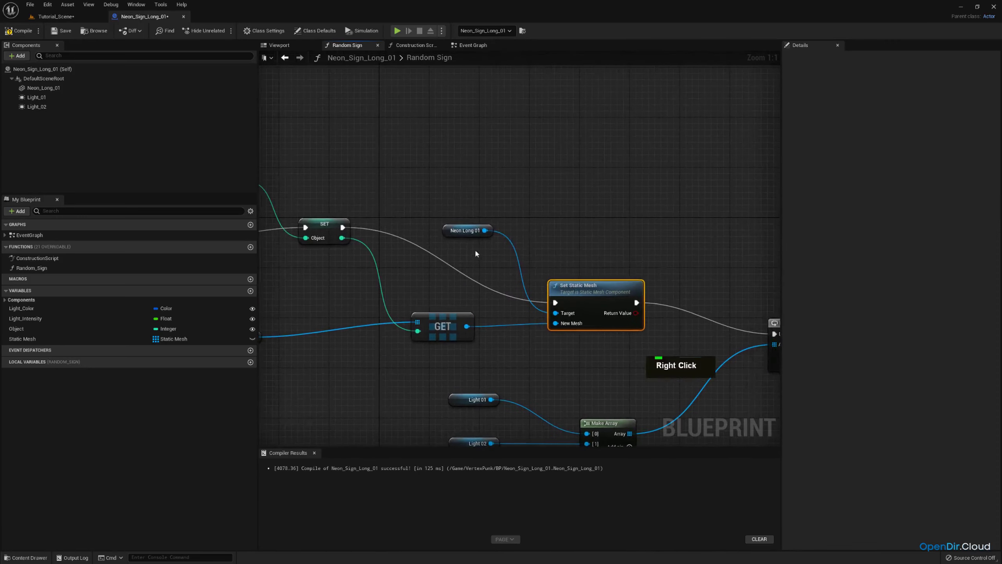
left_click(449, 233)
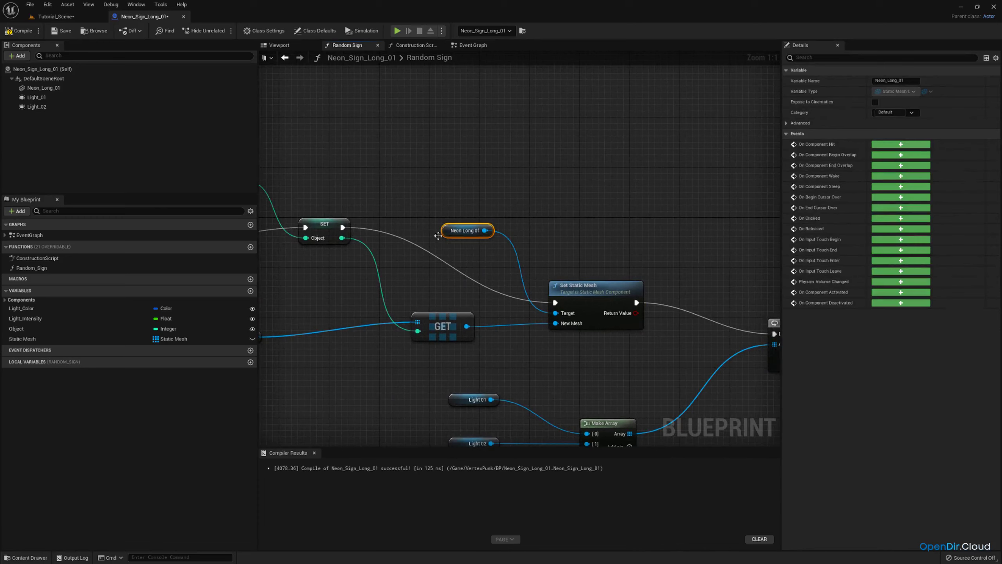
right_click_drag(555, 307, 454, 262)
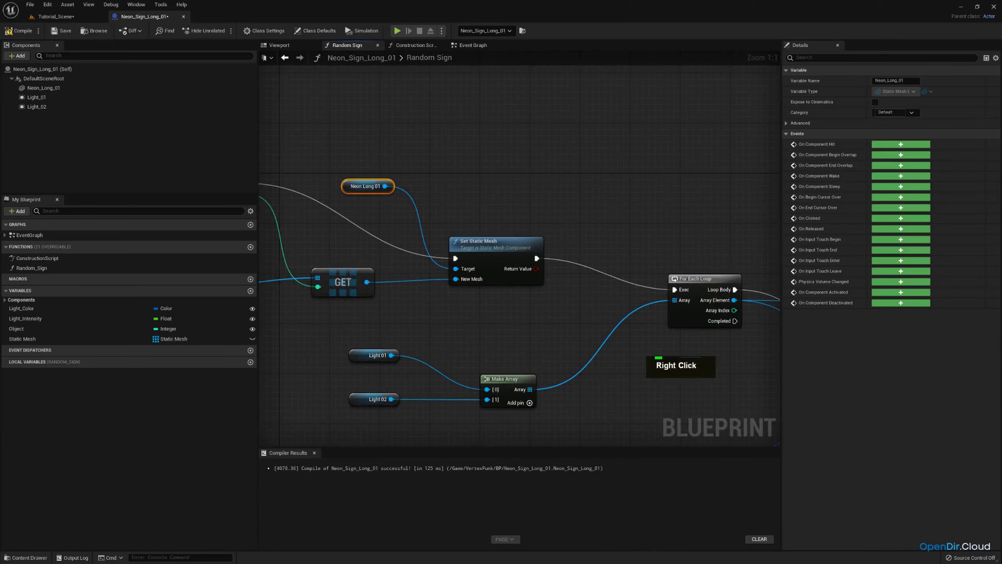
Step: Compare the Neon Long 01 target of the Set Static Mesh node with the Neon_Long_01 component in the blueprint's 3D preview
right_click_drag(427, 183, 765, 196)
right_click_drag(428, 251, 549, 281)
right_click_drag(703, 270, 339, 216)
left_click(501, 264)
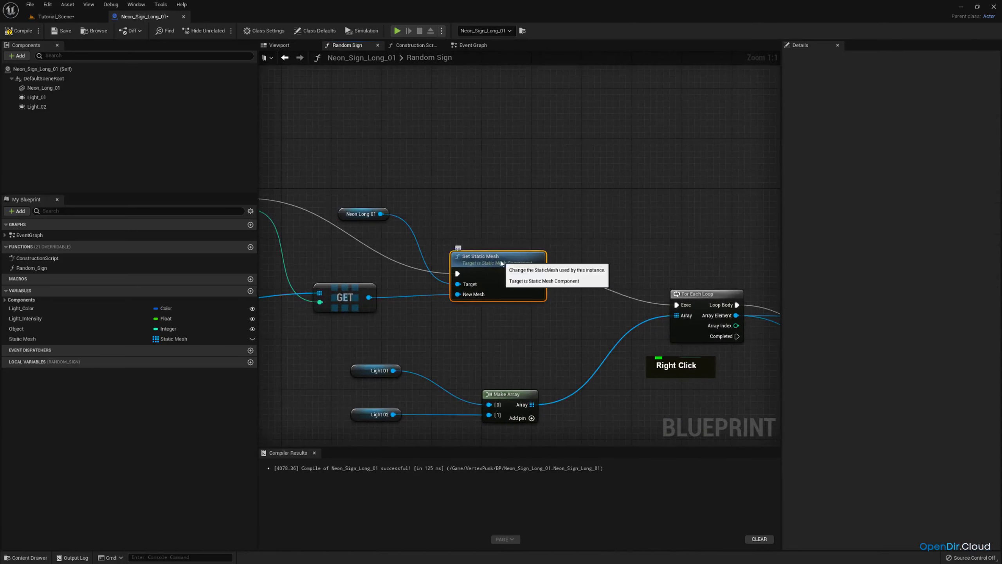
left_click(350, 219)
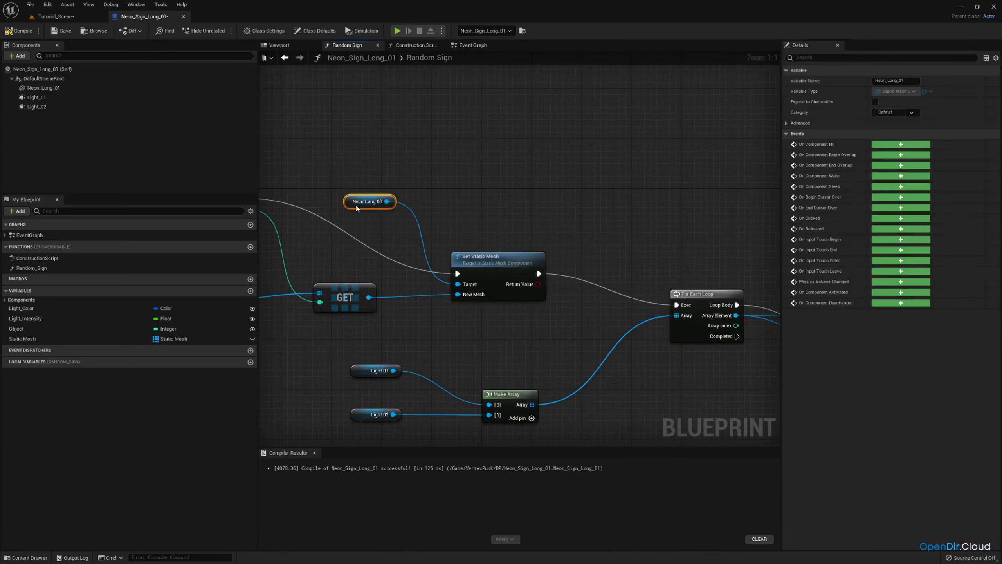
left_click(134, 88)
left_click(292, 45)
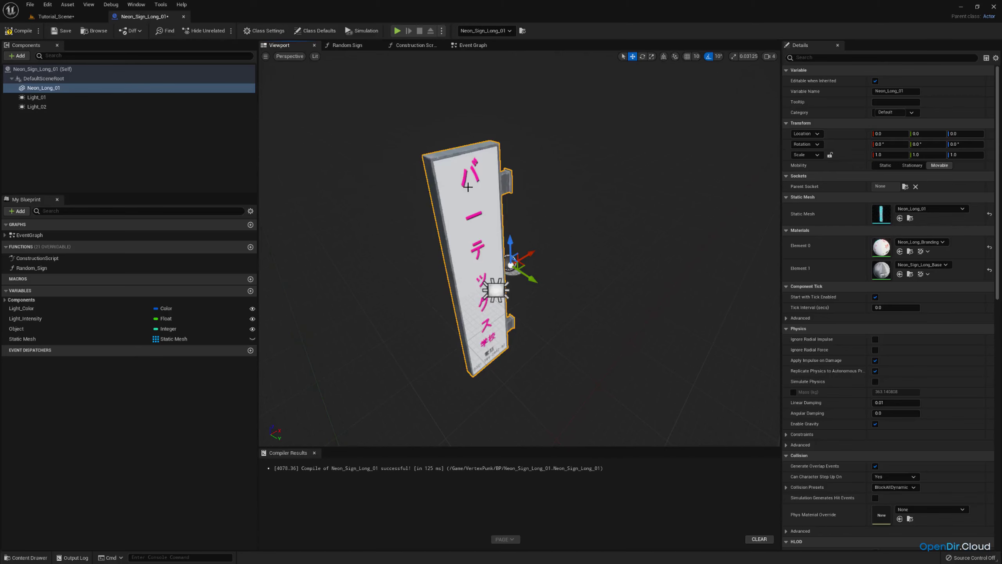
left_click(345, 46)
Step: Go back to the Tutorial_Scene level and set the placed long neon sign's Object value to 1
right_click_drag(405, 251, 747, 301)
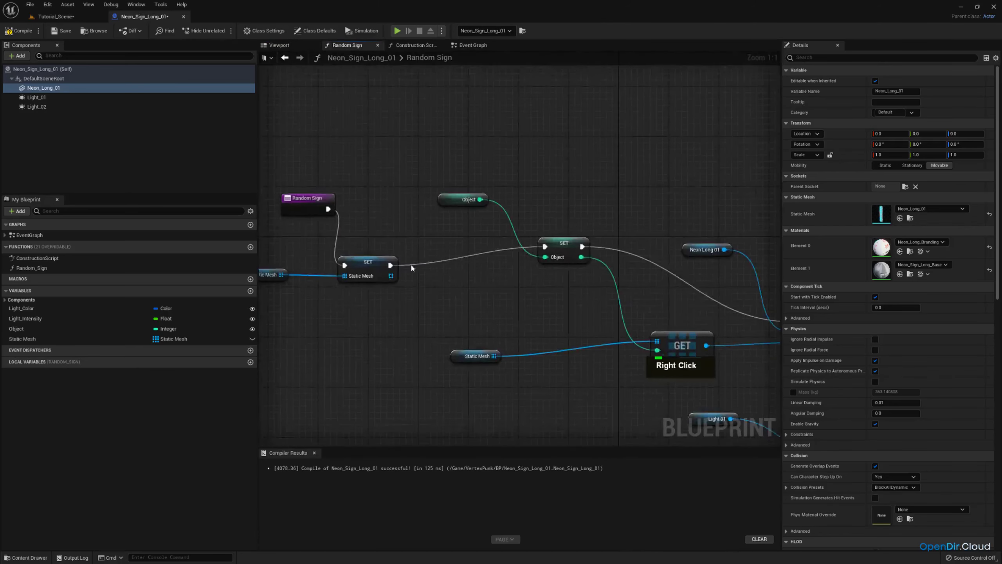
right_click_drag(370, 294, 355, 244)
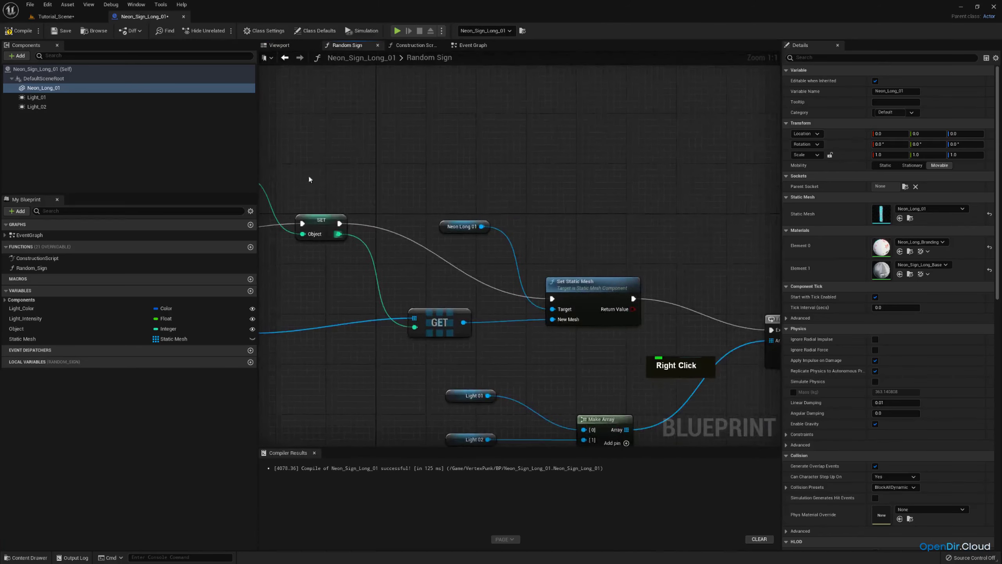
left_click(56, 16)
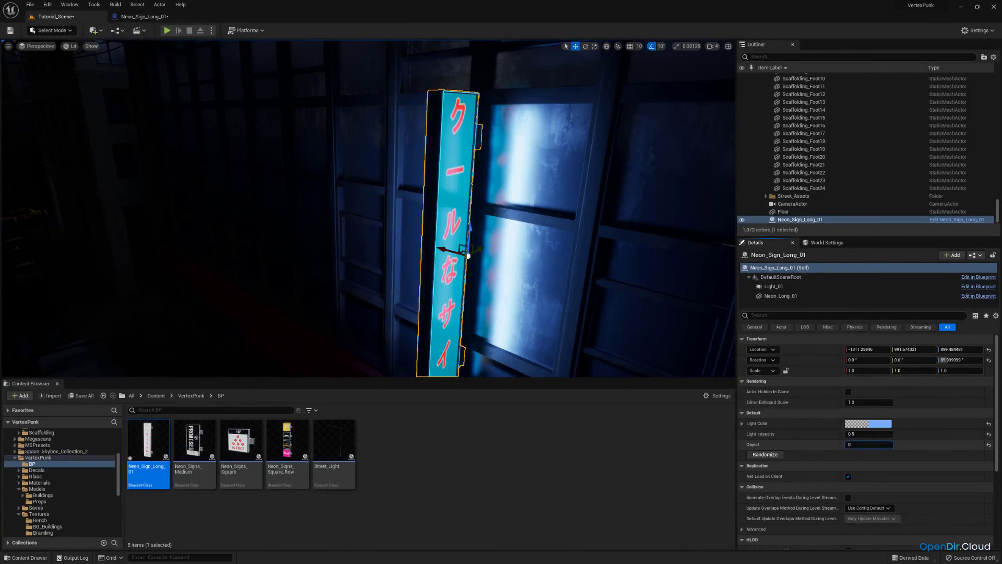
left_click_drag(868, 444, 874, 444)
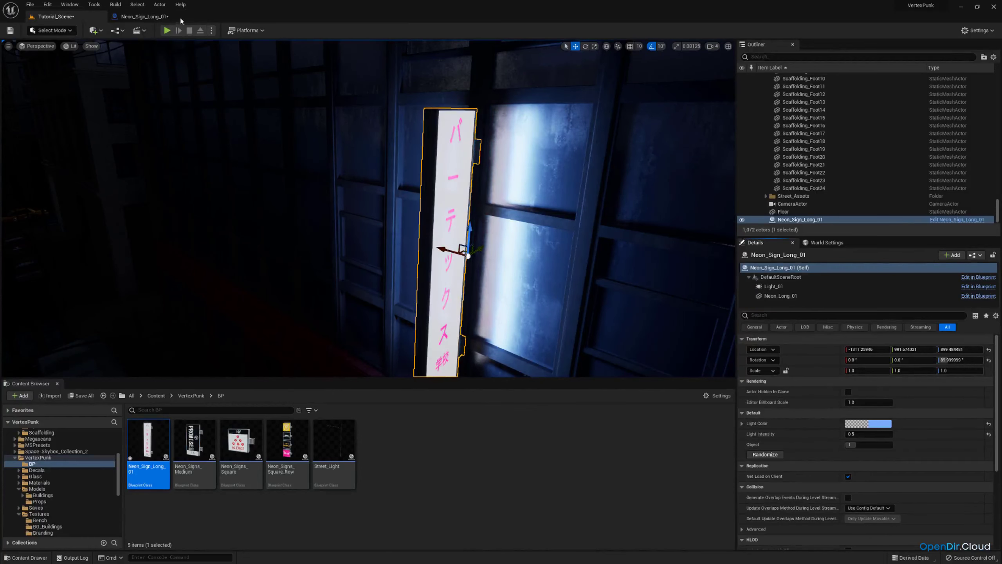
Step: Return to the Random Sign function and inspect the Static Mesh array, the For Each Loop, and the Make Array node with its lights
left_click(159, 17)
right_click_drag(341, 197, 759, 202)
right_click_drag(633, 219, 659, 213)
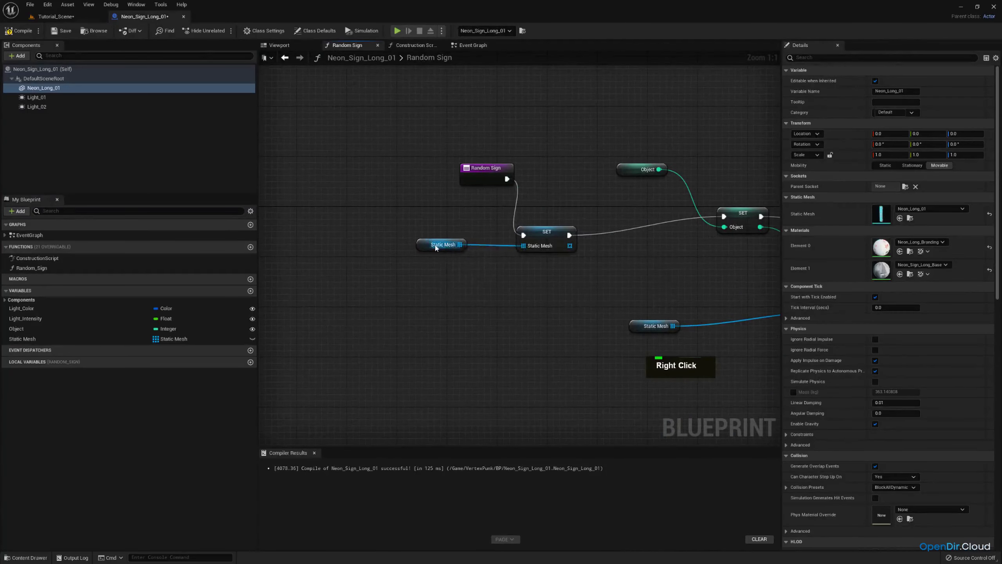
left_click(435, 247)
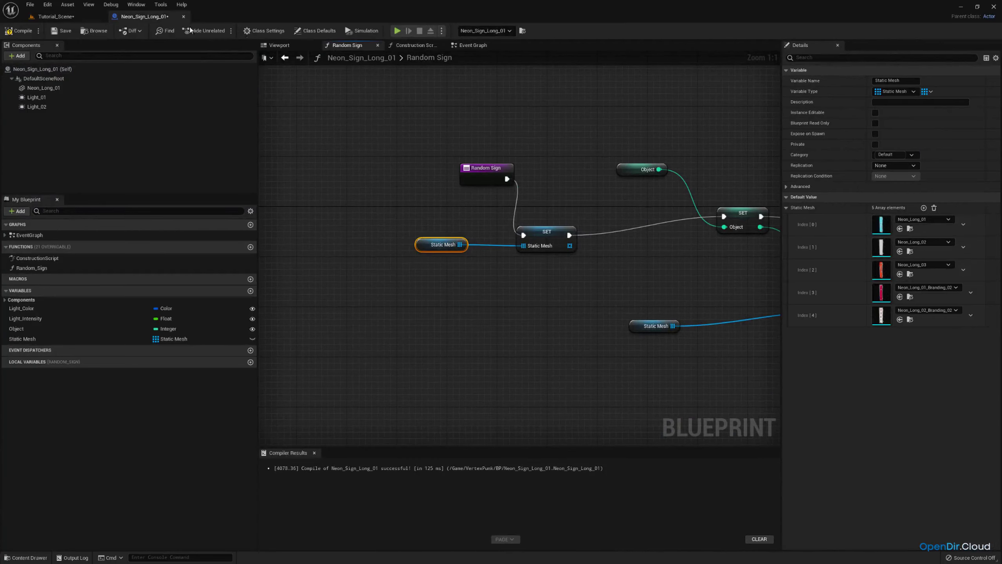
right_click_drag(773, 237, 467, 192)
left_click(655, 221)
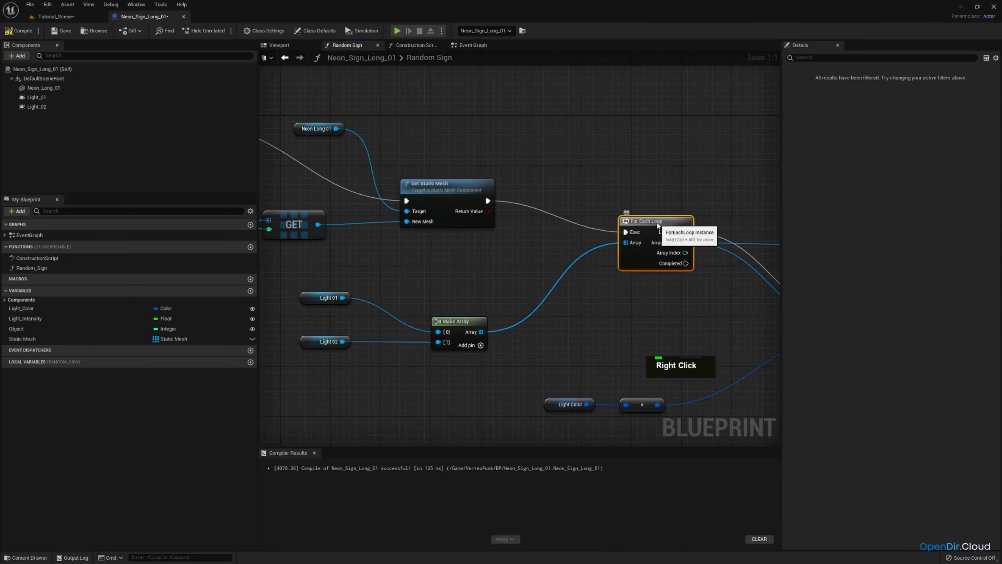
left_click_drag(325, 271, 446, 380)
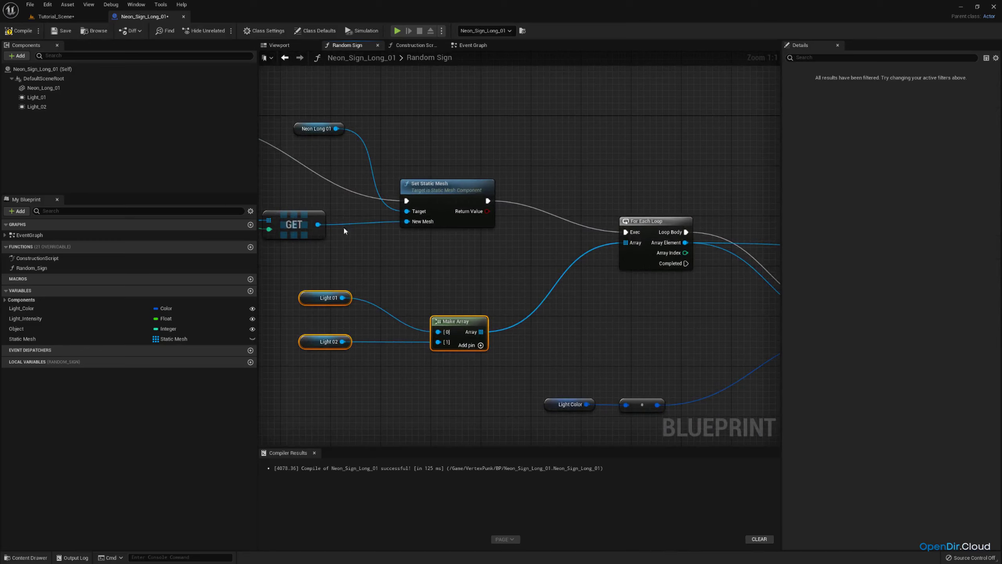
Step: Examine how the For Each Loop connects to Set Light Color, and check the Light Color variable's settings
right_click_drag(608, 215, 433, 205)
left_click(338, 205)
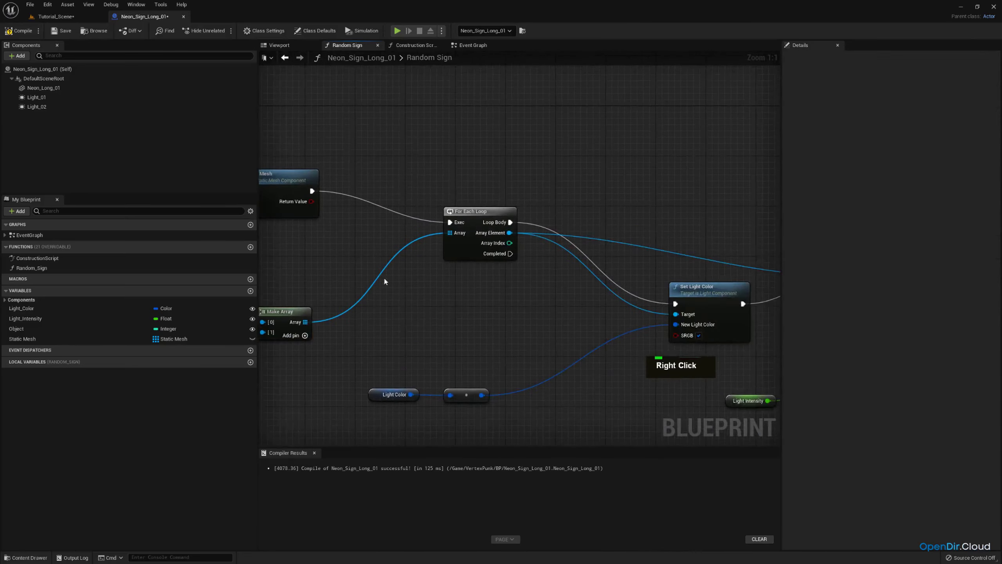
right_click_drag(385, 277, 321, 256)
left_click(309, 376)
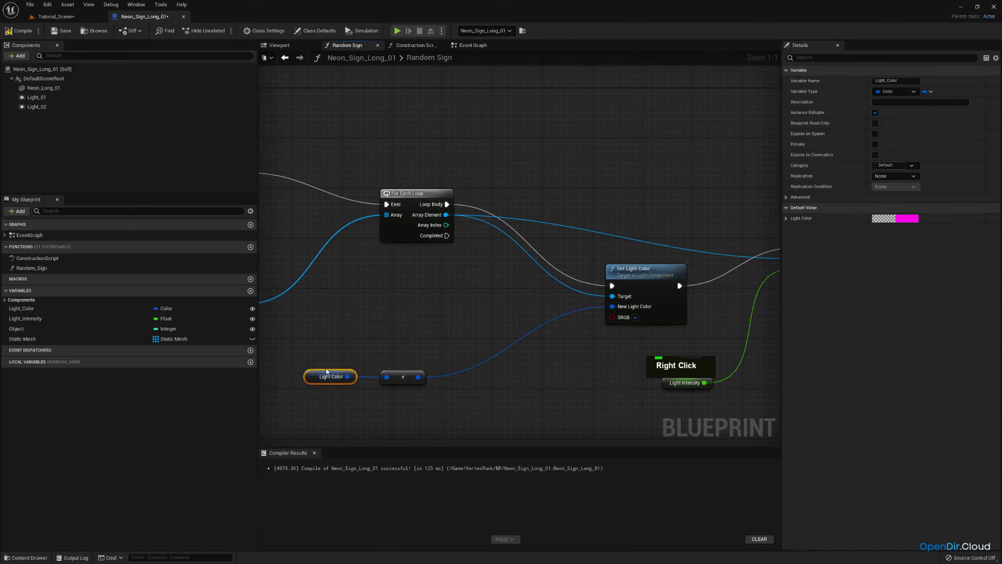
right_click_drag(260, 225, 390, 257)
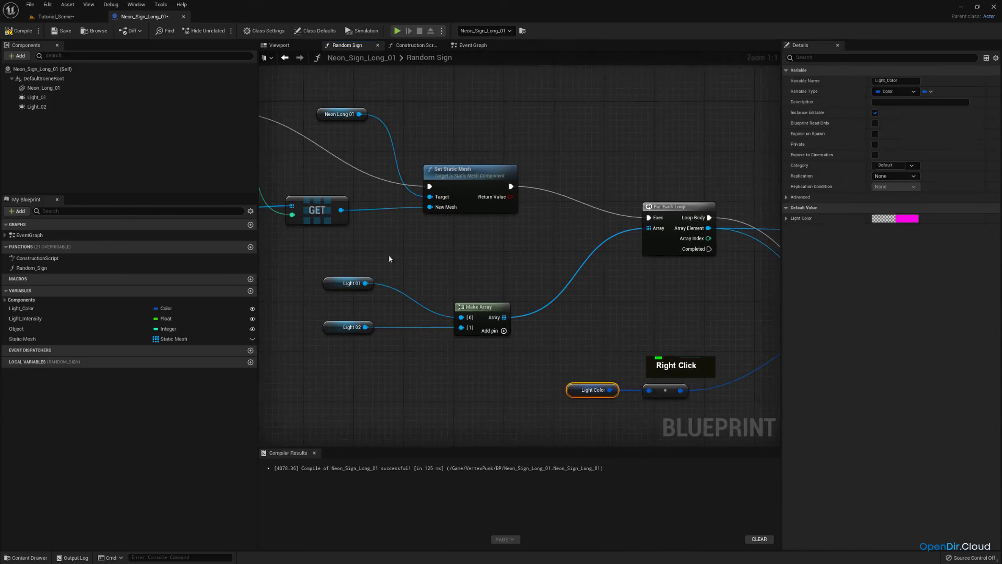
Step: Match the lights in the Make Array node with the Light_01 and Light_02 components in the 3D preview
left_click_drag(505, 367, 506, 368)
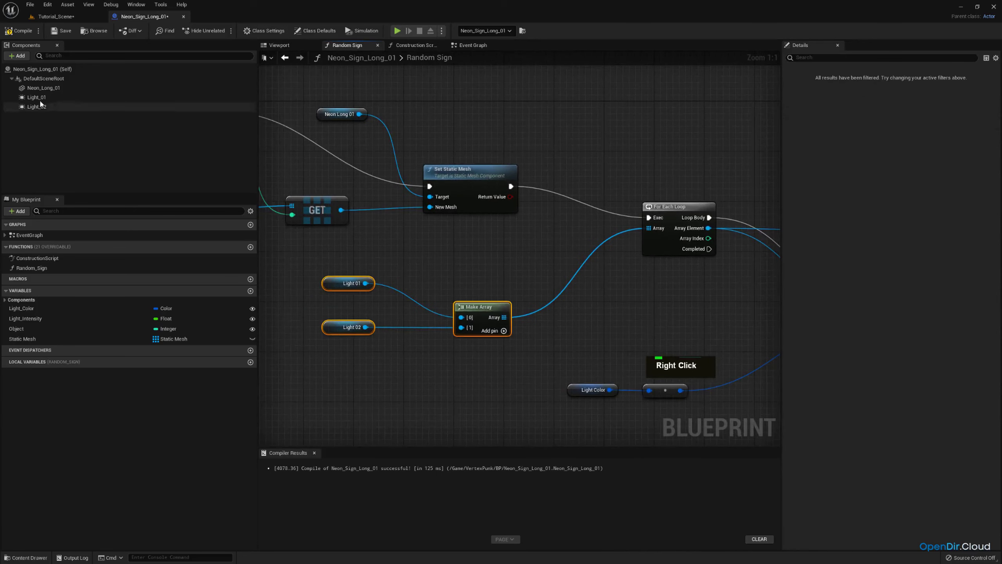
left_click(279, 45)
left_click(85, 97)
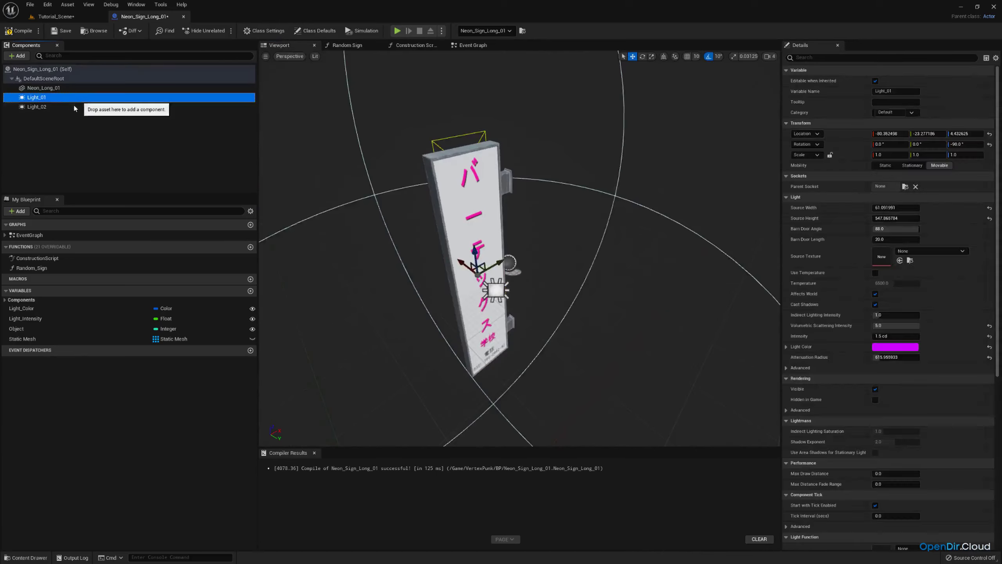
left_click(74, 106)
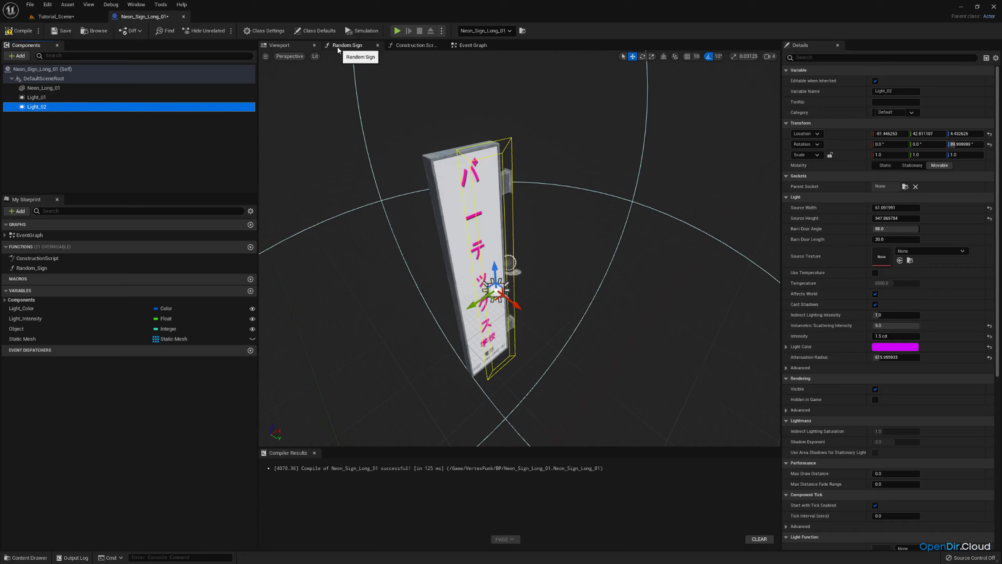
Step: Inspect the Set Light Color and Set Intensity part of the Random Sign function, including the Light Color variable feeding it
left_click(338, 49)
right_click_drag(629, 247, 377, 201)
left_click(508, 233)
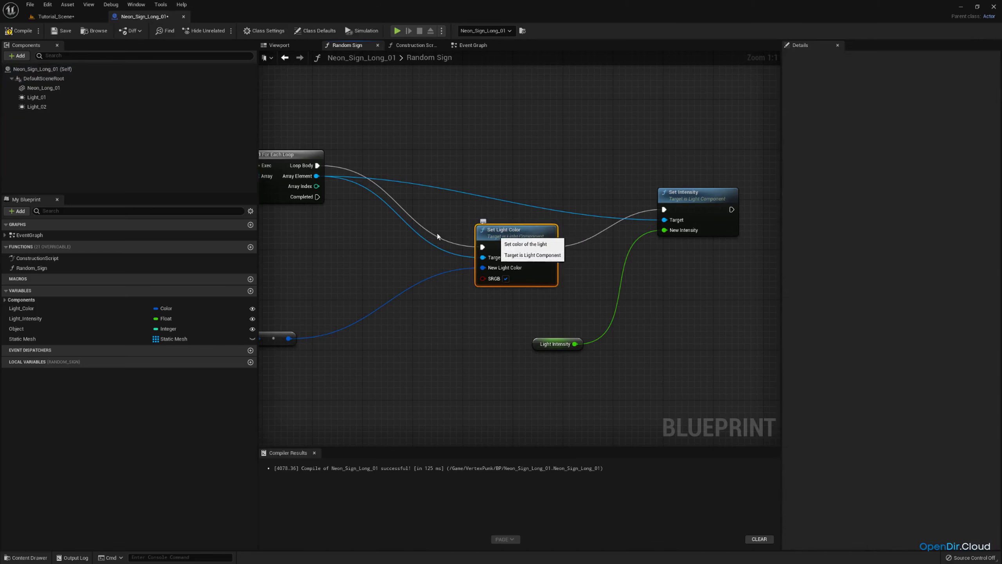
right_click_drag(508, 233, 684, 205)
left_click(379, 320)
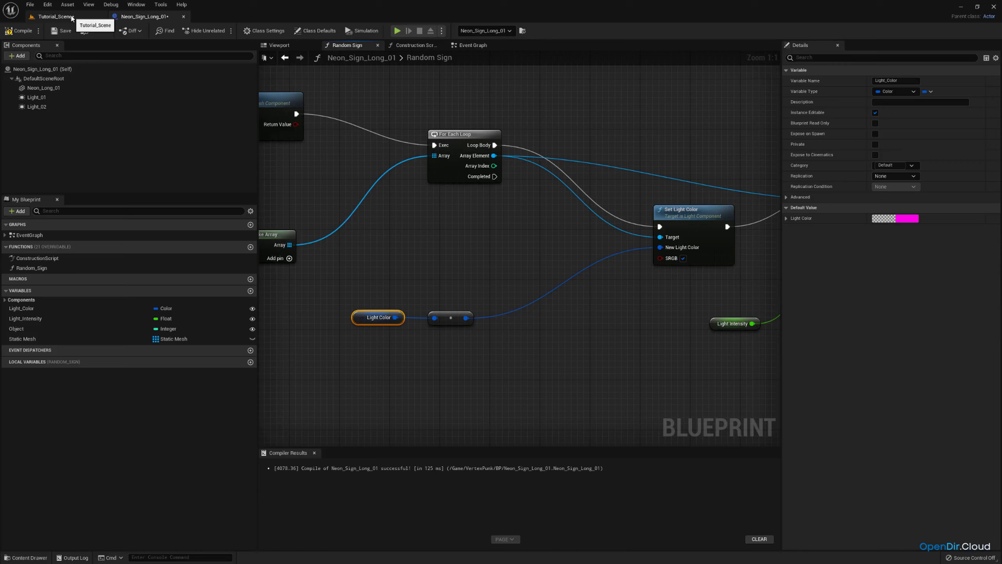
Step: Return to the Tutorial_Scene level and set the placed neon sign's Light Color to a saturated sky blue (R 0.066792, G 0.484279, B 1.0)
left_click(72, 18)
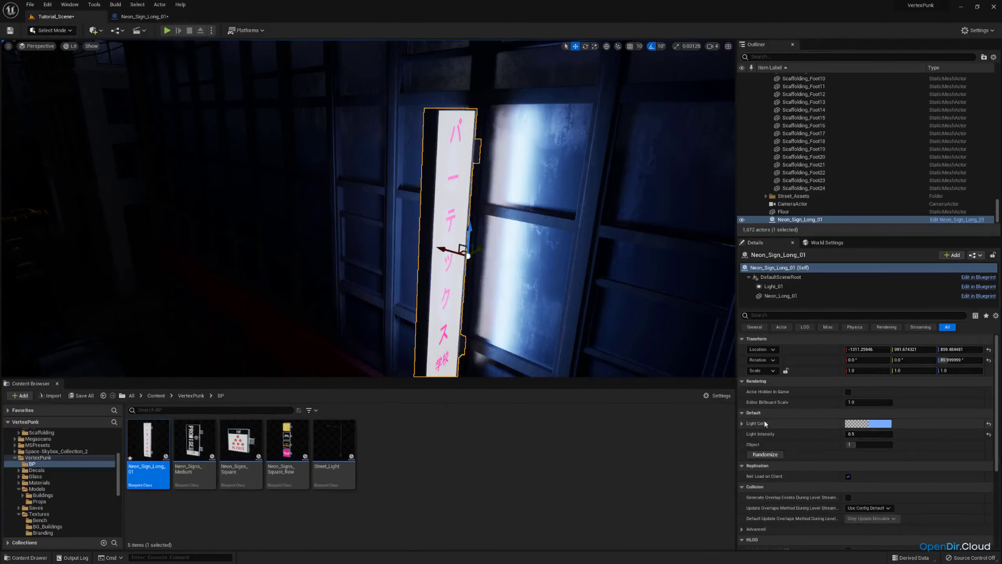
left_click(883, 423)
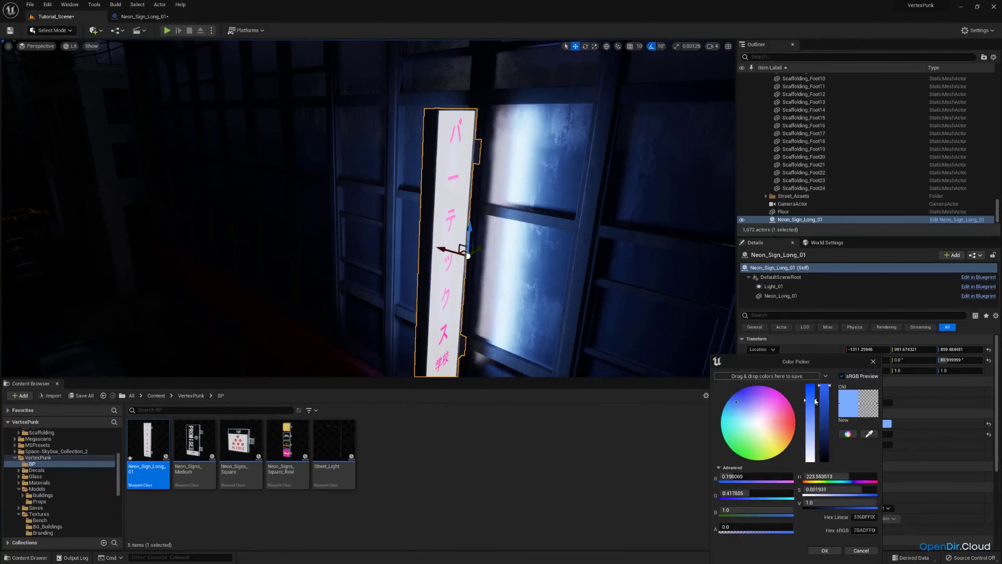
left_click(729, 404)
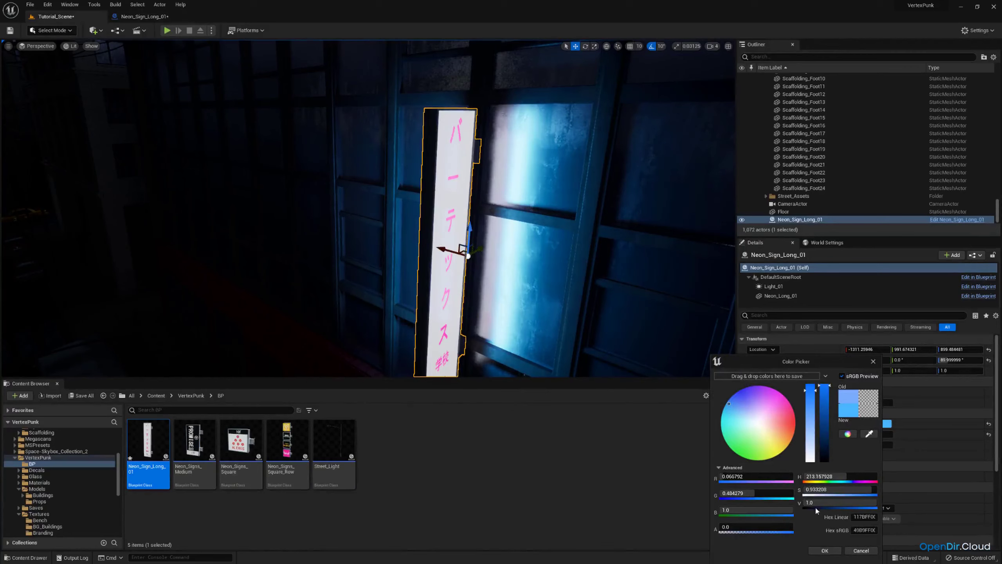
left_click(826, 551)
Step: Go back to the Neon_Sign_Long_01 blueprint and inspect the Set Intensity node and the Light Intensity variable feeding it
left_click(144, 16)
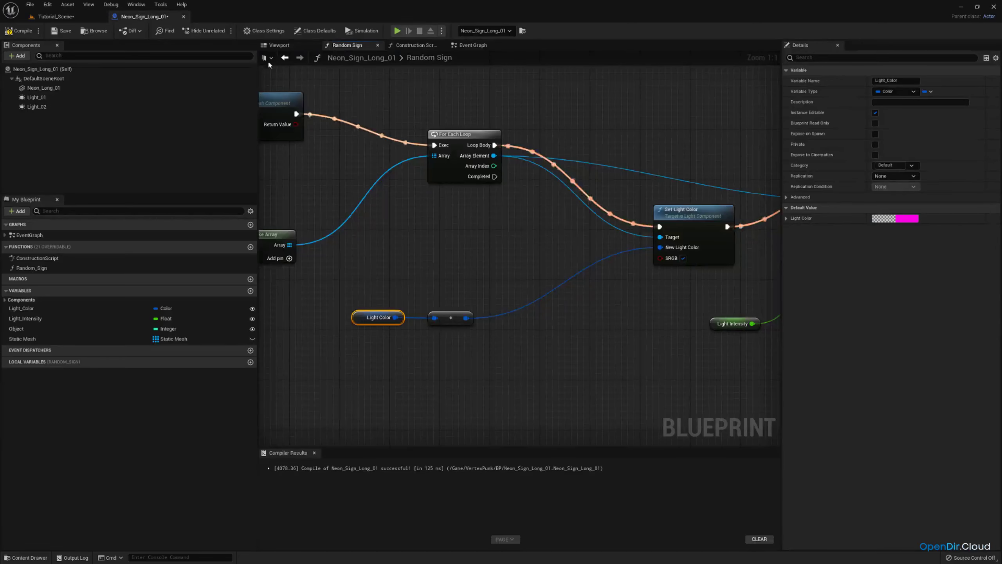
right_click_drag(666, 239, 469, 246)
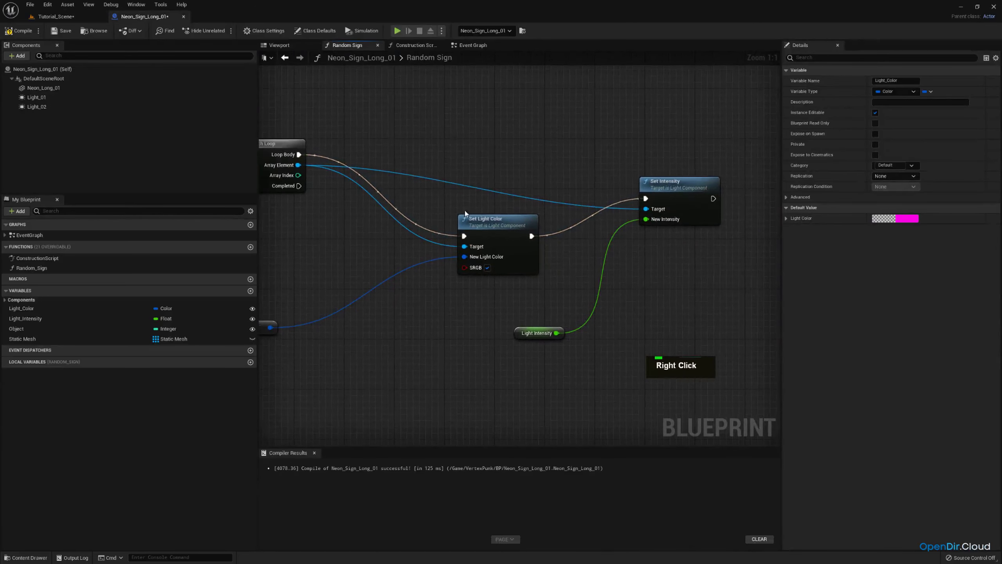
right_click_drag(592, 208, 482, 236)
left_click(568, 211)
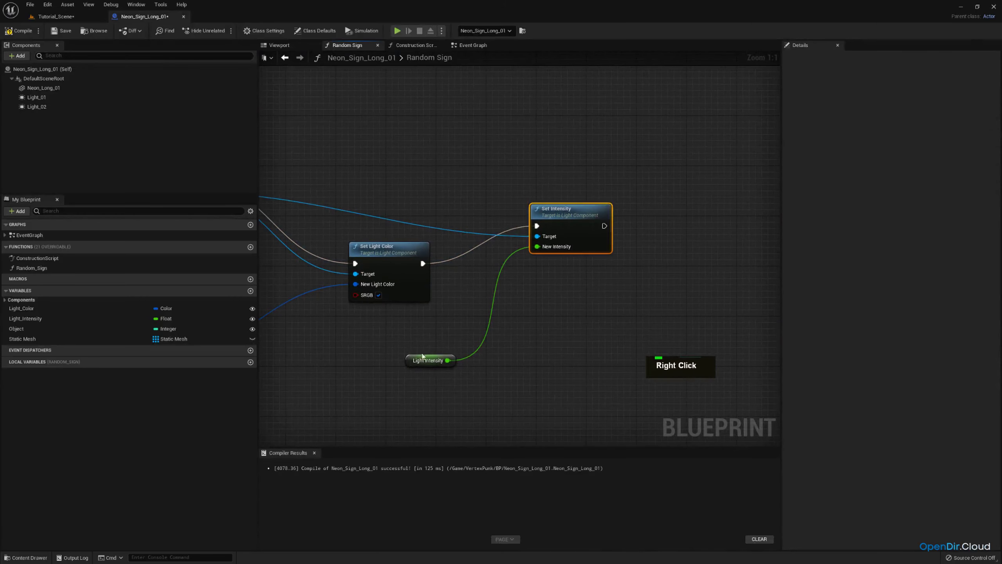
left_click(423, 357)
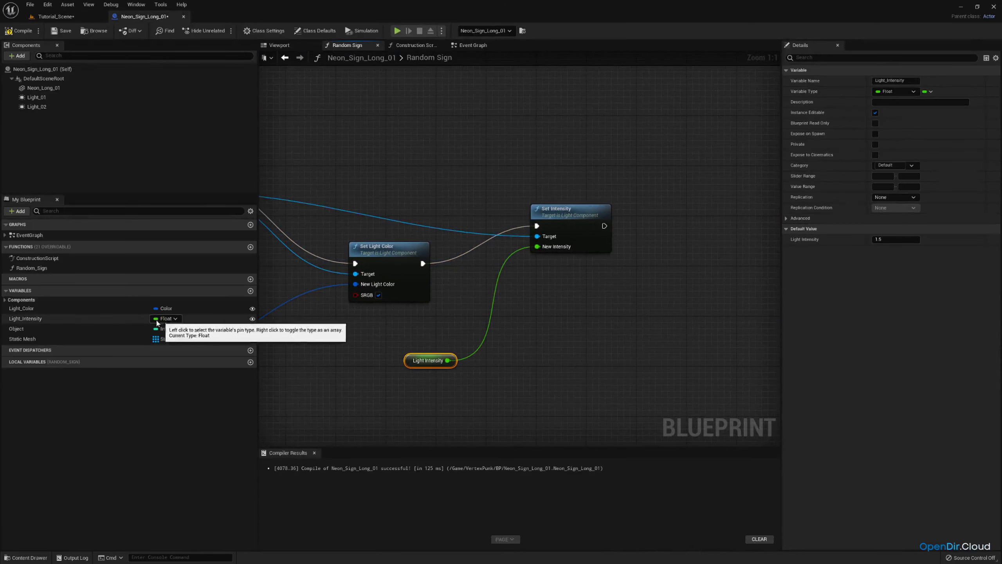
left_click(564, 211)
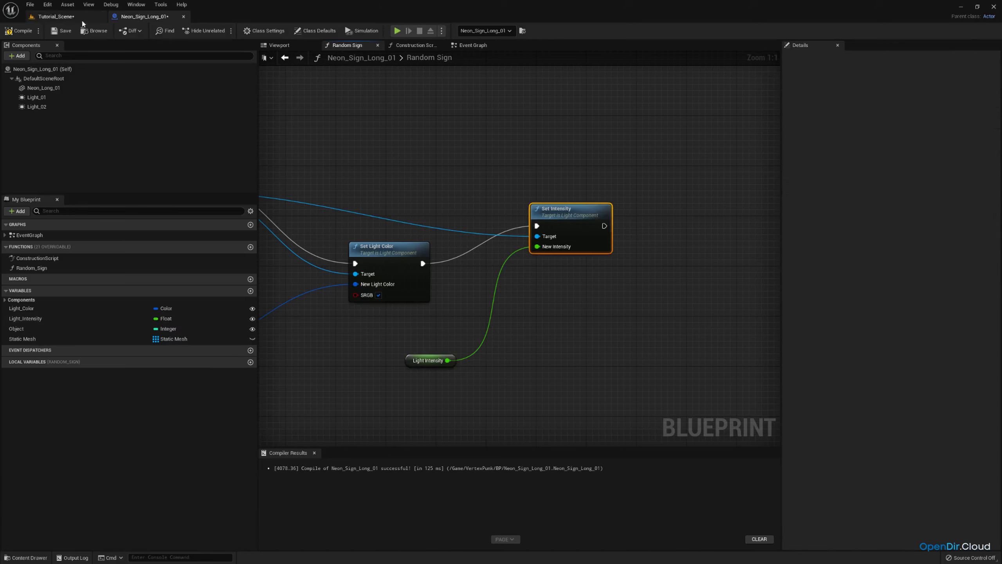
Step: Review the Random Sign function from Set Light Color and Set Intensity back through Set Static Mesh to the function's entry node
right_click_drag(430, 166, 570, 187)
left_click(499, 265)
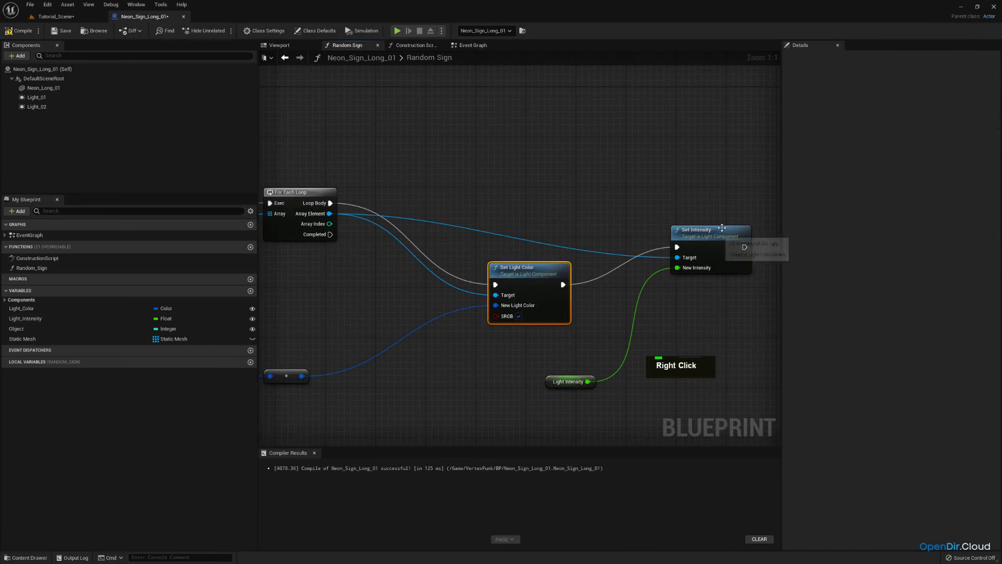
left_click(719, 231)
left_click(518, 276)
right_click_drag(399, 222, 925, 287)
left_click(619, 224)
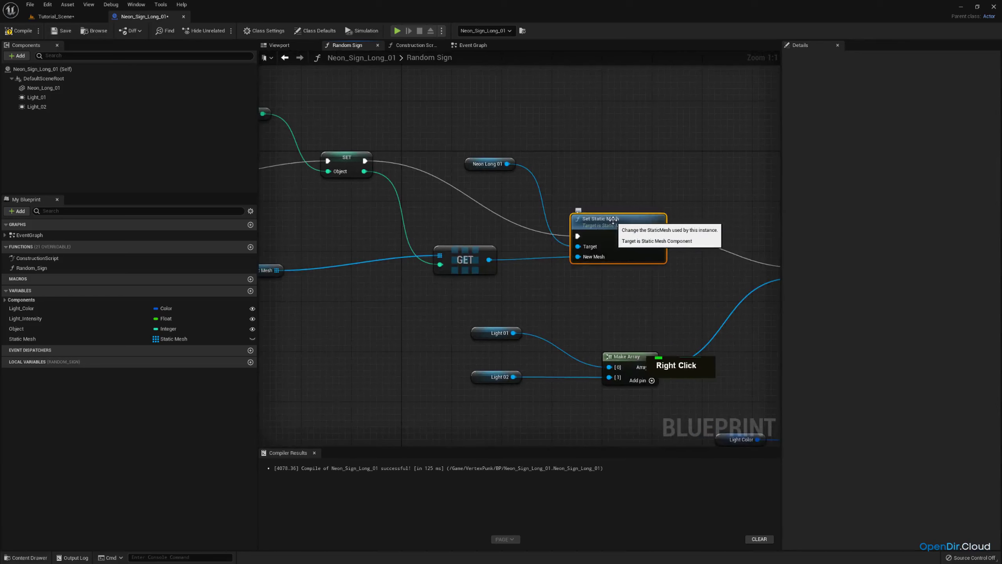
scroll(613, 221, "down", 3)
right_click_drag(375, 109, 534, 159)
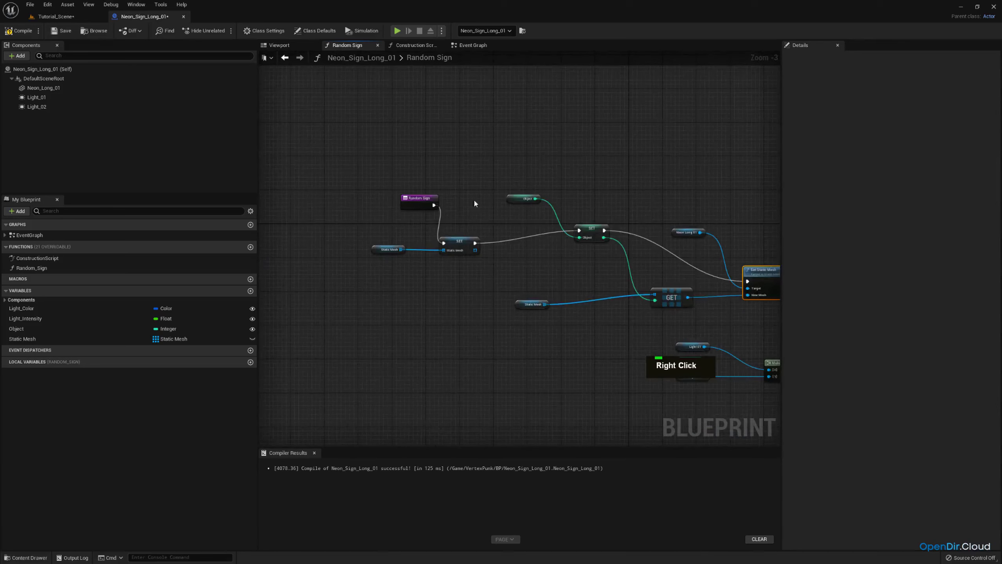
right_click_drag(716, 292, 421, 248)
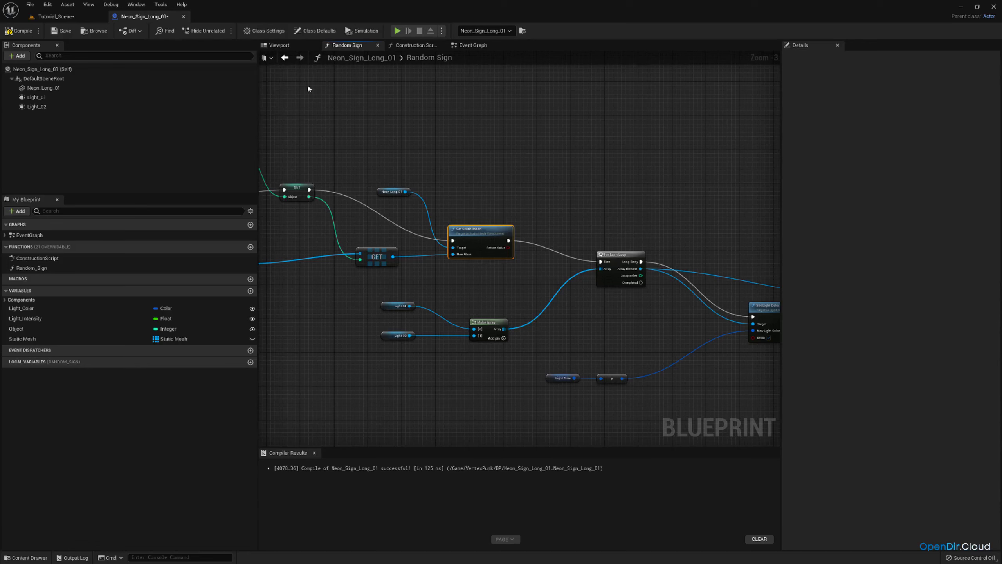
right_click_drag(300, 174, 390, 66)
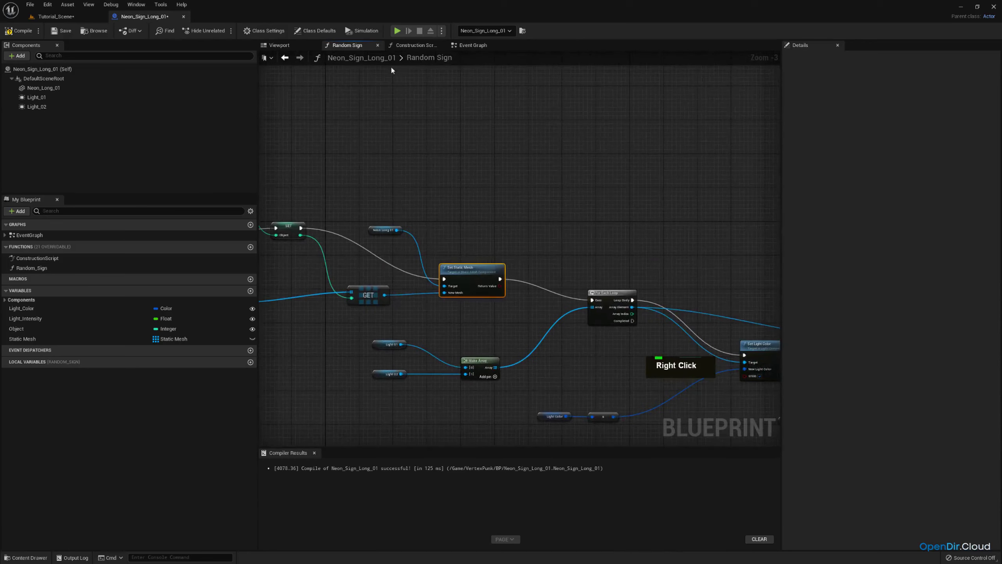
Step: Check the Construction Script and examine the Event Graph's Randomize event with its Length, Random Integer, Set Object and Random Sign nodes
left_click(404, 45)
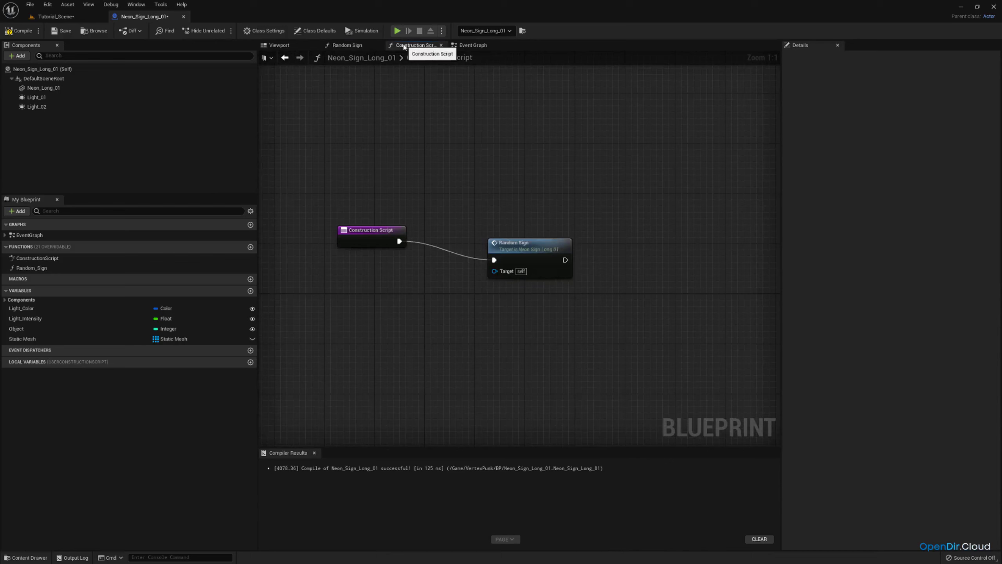
left_click(461, 46)
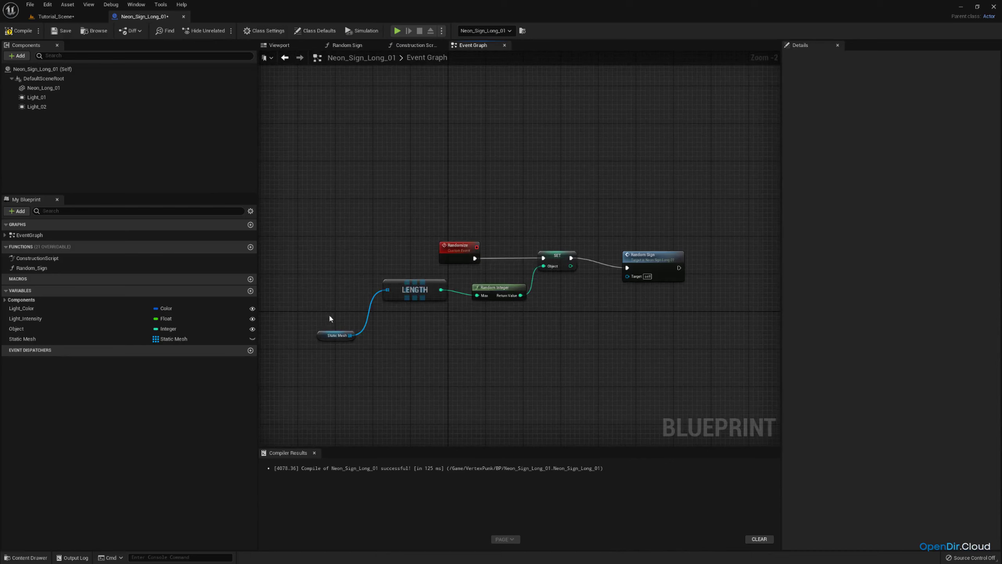
left_click_drag(310, 192, 717, 356)
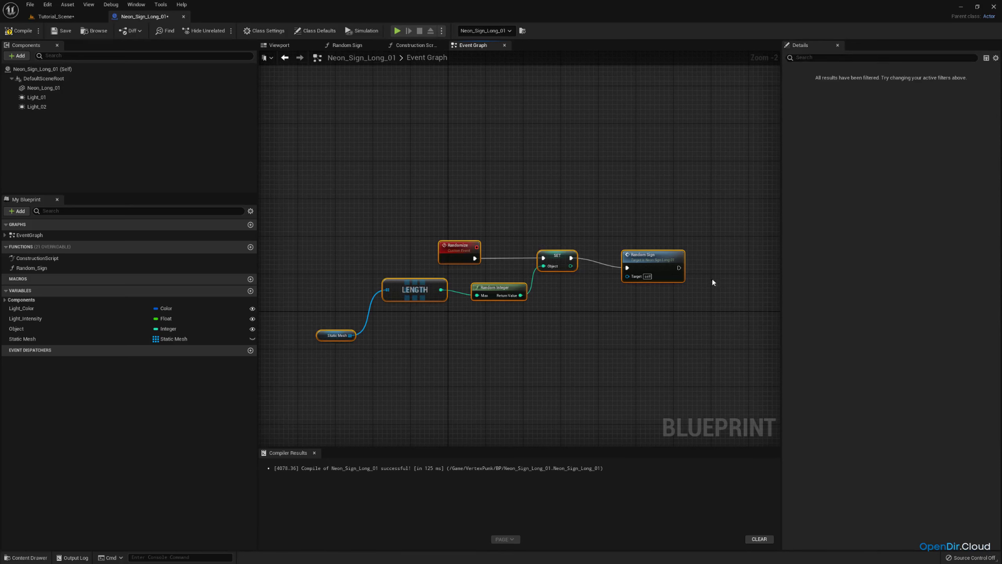
scroll(312, 327, "up", 2)
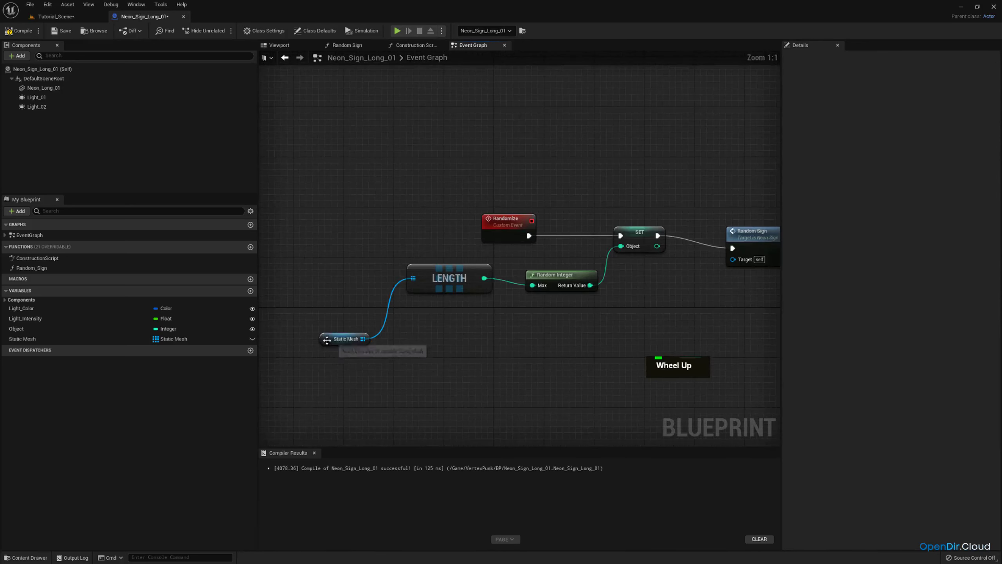
left_click(340, 339)
right_click_drag(592, 274, 467, 334)
left_click(439, 334)
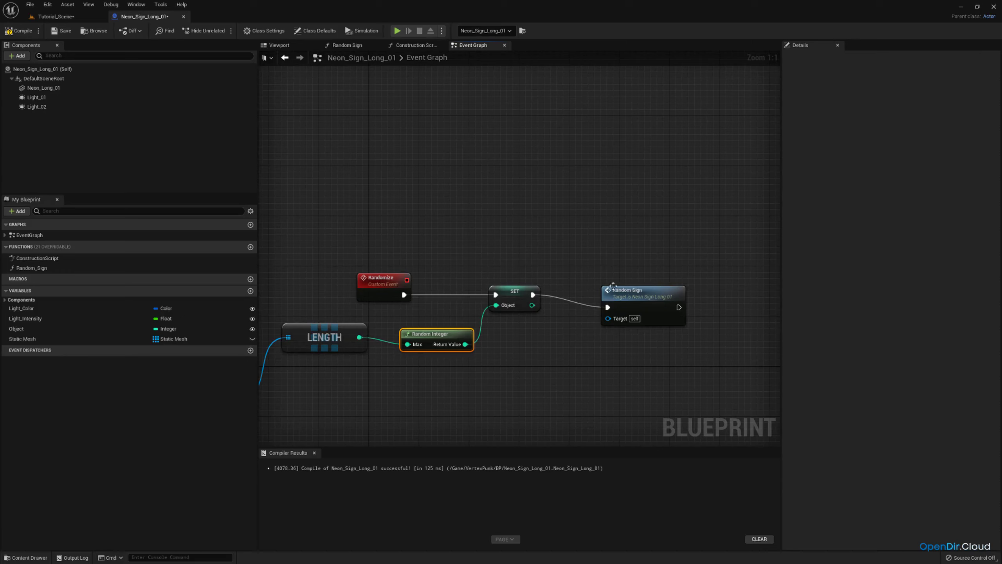
left_click(614, 289)
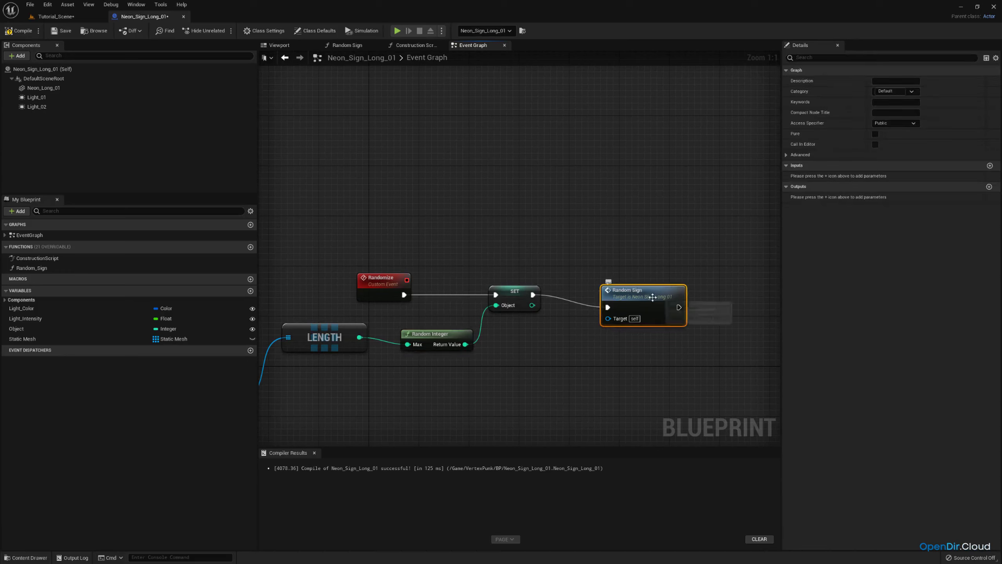
Step: Return to the Tutorial_Scene level and inspect the placed sign's DefaultSceneRoot and Neon_Long_01 components
left_click(66, 15)
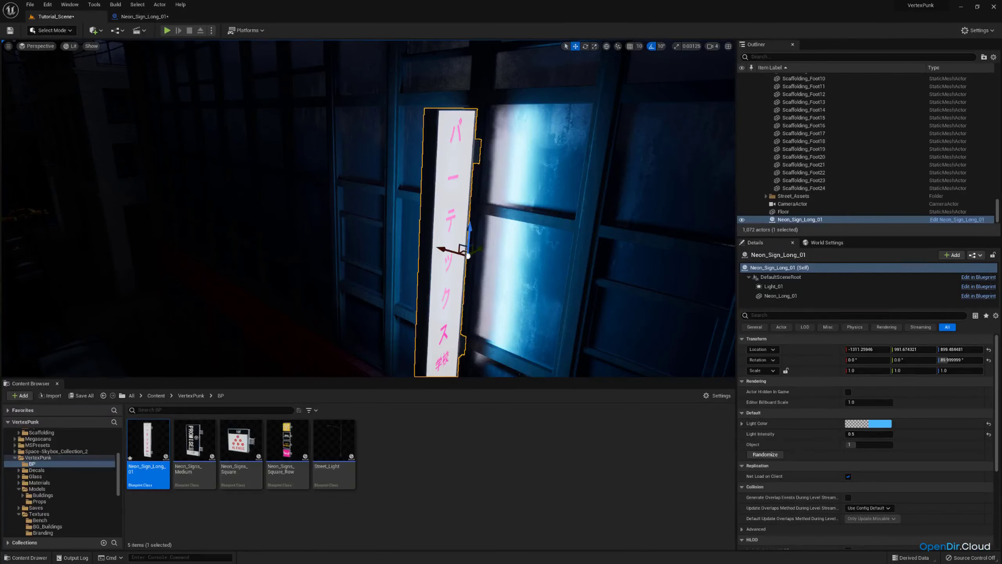
key("s")
mouse_move(412, 194)
right_mouse_down()
mouse_move(391, 205)
mouse_move(400, 189)
right_mouse_up()
scroll(411, 195, "up", 1)
key("d")
key("w")
key("q")
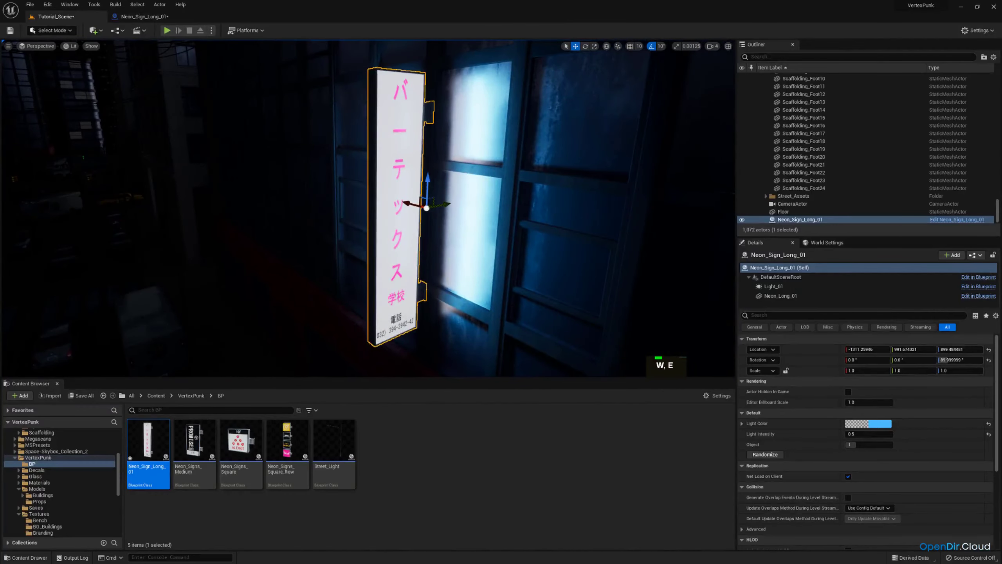
left_click(784, 295)
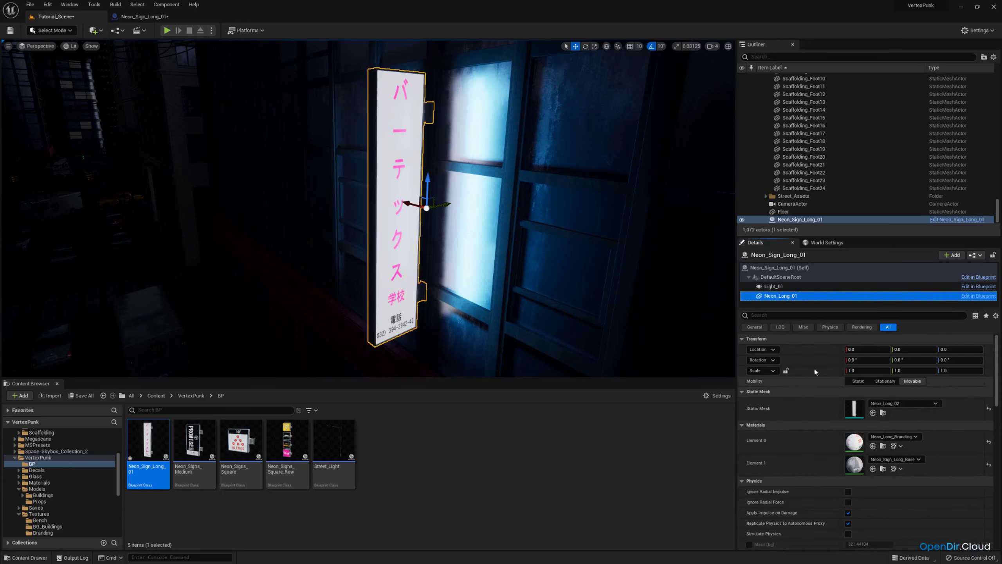
left_click(780, 277)
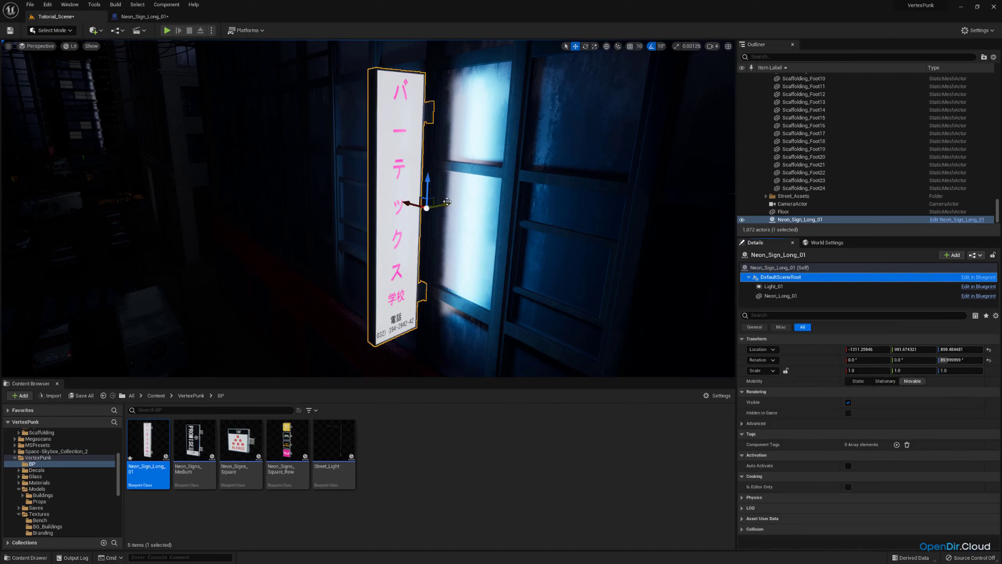
left_click(780, 296)
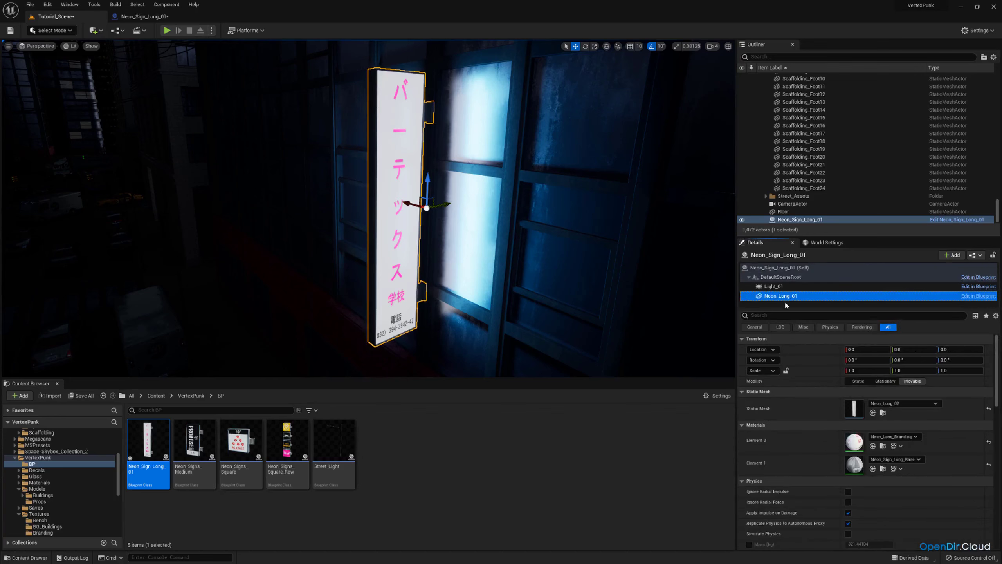
Step: Select the Neon_Sign_Long_01 actor itself and randomize its sign design twice
left_click(780, 274)
double_click(781, 269)
left_click(765, 454)
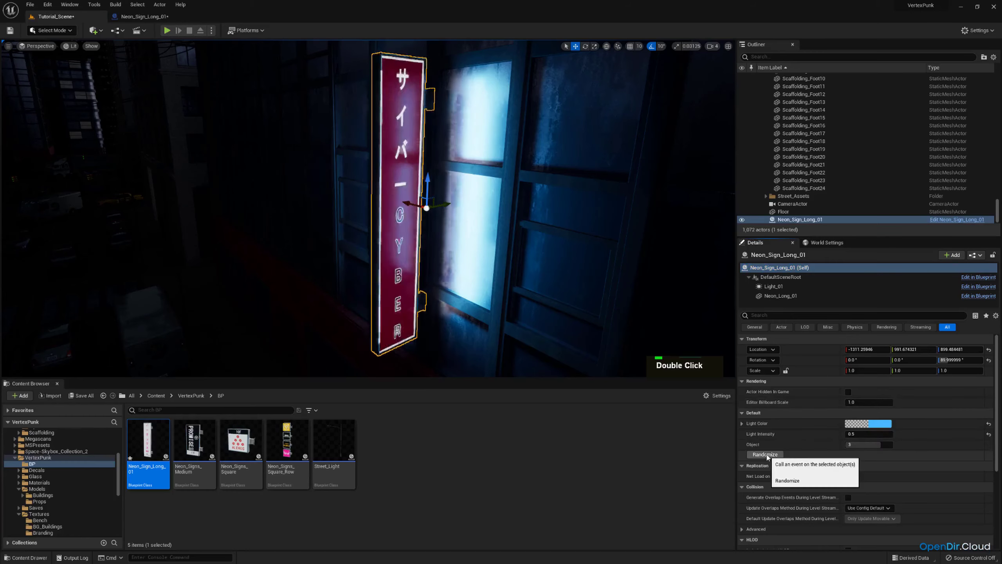
left_click(765, 454)
Step: Examine the randomized neon sign and its glow on the building, both close up and from farther along the street
key("s")
mouse_move(450, 195)
right_mouse_down()
mouse_move(403, 197)
mouse_move(432, 205)
mouse_move(451, 196)
right_mouse_up()
key("w")
scroll(432, 205, "down", 2)
key("d")
key("e")
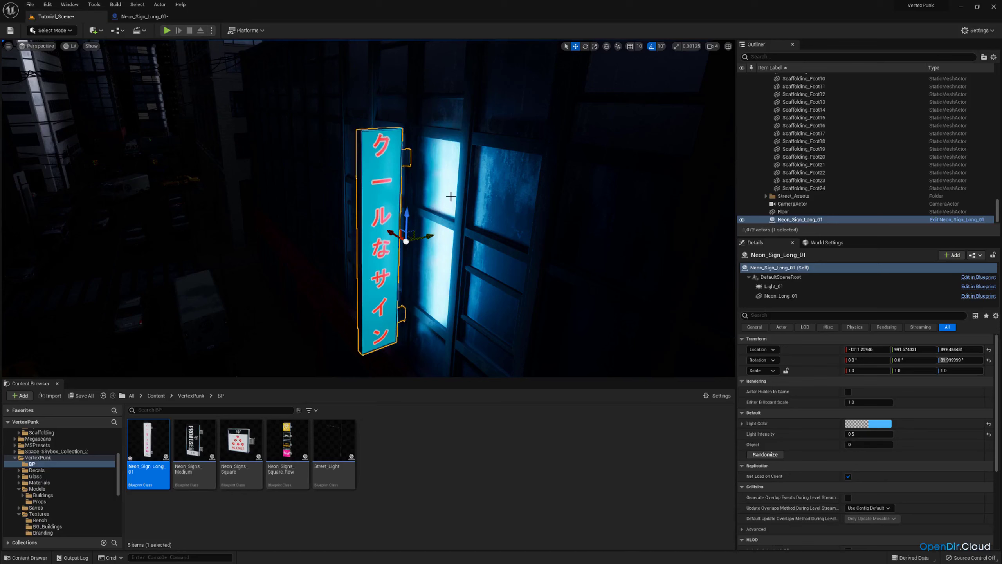
right_click_drag(450, 193, 451, 193)
key("q")
key("a")
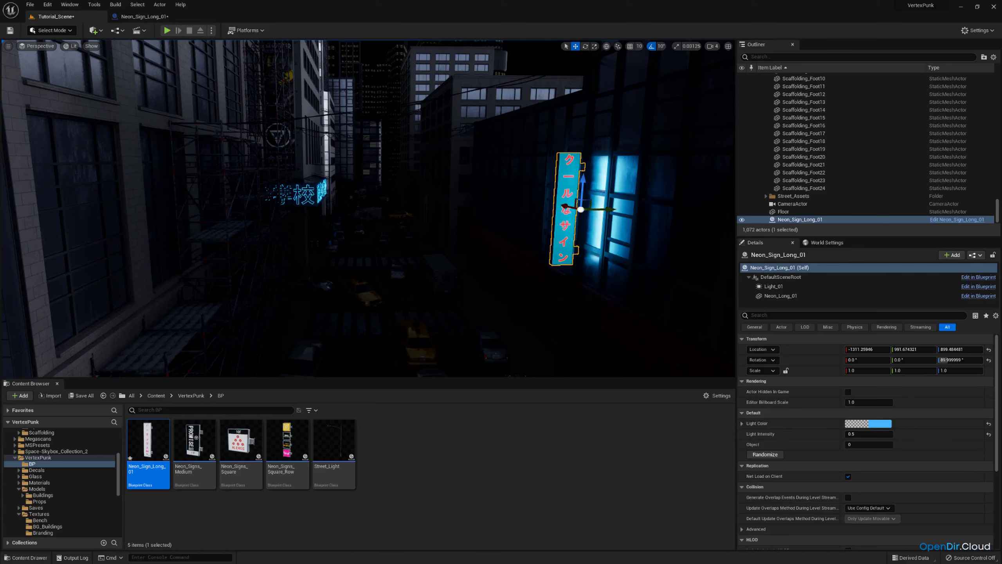
key("d")
right_click_drag(368, 209, 529, 225)
key("a")
key("a")
key("w")
key("e")
right_click_drag(422, 196, 422, 196)
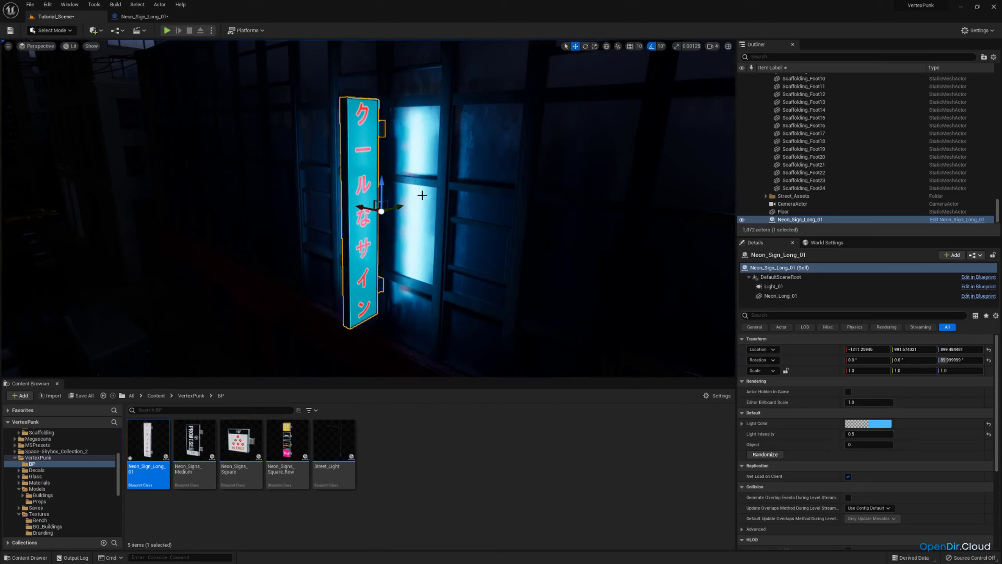
Step: Place a Street_Light blueprint on the sidewalk by the crosswalk and rotate it 90° around its vertical axis so its arm reaches over the road
key("w")
right_click_drag(439, 161, 440, 160)
left_click_drag(336, 429, 379, 262)
key("s")
right_click_drag(379, 262, 379, 262)
key("a")
key("w")
key("e")
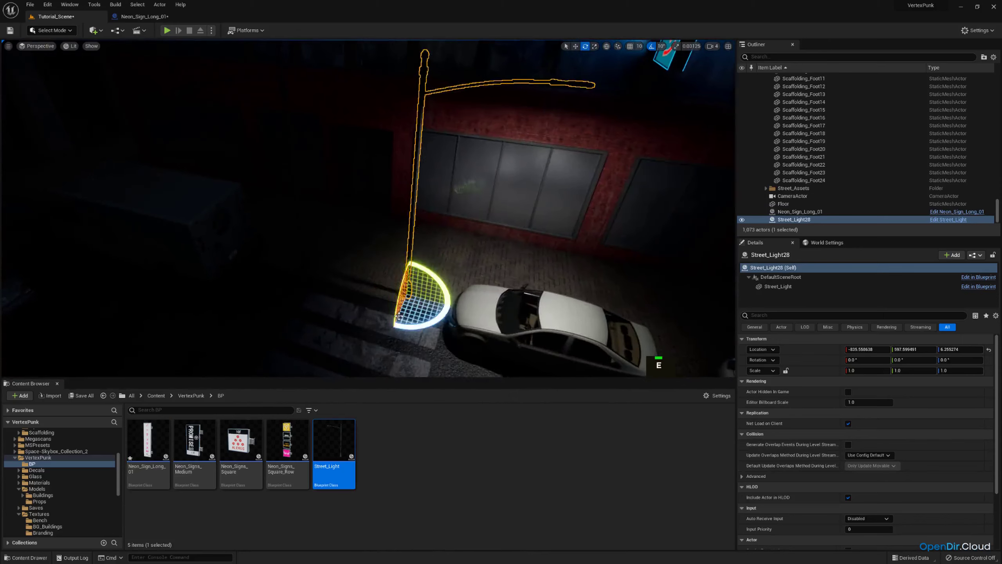
left_click_drag(442, 316, 391, 329)
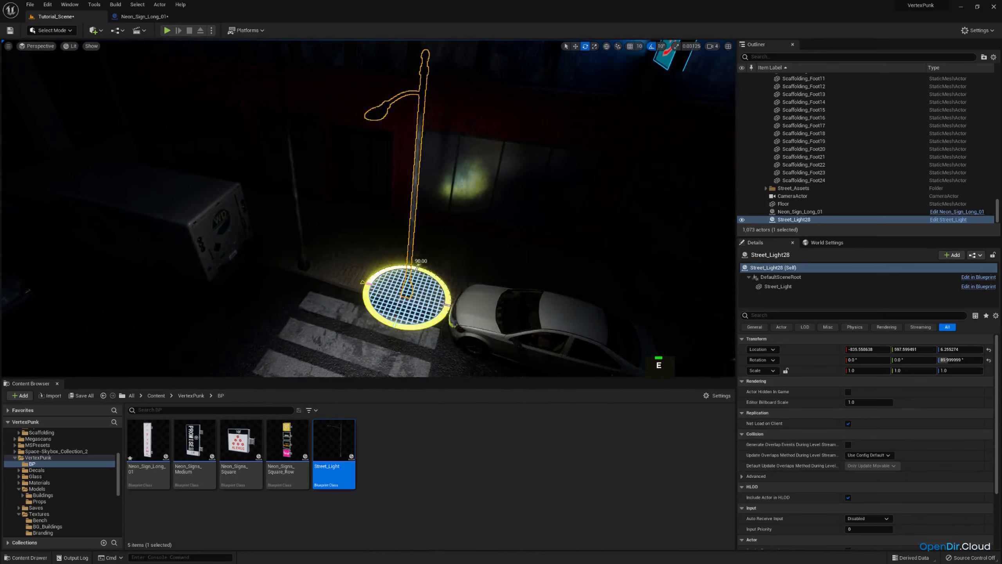
Step: Leave game view and examine the new street light's lamp head and the light cone it casts onto the street
key("w")
right_click_drag(381, 262, 381, 262)
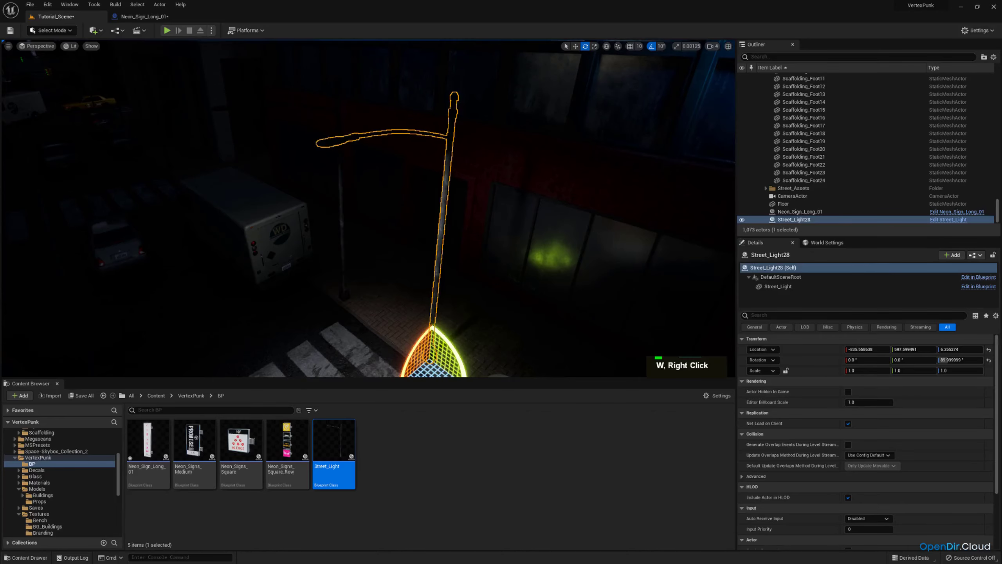
key("g")
key("w")
right_click_drag(436, 308, 437, 308)
scroll(437, 309, "down", 1)
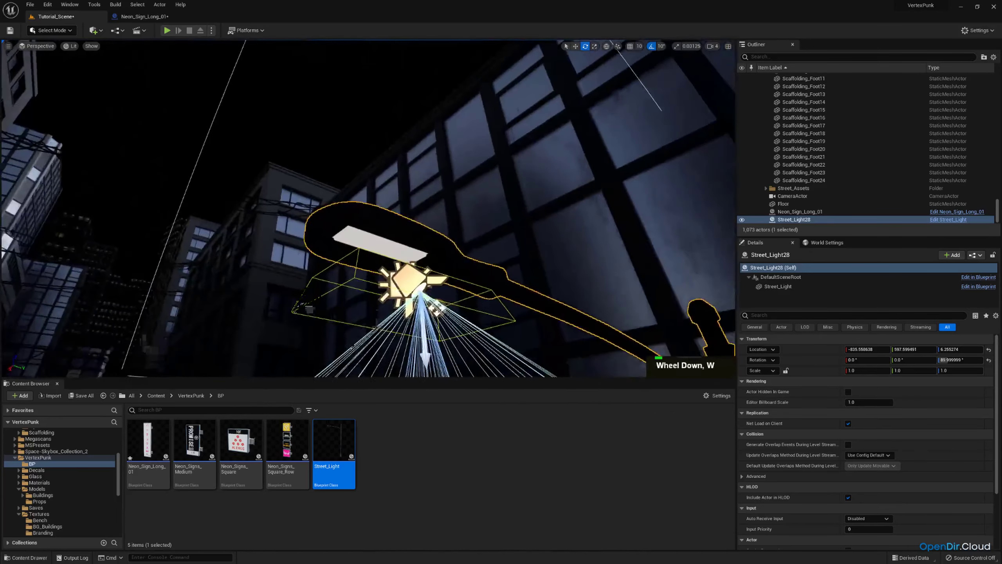
right_click_drag(380, 262, 381, 262)
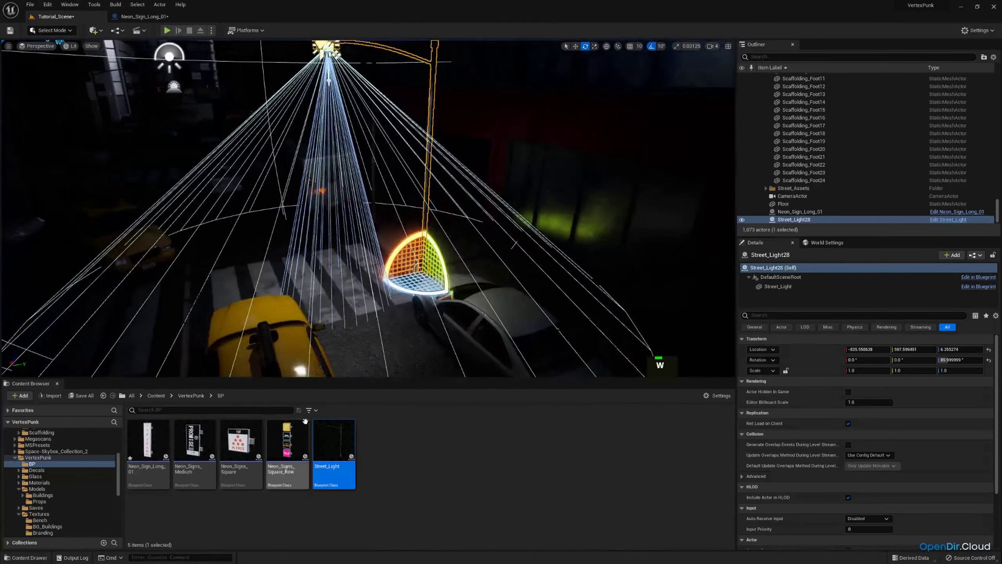
Step: Open the Street_Light blueprint and check its Construction Script and Event Graph
double_click(334, 440)
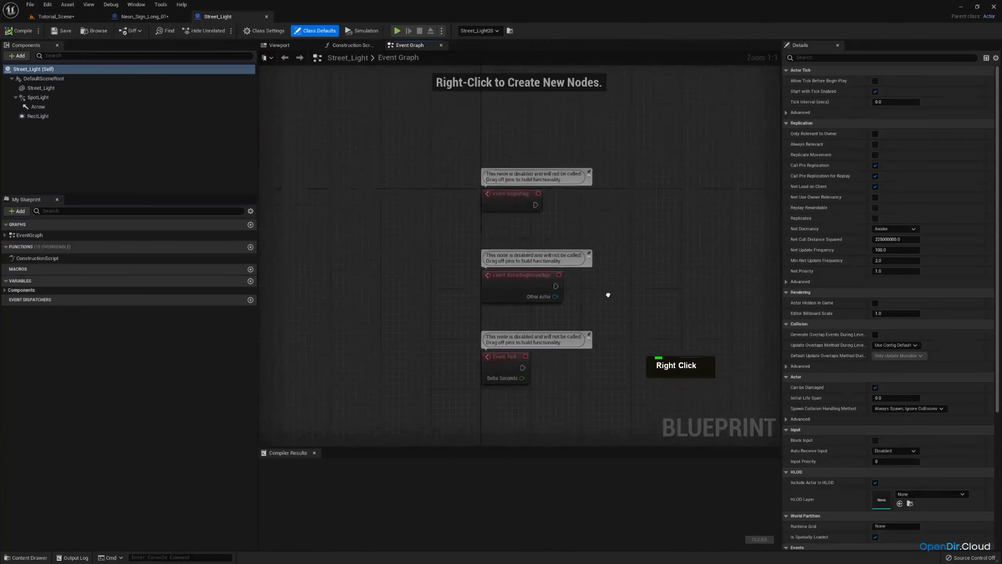
left_click(349, 45)
left_click(402, 46)
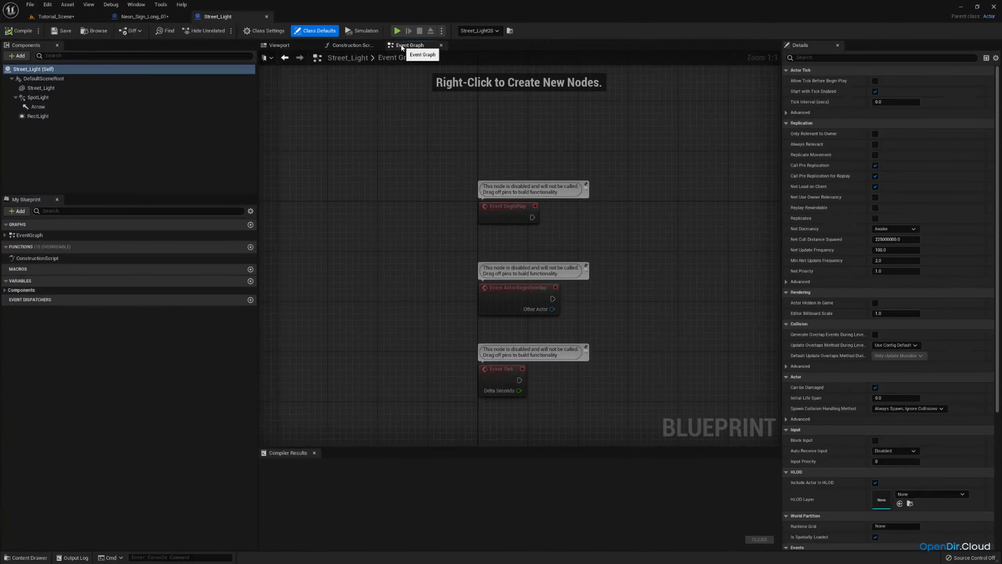
Step: Show the Street_Light blueprint's 3D view and examine the SpotLight component's cone and light settings
left_click(362, 47)
left_click(279, 45)
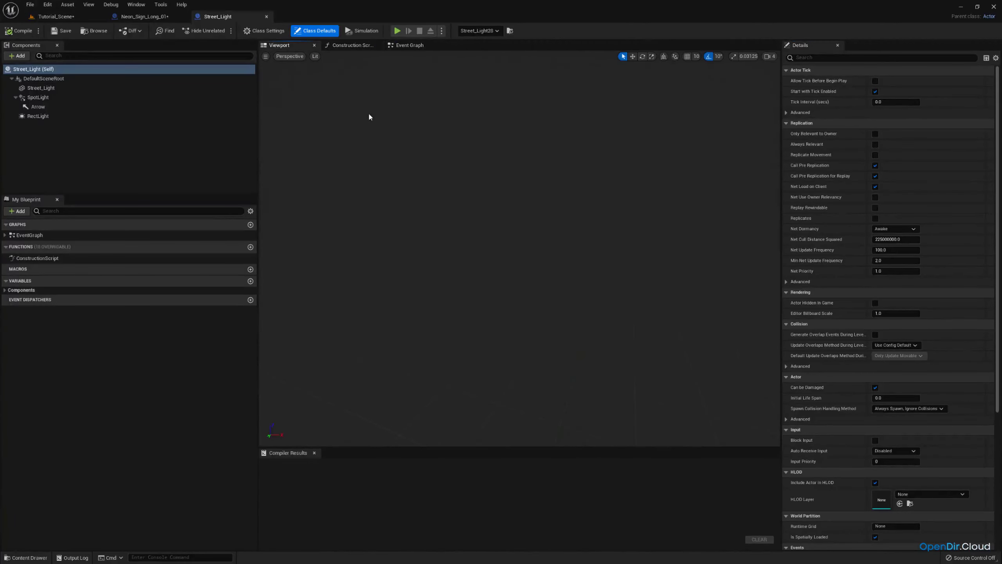
right_click(371, 120)
key("s")
right_click_drag(372, 120, 364, 109)
key("d")
key("a")
key("w")
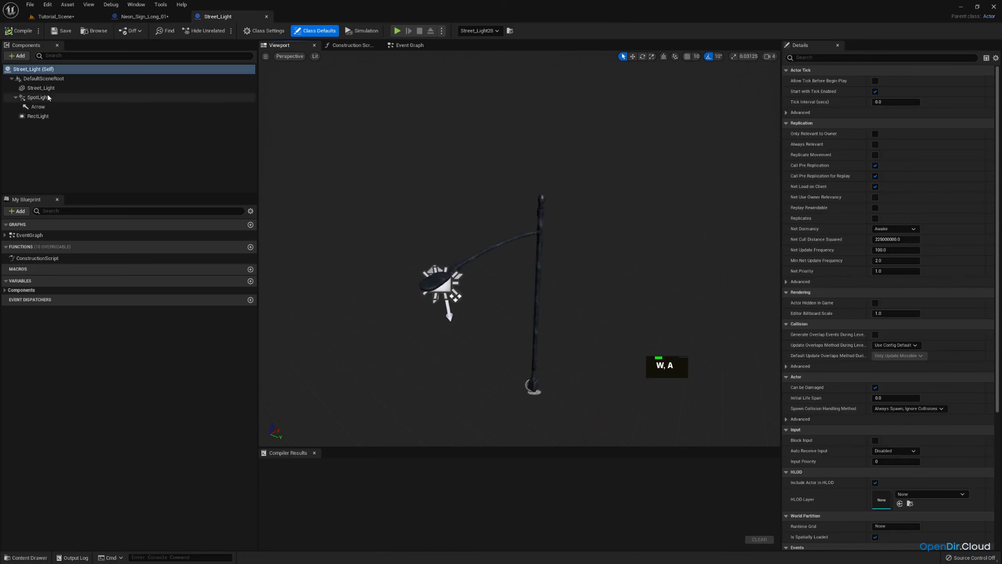
left_click(79, 98)
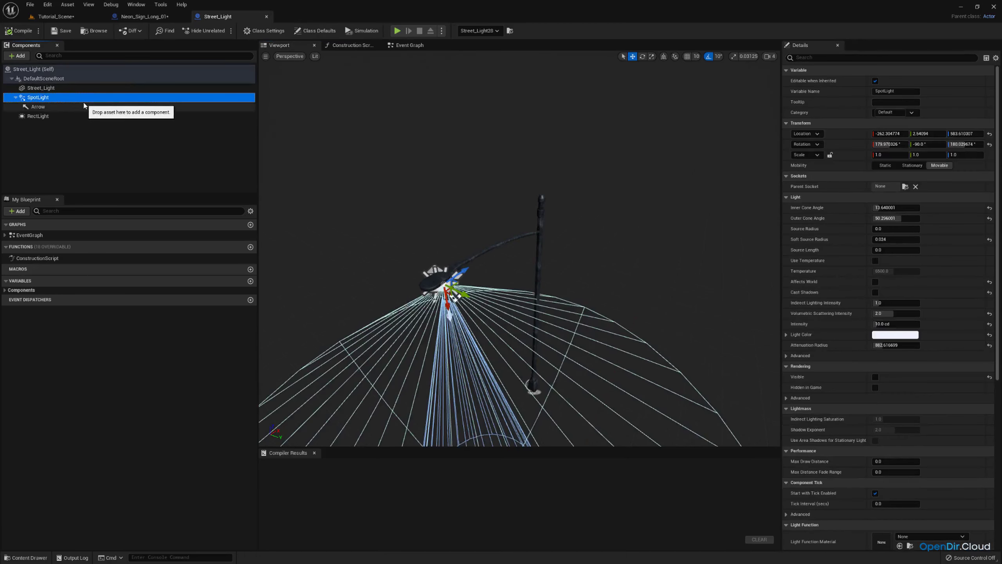
left_click(15, 96)
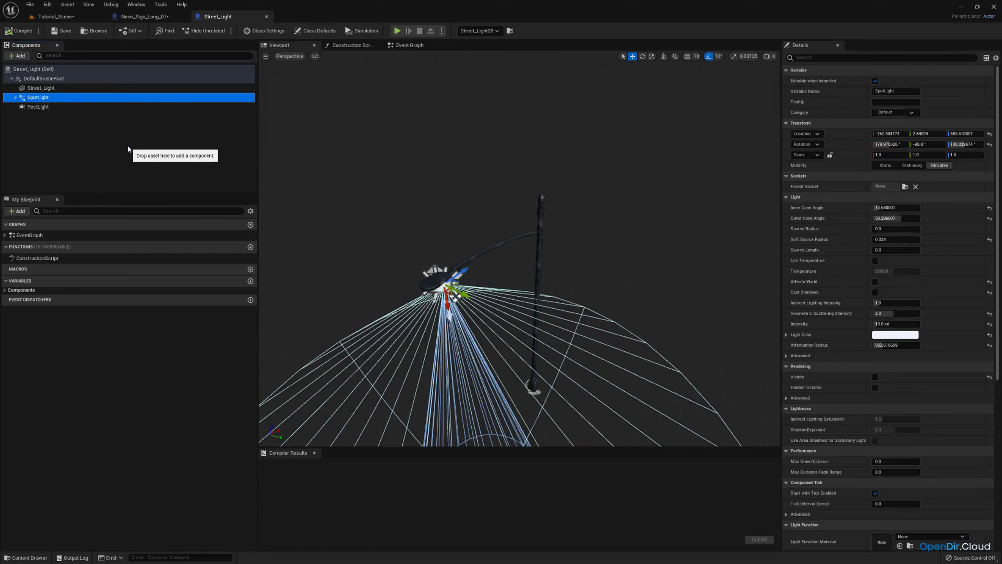
key("d")
right_click_drag(499, 181, 614, 187)
key("a")
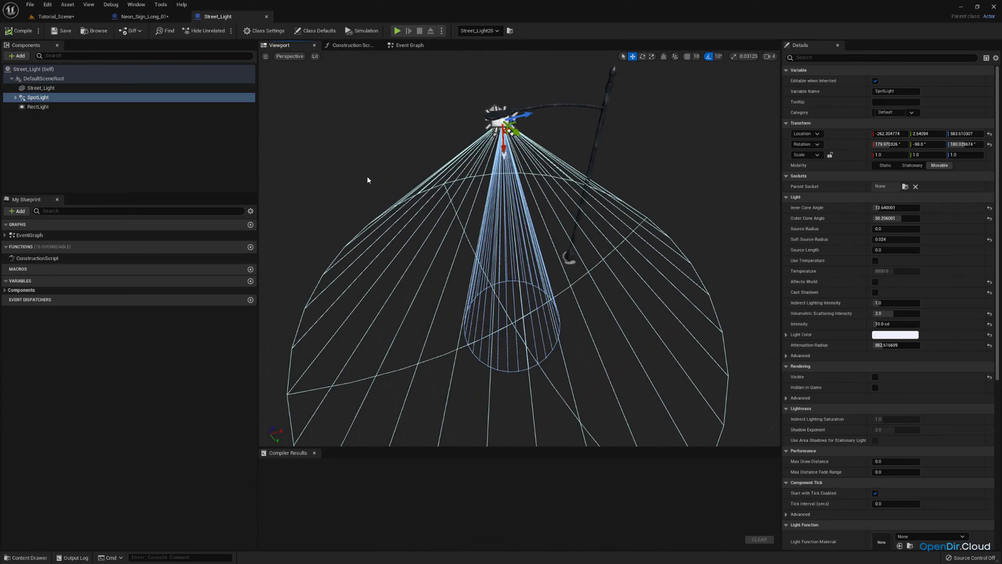
Step: Compare the placed street light in the level with its blueprint, close the Street_Light blueprint and return to the level
left_click(83, 18)
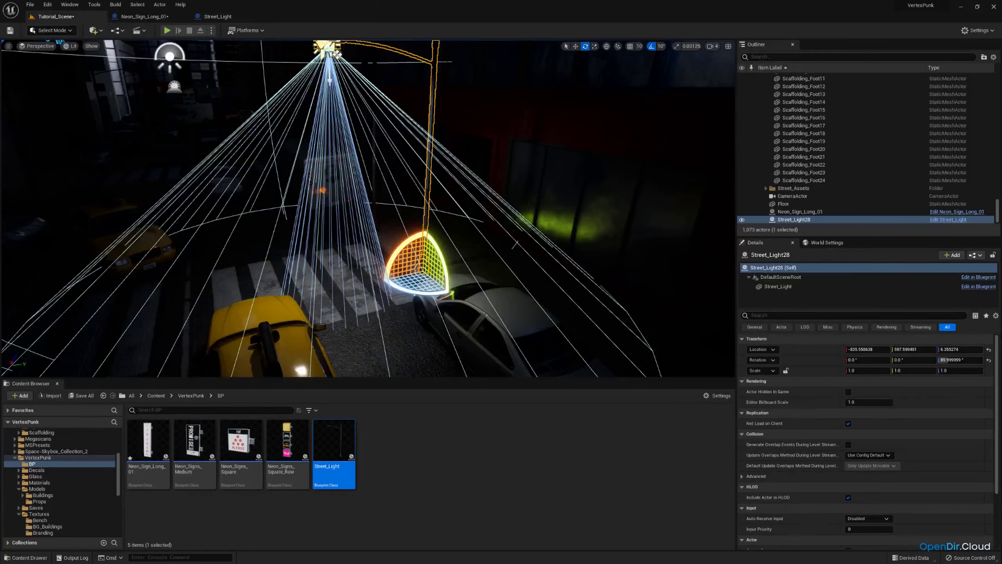
key("s")
right_click_drag(330, 87, 331, 127)
left_click(226, 17)
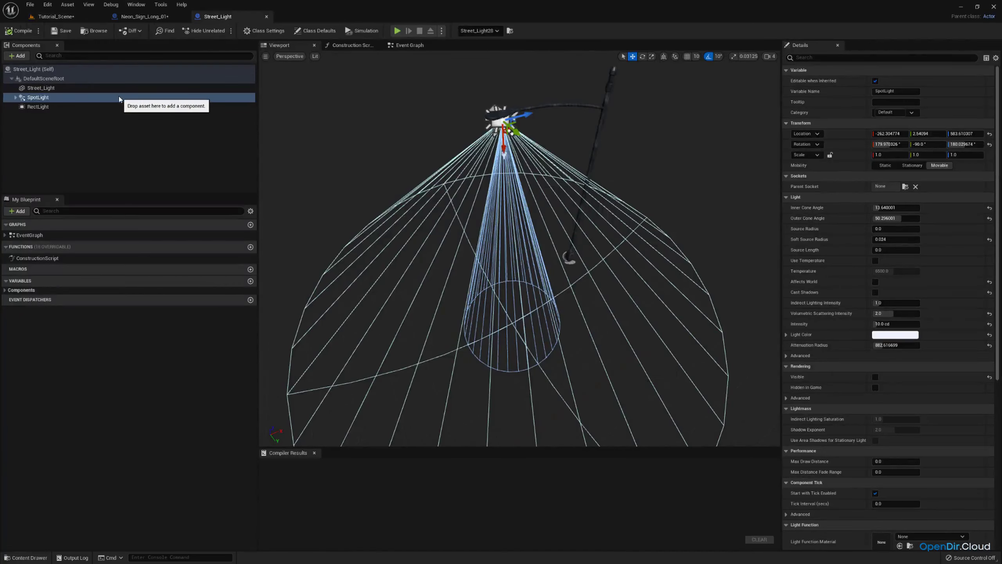
left_click(267, 16)
left_click(55, 16)
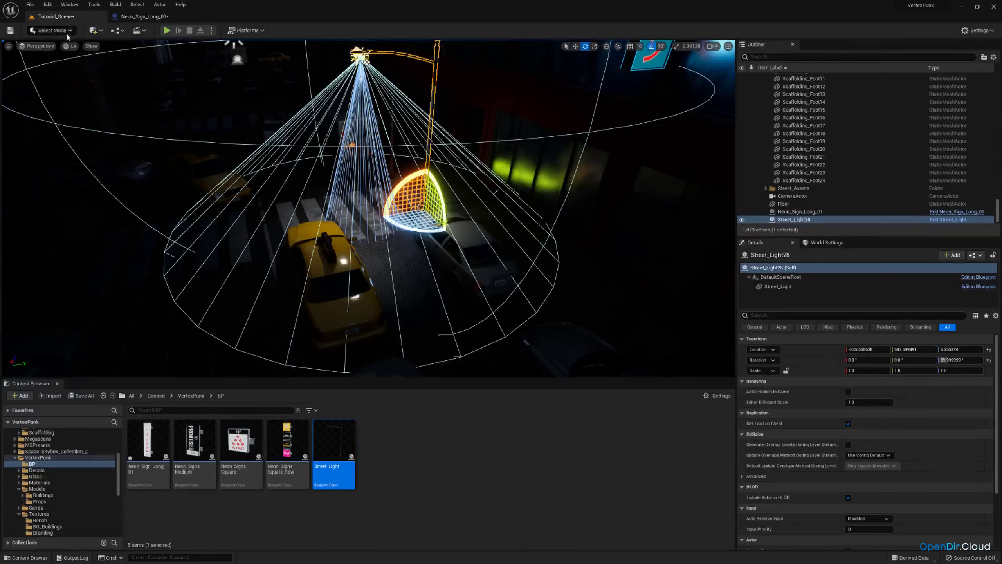
left_click(51, 31)
left_click(56, 76)
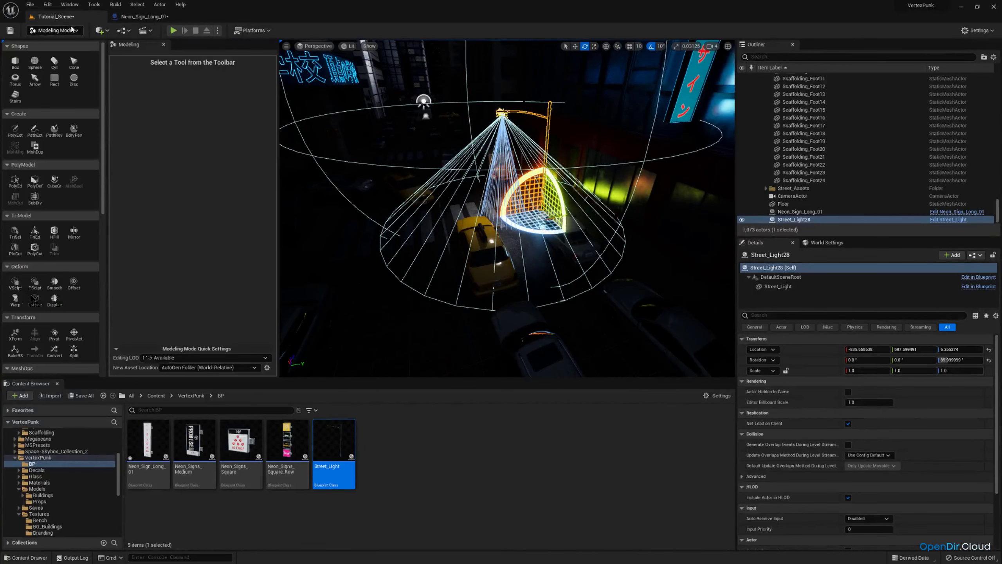
left_click(55, 31)
left_click(52, 45)
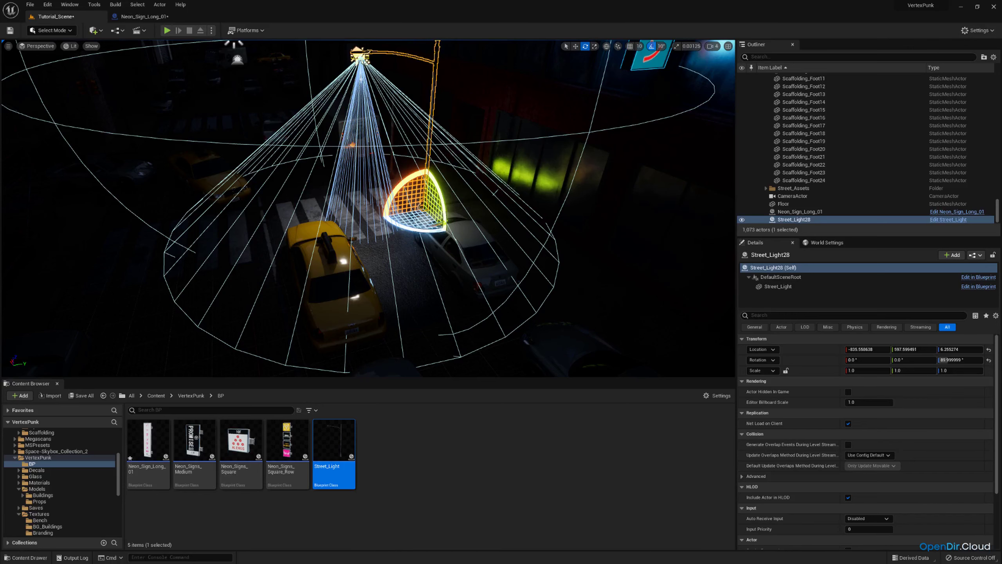
Step: Set the level's view mode to Unlit and bring the plain street light along the sidewalk into view
right_click_drag(363, 180, 422, 184)
key("e")
key("s")
key("d")
key("w")
right_click_drag(369, 201, 364, 200)
left_click(72, 46)
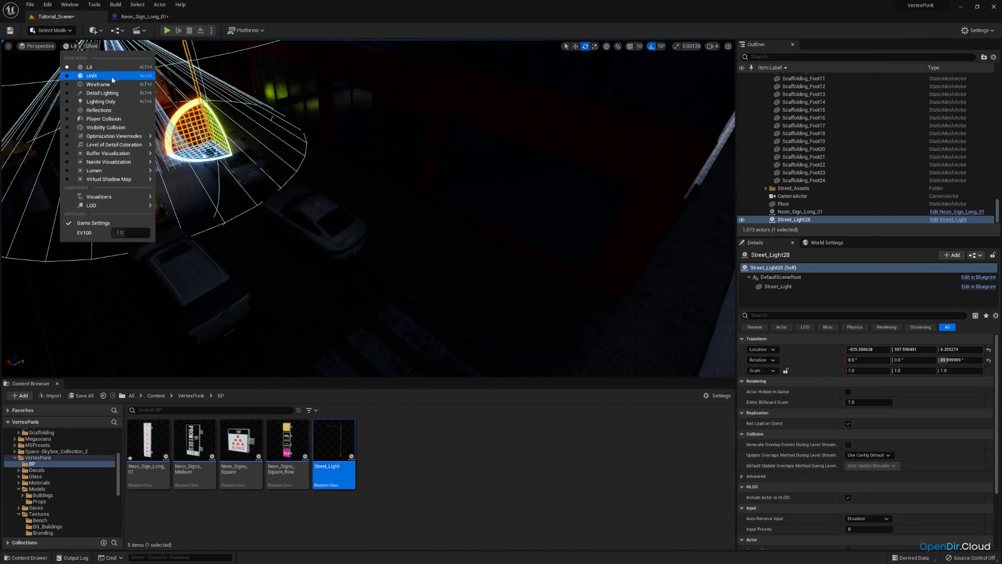
left_click(91, 76)
right_click_drag(237, 158, 245, 162)
key("e")
key("w")
right_click_drag(371, 181, 375, 182)
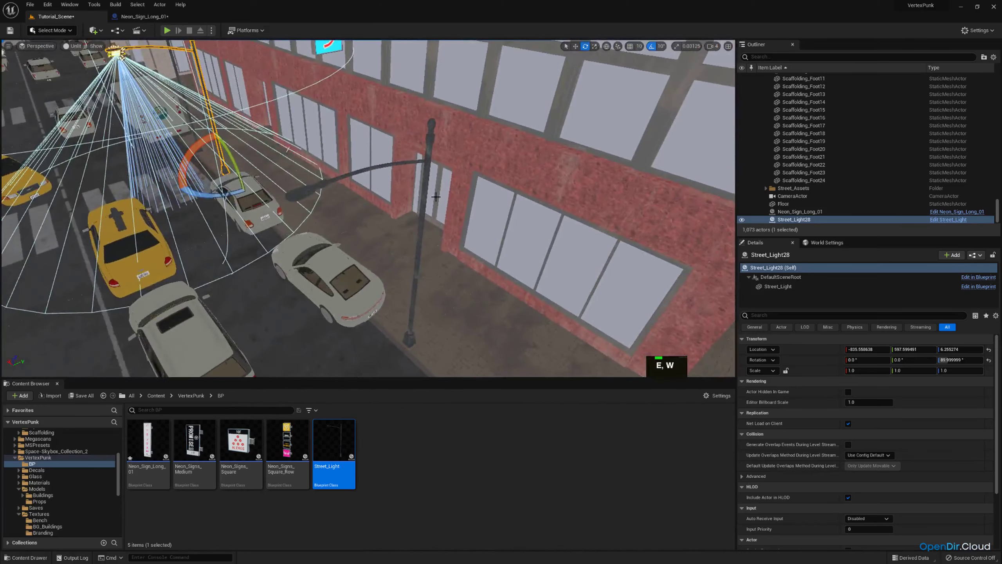
Step: Copy the location of the plain Street_Light3 static mesh and delete that mesh from the sidewalk
key("s")
right_click_drag(436, 196, 198, 63)
key("w")
key("a")
key("d")
key("w")
key("w")
key("a")
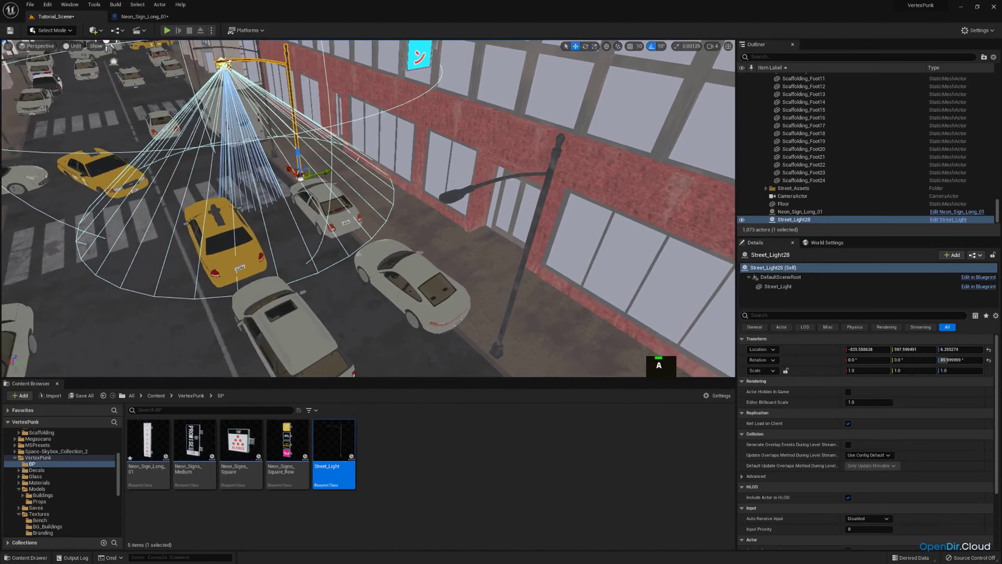
left_click(456, 196)
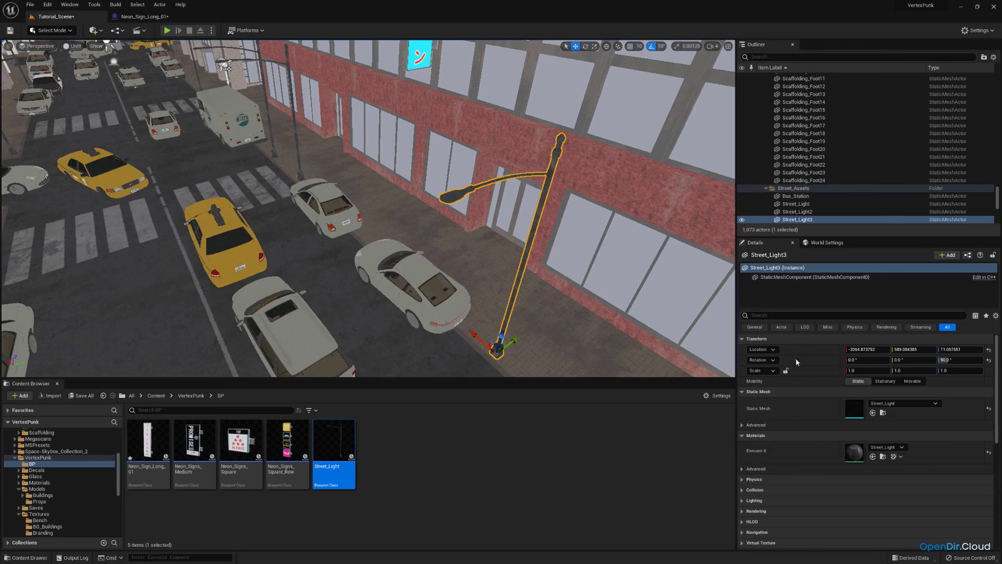
right_click(804, 350)
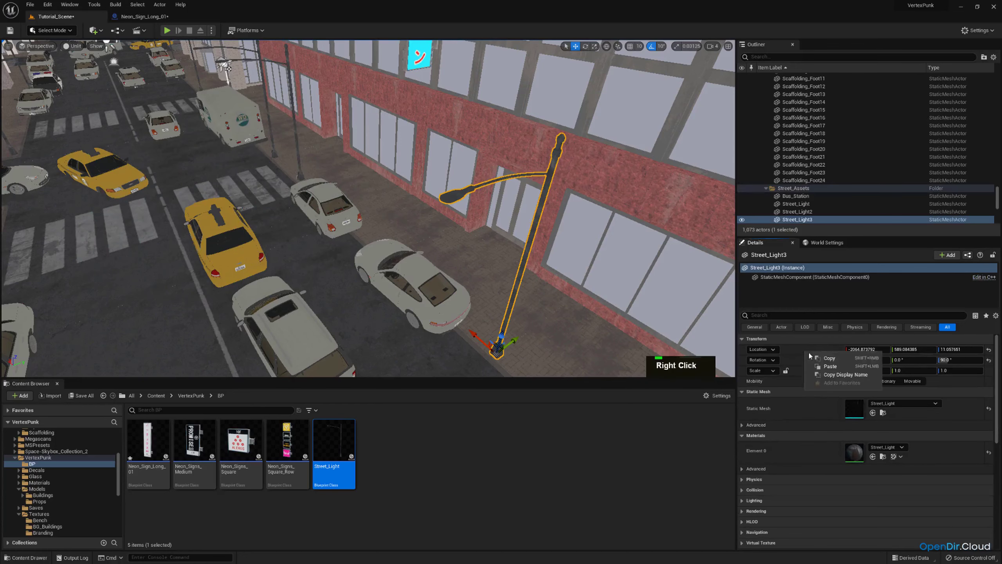
left_click(830, 361)
right_click_drag(425, 144, 425, 144)
key("s")
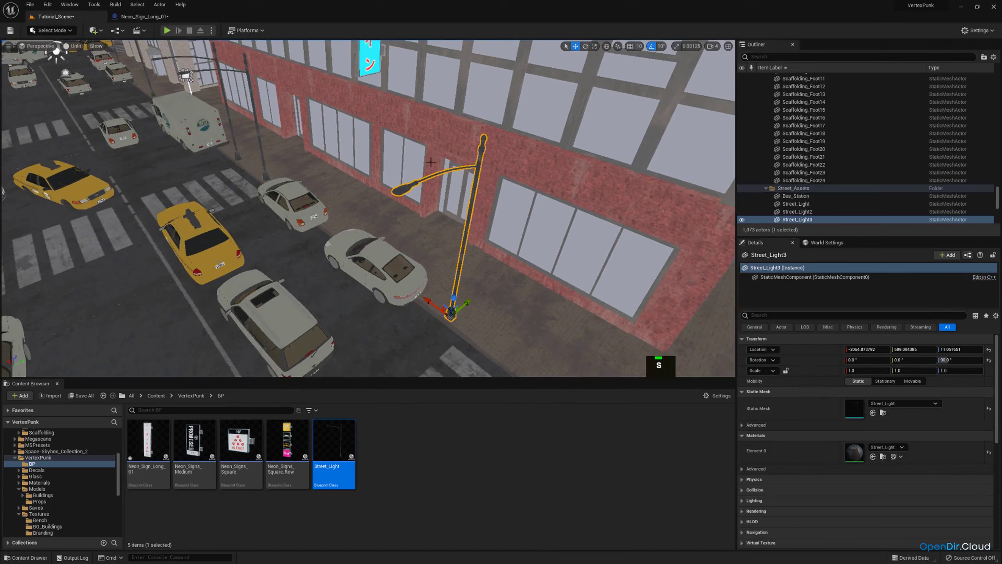
key("Delete")
Step: Paste the copied location onto the Street_Light28 blueprint so it stands where the deleted lamp post was
left_click(261, 143)
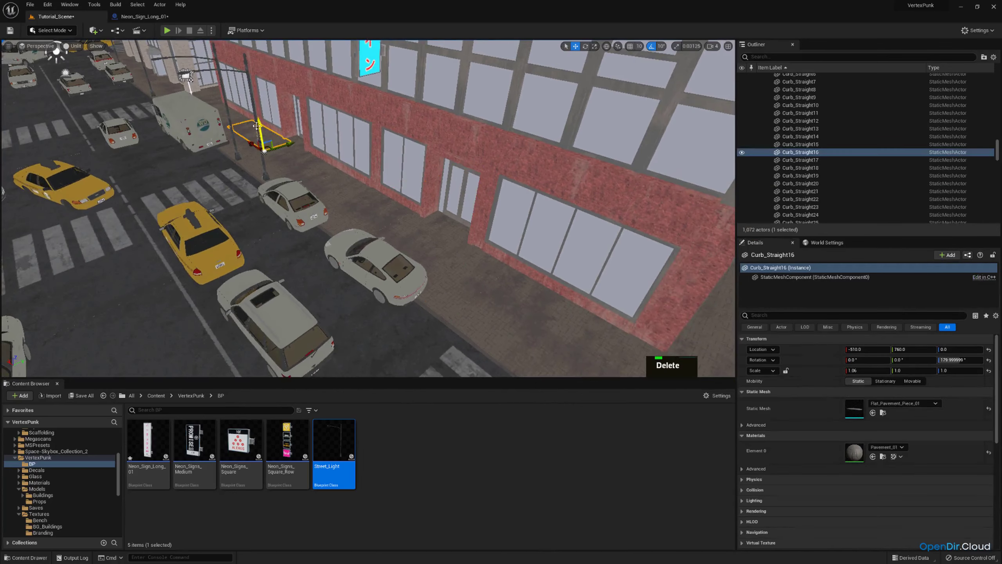
left_click(253, 98)
right_click(797, 347)
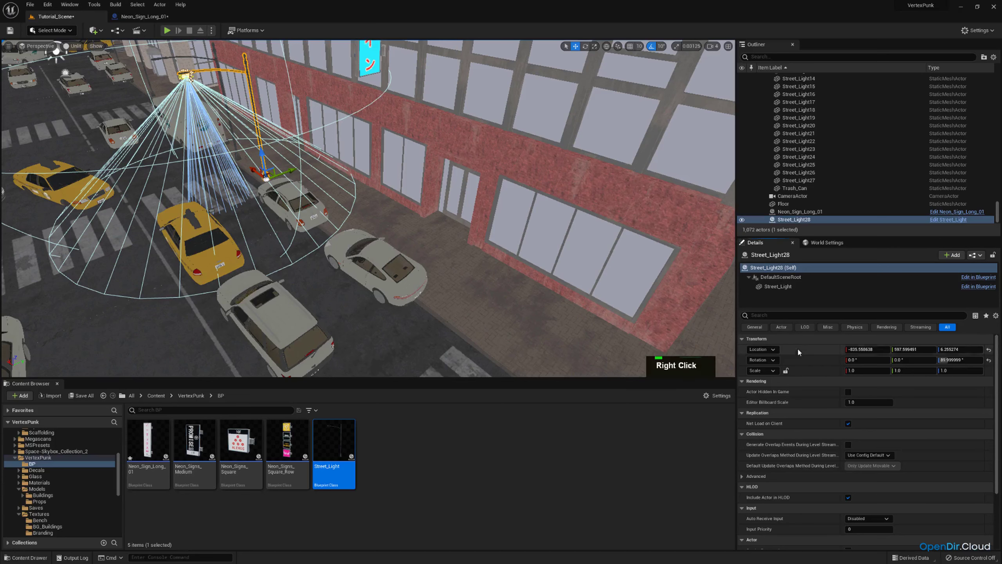
left_click(818, 365)
right_click_drag(489, 204, 486, 196)
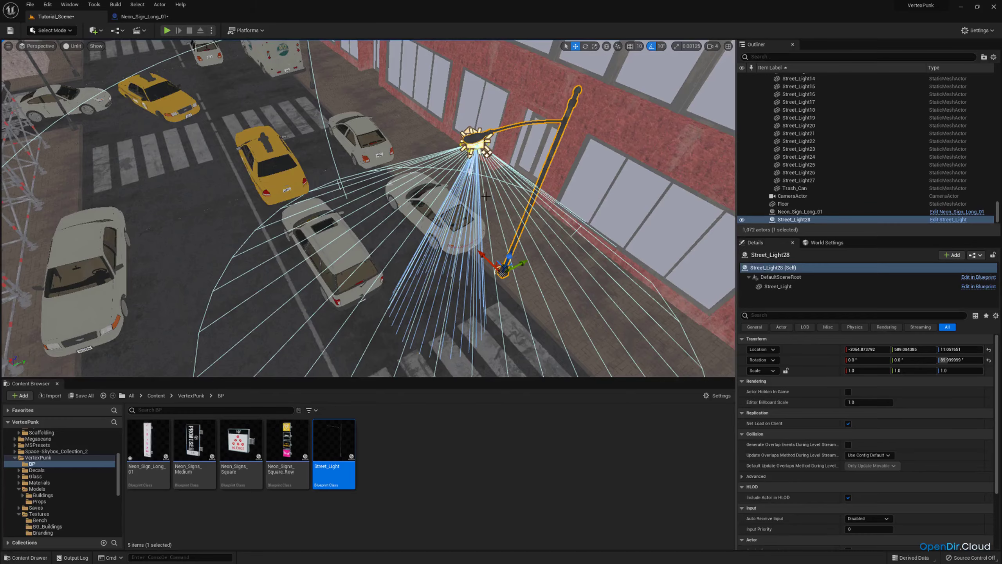
Step: Duplicate the blueprint street light and move the copy about 1210 units in X along the sidewalk toward the next plain lamp post
mouse_move(474, 195)
right_mouse_down()
mouse_move(433, 160)
mouse_move(484, 210)
right_mouse_up()
key("a")
key("e")
key("ctrl+c")
key("ctrl+v")
left_click_drag(489, 325, 283, 224)
Step: Examine the duplicated street light from several points along the street and check both blueprint lights in the Outliner
key("q")
right_click_drag(282, 225, 308, 197)
key("w")
key("a")
key("d")
scroll(276, 166, "down", 1)
key("q")
key("a")
key("w")
scroll(255, 100, "up", 1)
key("a")
key("s")
scroll(410, 102, "up", 2)
key("s")
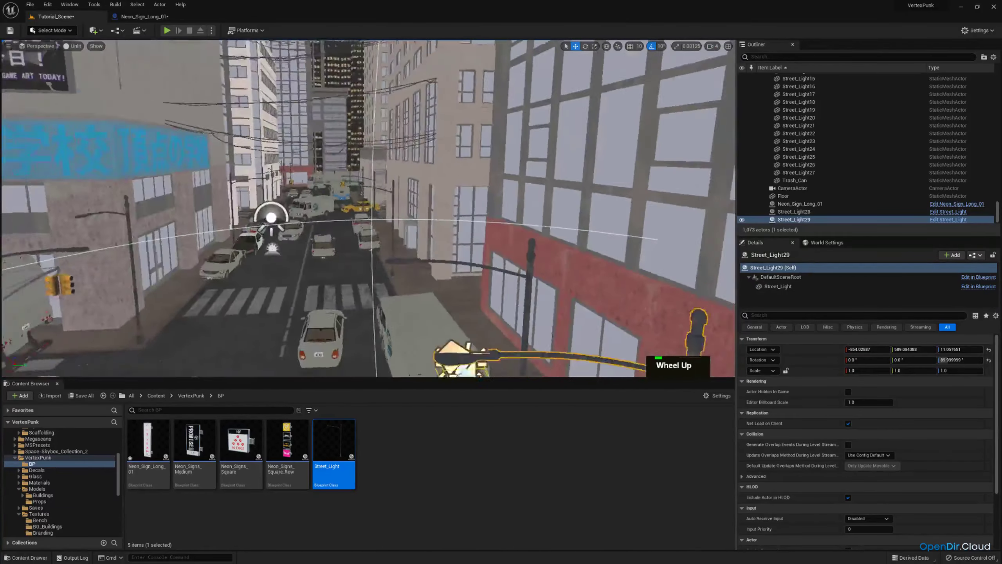
key("s")
right_click_drag(444, 187, 371, 187)
key("a")
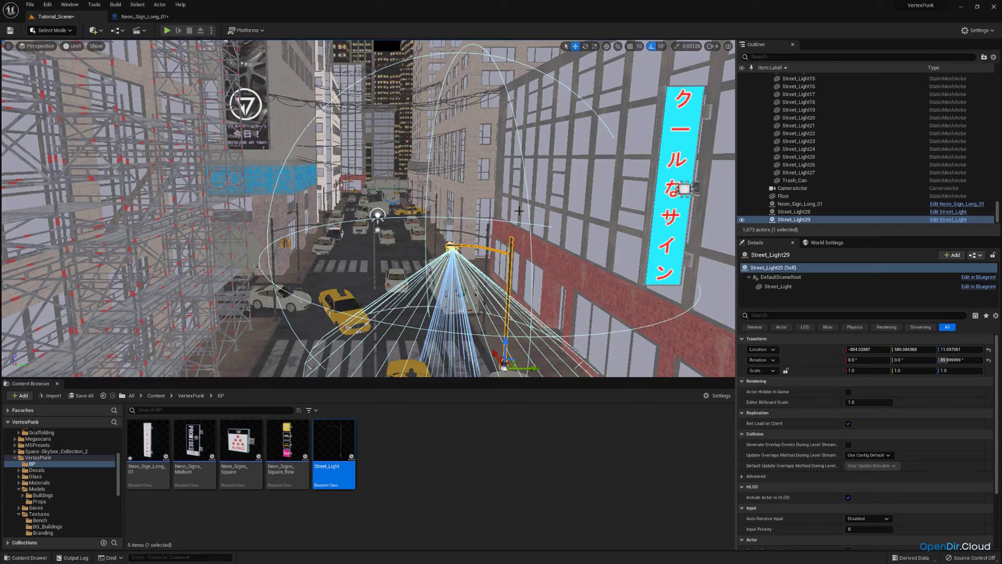
right_click_drag(492, 198, 491, 197)
scroll(491, 197, "down", 1)
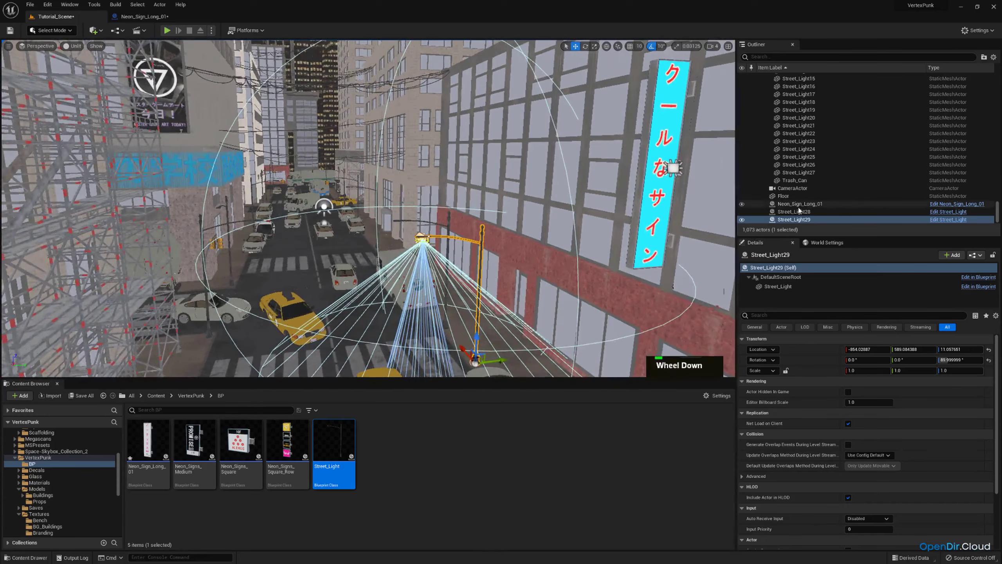
left_click(796, 213, "ctrl")
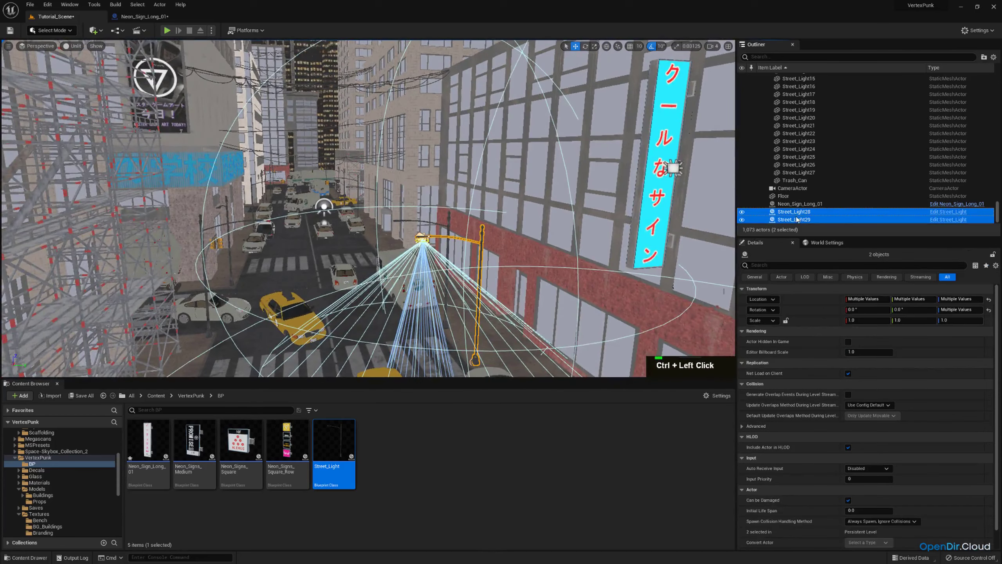
left_click(797, 217)
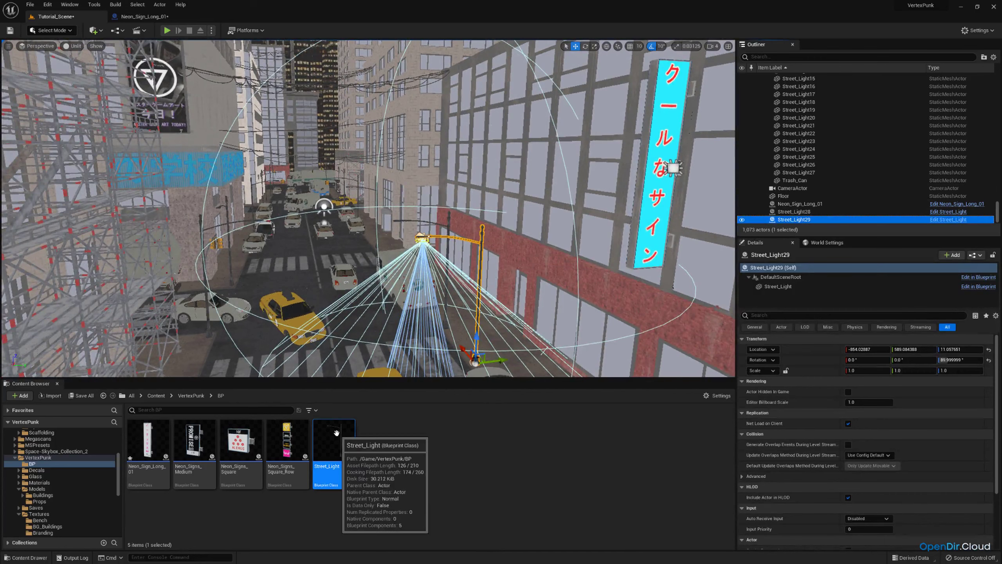
Step: Reopen the Street_Light blueprint and inspect its SpotLight component in the 3D view
double_click(337, 433)
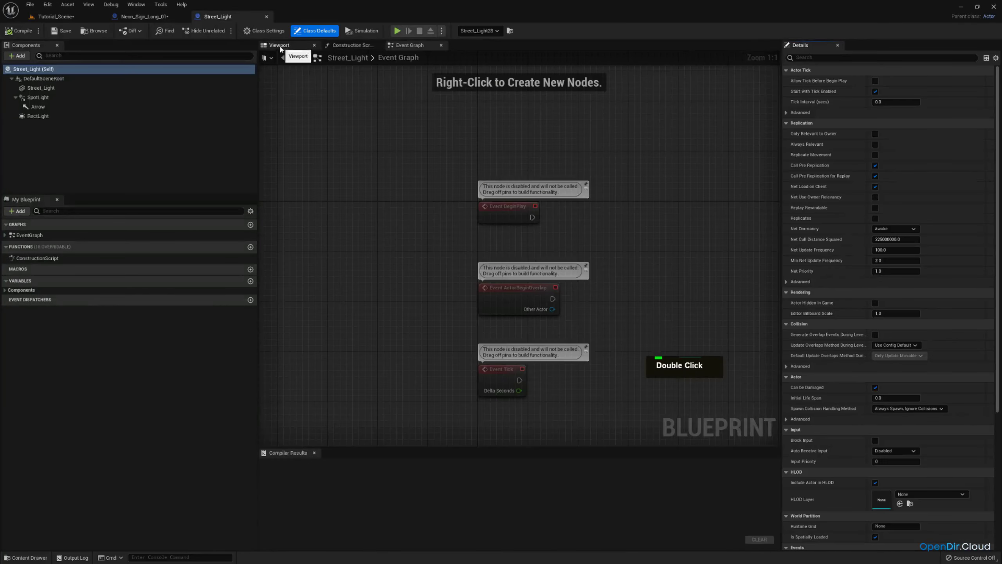
left_click(281, 48)
double_click(38, 97)
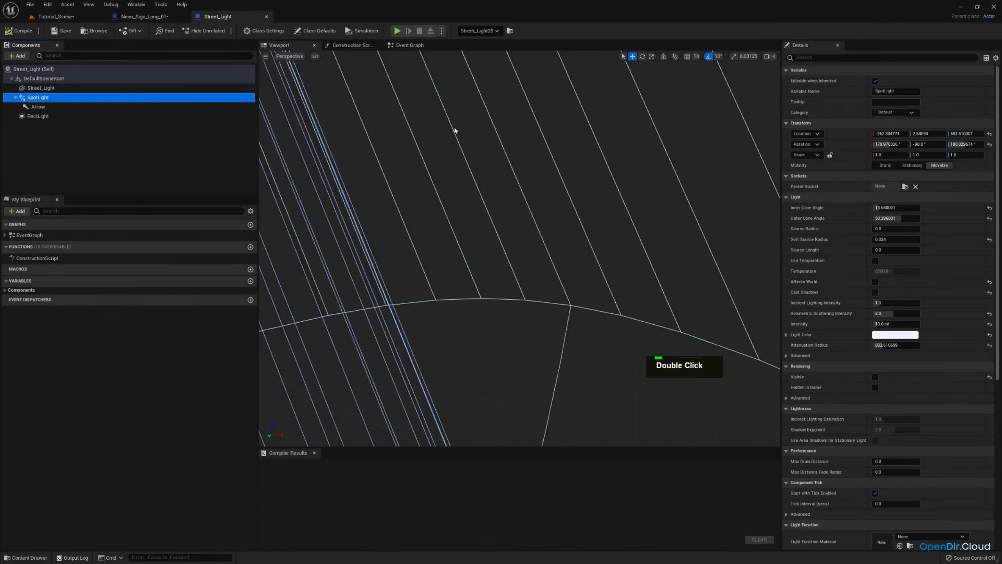
key("w")
right_click_drag(519, 230, 519, 189)
key("e")
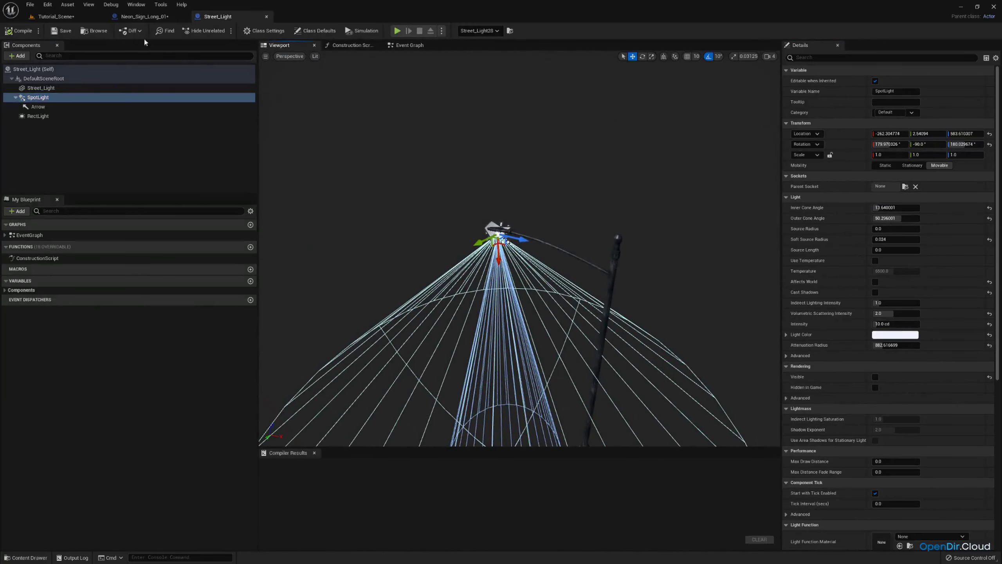
Step: Return to the level and inspect the Street_Light mesh component of the duplicated street light
left_click(90, 21)
key("w")
right_click_drag(392, 160, 464, 184)
key("a")
key("d")
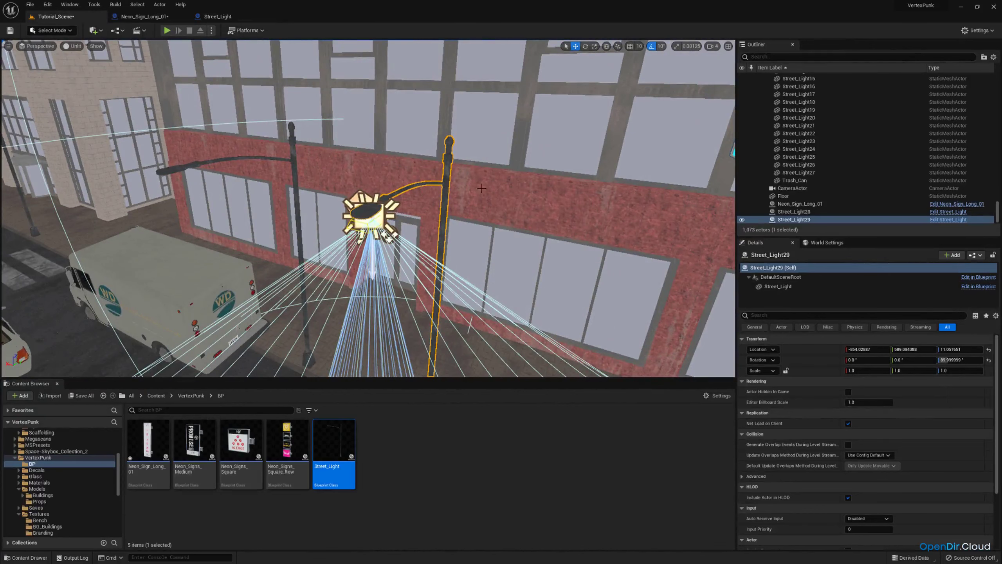
left_click(776, 285)
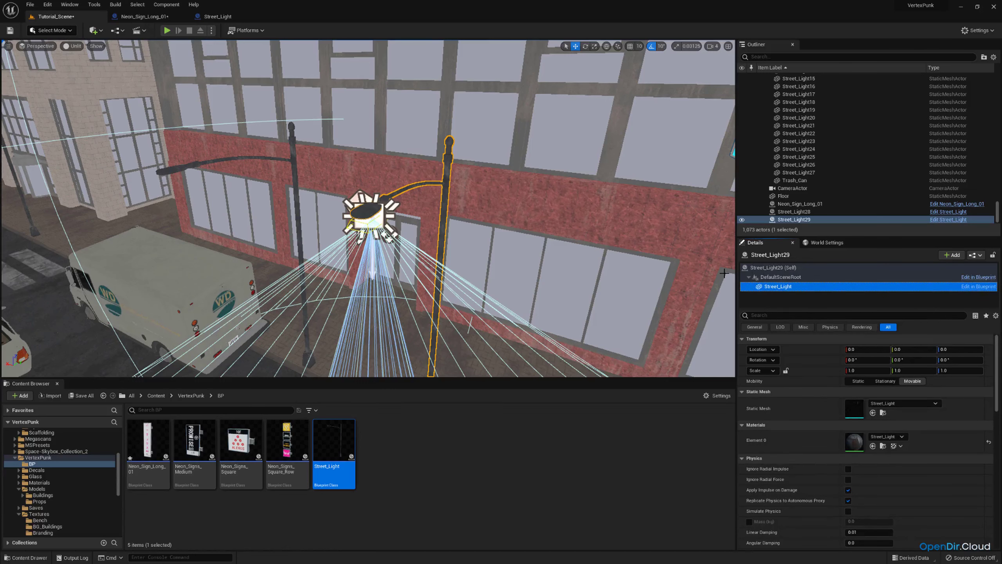
Step: Copy the location of the plain Street_Light9 static mesh near the white van and delete that mesh
right_click_drag(477, 233, 663, 233)
key("s")
key("w")
key("d")
right_click_drag(566, 247, 566, 248)
key("a")
key("e")
key("d")
right_click_drag(263, 187, 263, 187)
left_click(225, 170)
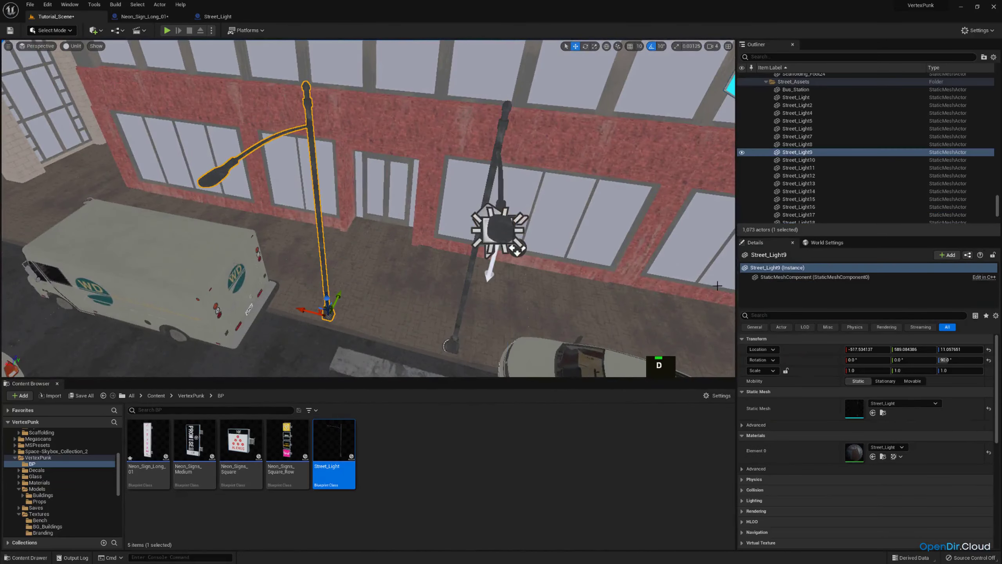
right_click(796, 349)
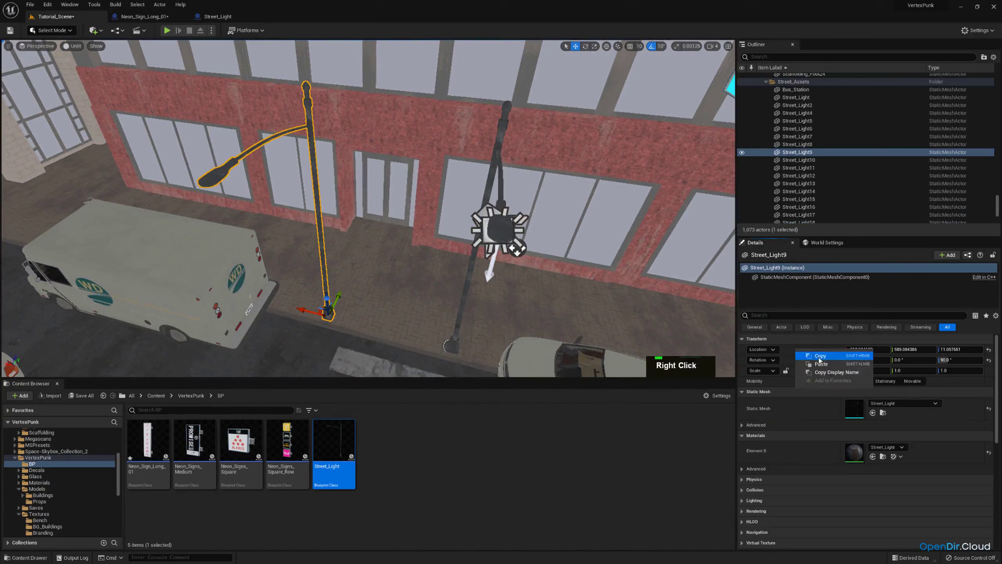
left_click(511, 231)
left_click(227, 172)
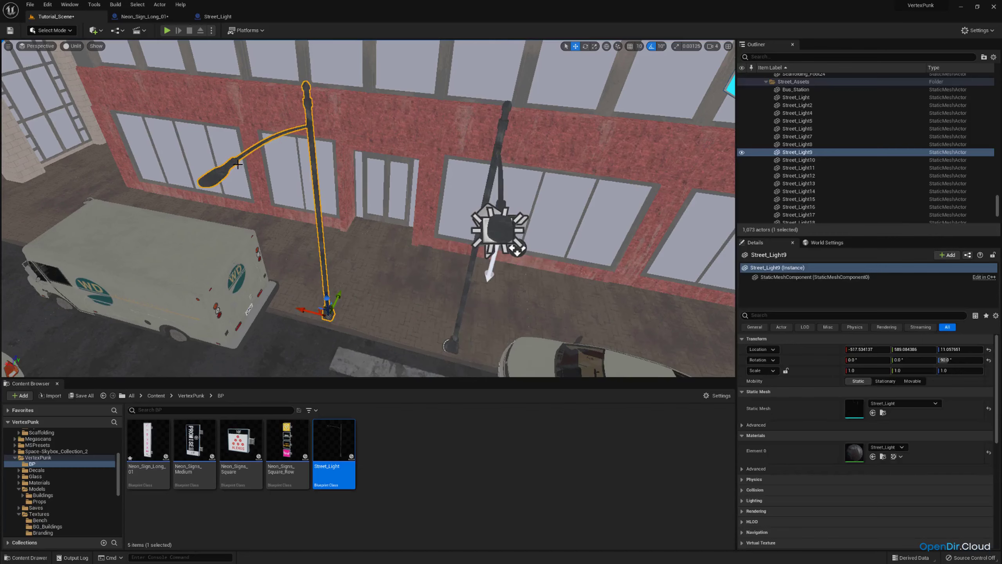
key("Delete")
Step: Paste the copied location onto the Street_Light29 blueprint so it takes the deleted mesh's place
left_click(501, 231)
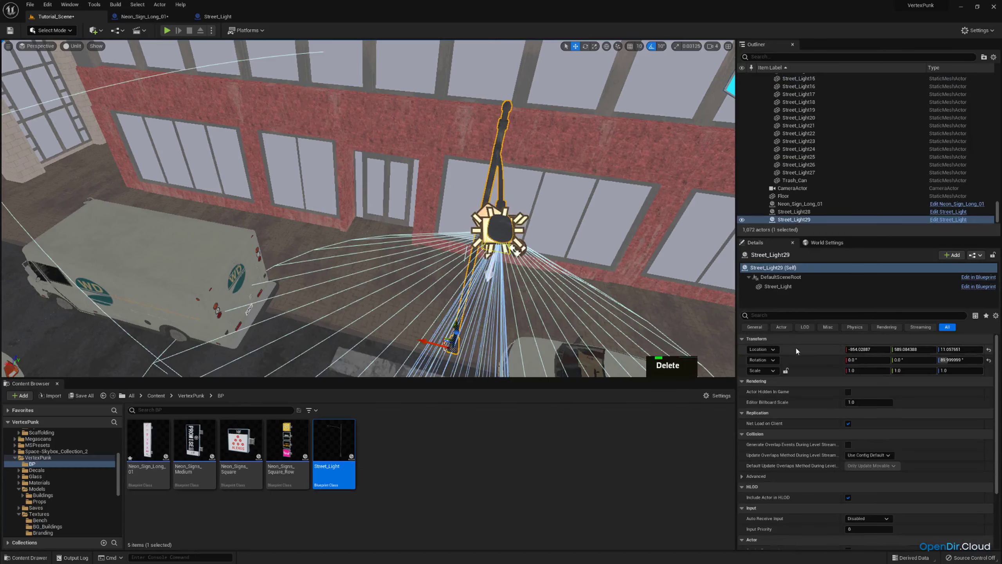
right_click(795, 346)
left_click(816, 367)
key("s")
right_click_drag(457, 247, 395, 248)
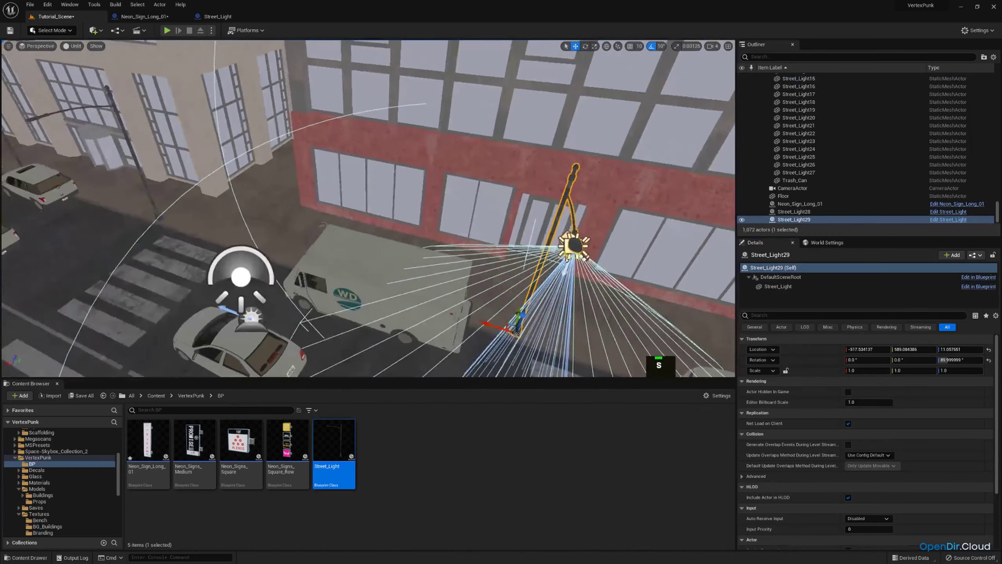
Step: Duplicate the street light blueprint beside the van and move the copy along the sidewalk to the next plain street light
key("ctrl+c")
key("ctrl+v")
left_click_drag(489, 325, 189, 236)
key("w")
right_click_drag(189, 236, 146, 236)
key("e")
Step: Delete the plain street light mesh next to the newest blueprint copy
left_click(391, 245)
right_click_drag(723, 288, 724, 289)
key("Delete")
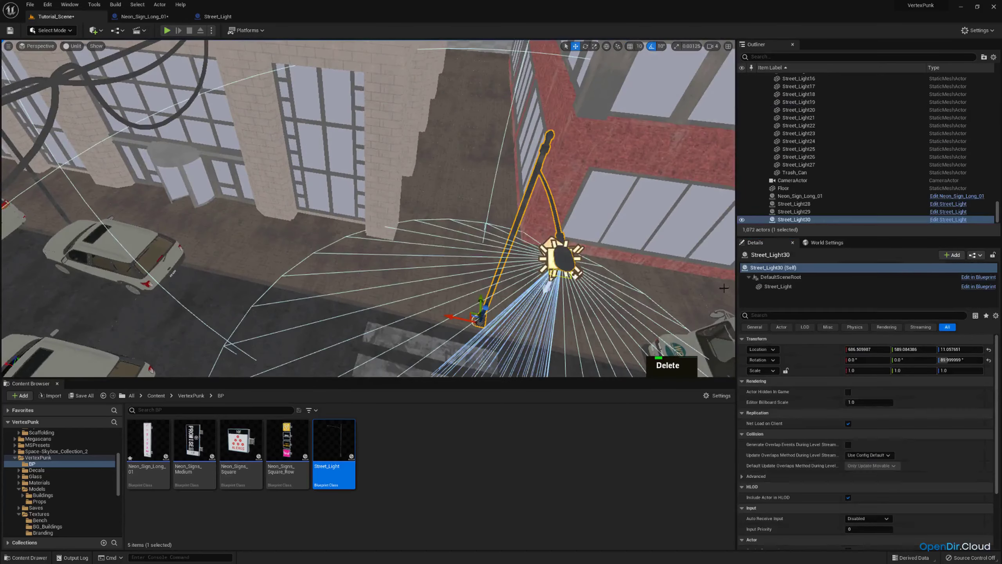
Step: Paste the copied location onto the Street_Light30 blueprint and duplicate it along the sidewalk toward the next plain light beside the parked cars
right_click(799, 349)
left_click(816, 367)
key("s")
right_click_drag(475, 277, 475, 277)
key("ctrl+c")
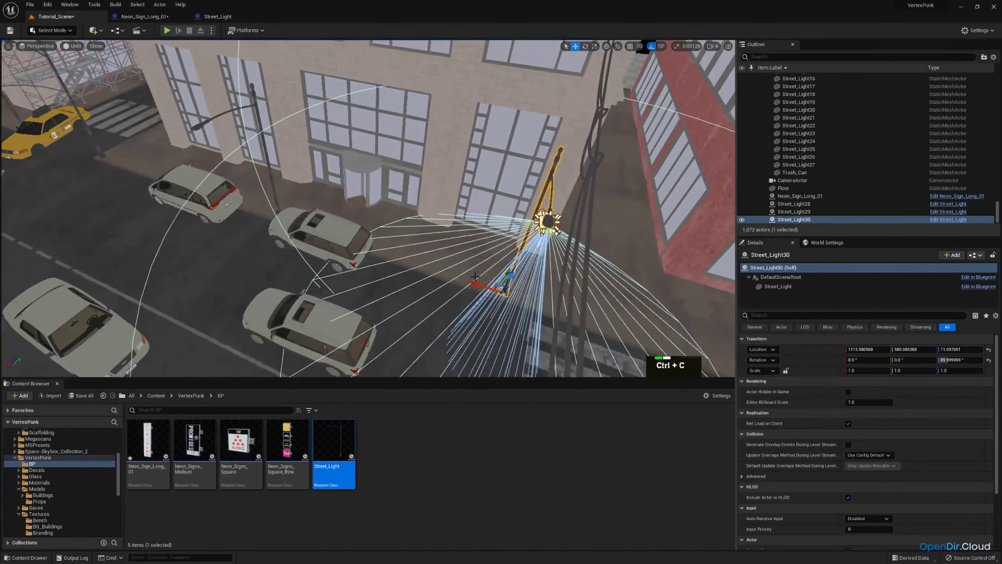
key("ctrl+v")
left_click_drag(475, 279, 331, 233)
right_click_drag(331, 233, 292, 229)
key("w")
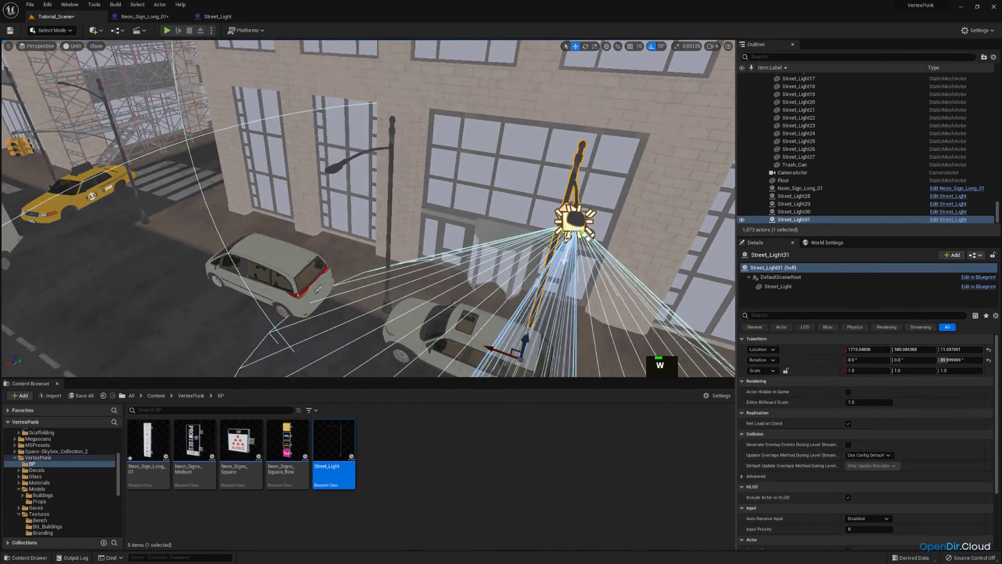
Step: Replace the plain Street_Light10 mesh with the Street_Light31 blueprint by transferring its location and deleting the mesh
left_click(390, 229)
right_click(791, 346)
left_click(807, 357)
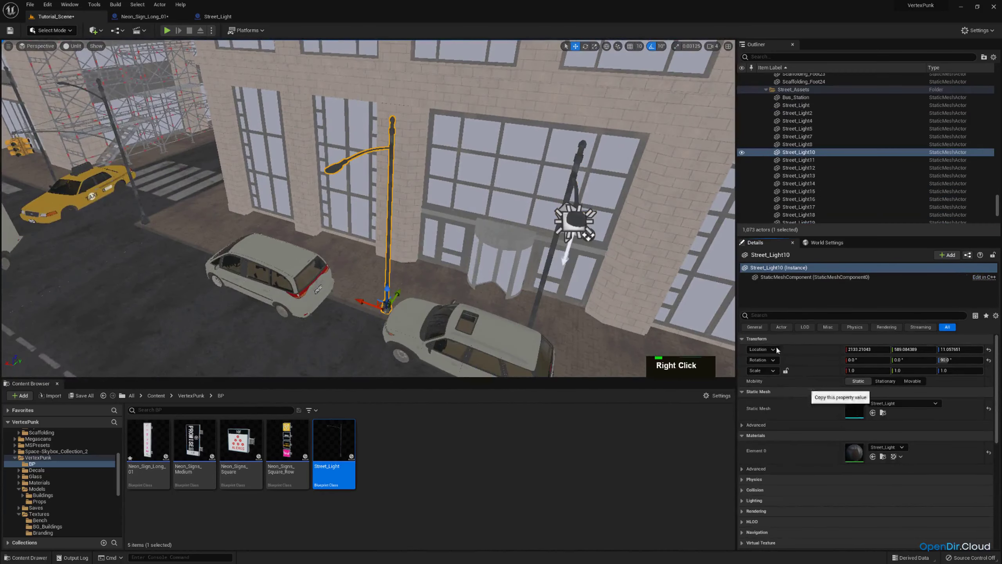
right_click_drag(532, 211, 560, 229)
key("Delete")
left_click(547, 204)
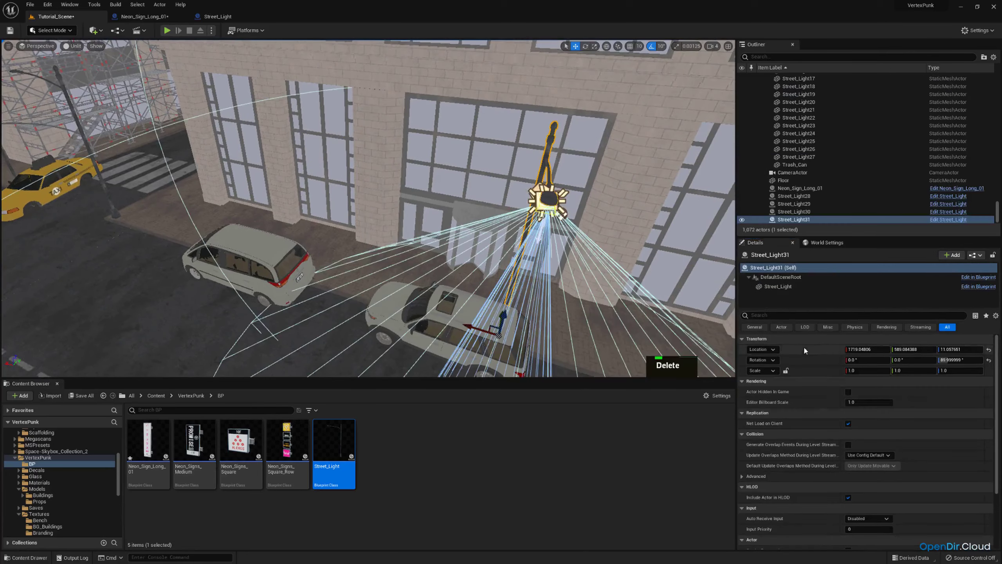
right_click(804, 346)
left_click(818, 365)
Step: Duplicate the Street_Light31 blueprint and move the copy along the sidewalk toward the crosswalk corner near the yellow taxi
right_click_drag(672, 313, 563, 273)
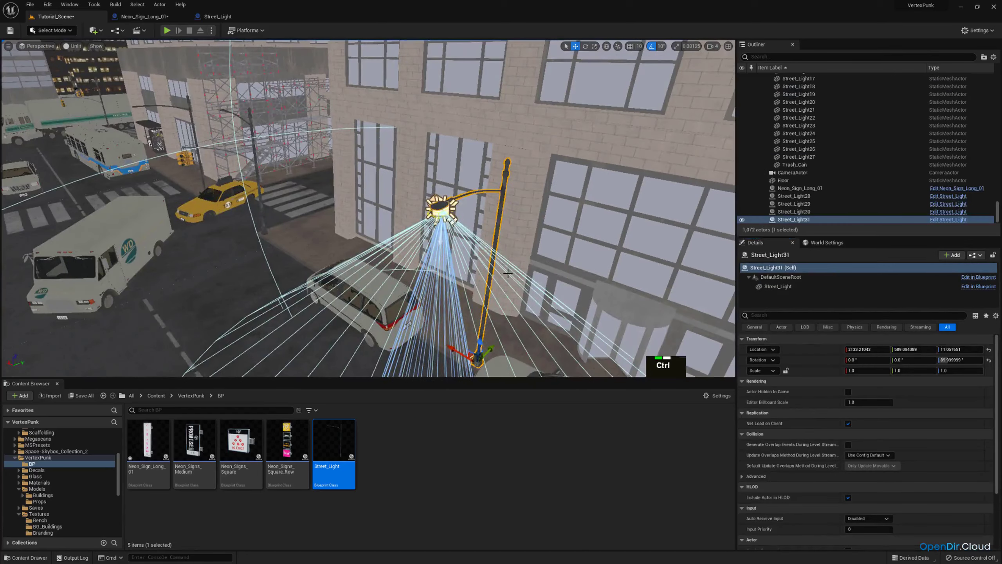
left_click_drag(455, 349, 273, 257)
key("e")
mouse_move(218, 173)
right_mouse_down()
mouse_move(185, 158)
mouse_move(218, 174)
right_mouse_up()
Step: Try to replace the plain Street_Light8 mesh at the corner with the neighbouring blueprint by copying its location and deleting the mesh
left_click(256, 175)
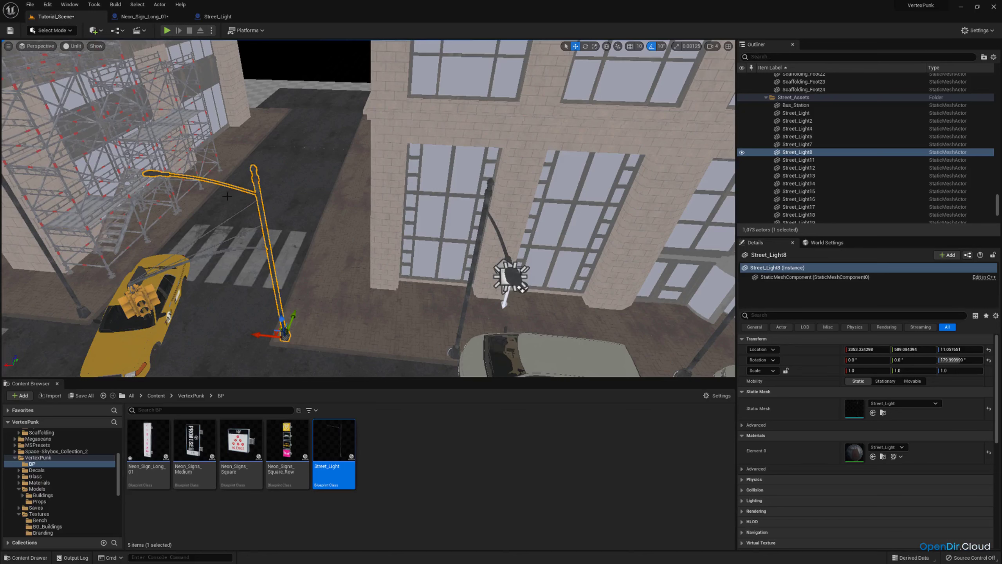
right_click(798, 350)
left_click(814, 356)
right_click_drag(606, 297, 643, 335)
key("Delete")
left_click(488, 241)
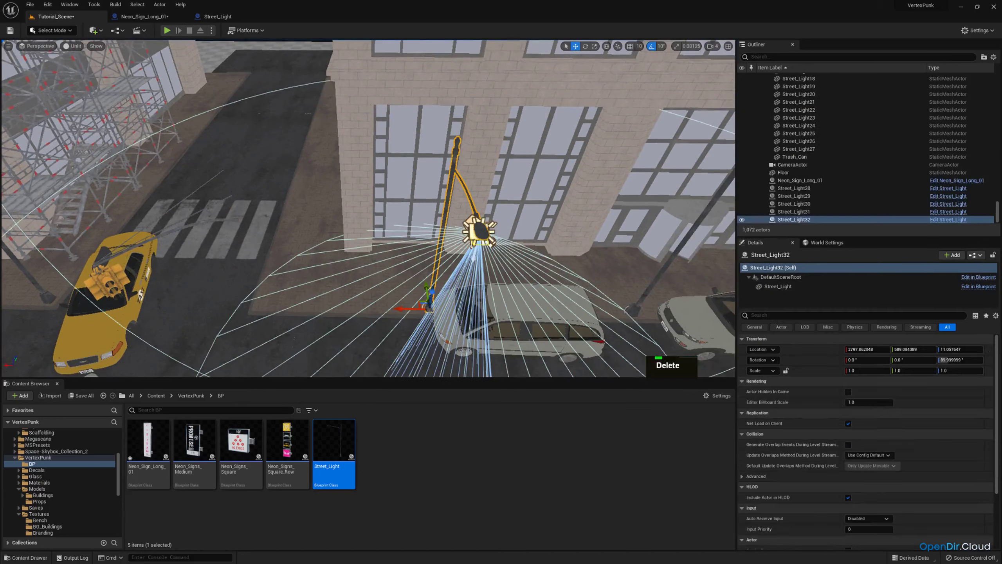
right_click(788, 347)
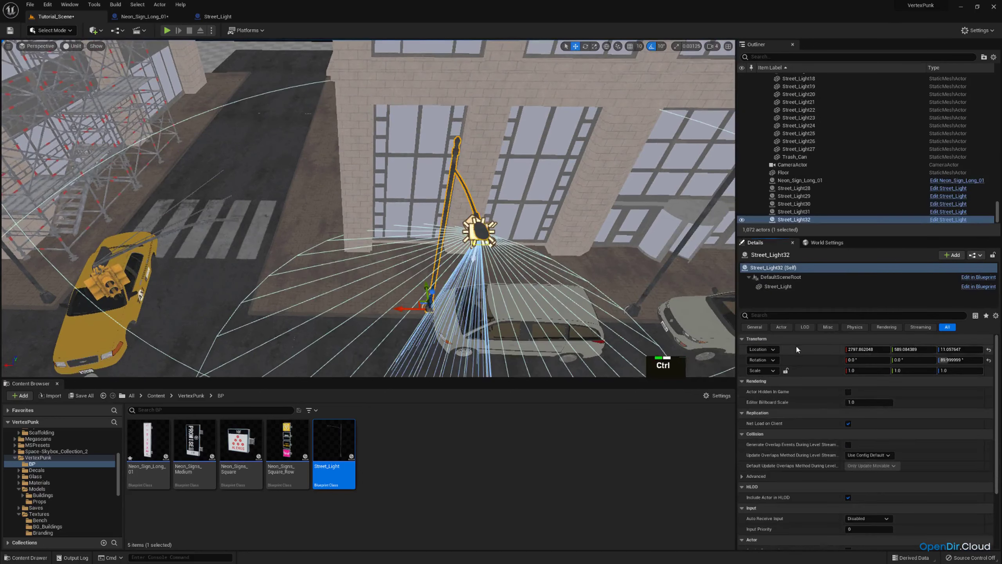
Step: Undo the location paste and the deletion of the plain corner street light mesh
key("ctrl+z")
left_click(482, 228)
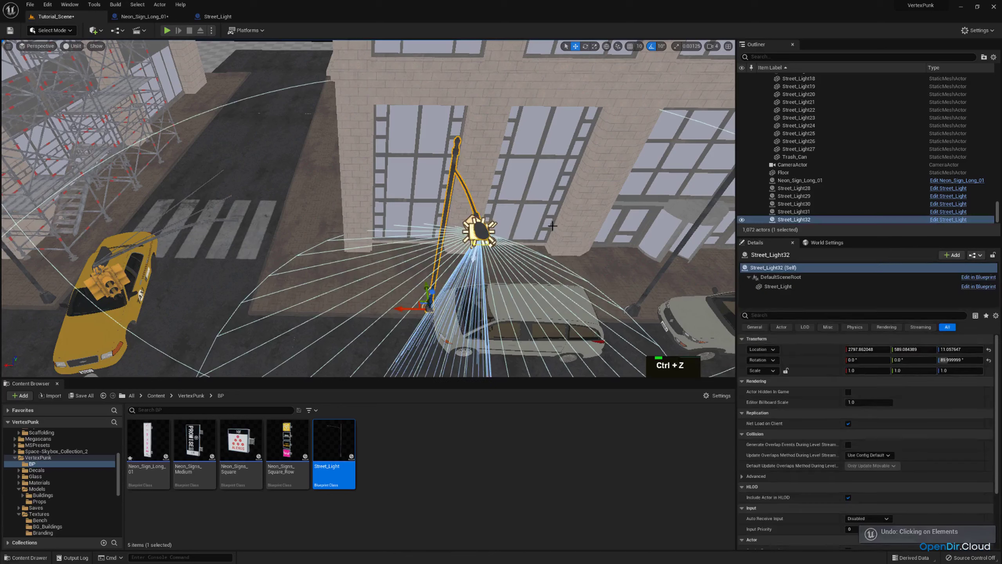
right_click(799, 348)
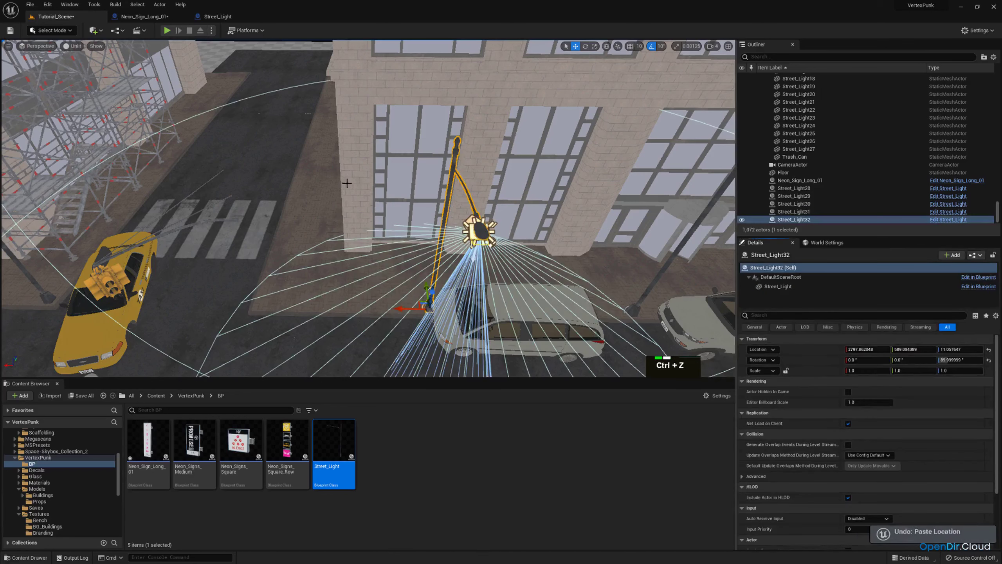
key("ctrl+z")
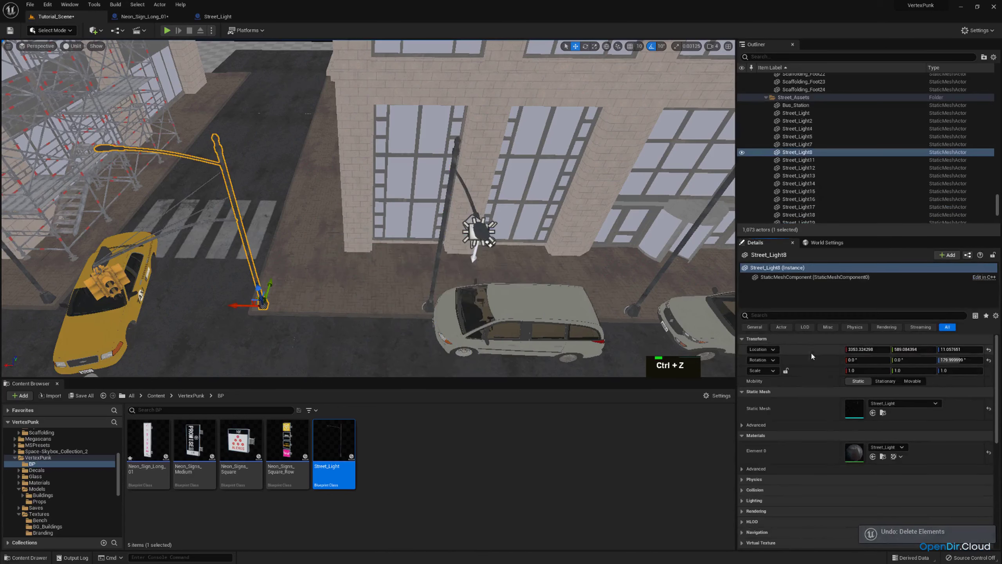
Step: Copy the location of the plain Street_Light8 mesh, delete that mesh, and paste the location onto the Street_Light32 blueprint
right_click(809, 351)
left_click(821, 360)
right_click_drag(395, 221, 363, 221)
key("Delete")
left_click(509, 245)
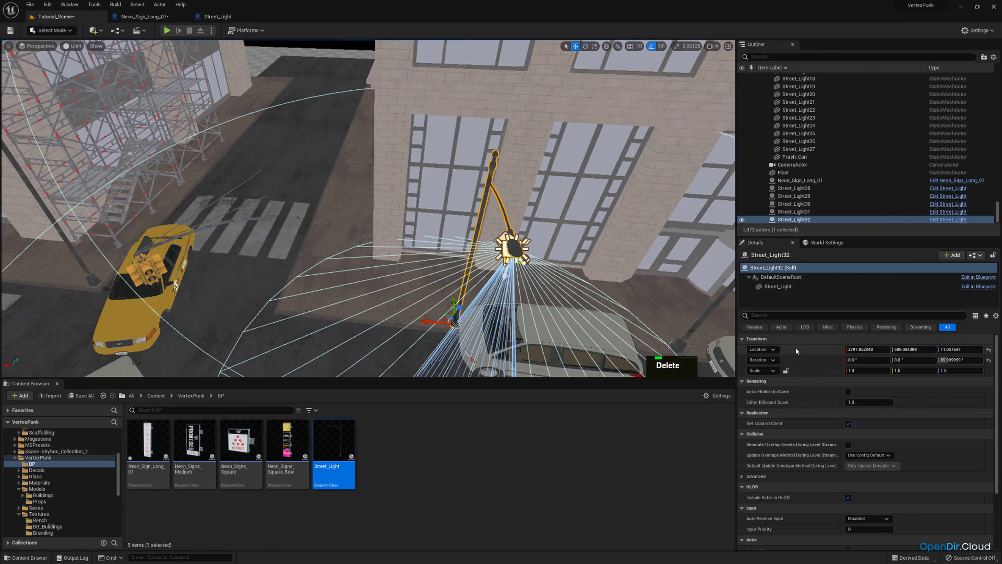
right_click(796, 346)
left_click(810, 359)
Step: Rotate the corner street light blueprint so its arm reaches over the side street crosswalk
right_click_drag(475, 234, 467, 239)
key("e")
left_click_drag(403, 332, 444, 310)
Step: Duplicate a road-facing street light blueprint beside the parked cars and move the copy toward the corner
right_click_drag(561, 248, 589, 135)
key("w")
key("s")
left_click(592, 116)
key("ctrl+v")
left_click_drag(560, 213, 444, 245)
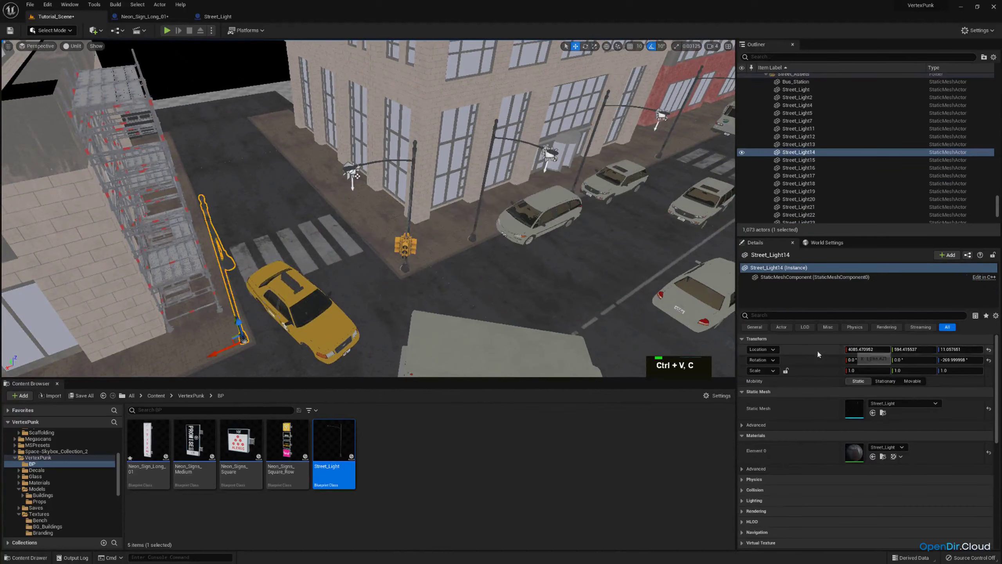
Step: Delete the plain Street_Light14 mesh by the scaffolding and paste its location onto the Street_Light33 blueprint
right_click_drag(521, 197, 523, 196)
key("Delete")
left_click(525, 196)
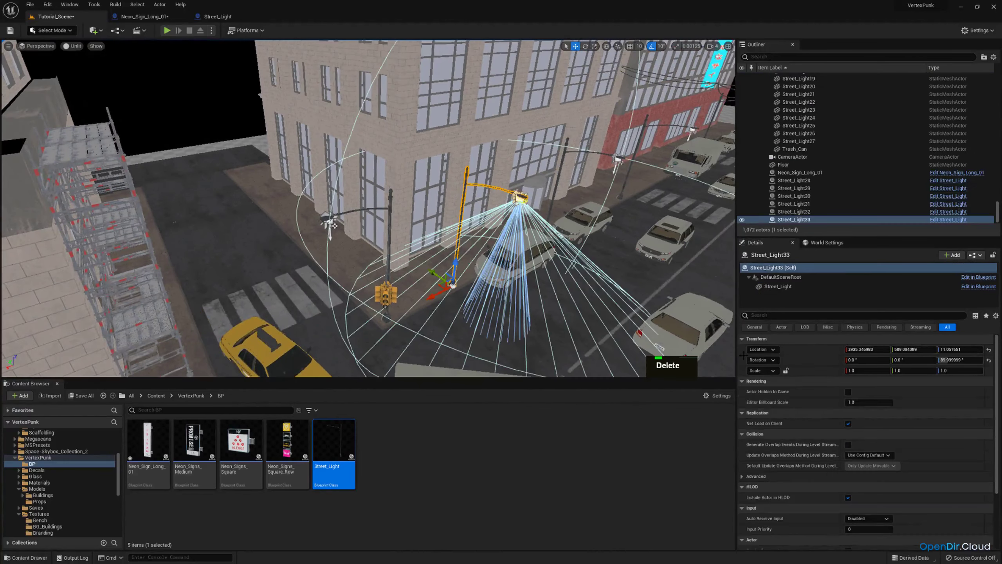
left_click(822, 366)
Step: Duplicate the Street_Light33 blueprint and move the copy along the sidewalk to the corner near the bus station
right_click_drag(603, 222, 524, 222)
left_click_drag(537, 226, 156, 259)
key("w")
right_click_drag(352, 262, 351, 261)
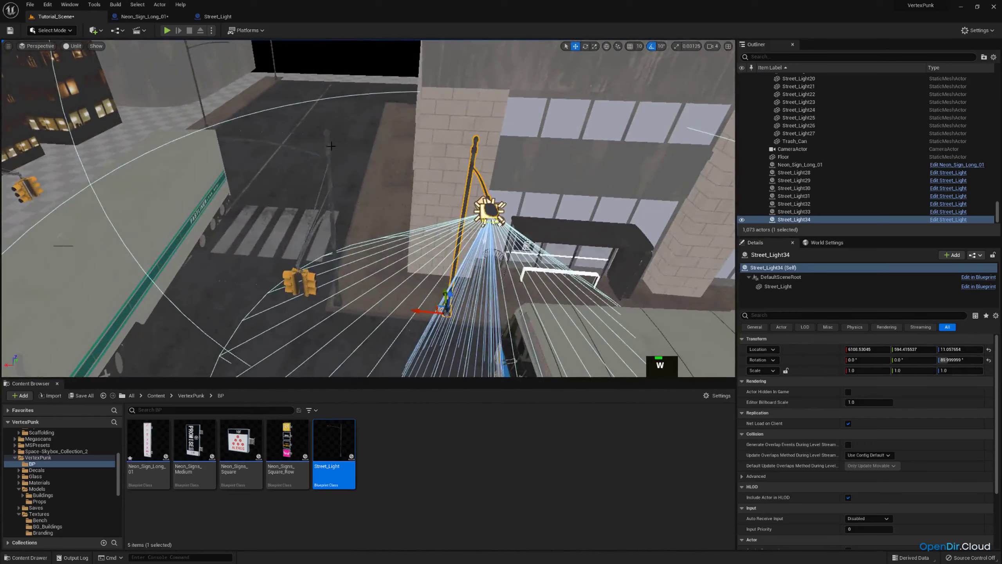
Step: Replace the plain Street_Light15 mesh at the bus station corner with the Street_Light34 blueprint by transferring its location and deleting the mesh
left_click(329, 146)
right_click(807, 348)
left_click(825, 356)
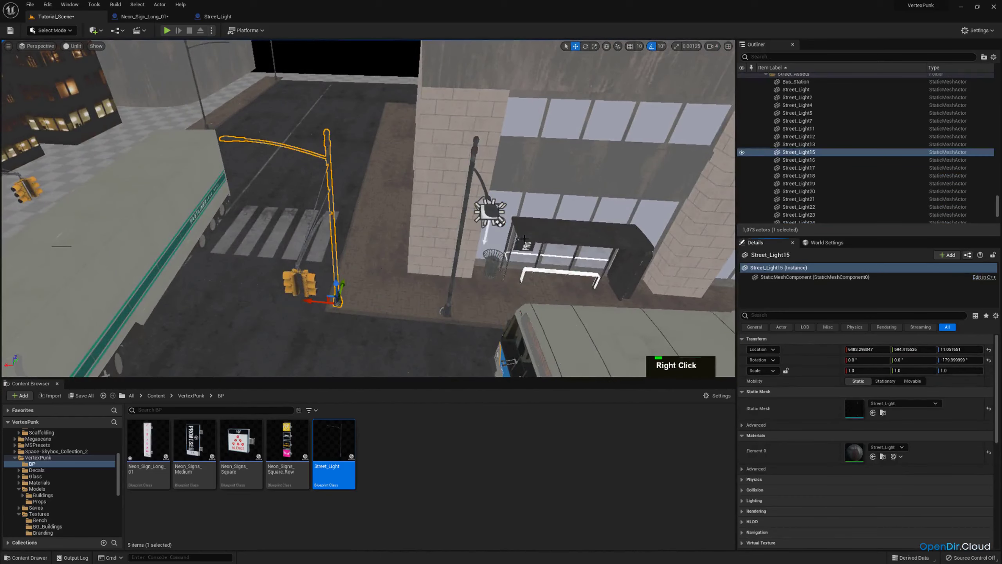
right_click_drag(521, 237, 497, 269)
key("Delete")
left_click(454, 197)
right_click(815, 347)
Step: Rotate the Street_Light34 blueprint to about 180° around the vertical axis so its arm reaches over the crossing street
key("a")
key("e")
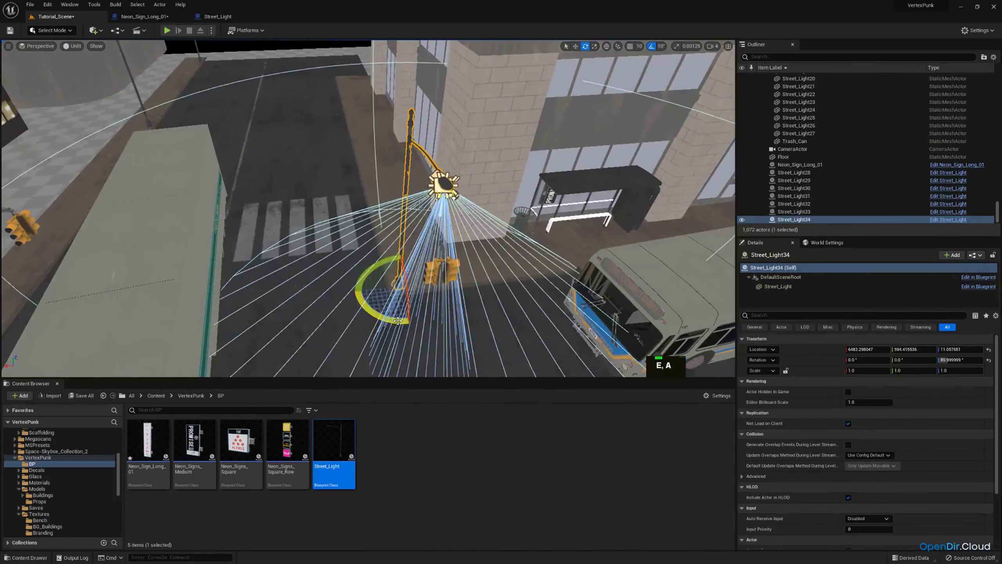
left_click_drag(371, 314, 352, 291)
key("w")
key("a")
Step: Duplicate the bus station corner street light blueprint and move the copy across the road toward the opposite corner
right_click_drag(478, 302, 473, 339)
key("d")
key("a")
key("ctrl+c")
key("ctrl+v")
left_click_drag(610, 272, 283, 199)
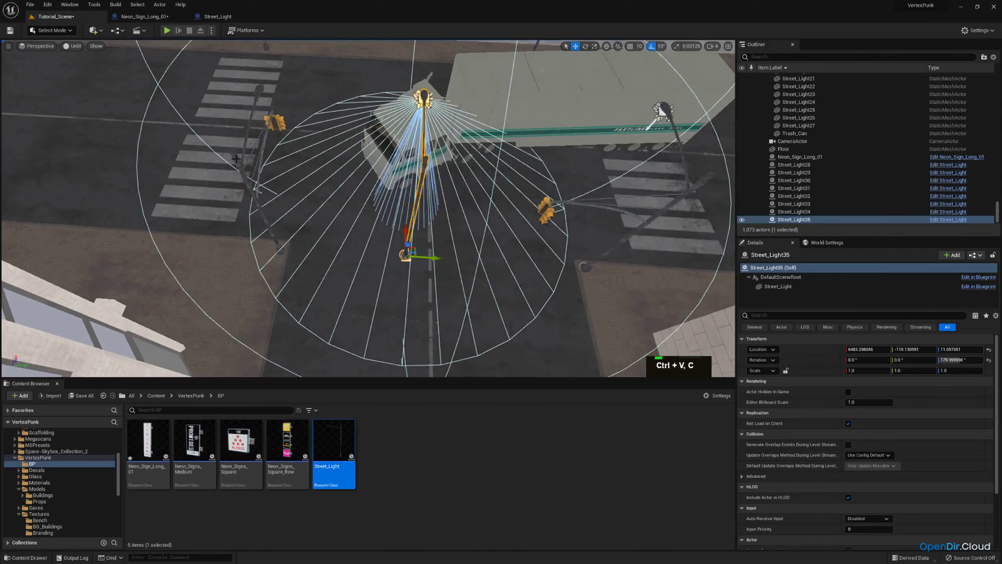
Step: Replace the plain Street_Light12 mesh at the opposite corner with the Street_Light35 blueprint by transferring its location and deleting the mesh
left_click(256, 200)
right_click(799, 348)
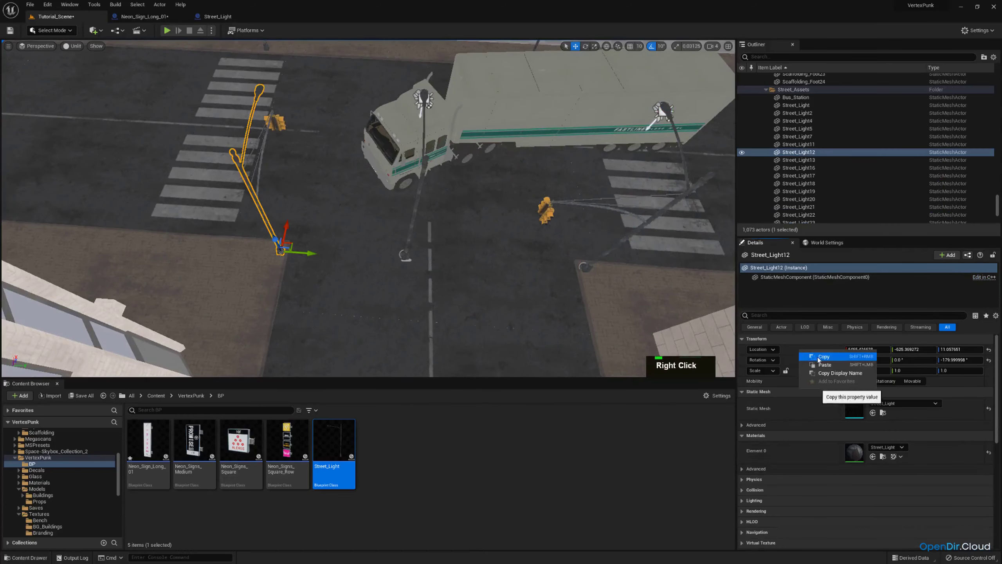
left_click(818, 358)
key("Delete")
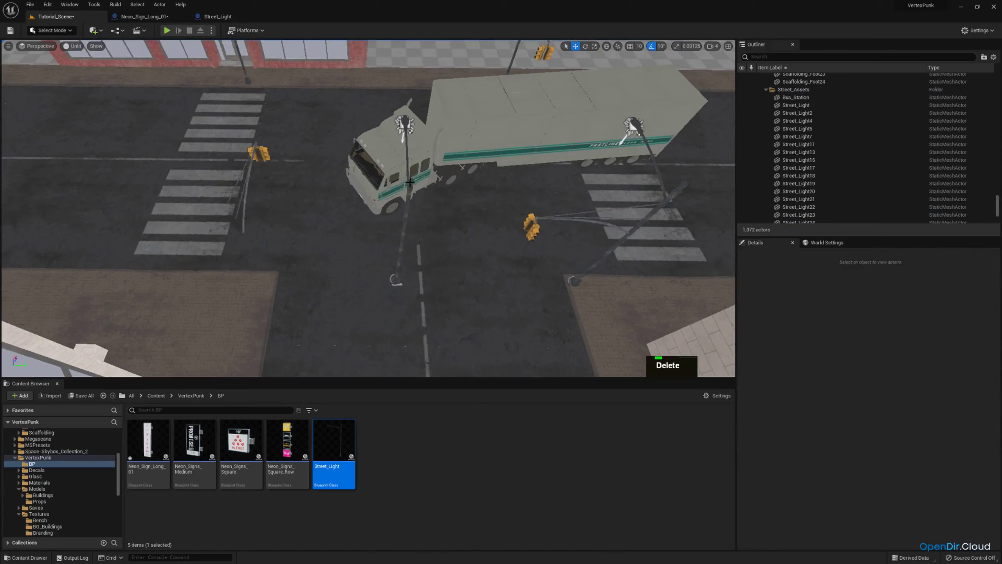
left_click(409, 182)
right_click(797, 349)
left_click(819, 364)
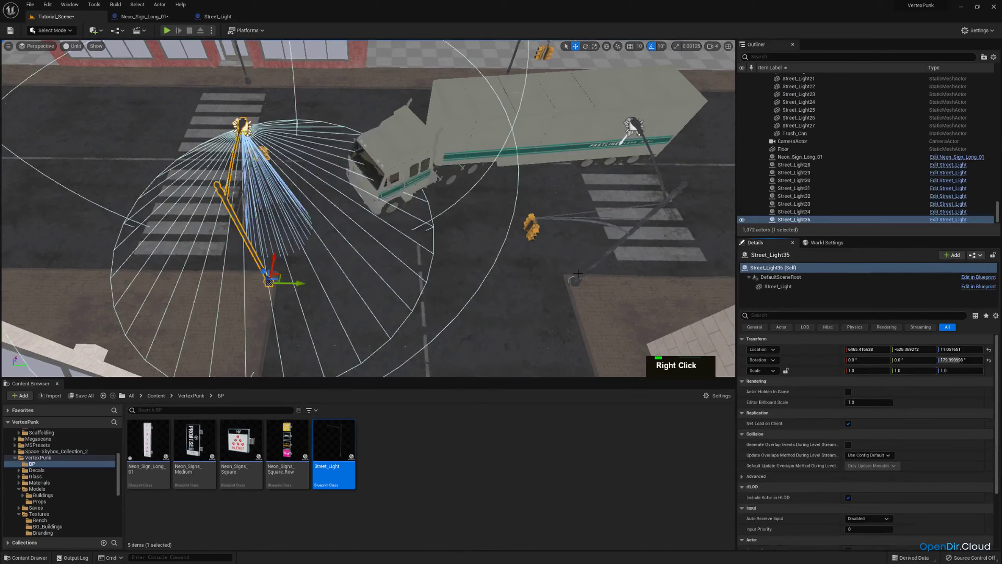
Step: Duplicate the Street_Light35 blueprint across the street toward the red brick building and rotate the copy to 0°
key("w")
right_click_drag(478, 255, 469, 253)
key("ctrl+c")
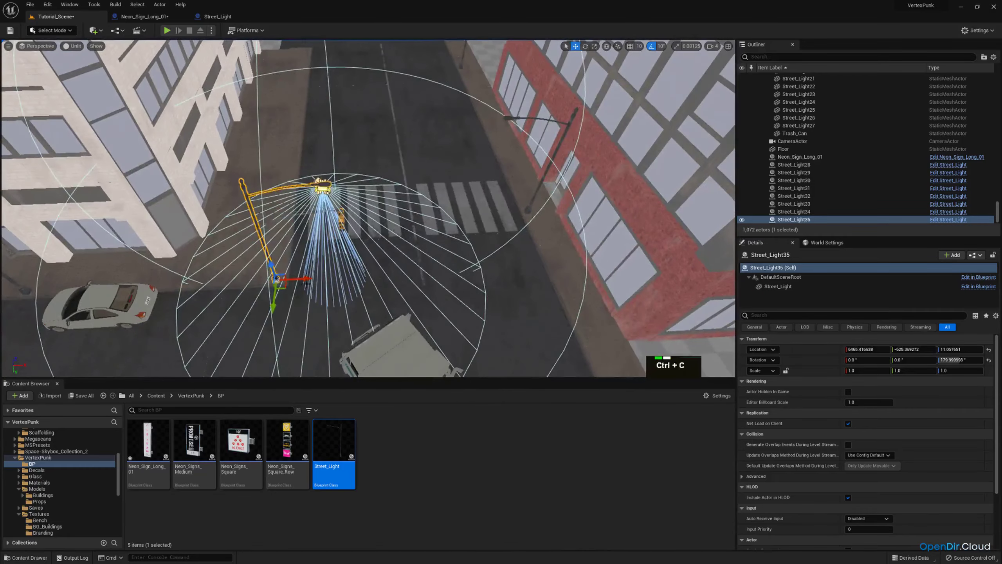
key("ctrl+v")
left_click_drag(299, 279, 538, 266)
left_click_drag(493, 298, 553, 304)
right_click_drag(336, 184, 336, 184)
key("a")
Step: Replace the plain Street_Light19 mesh outside the red brick building with the Street_Light36 blueprint by transferring its location and deleting the mesh
left_click(321, 162)
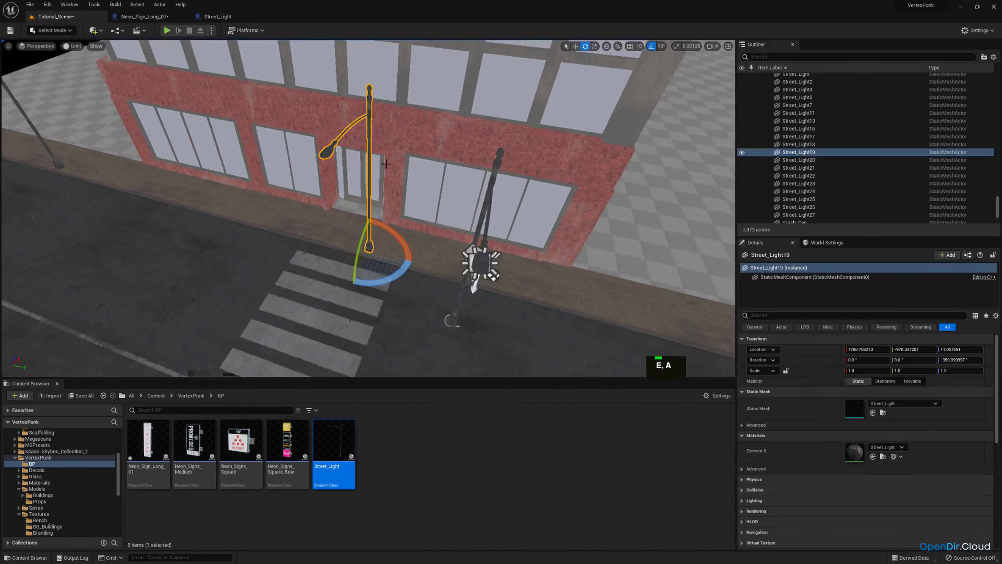
right_click(791, 349)
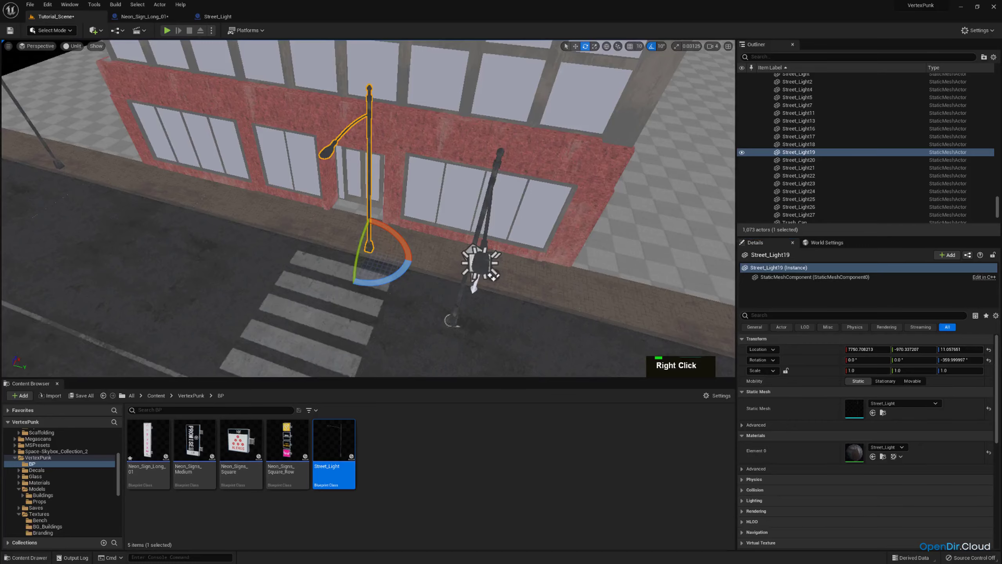
right_click_drag(445, 265, 485, 236)
key("Delete")
left_click(445, 271)
right_click(788, 346)
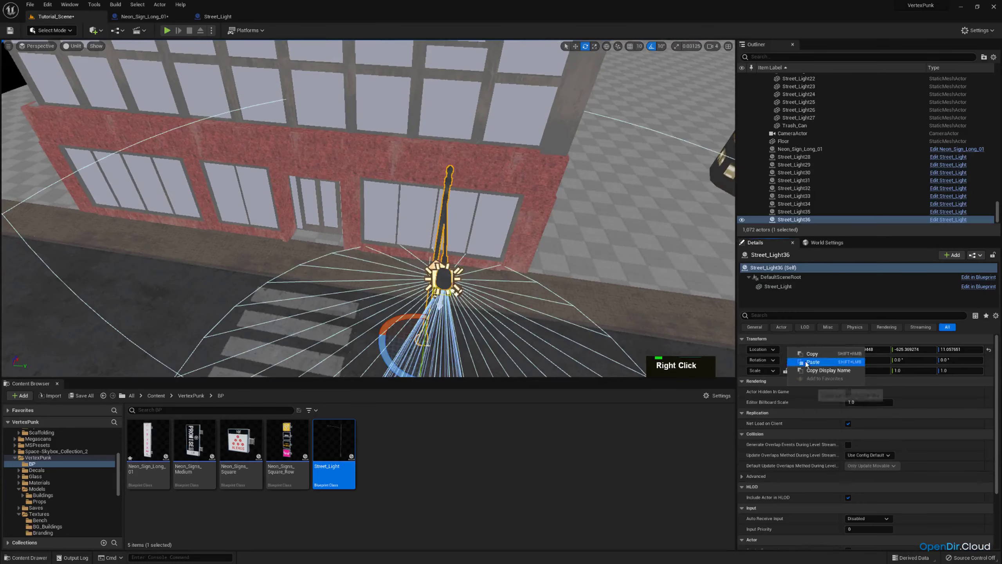
left_click(805, 362)
Step: Duplicate the Street_Light36 blueprint and move the copy along the sidewalk toward the plain light past the red building's end
mouse_move(567, 273)
right_mouse_down()
mouse_move(474, 272)
mouse_move(525, 300)
mouse_move(566, 272)
right_mouse_up()
key("a")
key("s")
key("w")
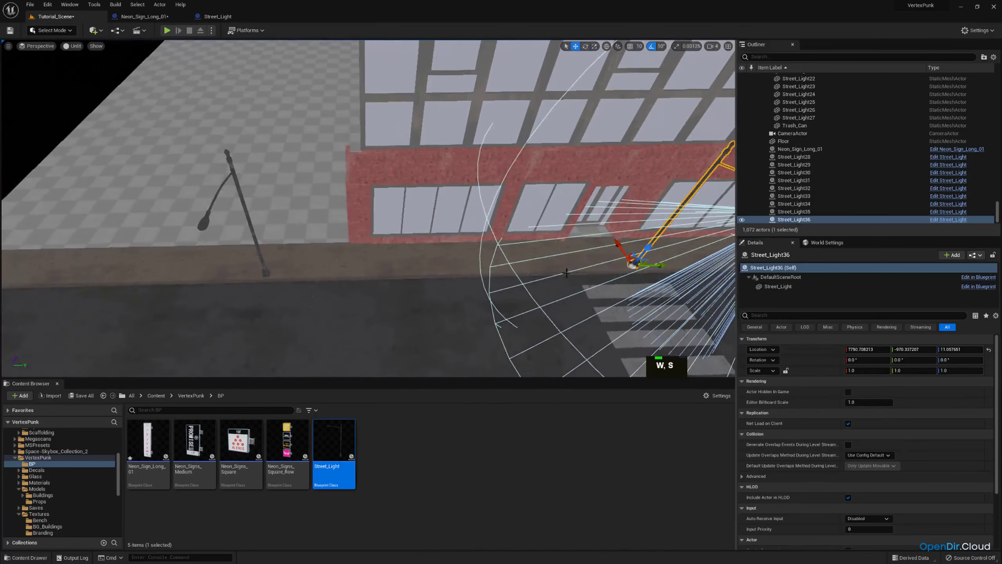
left_click_drag(658, 266, 377, 271)
key("w")
right_click_drag(377, 272, 288, 247)
Step: Replace the plain Street_Light20 mesh with the Street_Light37 blueprint by transferring its location and deleting the mesh
left_click(369, 256)
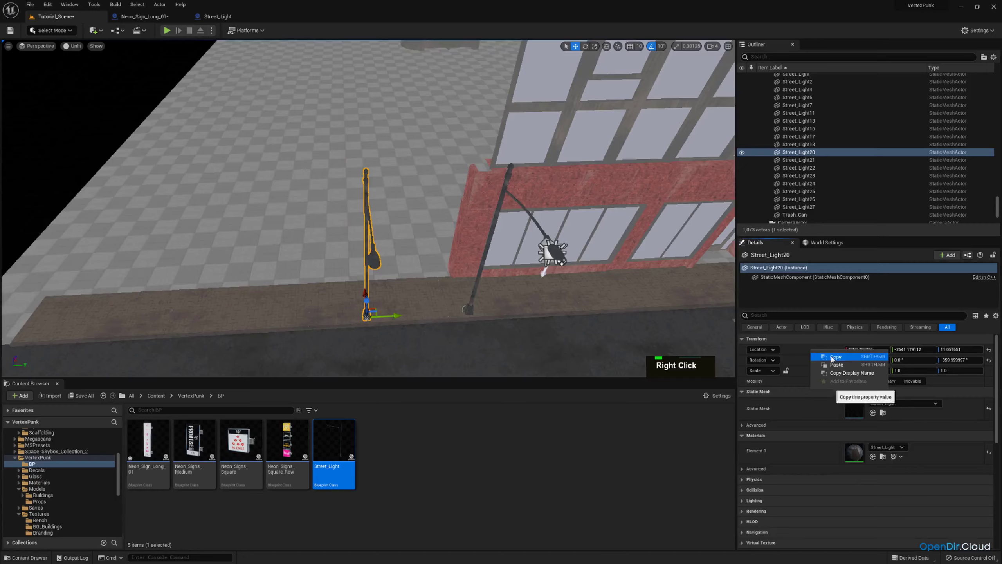
left_click(831, 358)
right_click_drag(501, 253, 541, 281)
key("Delete")
left_click(498, 214)
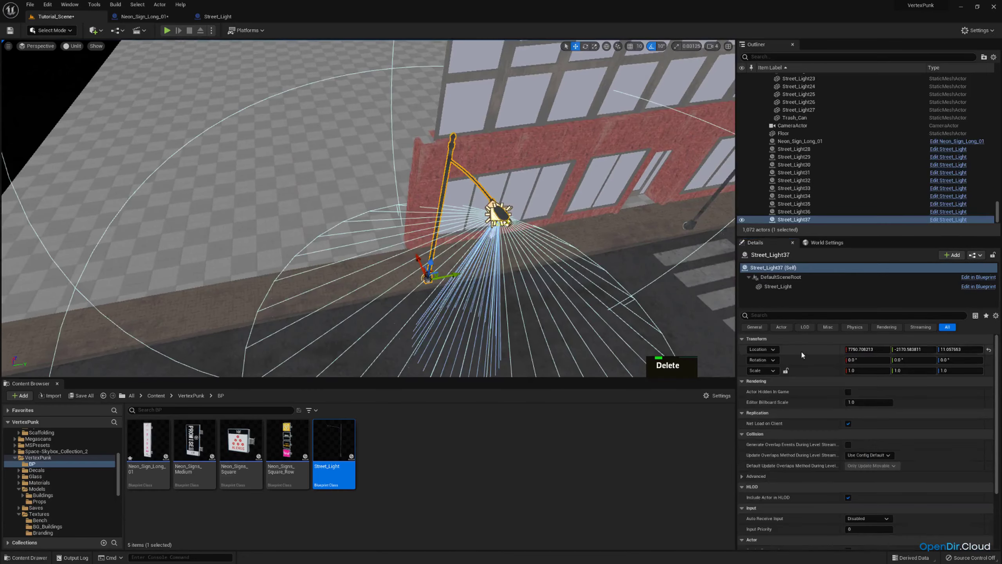
right_click(804, 351)
left_click(821, 368)
Step: Duplicate the Street_Light37 blueprint and move the copy past the red brick building toward the plain light by the traffic light
key("s")
right_click_drag(501, 252, 427, 284)
key("d")
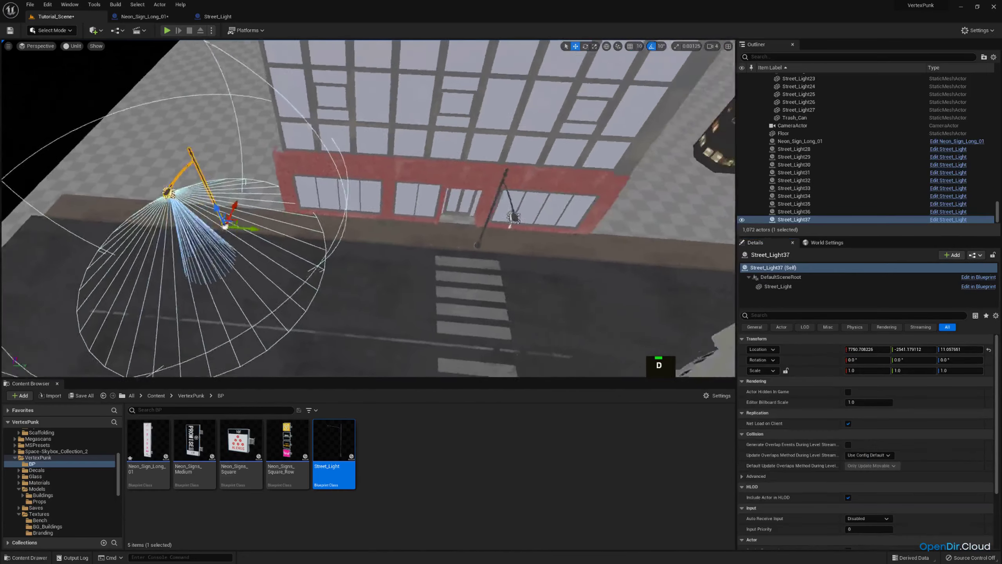
right_click_drag(188, 205, 188, 205)
key("ctrl+c")
left_click_drag(185, 202, 572, 245)
key("q")
right_click_drag(572, 246, 647, 236)
key("w")
right_click_drag(486, 229, 489, 228)
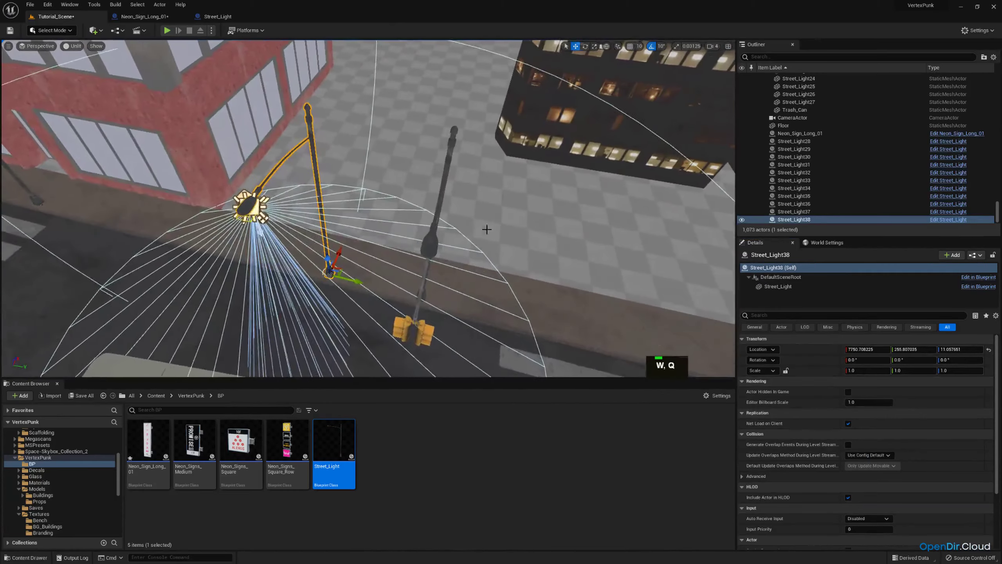
Step: Replace the plain Street_Light18 mesh by the traffic light with the Street_Light38 blueprint by transferring its location and deleting the mesh
left_click(432, 237)
right_click(797, 350)
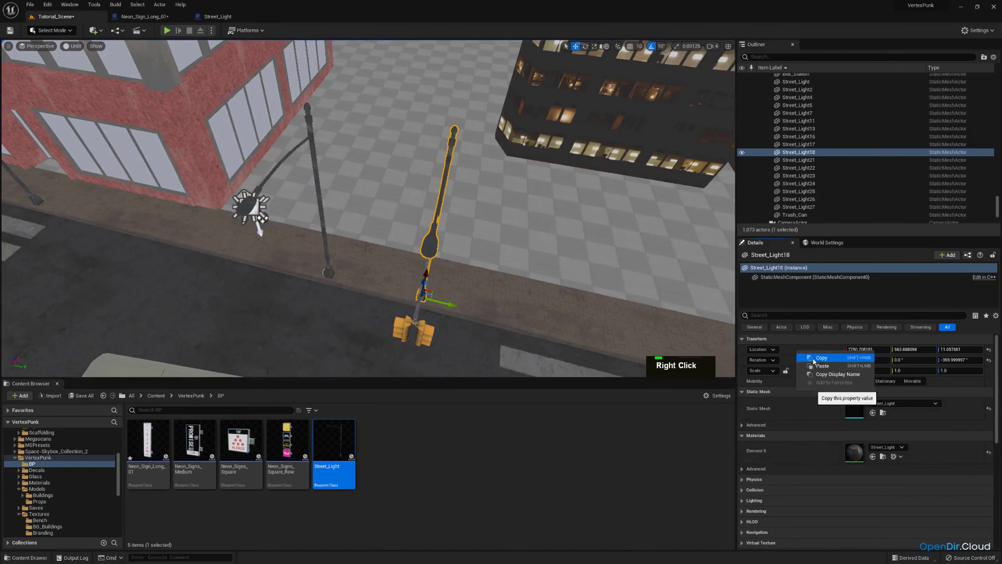
left_click(815, 357)
right_click_drag(330, 205, 349, 199)
left_click(349, 200)
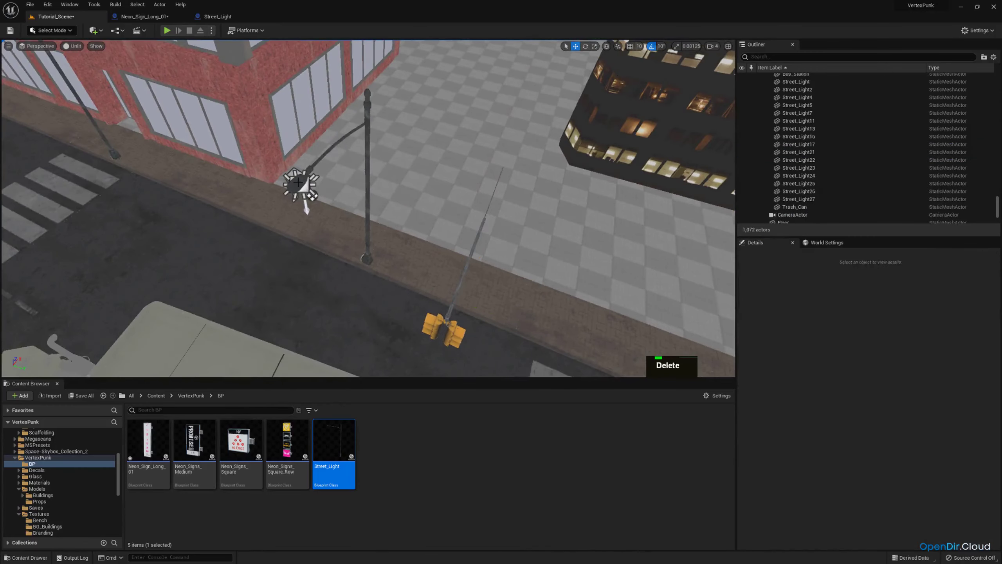
left_click(301, 185)
right_click(812, 348)
left_click(833, 367)
Step: Duplicate the Street_Light38 blueprint and move the copy along the sidewalk to the next plain light before the dark buildings
right_click_drag(251, 227, 315, 239)
key("ctrl+c")
key("ctrl+v")
left_click_drag(251, 227, 446, 216)
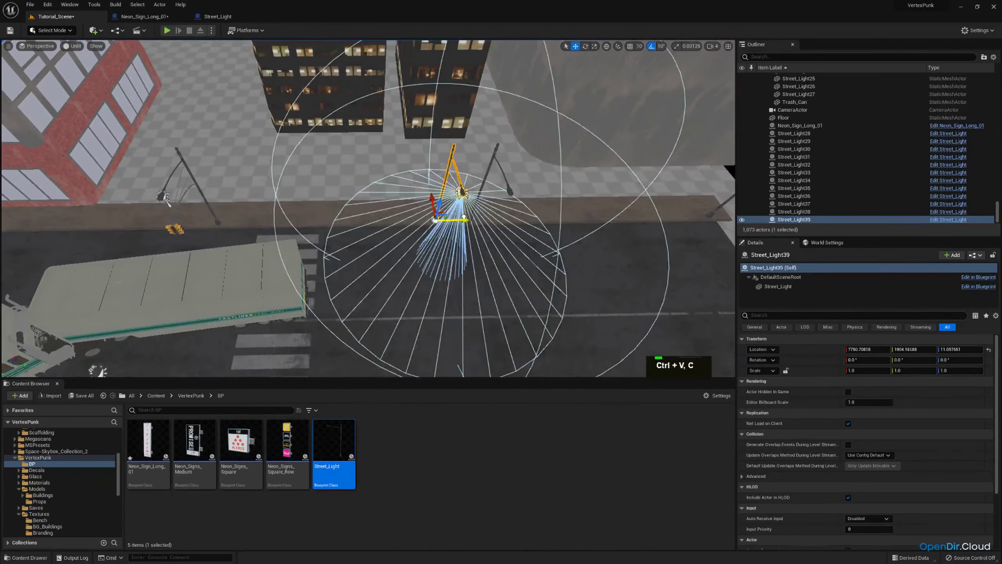
key("w")
right_click_drag(446, 216, 421, 263)
left_click(422, 262)
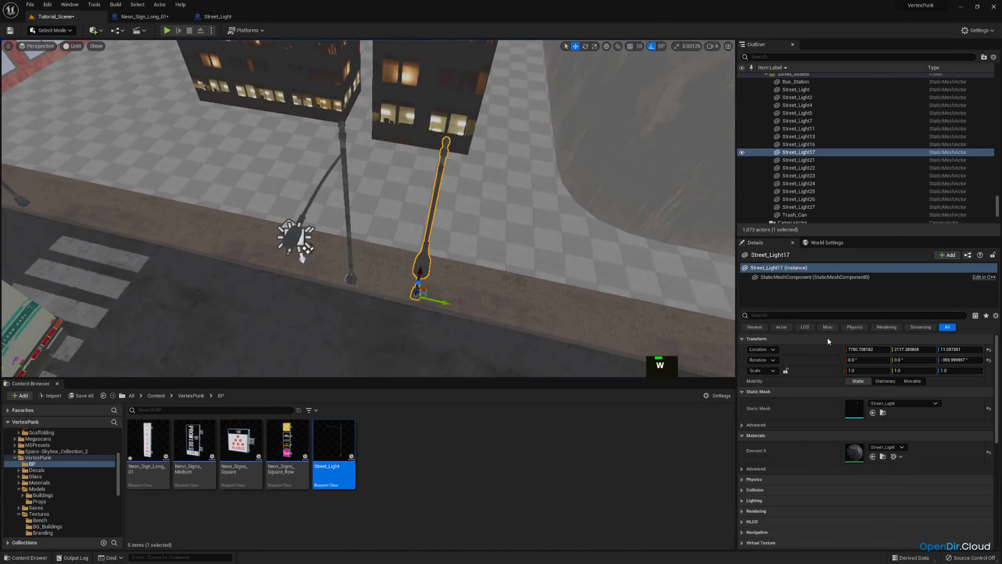
right_click(804, 347)
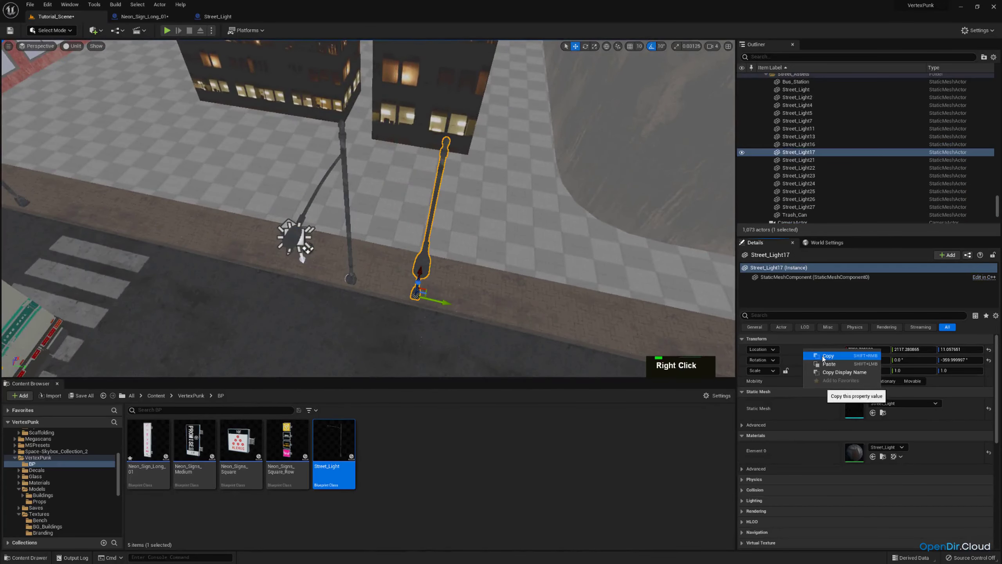
left_click(829, 356)
key("Delete")
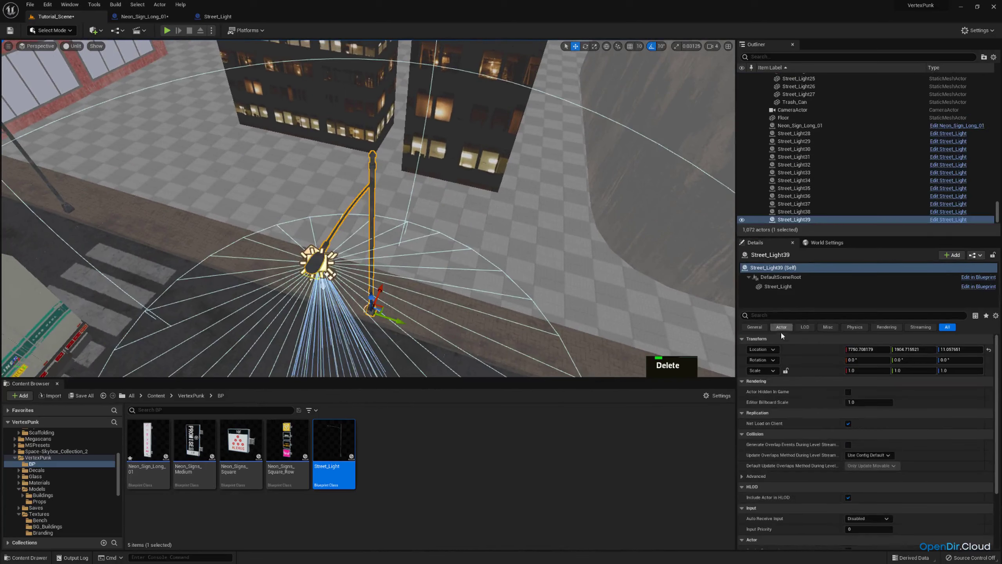
right_click_drag(533, 253, 519, 234)
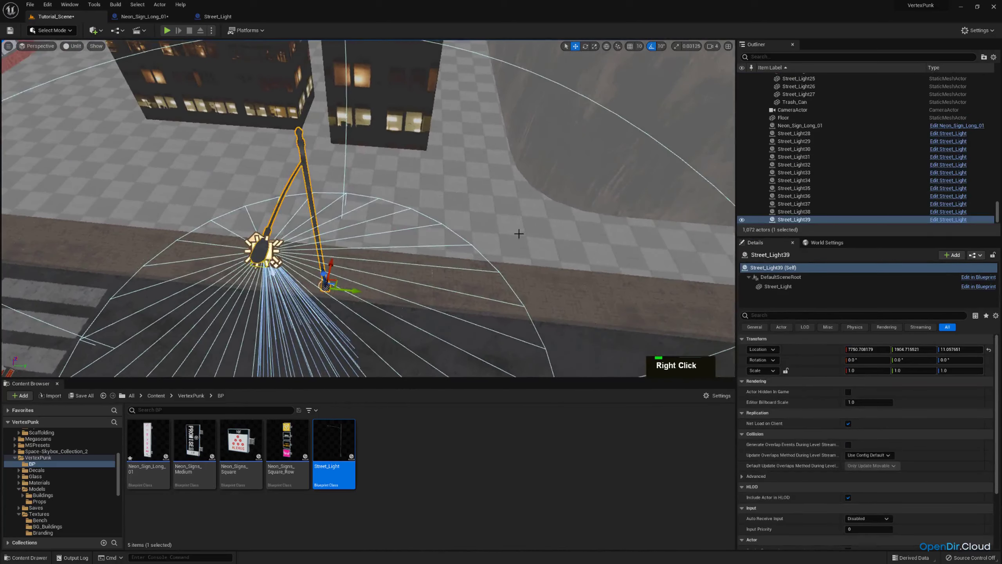
key("ctrl+z")
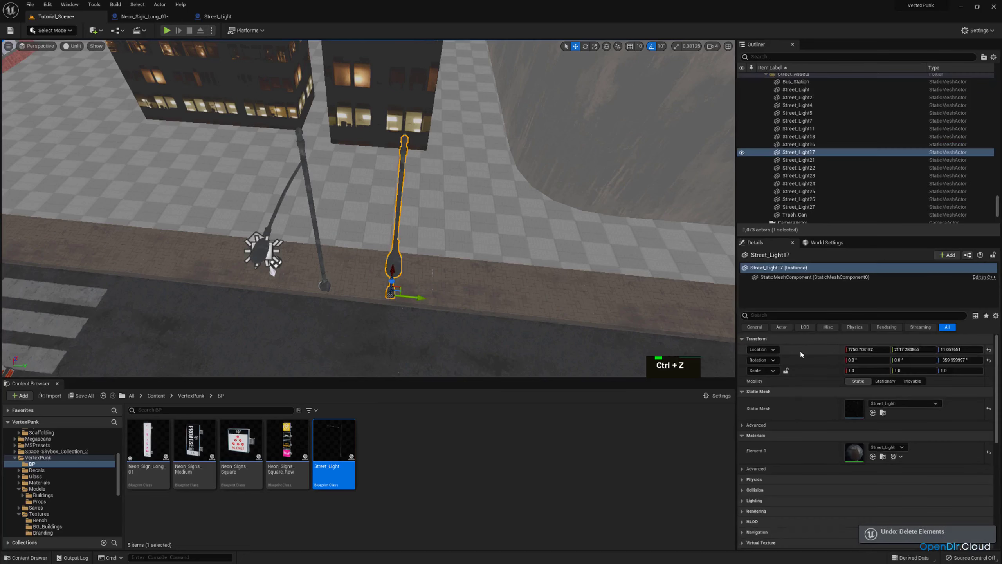
Step: Replace the plain Street_Light17 mesh before the dark buildings with the Street_Light39 blueprint by transferring its location and deleting the mesh
right_click(801, 354)
left_click(829, 359)
key("Delete")
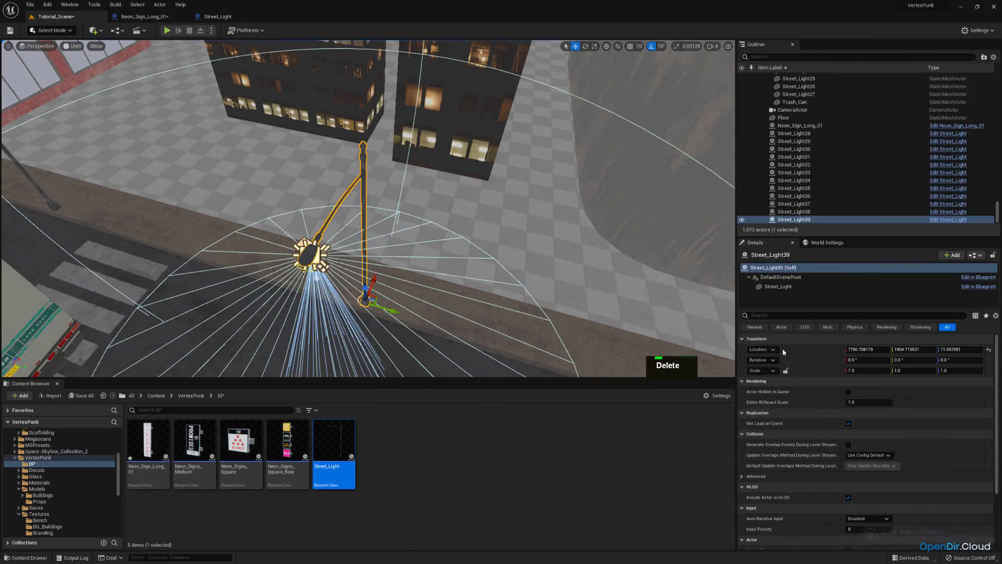
right_click(798, 352)
left_click(816, 368)
Step: Duplicate the Street_Light39 blueprint and move the copy along the sidewalk to the last plain light beside the curved grey wall
key("d")
right_click_drag(525, 249, 592, 249)
key("ctrl+c")
key("ctrl+v")
left_click_drag(170, 236, 459, 253)
Step: Replace the plain Street_Light16 mesh by the curved wall with the Street_Light40 blueprint by transferring its location and deleting the mesh
key("w")
right_click_drag(459, 253, 424, 239)
left_click(454, 255)
right_click(808, 351)
left_click(830, 356)
key("Delete")
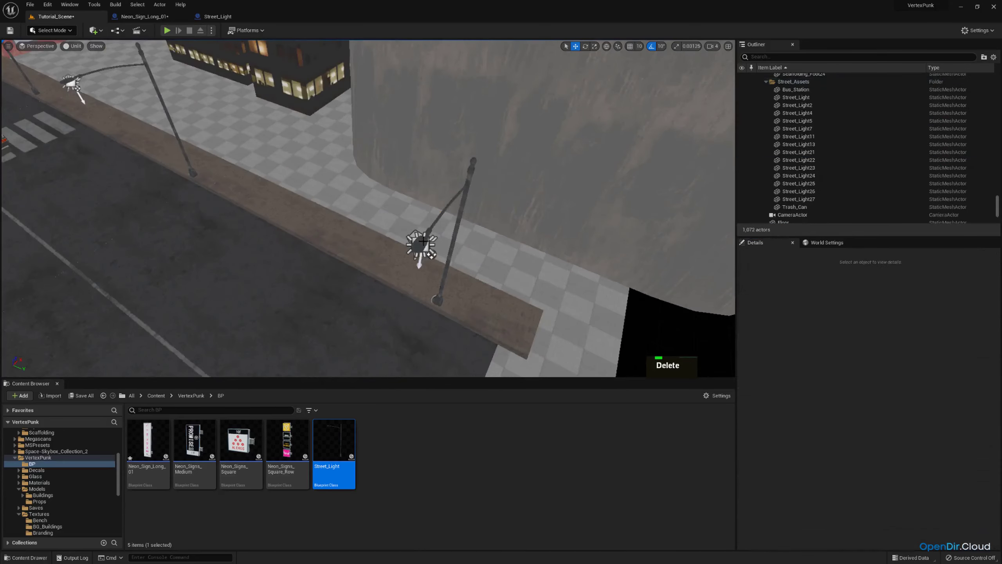
left_click(428, 239)
right_click(822, 350)
left_click(846, 363)
Step: Duplicate the blueprint street light at the crosswalk corner and move the copy along the white building toward its plain light
right_click_drag(579, 257, 415, 269)
scroll(465, 225, "up", 2)
key("e")
key("w")
left_click(565, 213)
right_click_drag(564, 213, 525, 237)
key("ctrl+c")
key("ctrl+v")
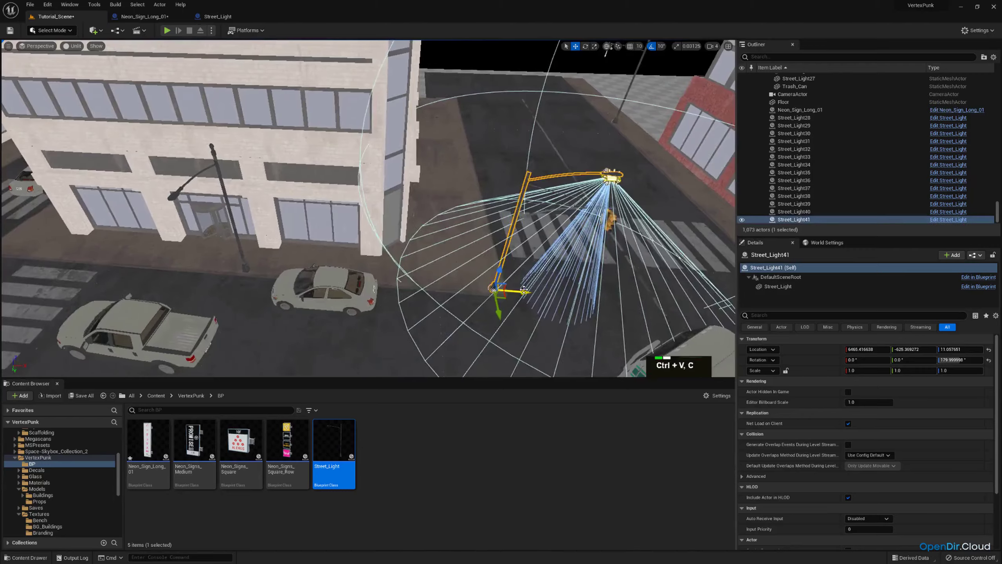
left_click_drag(516, 294, 325, 279)
Step: Rotate the copied street light beside the white building to about -90° around its vertical axis
right_click_drag(324, 280, 276, 284)
key("w")
right_click_drag(439, 292, 440, 309)
key("e")
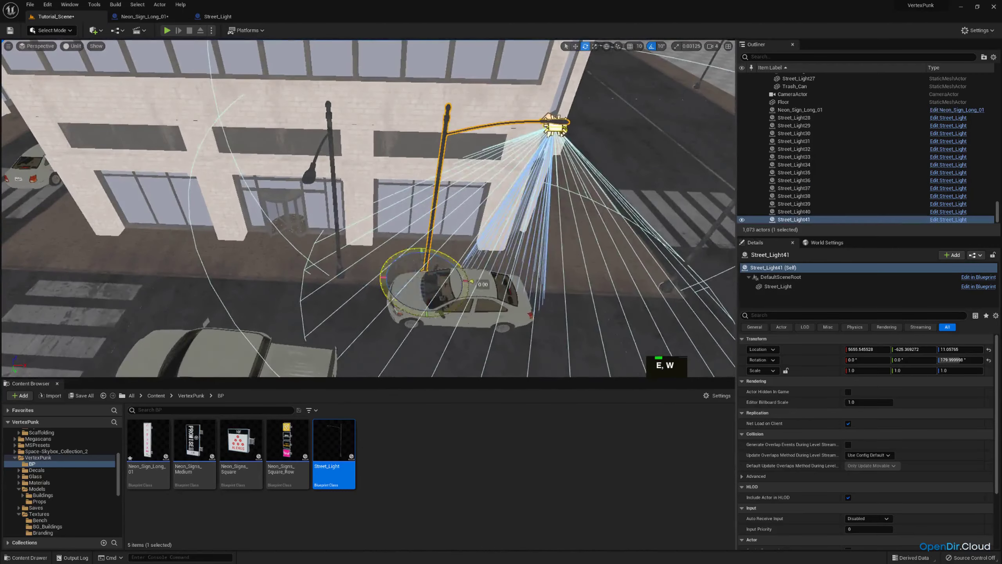
left_click_drag(471, 281, 425, 317)
Step: Replace the plain Street_Light13 mesh before the white building with the Street_Light41 blueprint by transferring its location and deleting the mesh
right_click_drag(420, 226, 446, 219)
key("w")
key("a")
left_click(431, 224)
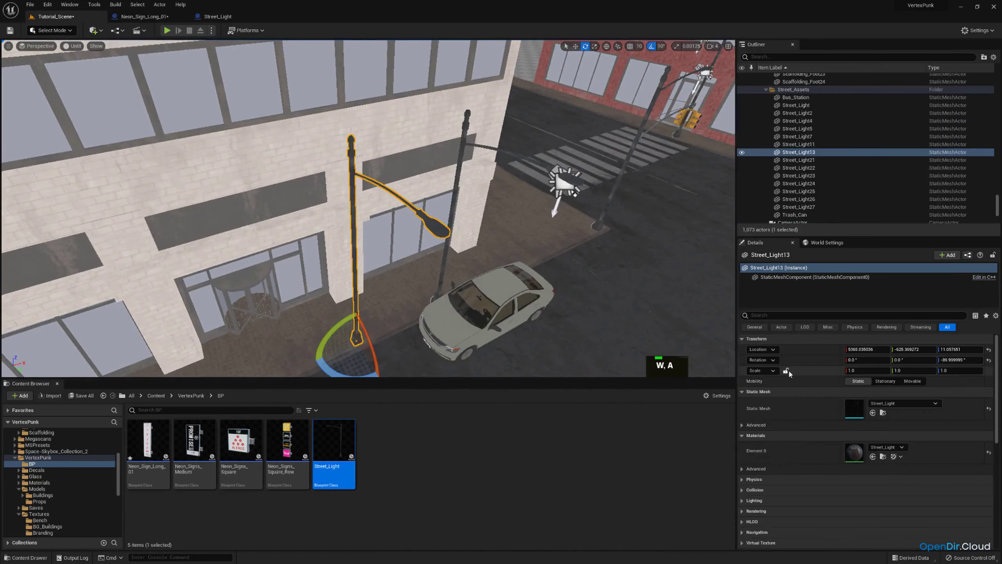
right_click(796, 350)
left_click(815, 357)
right_click_drag(487, 194, 529, 198)
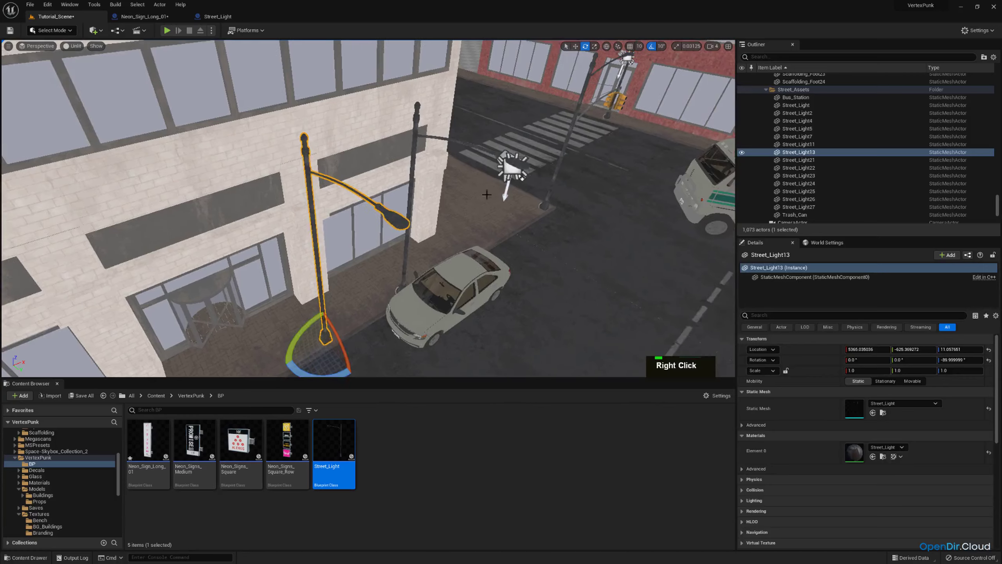
key("Delete")
left_click(517, 161)
right_click(793, 351)
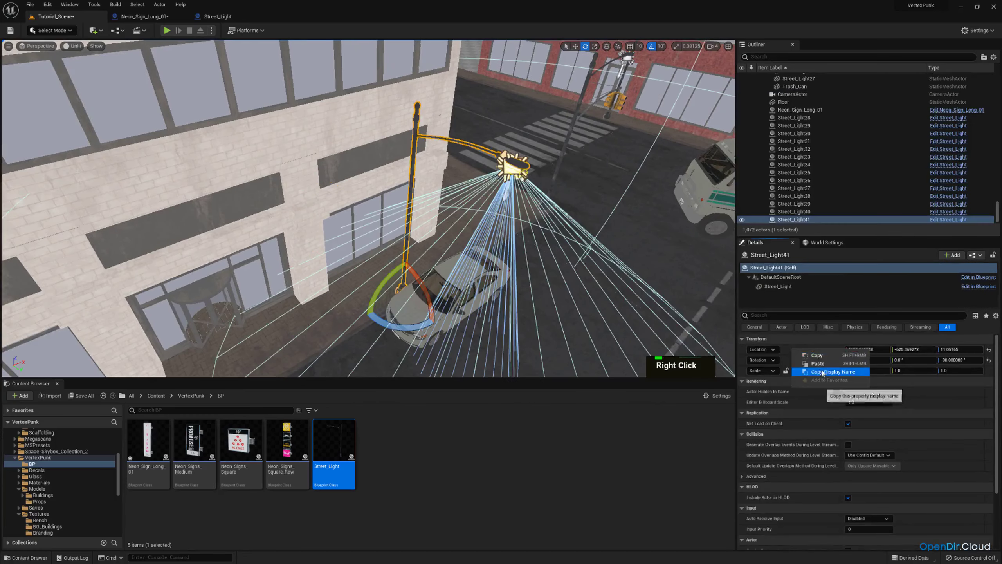
left_click(815, 366)
Step: Duplicate the Street_Light41 blueprint and move the copy to X about 4389, near the plain light at the white building's corner
key("a")
right_click_drag(513, 205, 434, 214)
right_click_drag(581, 203, 620, 203)
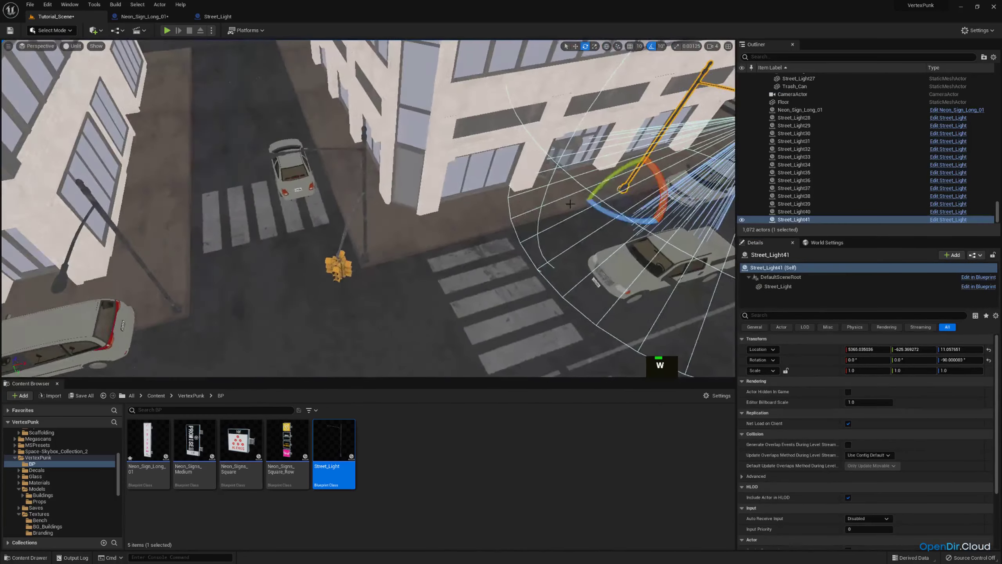
key("w")
left_click_drag(644, 187, 458, 239)
Step: Replace the plain Street_Light11 mesh at the corner with Street_Light42 by transferring its location, and rotate the blueprint's arm over the side-street crosswalk
key("w")
right_click_drag(458, 239, 385, 153)
key("a")
left_click(379, 221)
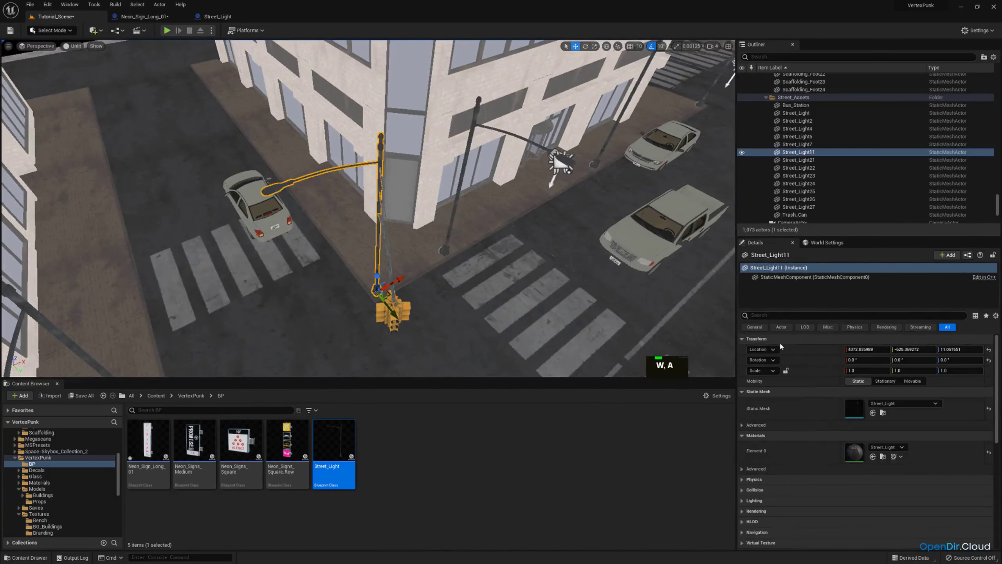
right_click(795, 352)
left_click(813, 356)
key("Delete")
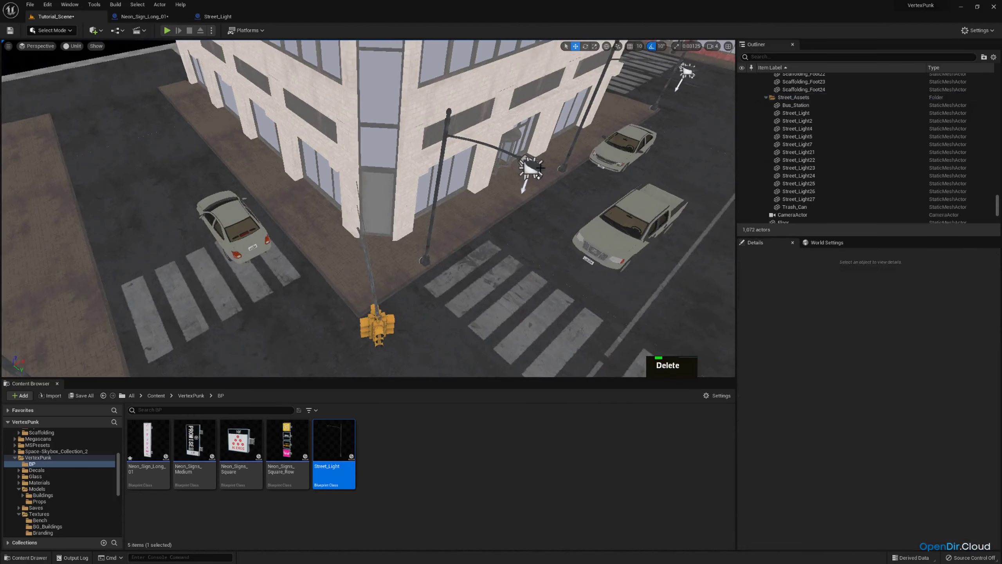
right_click(796, 349)
left_click(817, 364)
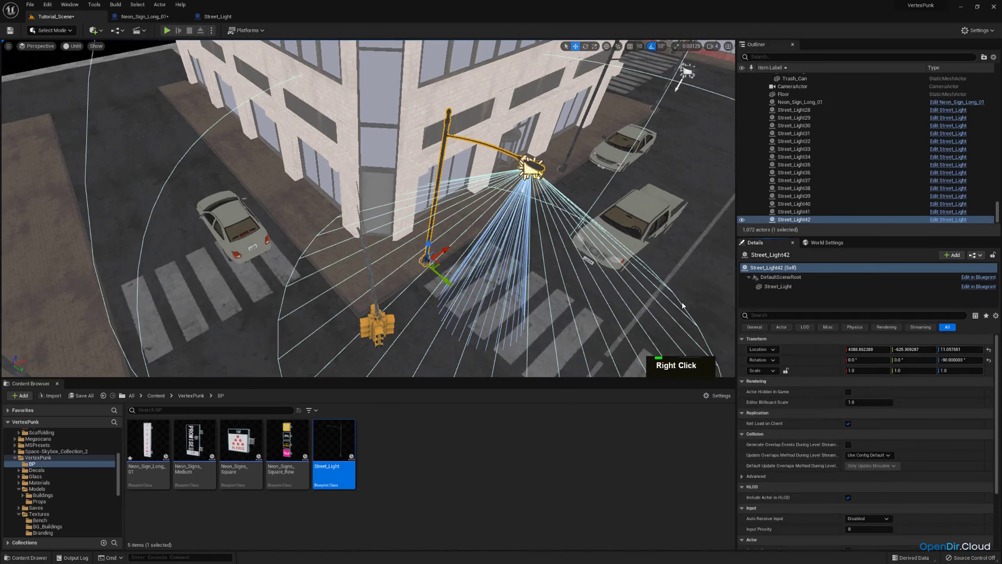
right_click_drag(682, 304, 470, 278)
left_click_drag(421, 337, 490, 266)
Step: Duplicate the blueprint street light before the white building and move the copy across the side street to X about 3628
right_click_drag(491, 266, 597, 186)
key("w")
key("s")
key("d")
left_click(643, 132)
key("ctrl+c")
key("ctrl+v")
left_click_drag(598, 187, 348, 272)
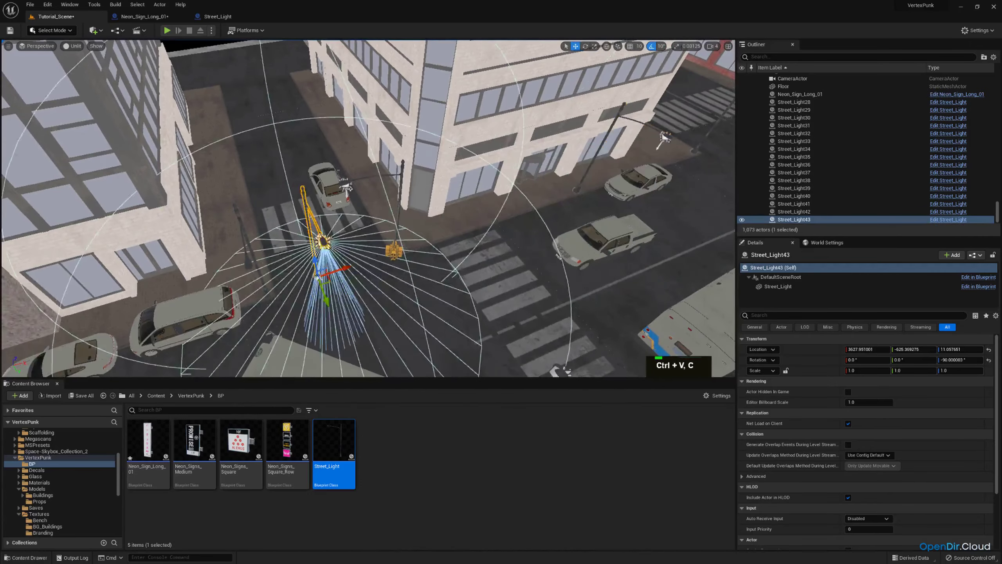
Step: Replace the plain Street_Light5 mesh across the side street with the Street_Light43 blueprint by transferring its location and deleting the mesh
key("w")
right_click_drag(347, 272, 373, 234)
left_click(374, 248)
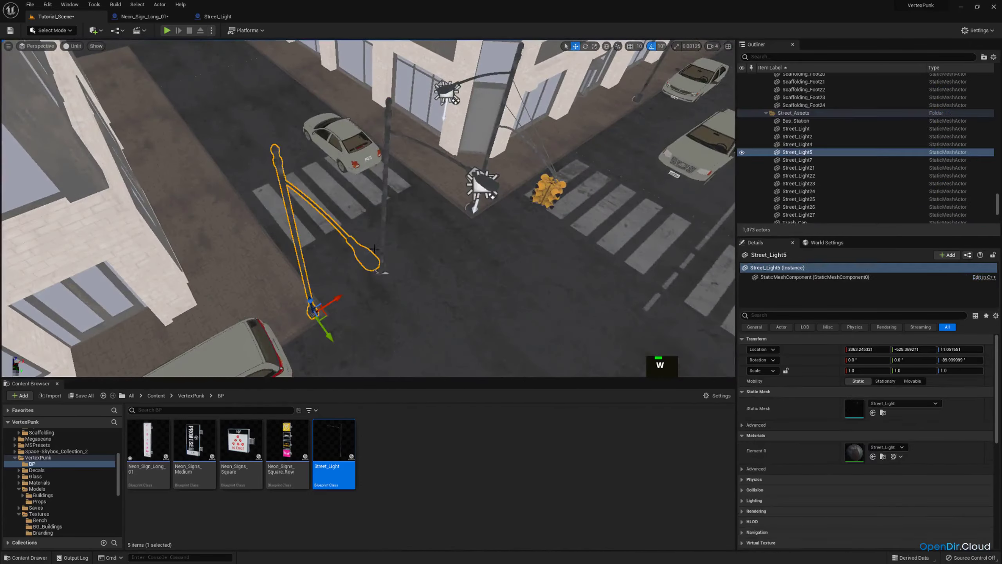
right_click(810, 353)
left_click(824, 358)
left_click(495, 185)
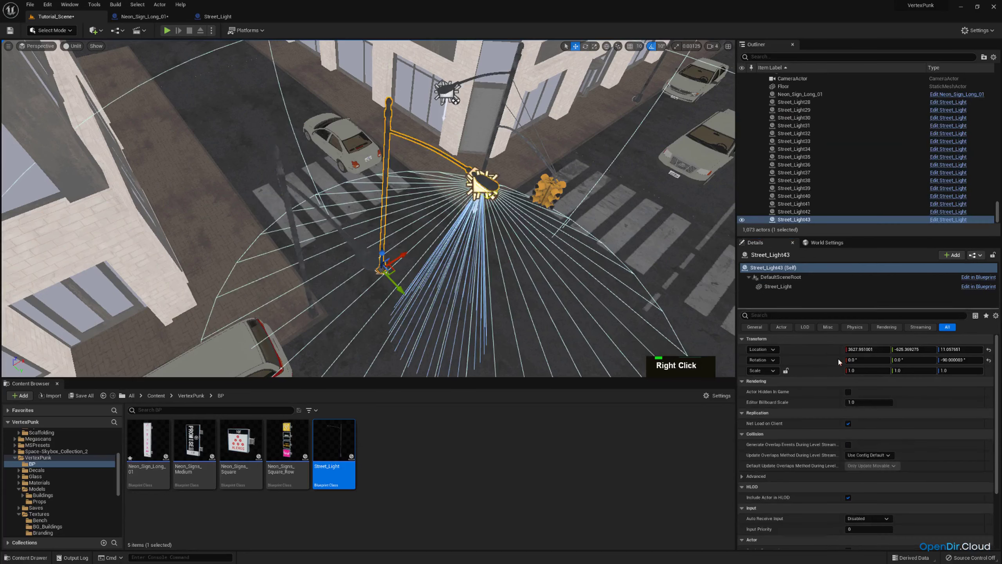
right_click(807, 353)
left_click(370, 260)
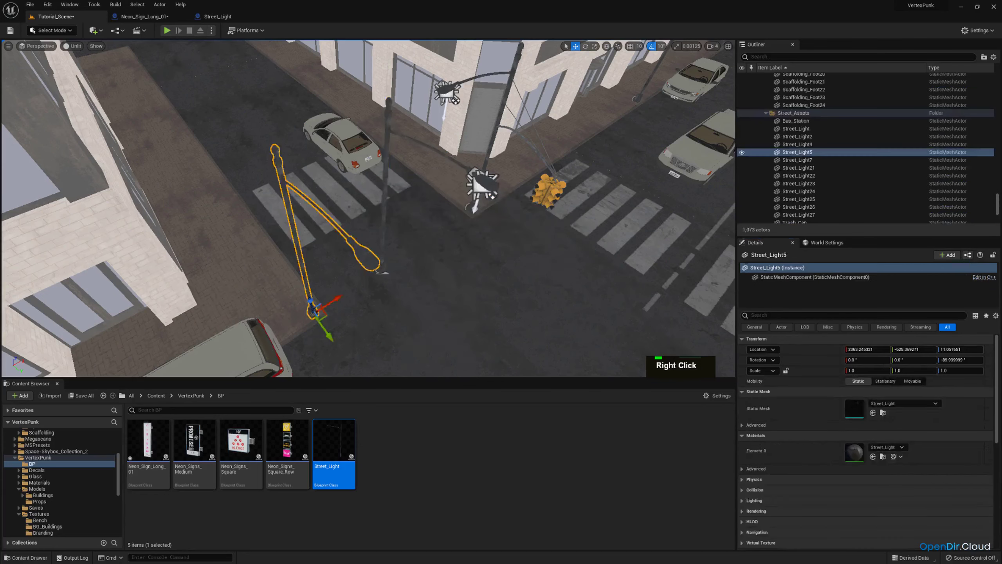
key("Delete")
left_click(491, 183)
right_click(801, 354)
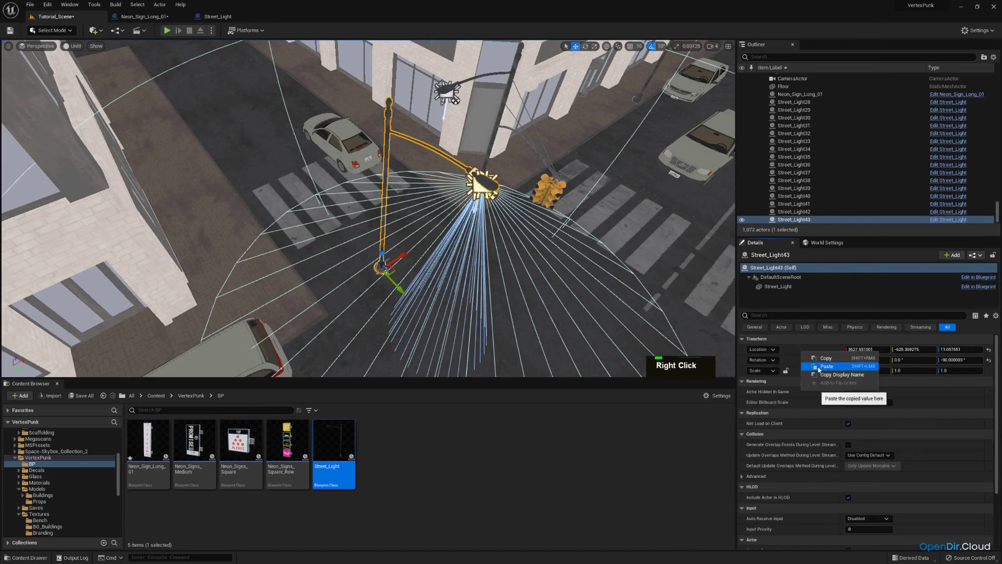
left_click(823, 367)
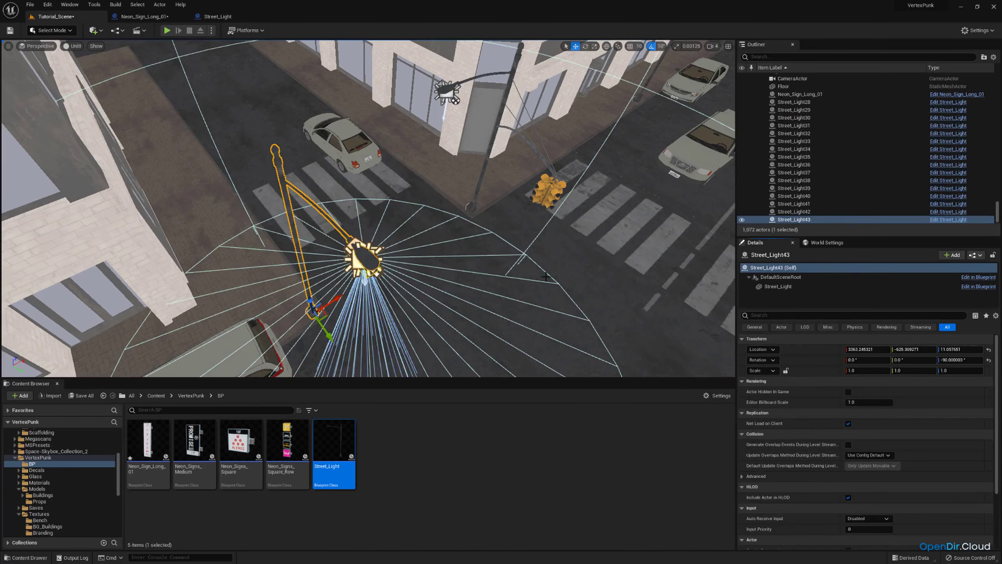
Step: Duplicate the Street_Light43 blueprint and move the copy past the parked cars to X about 2142, near the police car
right_click_drag(460, 168, 357, 193)
key("s")
key("a")
key("w")
right_click_drag(622, 205, 624, 204)
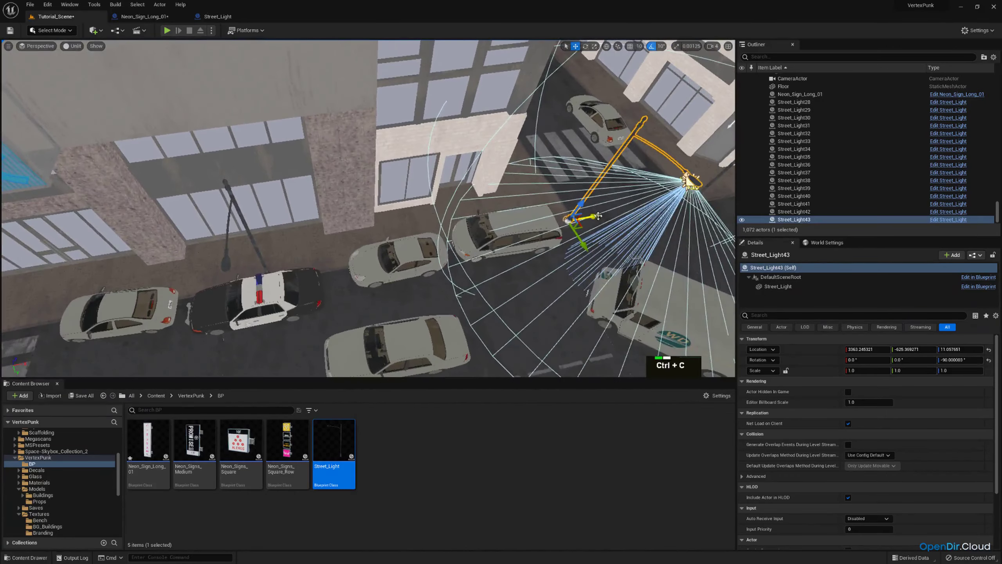
key("ctrl+v")
left_click_drag(598, 215, 392, 218)
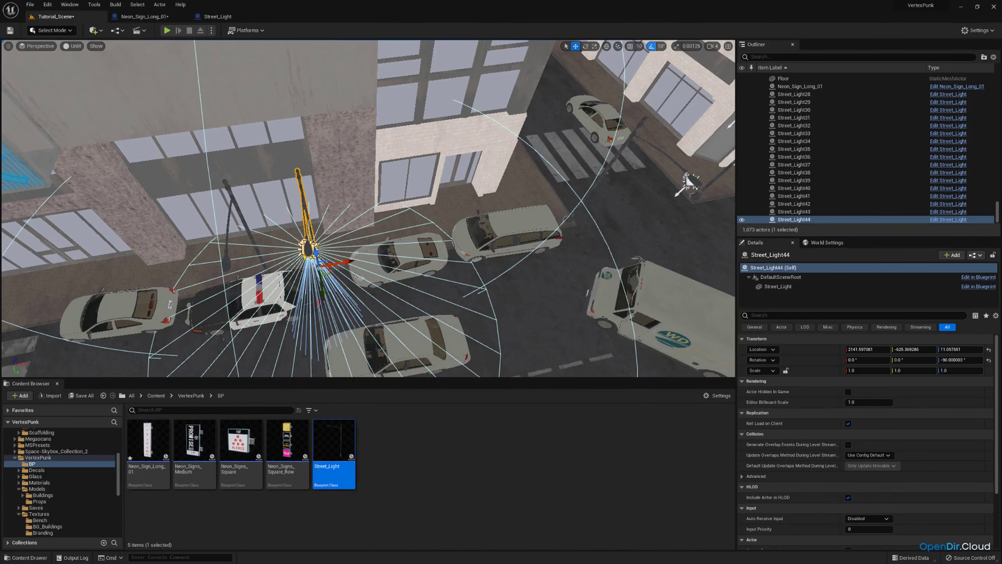
left_click_drag(0, 11, 524, 113)
double_click(523, 113)
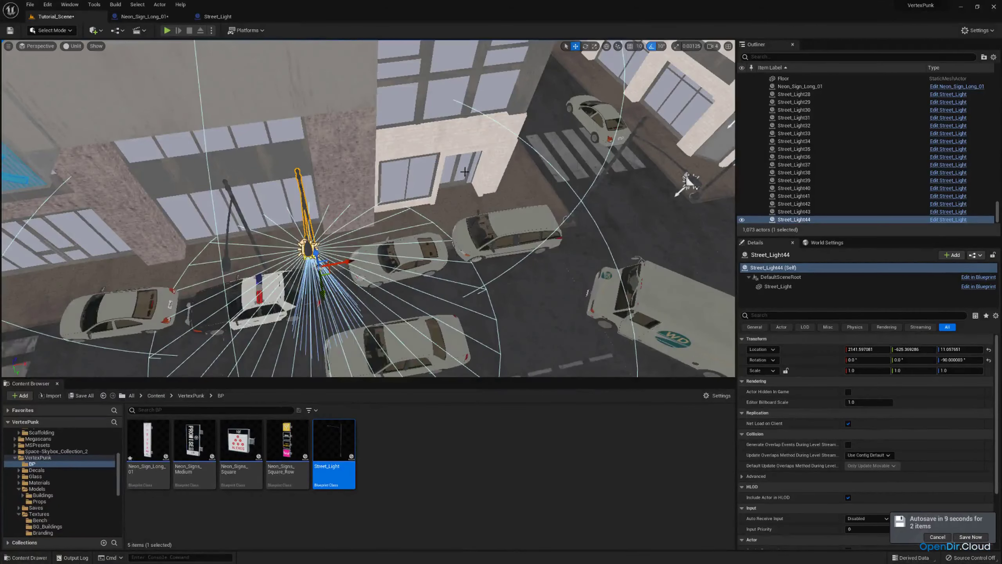
Step: Replace the plain Street_Light7 mesh beside the police car with the Street_Light44 blueprint by transferring its location and deleting the mesh
right_click_drag(367, 209, 418, 211)
key("w")
key("a")
left_click(448, 189)
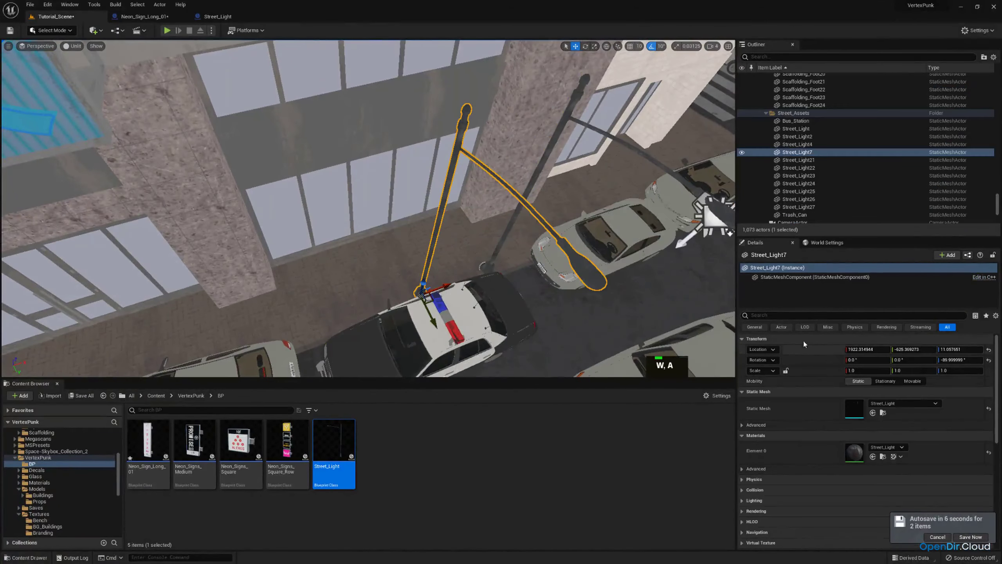
right_click(794, 345)
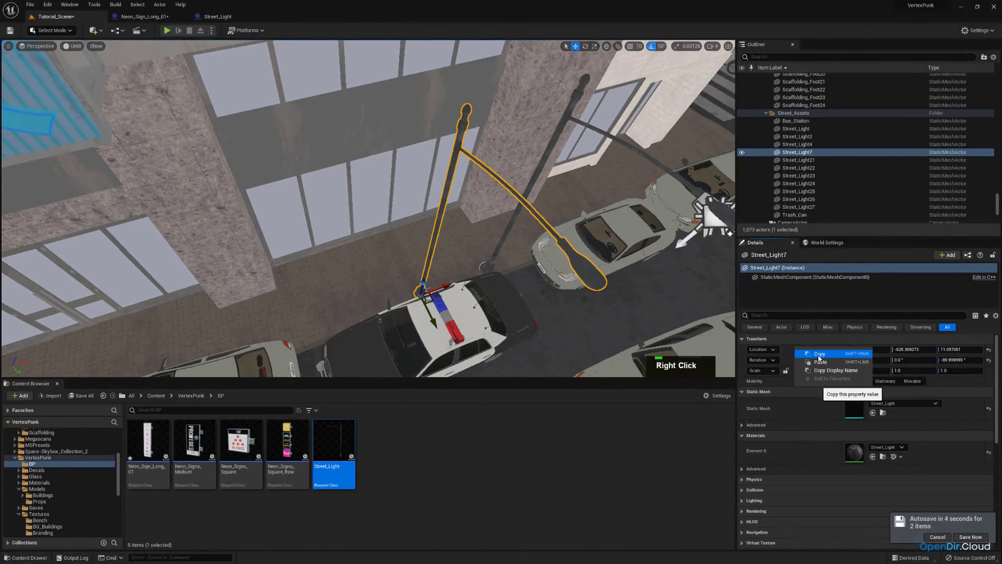
left_click(818, 354)
right_click_drag(494, 198, 462, 181)
key("Delete")
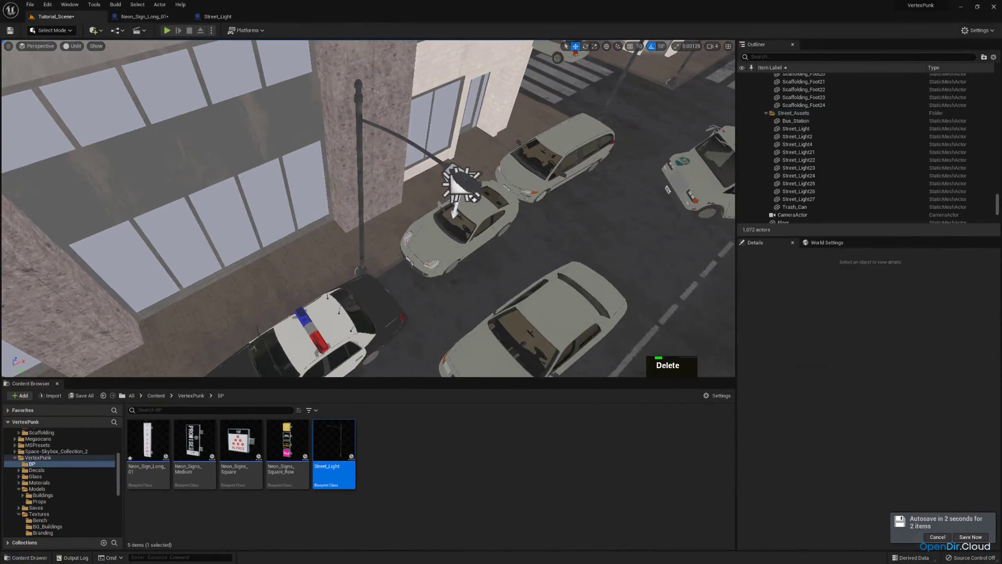
left_click(454, 180)
right_click(794, 349)
left_click(818, 362)
Step: Duplicate the Street_Light44 blueprint and move the copy along the street to the corner crosswalk below the blue sign
key("s")
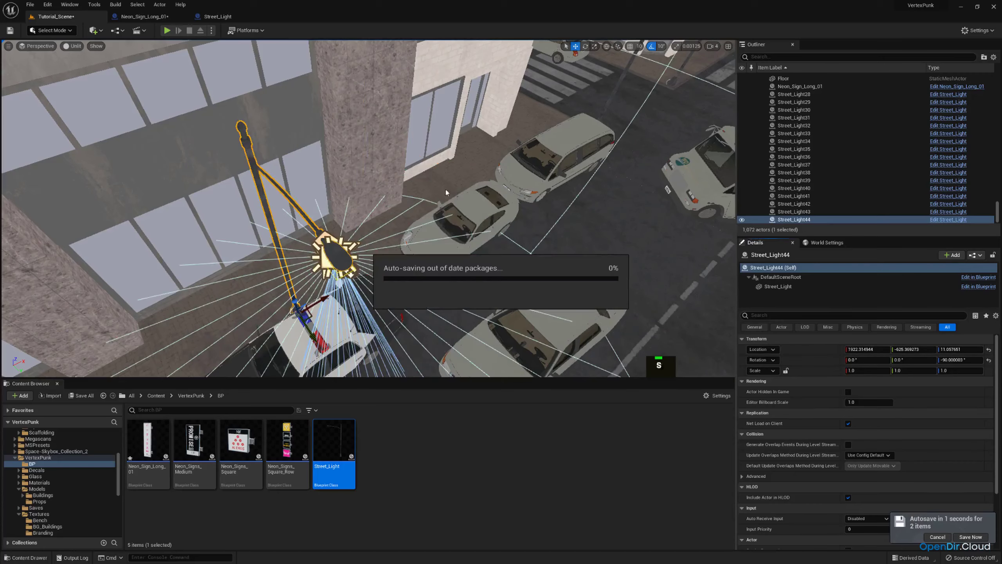
right_click_drag(459, 193, 336, 209)
key("s")
key("w")
key("a")
key("s")
key("ctrl+c")
key("ctrl+v")
left_click_drag(618, 205, 337, 230)
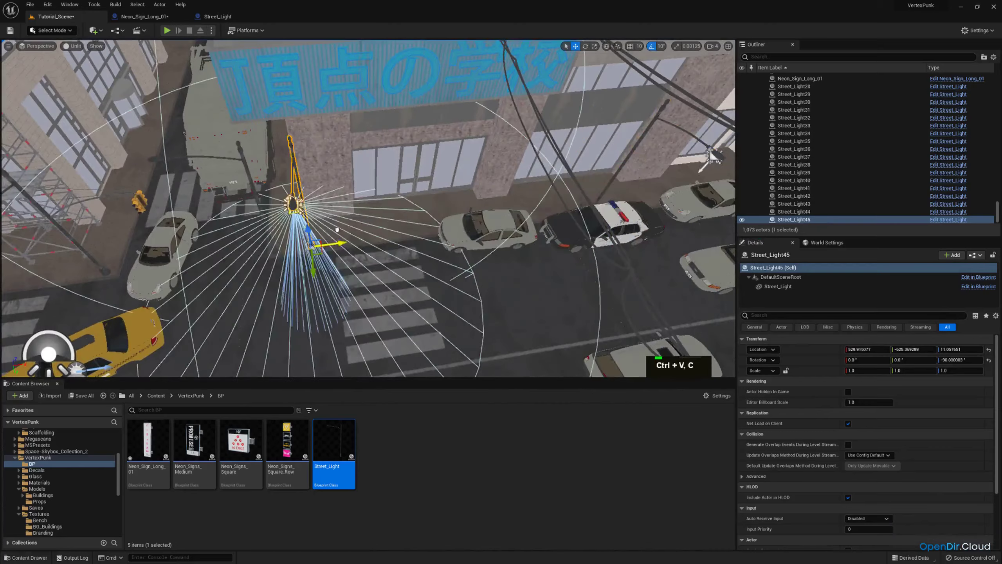
Step: Duplicate the Street_Light45 blueprint and move the copy across the side street toward the plain light by the scaffolding
key("a")
mouse_move(337, 229)
right_mouse_down()
mouse_move(311, 233)
mouse_move(319, 231)
right_mouse_up()
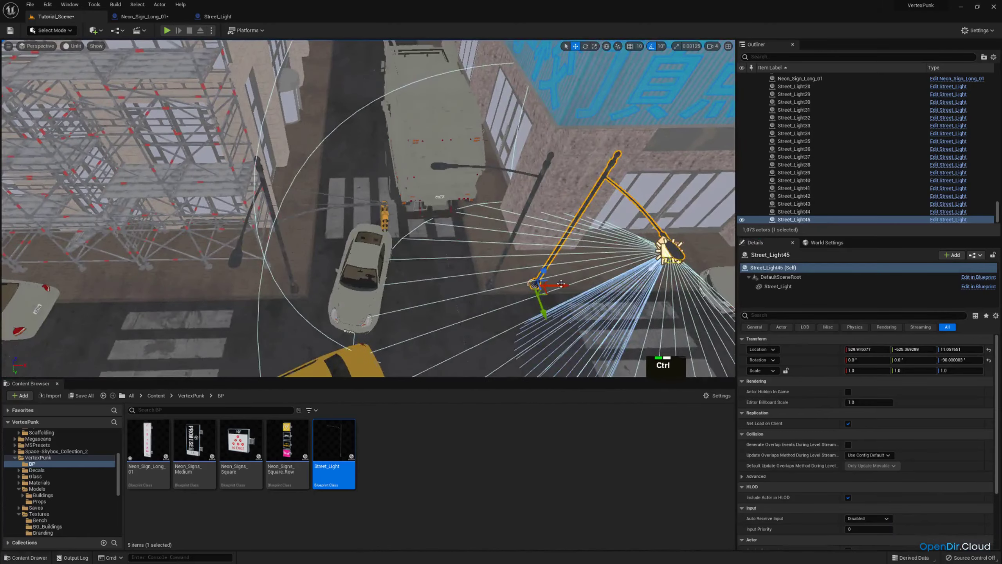
key("ctrl+c")
key("ctrl+v")
left_click_drag(561, 284, 357, 289)
Step: Replace the plain Street_Light2 mesh by the scaffolding with the Street_Light46 blueprint by transferring its location and deleting the mesh
left_click(271, 205)
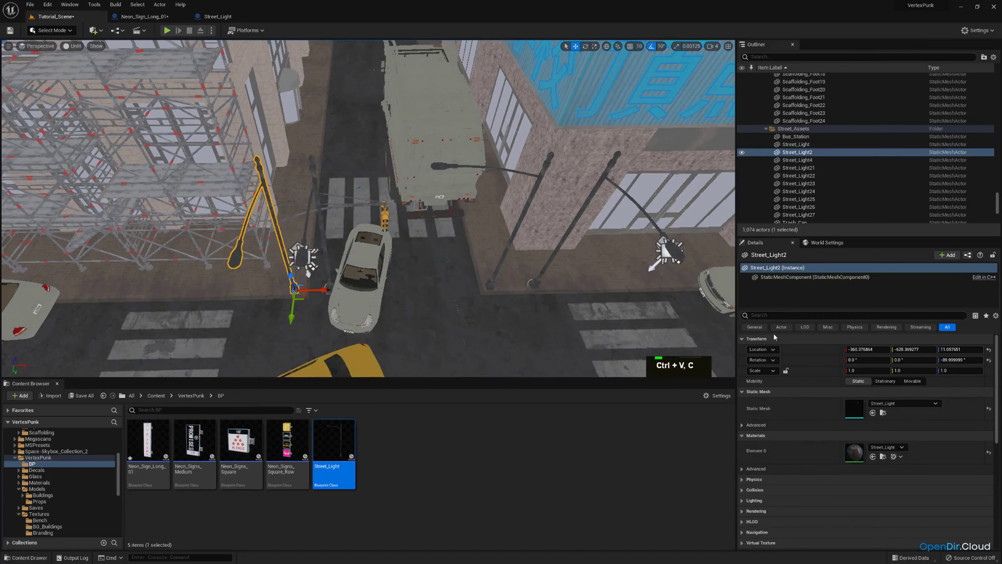
right_click(783, 347)
left_click(820, 358)
right_click_drag(410, 248, 386, 247)
key("Delete")
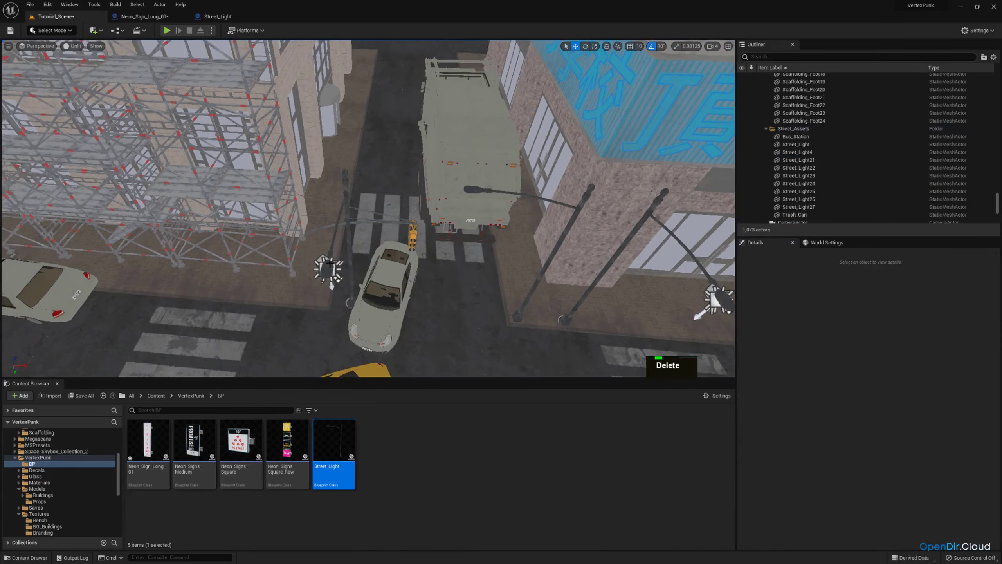
left_click(331, 264)
right_click(802, 355)
left_click(828, 365)
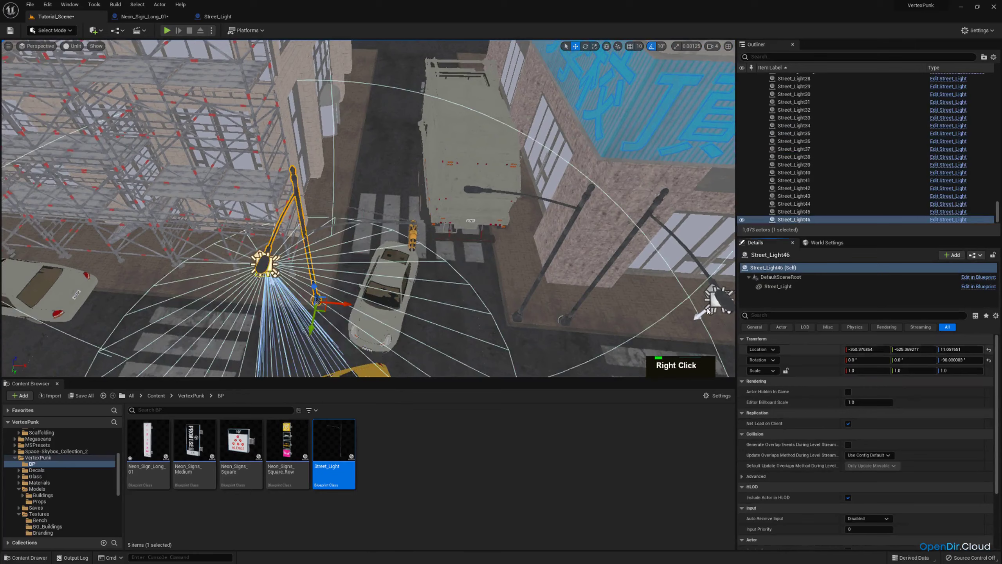
Step: Replace the plain Street_Light4 mesh at the corner beside the truck with the Street_Light45 blueprint by transferring its location and deleting the mesh
left_click(550, 260)
right_click(823, 351)
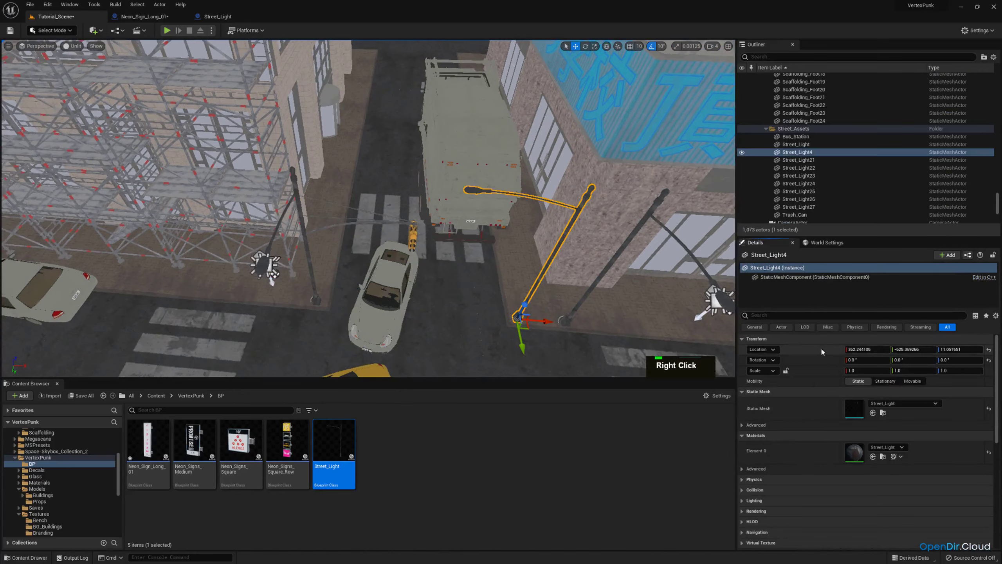
left_click(839, 358)
right_click_drag(410, 248, 454, 253)
key("Delete")
left_click(550, 213)
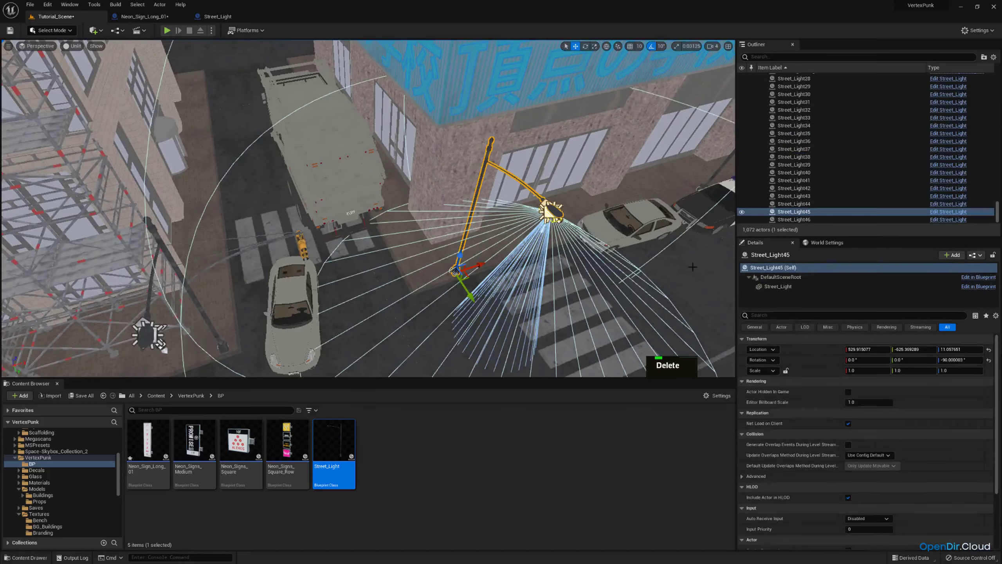
right_click(804, 350)
left_click(821, 364)
Step: Rotate Street_Light45 to 0° so its arm reaches over the side street beside the truck
key("a")
right_click_drag(485, 252, 509, 257)
key("e")
left_click_drag(444, 302, 411, 290)
left_click_drag(489, 280, 427, 275)
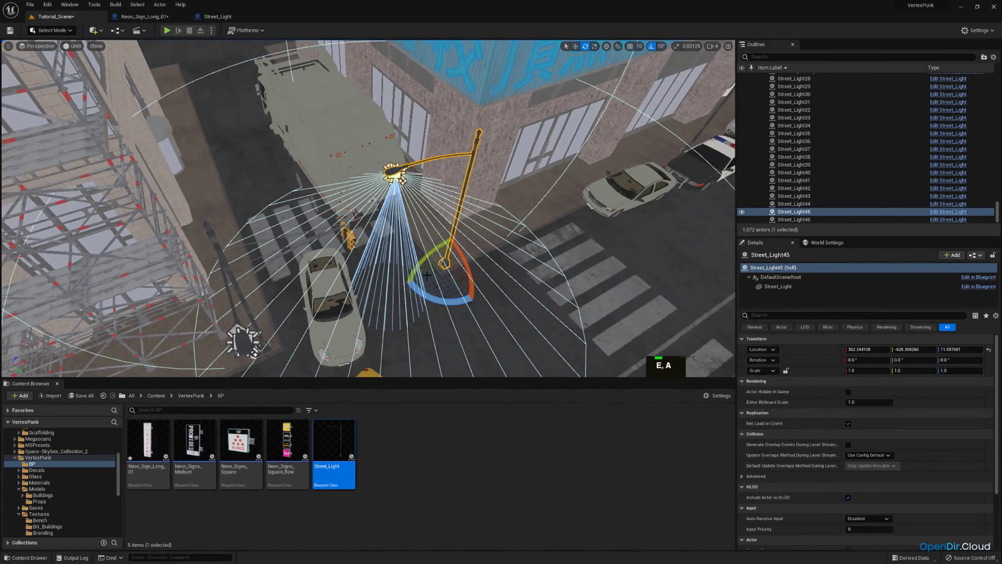
Step: Duplicate the Street_Light46 blueprint and move the copy along the scaffolding toward the plain light at the end of the street
left_click(70, 47)
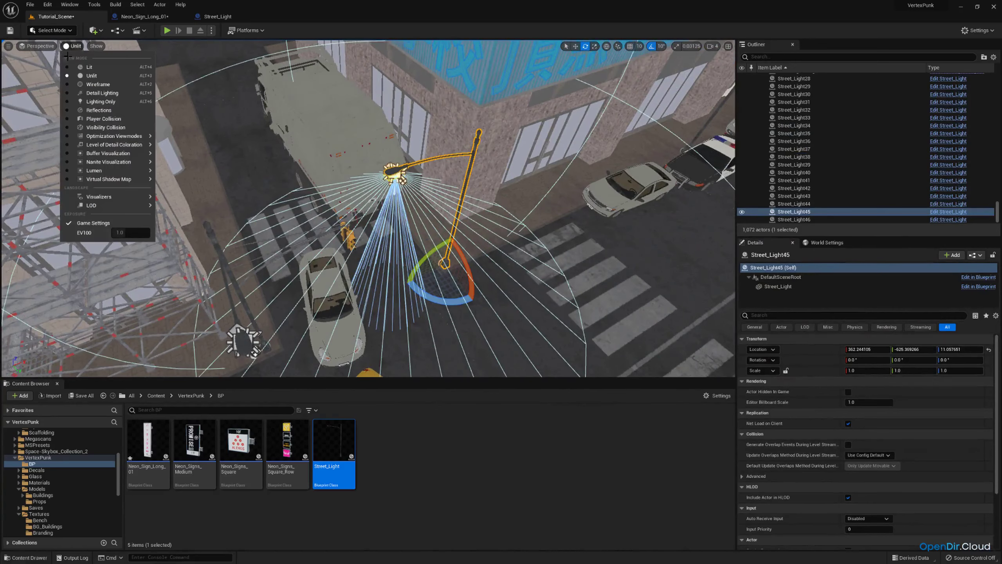
right_click(464, 173)
key("a")
right_click_drag(464, 174, 371, 174)
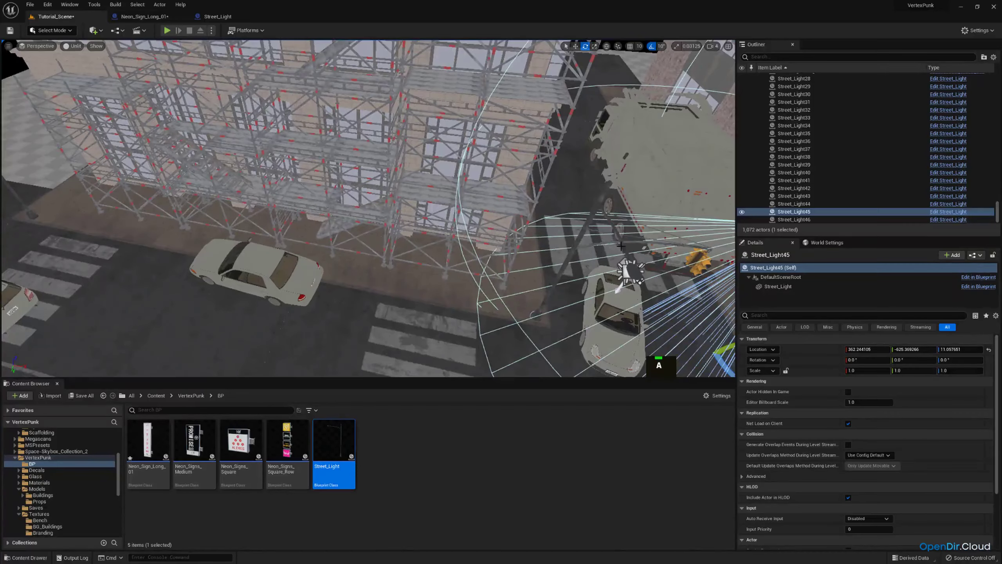
left_click(633, 271)
right_click_drag(634, 271, 600, 284)
key("w")
key("ctrl+c")
key("ctrl+v")
left_click_drag(633, 292, 288, 283)
Step: Replace the plain Street_Light mesh at the far end of the scaffolding with the Street_Light47 blueprint by transferring its location and deleting the mesh
key("w")
mouse_move(328, 220)
right_mouse_down()
mouse_move(260, 222)
mouse_move(343, 221)
right_mouse_up()
key("d")
left_click(306, 221)
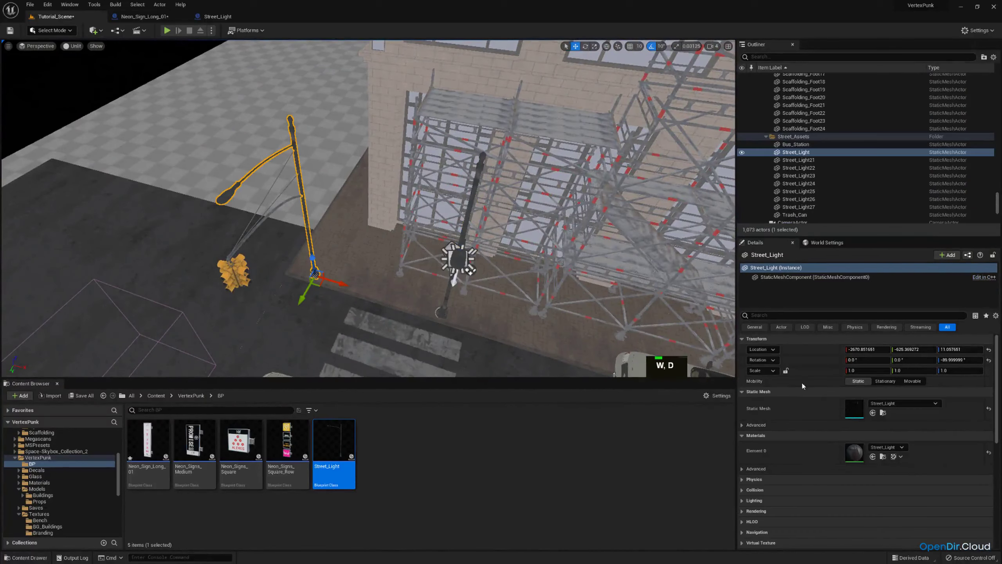
right_click(790, 349)
left_click(805, 356)
right_click_drag(433, 224, 296, 220)
key("Delete")
left_click(433, 224)
right_click(797, 348)
left_click(819, 362)
Step: Switch the viewport to Lit shading with Game View on and inspect the street's night lighting
key("d")
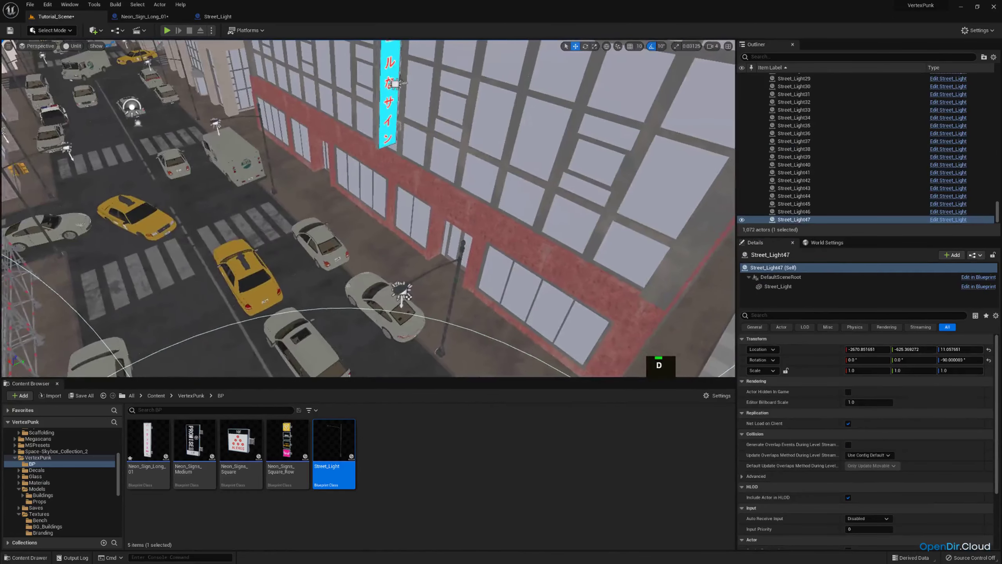
left_click(73, 46)
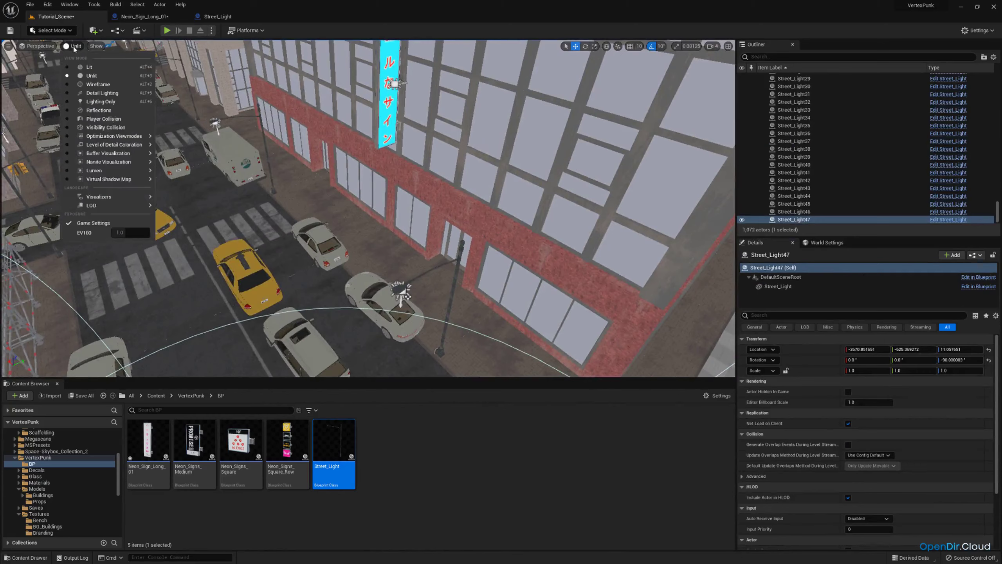
left_click(85, 68)
right_click_drag(237, 158, 237, 158)
key("q")
right_click_drag(368, 209, 396, 226)
key("g")
scroll(367, 201, "down", 1)
key("d")
key("w")
scroll(331, 205, "up", 1)
key("e")
key("w")
key("s")
Step: View the scene through CameraActor and save all modified assets
left_click(37, 46)
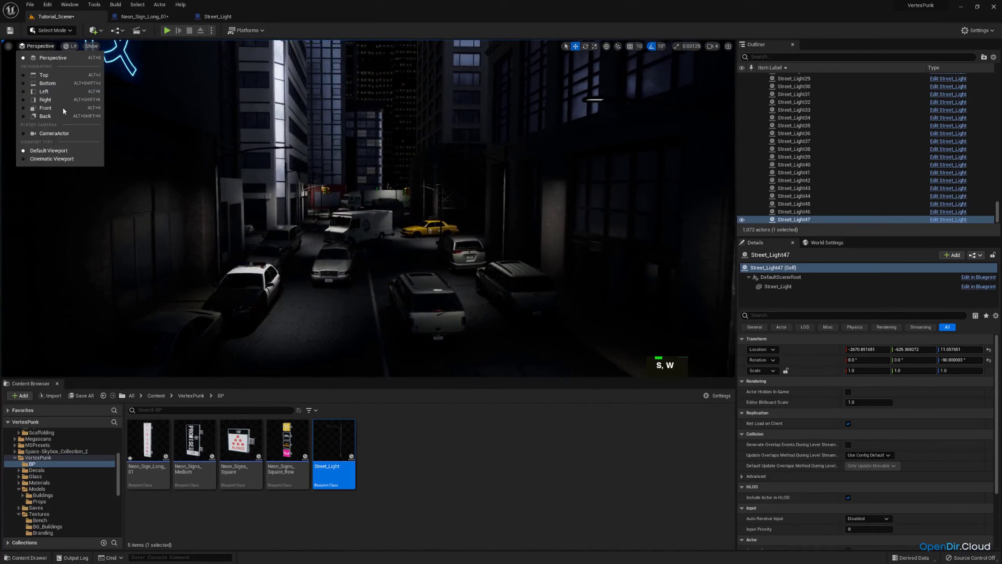
left_click(52, 133)
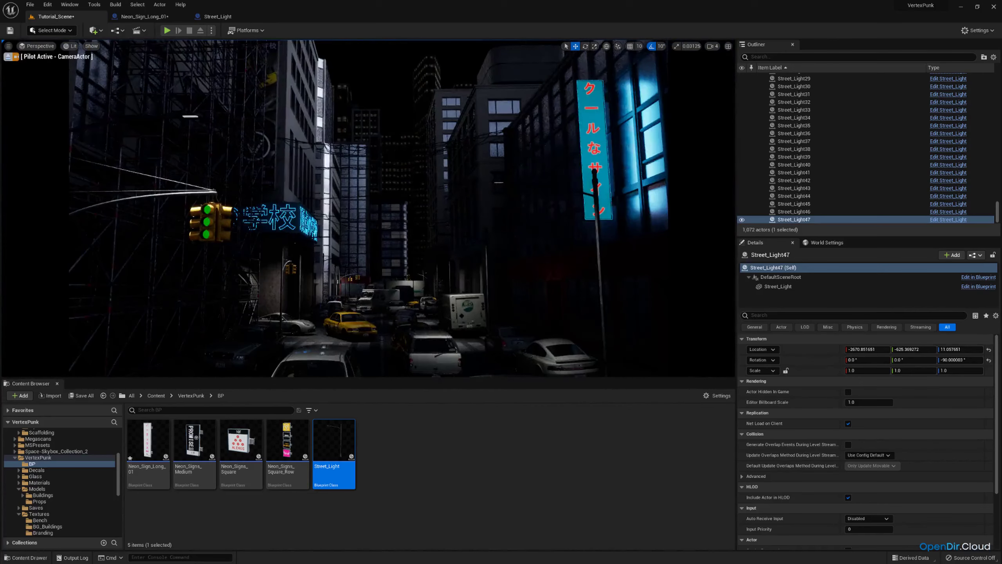
left_click(81, 395)
left_click(564, 375)
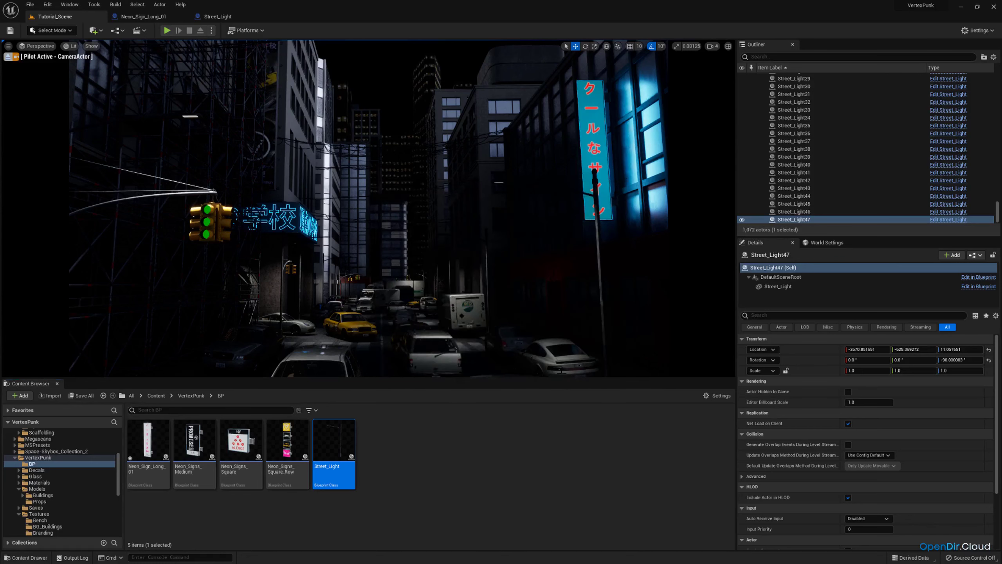